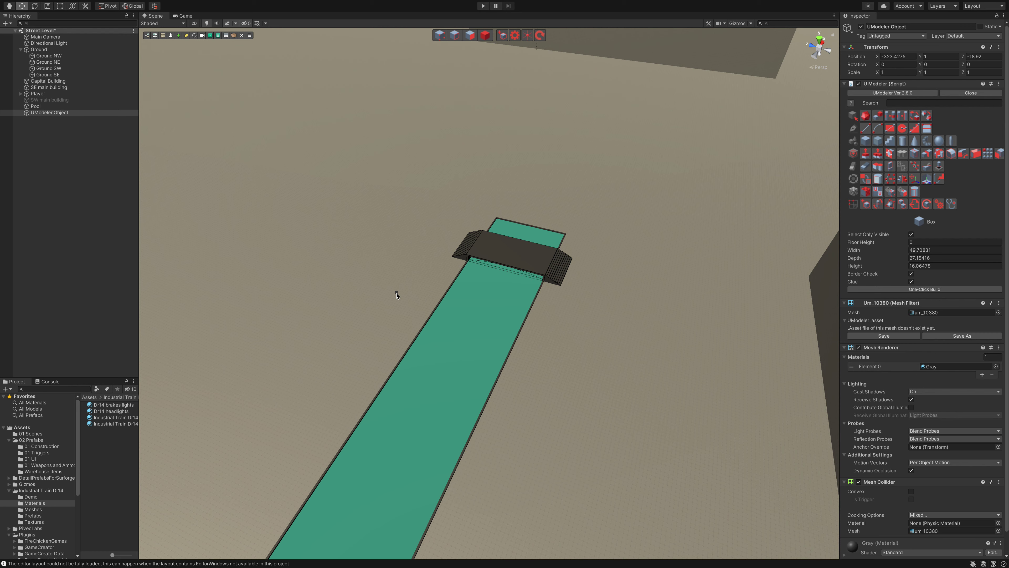
# Orbit around the stepped bridge over the canal, choose the Box tool, and deselect the existing object.
pyautogui.moveTo(398, 294)
pyautogui.keyDown('alt'); pyautogui.mouseDown()
pyautogui.moveTo(360, 308)
pyautogui.moveTo(424, 270)
pyautogui.mouseUp(); pyautogui.keyUp('alt')
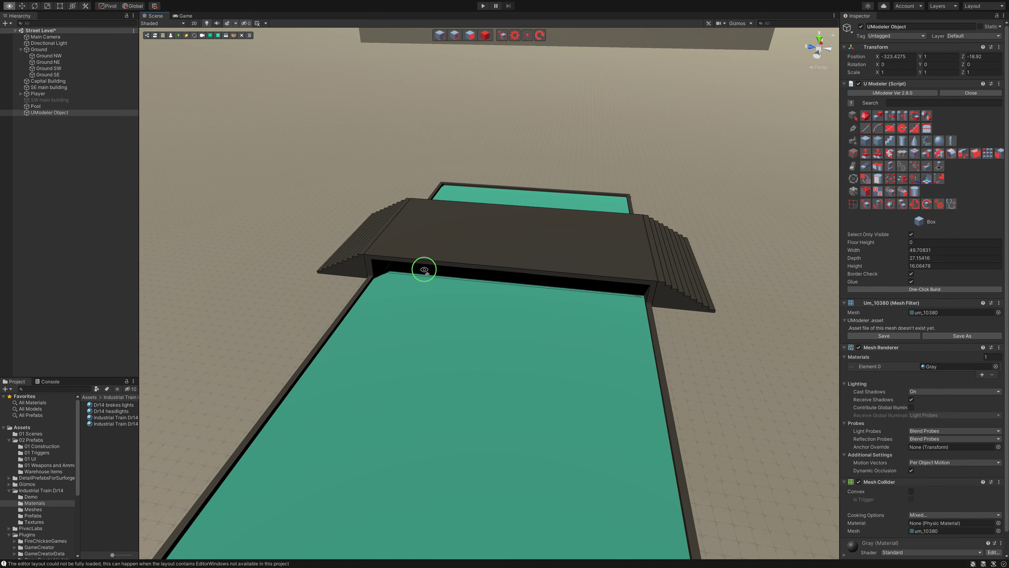
pyautogui.keyDown('alt'); pyautogui.moveTo(425, 270); pyautogui.dragTo(432, 278); pyautogui.keyUp('alt')
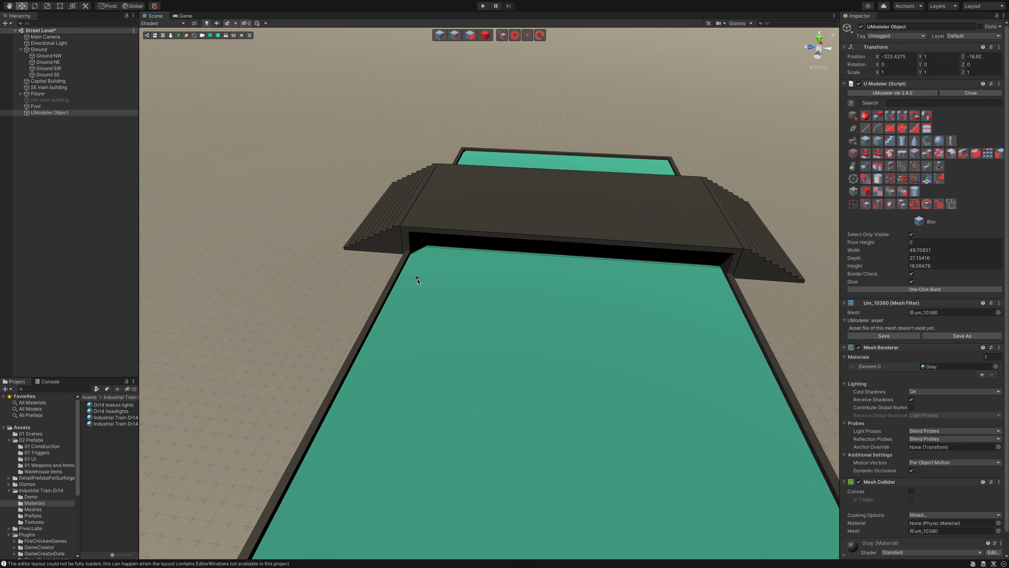
pyautogui.keyDown('alt'); pyautogui.moveTo(417, 281); pyautogui.dragTo(432, 277); pyautogui.keyUp('alt')
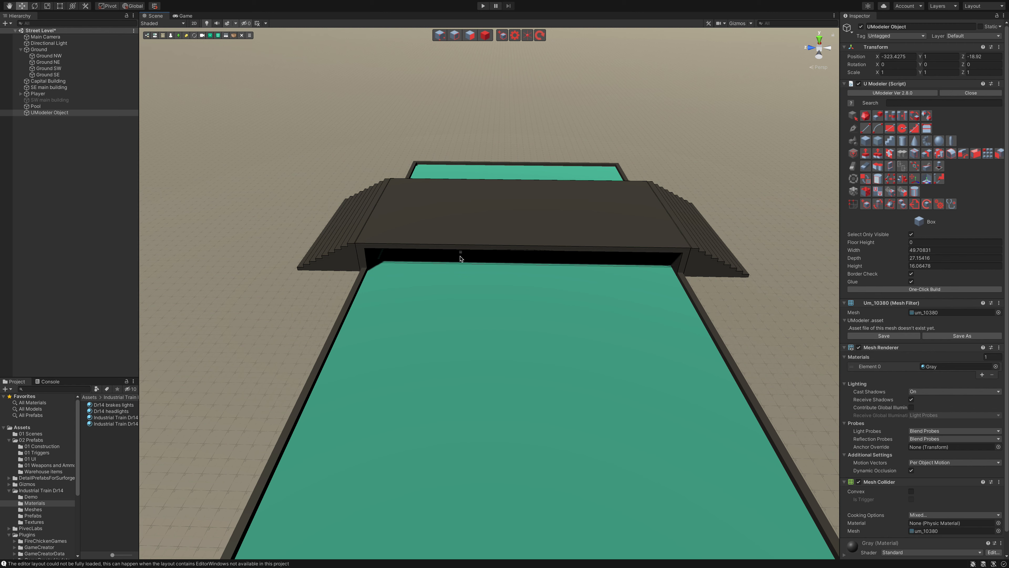
pyautogui.scroll(-3, 450, 291)
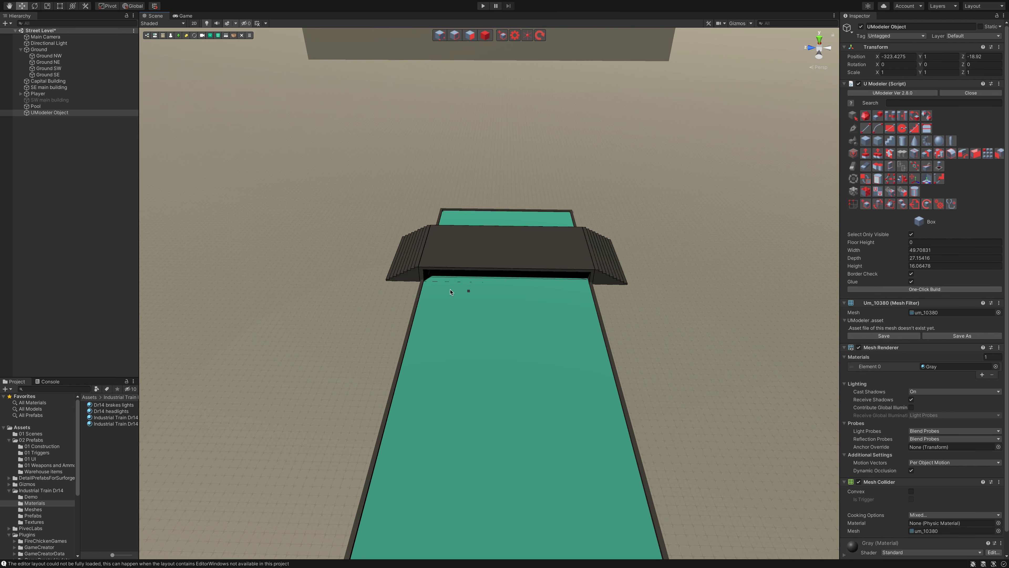
pyautogui.keyDown('alt'); pyautogui.moveTo(615, 240); pyautogui.dragTo(620, 227); pyautogui.keyUp('alt')
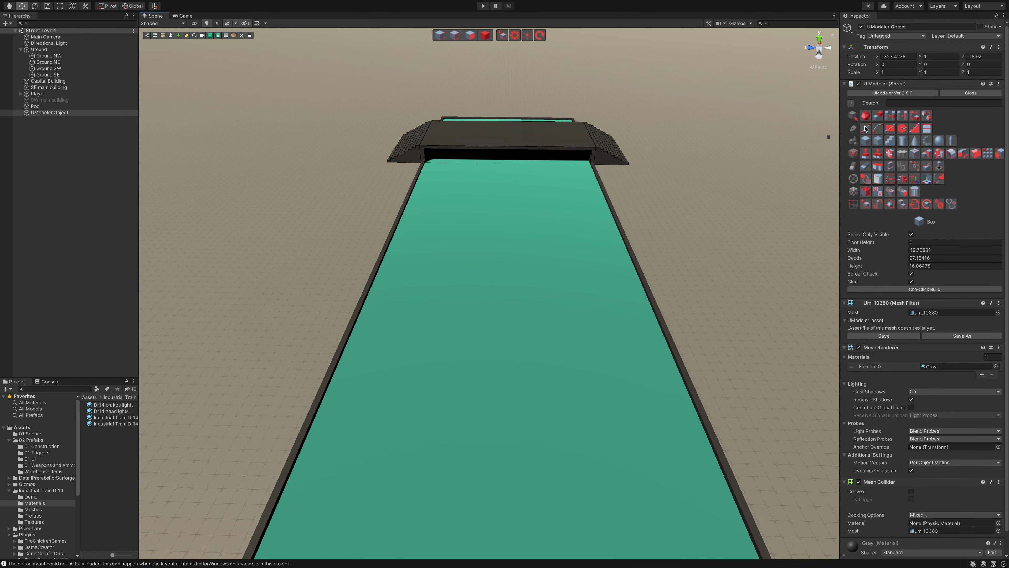
pyautogui.click(867, 142)
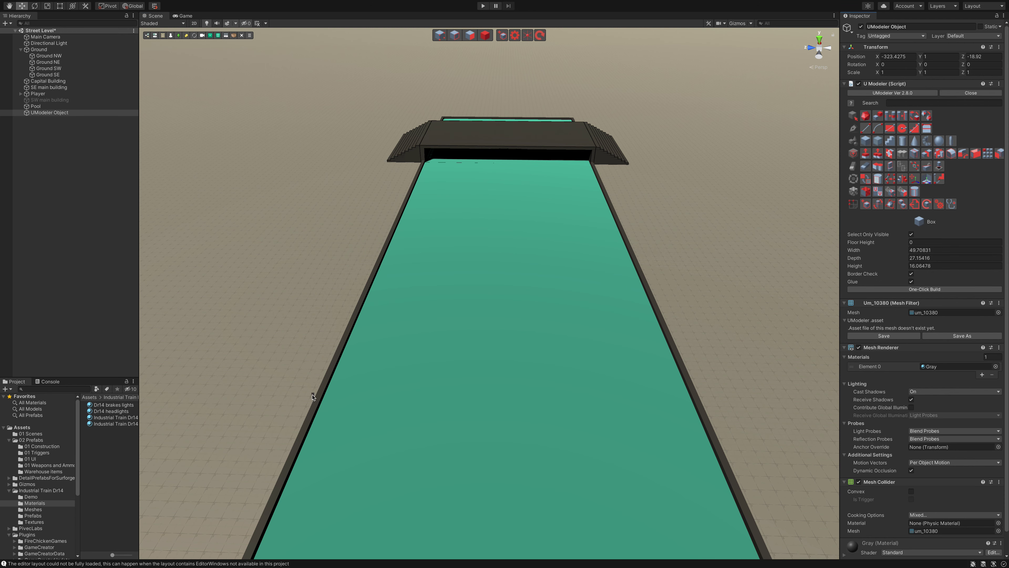
pyautogui.click(72, 183)
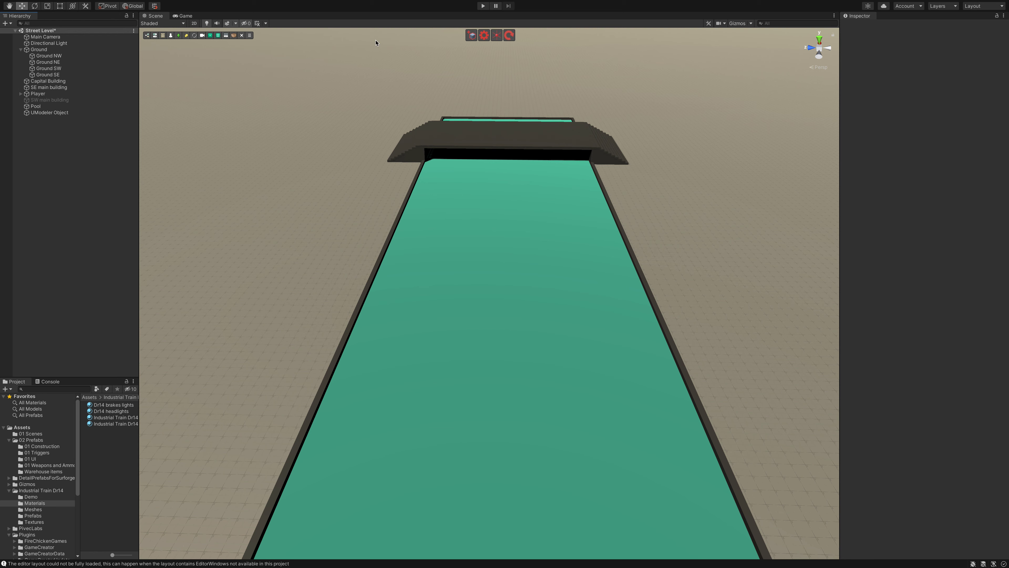
# Create a new UModeler Object and draw a box across the canal.
pyautogui.click(471, 35)
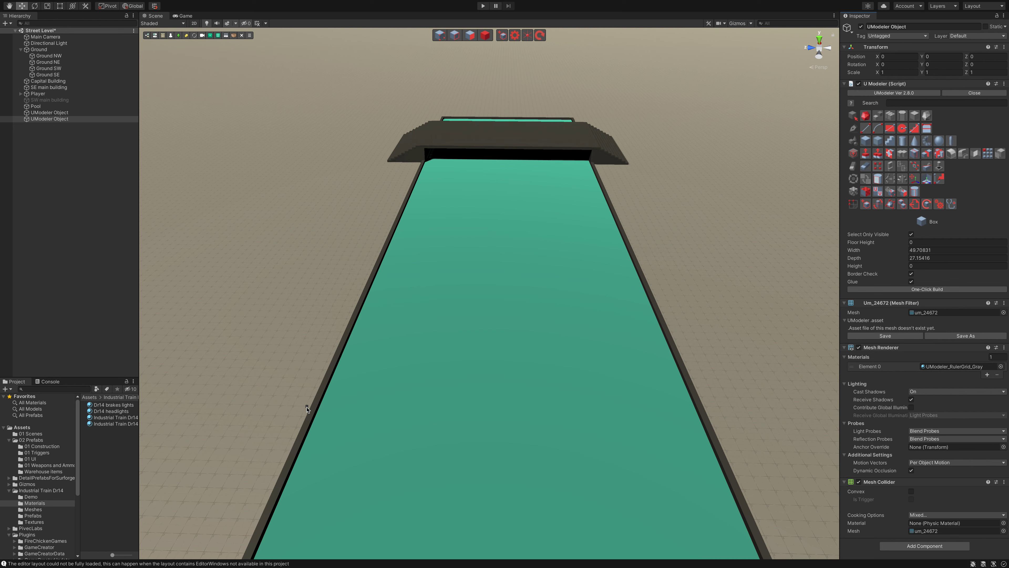
pyautogui.moveTo(307, 409)
pyautogui.mouseDown()
pyautogui.moveTo(703, 353)
pyautogui.moveTo(677, 338)
pyautogui.mouseUp()
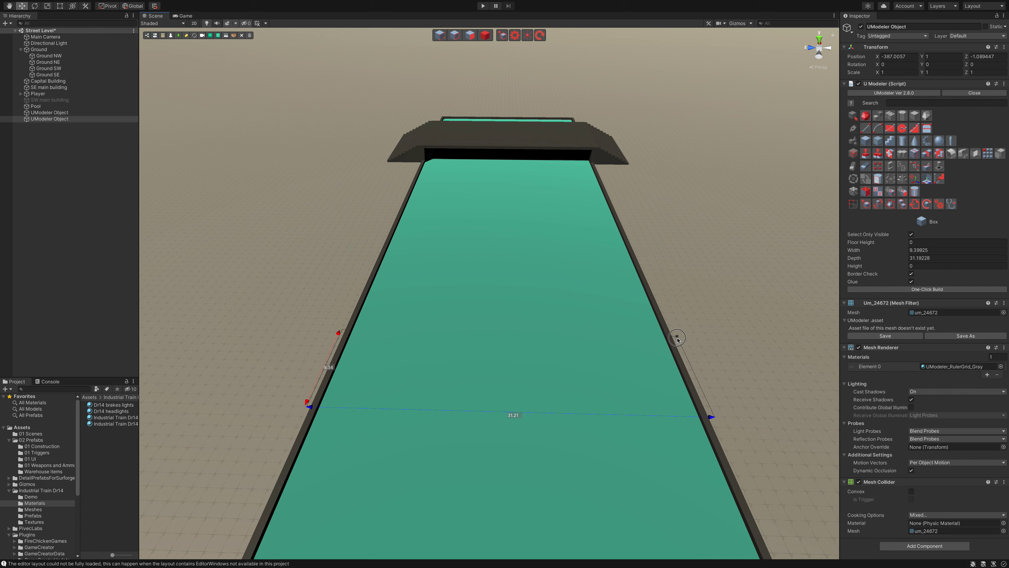
pyautogui.moveTo(678, 338)
pyautogui.mouseDown()
pyautogui.moveTo(684, 372)
pyautogui.moveTo(687, 364)
pyautogui.mouseUp()
pyautogui.moveTo(687, 364); pyautogui.dragTo(712, 293)
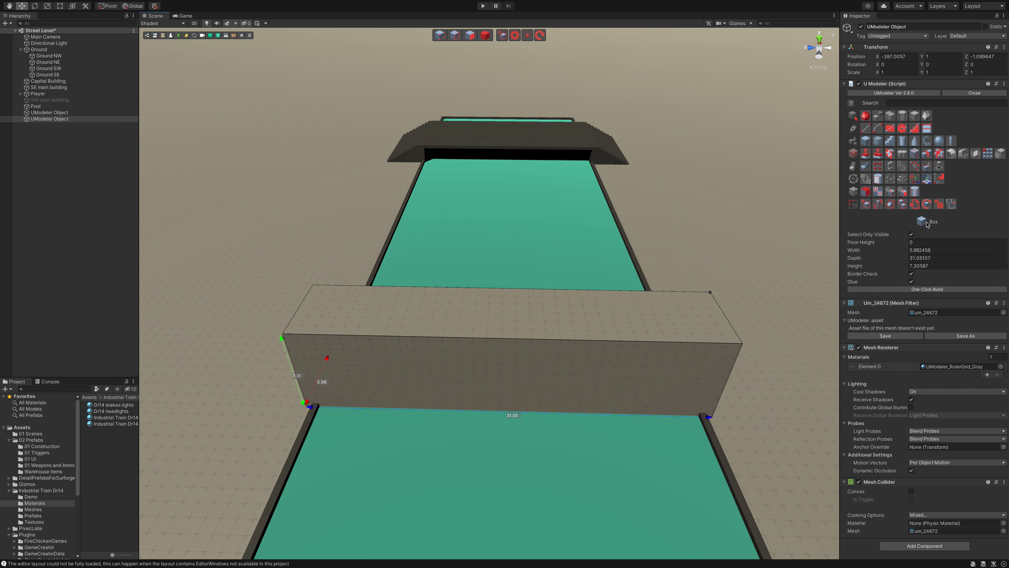
# Set the box to Width 6, Depth 31, Height 5 and rebuild it with One-Click Build.
pyautogui.click(943, 248)
pyautogui.write('6')
pyautogui.press('Tab')
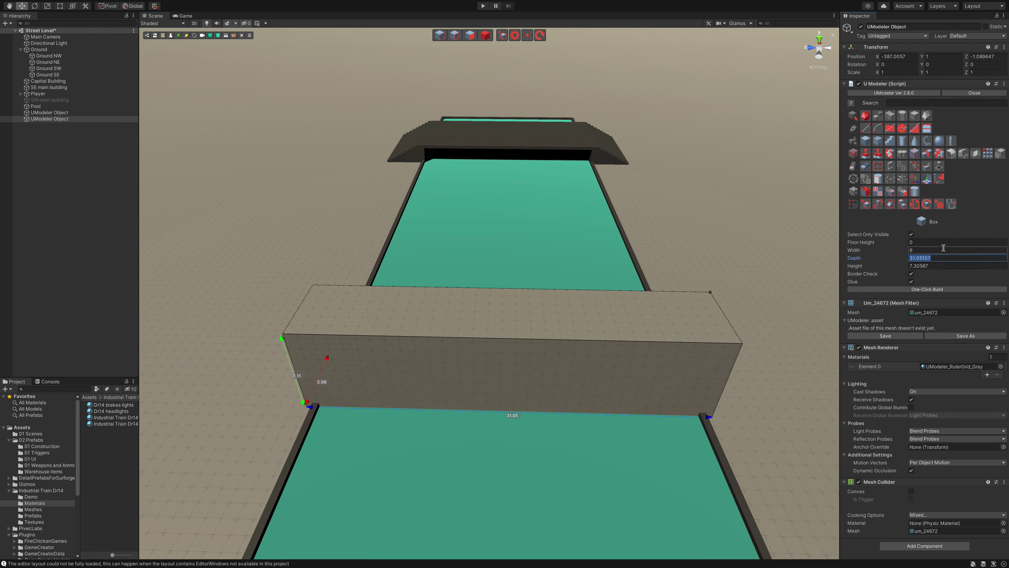
pyautogui.write('31')
pyautogui.press('Tab')
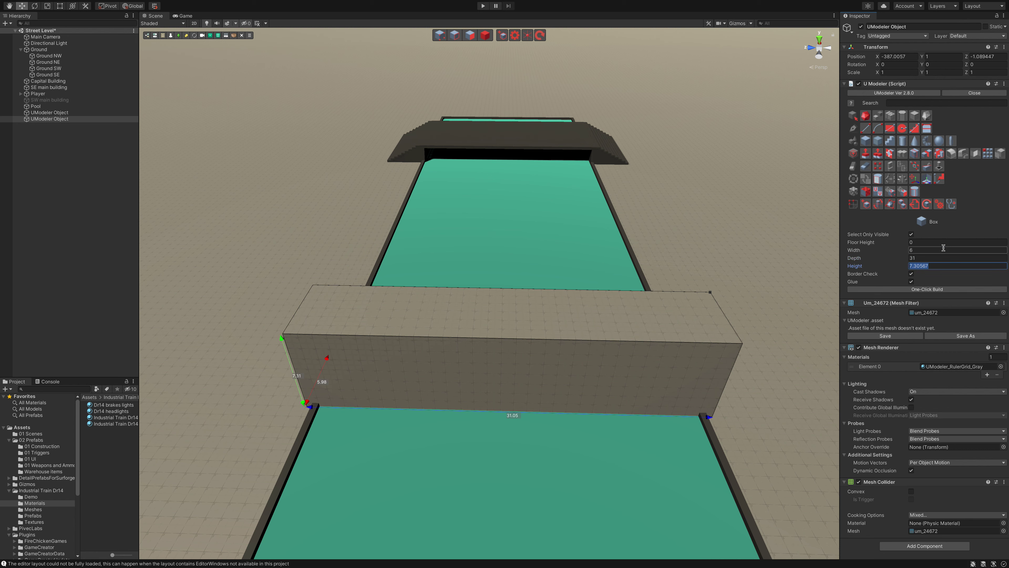
pyautogui.write('5')
pyautogui.click(927, 289)
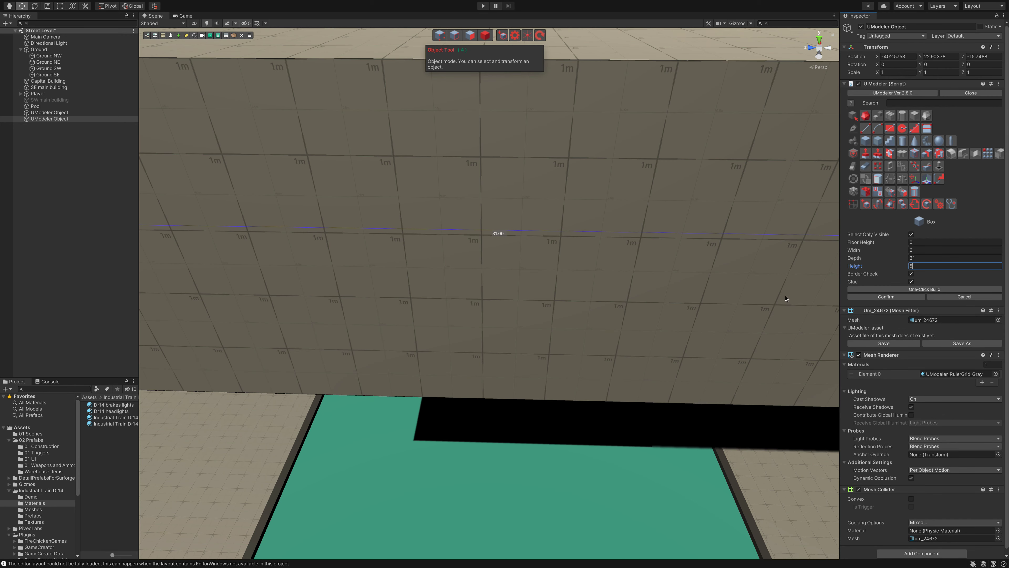
# Confirm the box and set its Transform Position Y to 1.
pyautogui.click(487, 38)
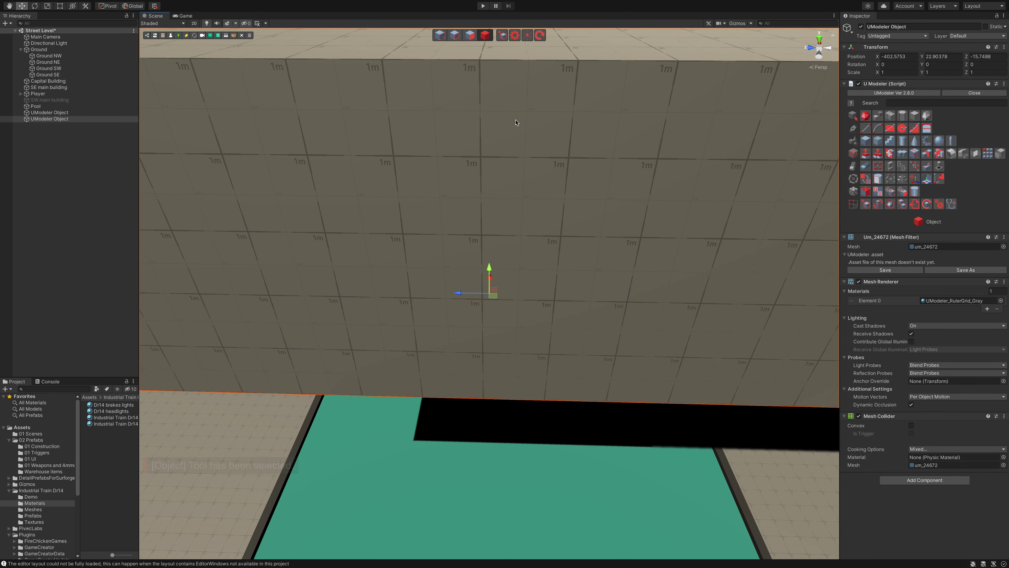
pyautogui.moveTo(937, 56); pyautogui.dragTo(929, 62)
pyautogui.click(943, 57)
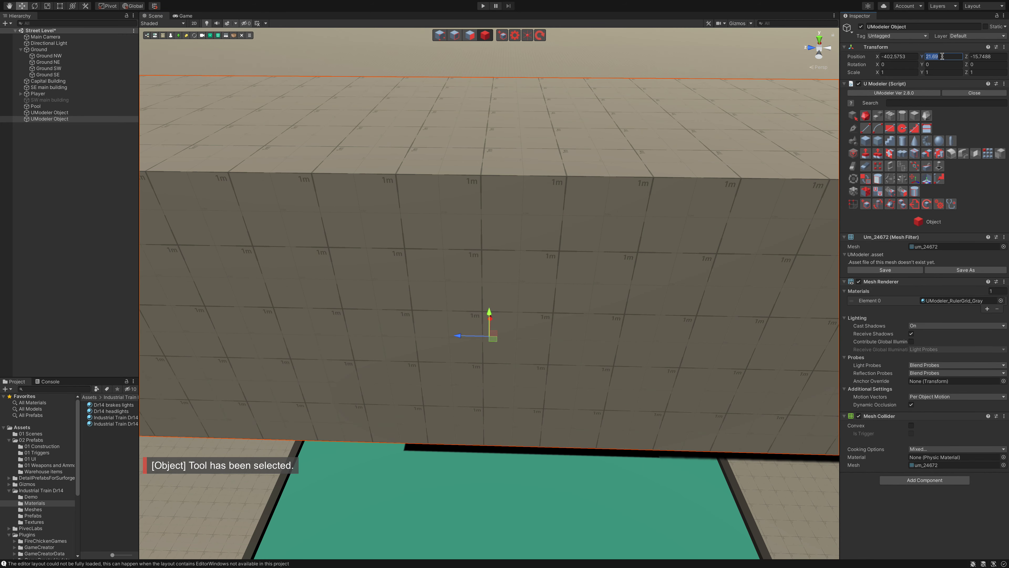
pyautogui.write('1')
pyautogui.press('Return')
# Nudge the beam slightly along the canal on the Z axis, then deselect it.
pyautogui.keyDown('alt'); pyautogui.moveTo(668, 222); pyautogui.dragTo(660, 290); pyautogui.keyUp('alt')
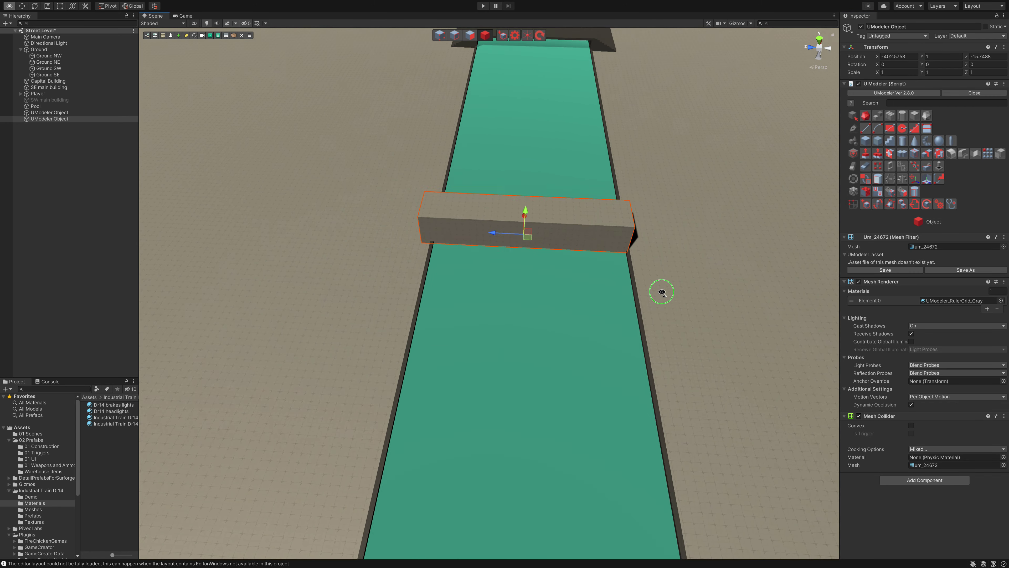
pyautogui.scroll(5, 667, 282)
pyautogui.moveTo(497, 256); pyautogui.dragTo(516, 252)
pyautogui.click(110, 227)
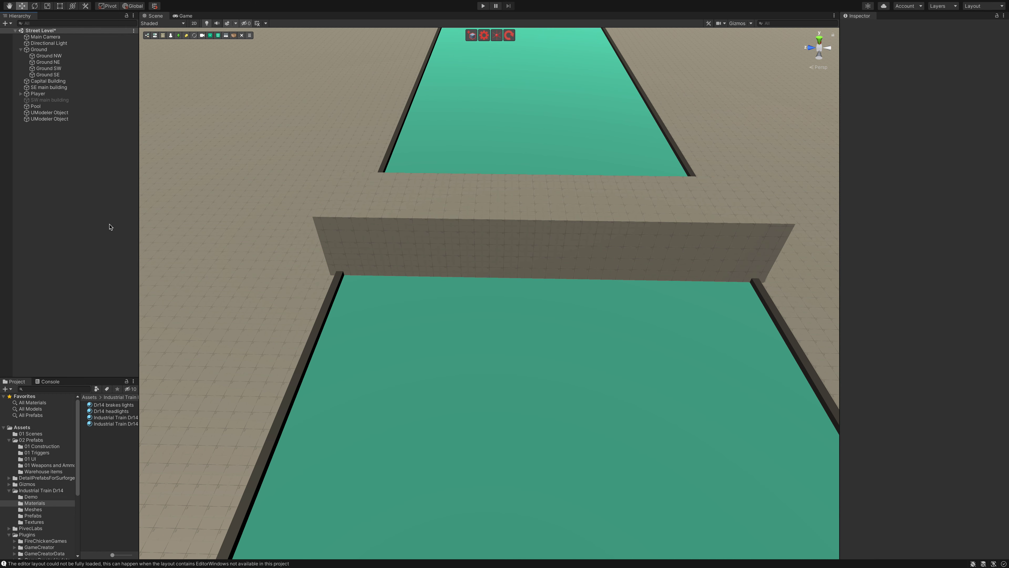
# Draw an arc on the beam's front face from its bottom-right to bottom-left corner.
pyautogui.click(332, 245)
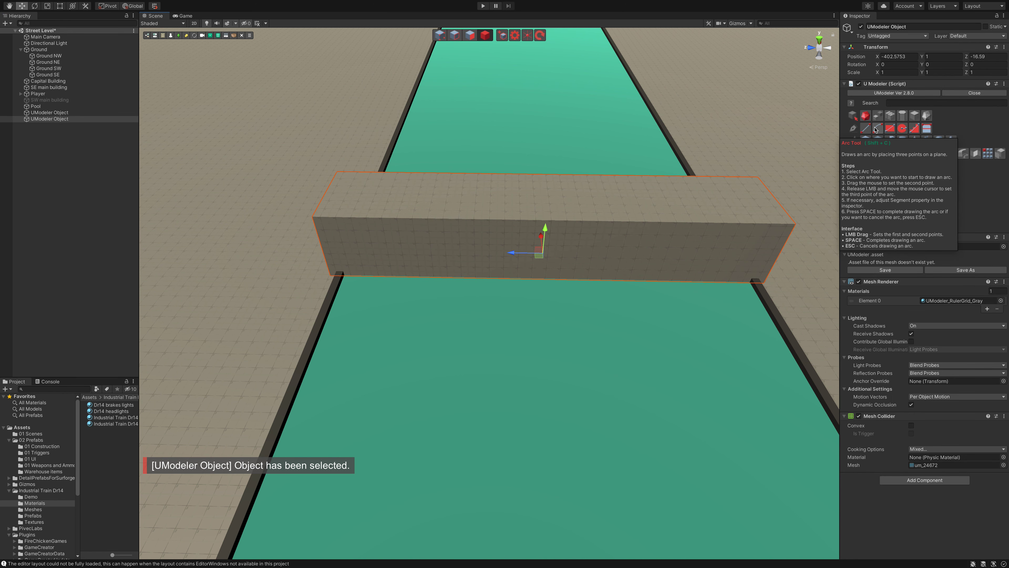
pyautogui.click(876, 129)
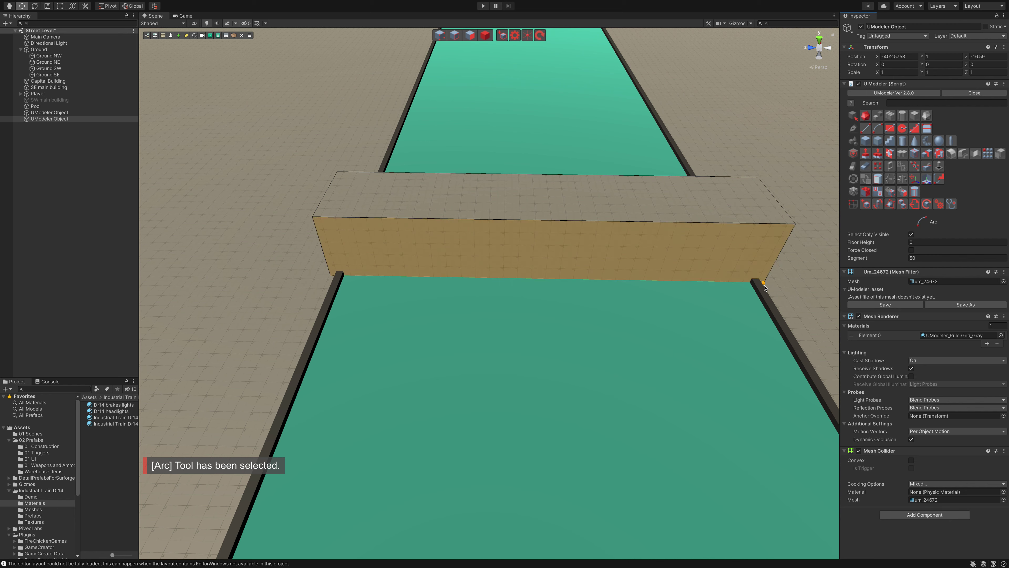
pyautogui.click(763, 283)
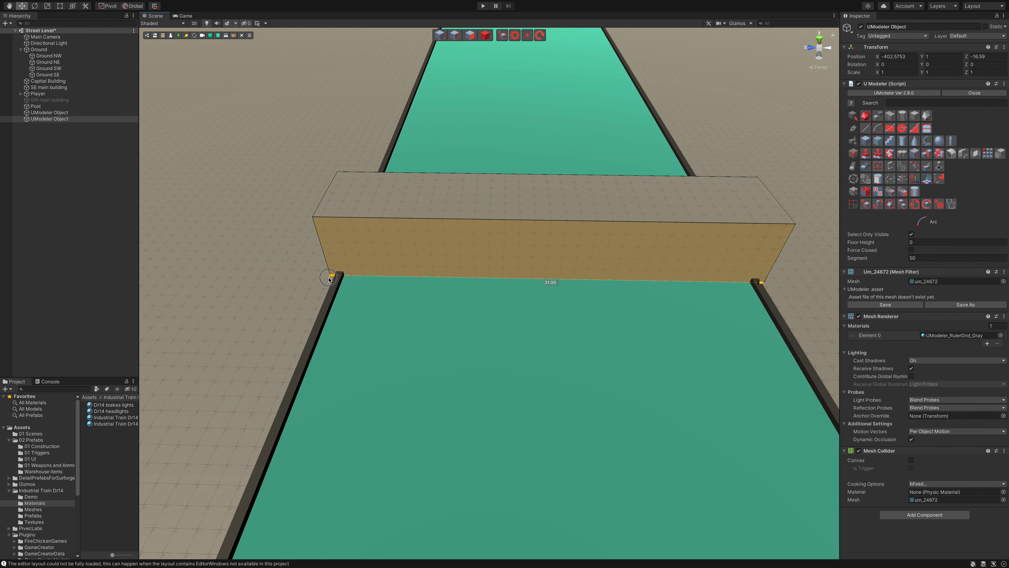
pyautogui.click(329, 278)
pyautogui.click(557, 238)
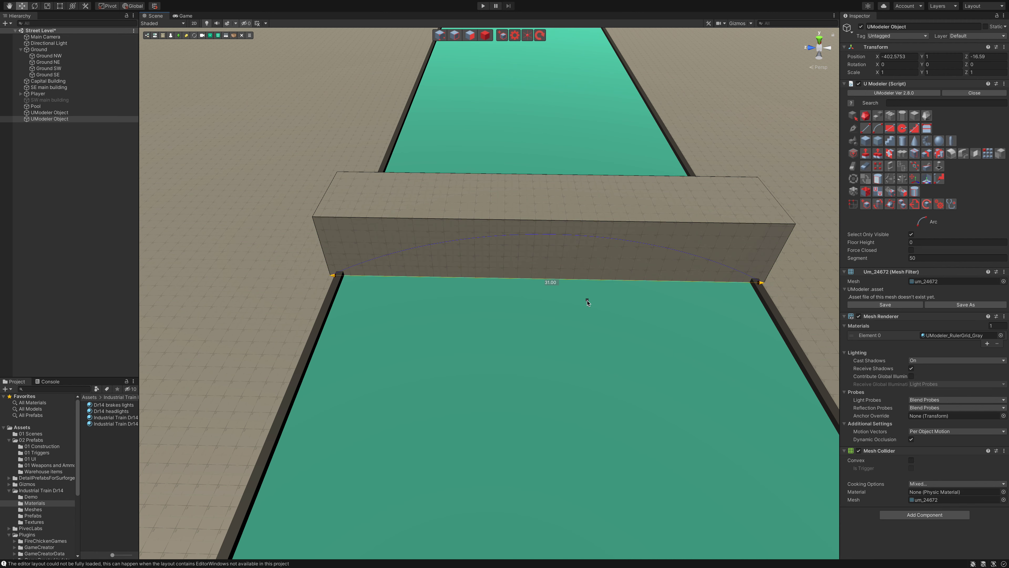
pyautogui.press('Escape')
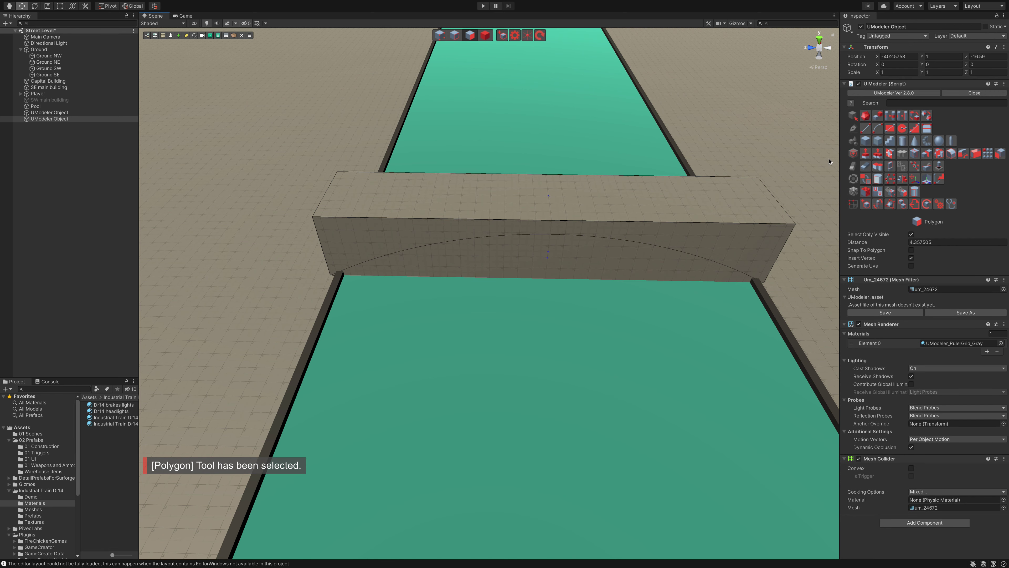
# Push the arch face in by -6 to carve an opening, then save the scene.
pyautogui.press('p')
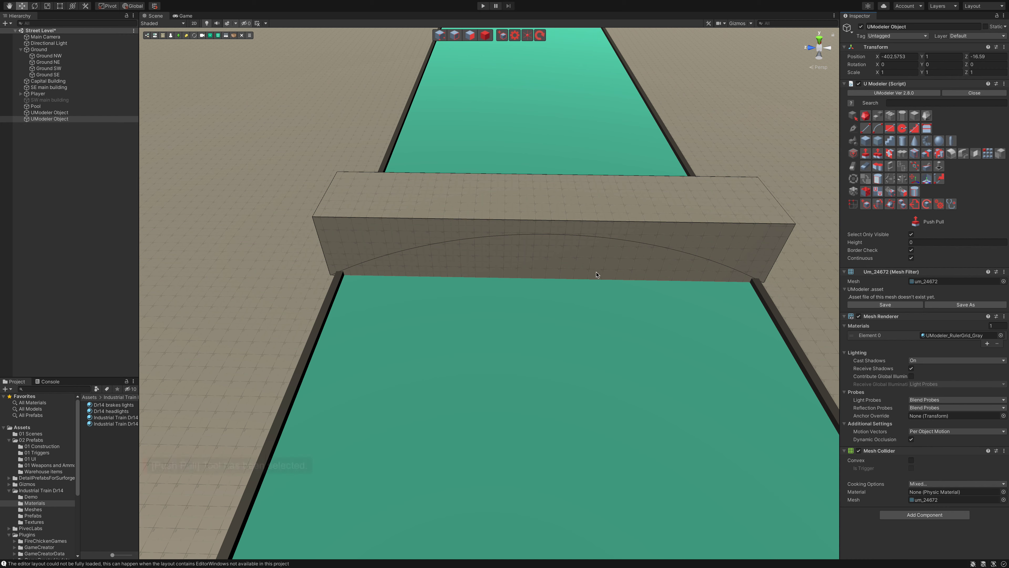
pyautogui.moveTo(596, 274); pyautogui.dragTo(576, 153)
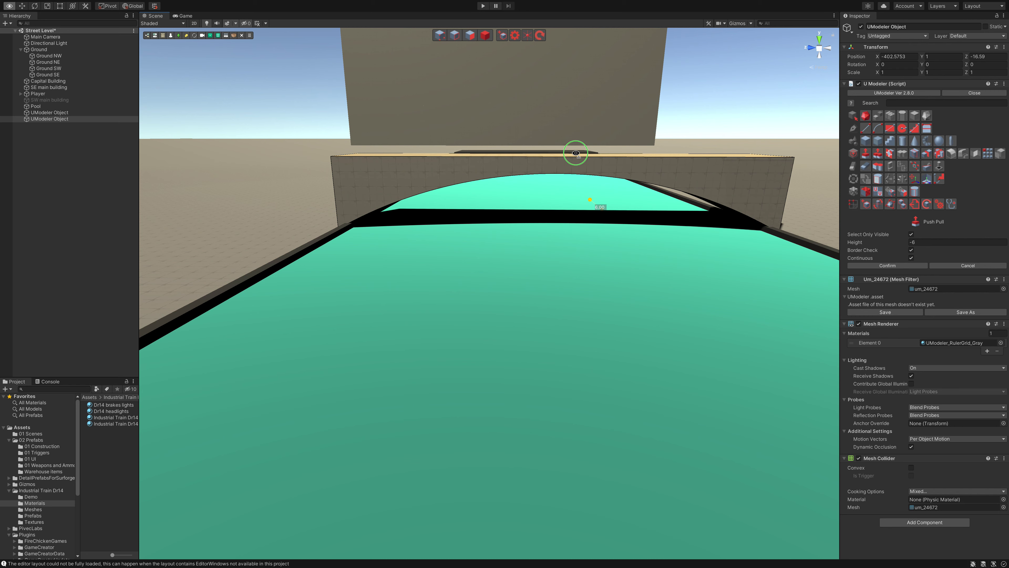
pyautogui.click(869, 270)
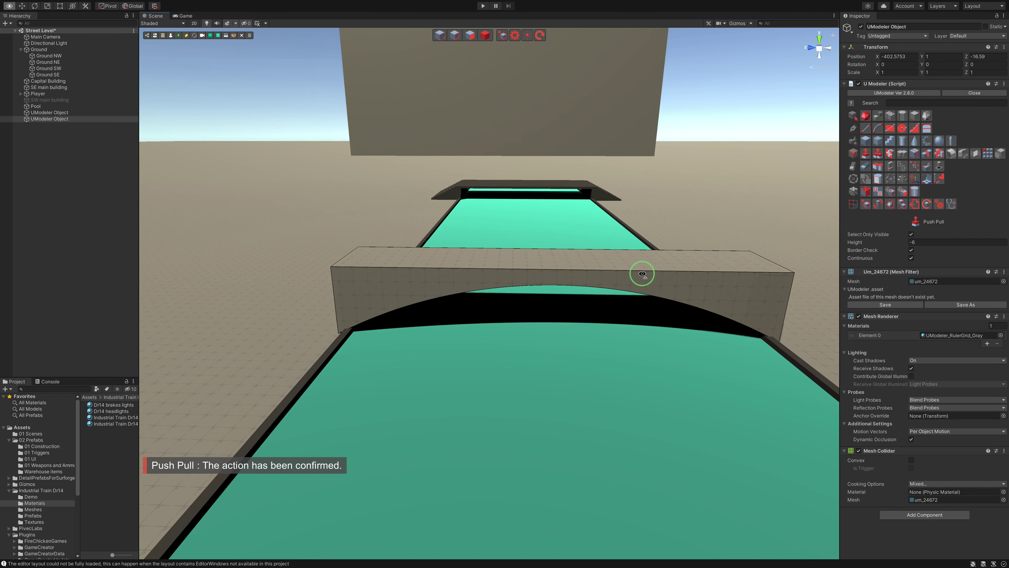
pyautogui.moveTo(642, 274); pyautogui.dragTo(642, 273, button='right')
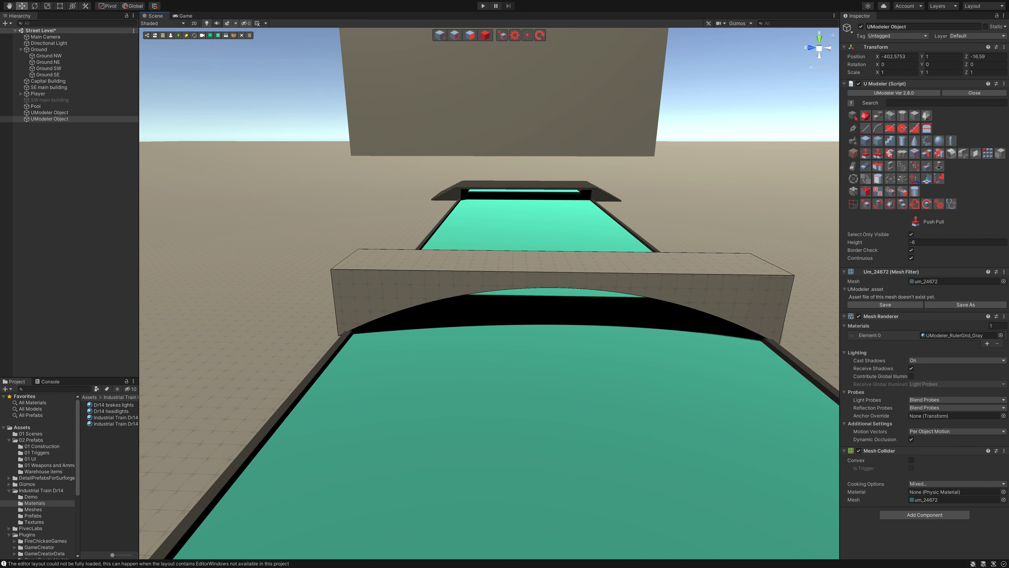
pyautogui.hotkey('ctrl', 's')
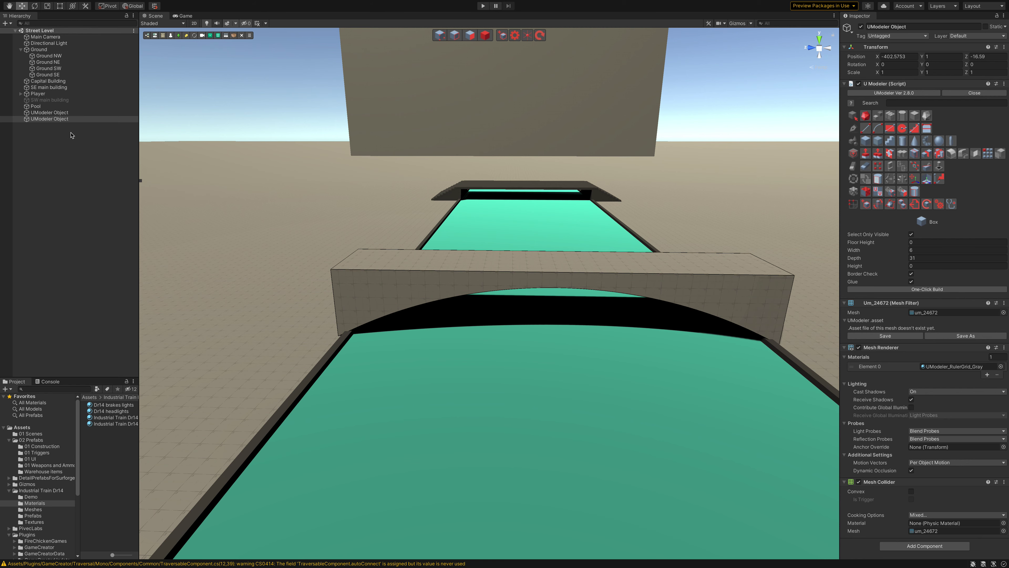
# Activate Side Stair on the beam, sketch a trial stair profile on the wall, and undo it.
pyautogui.click(77, 119)
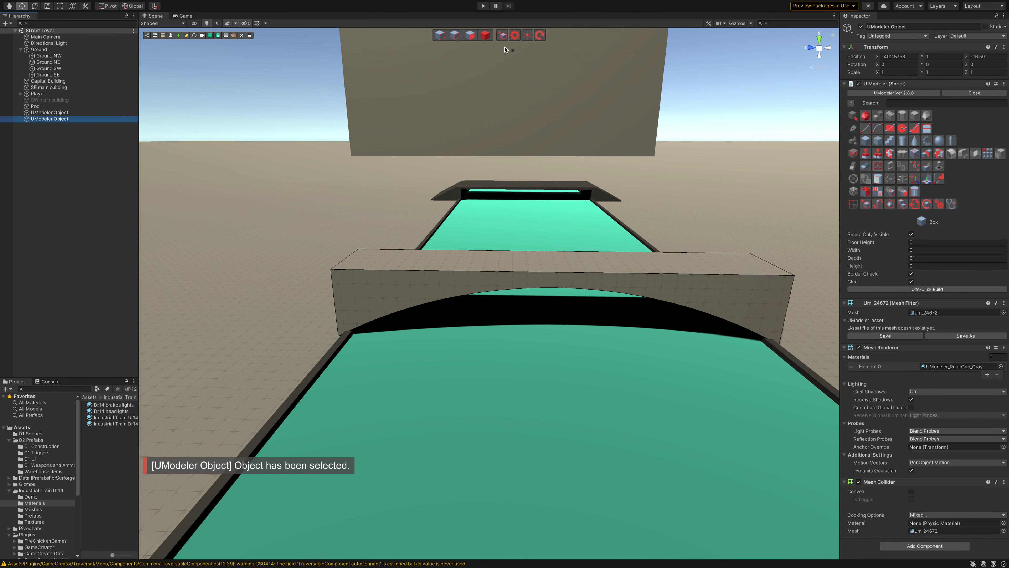
pyautogui.click(484, 35)
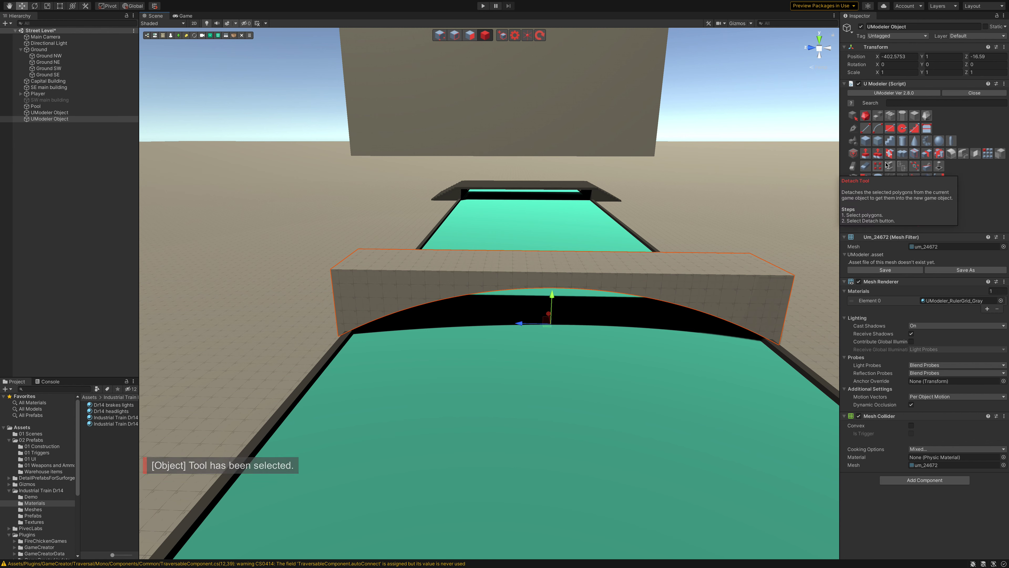
pyautogui.click(915, 128)
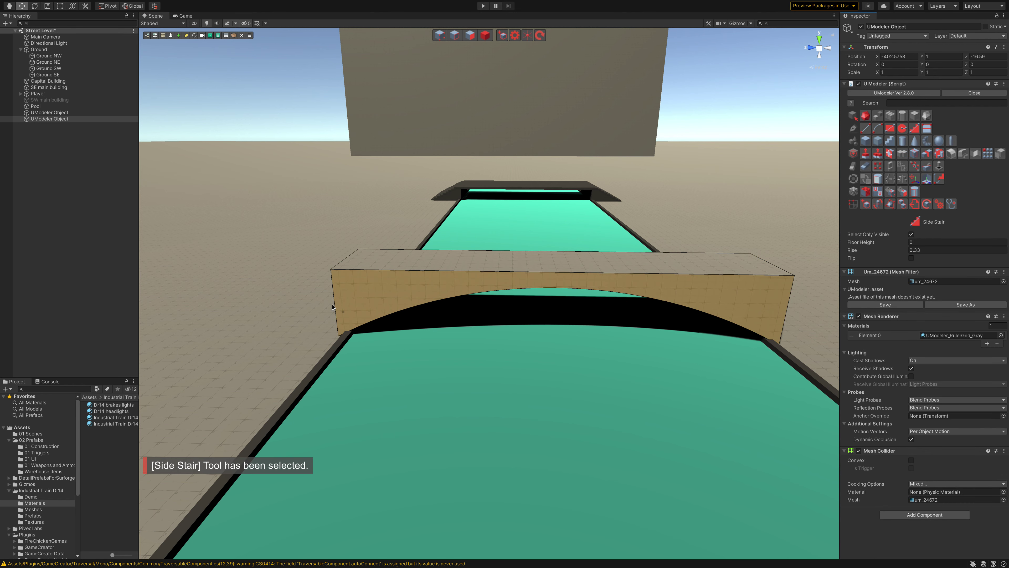
pyautogui.moveTo(351, 298); pyautogui.dragTo(379, 282)
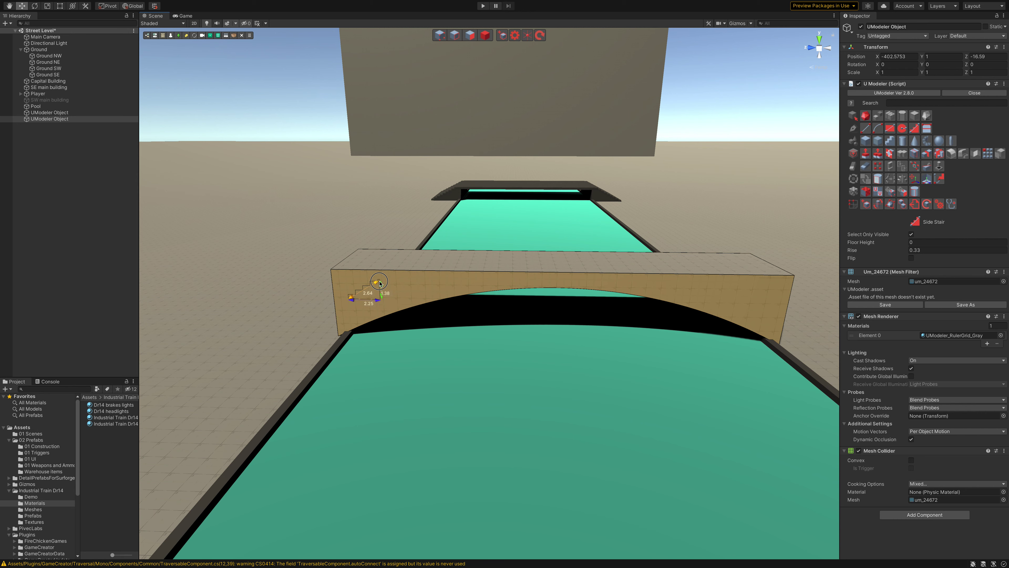
pyautogui.moveTo(380, 283); pyautogui.dragTo(380, 283)
pyautogui.hotkey('ctrl', 'z')
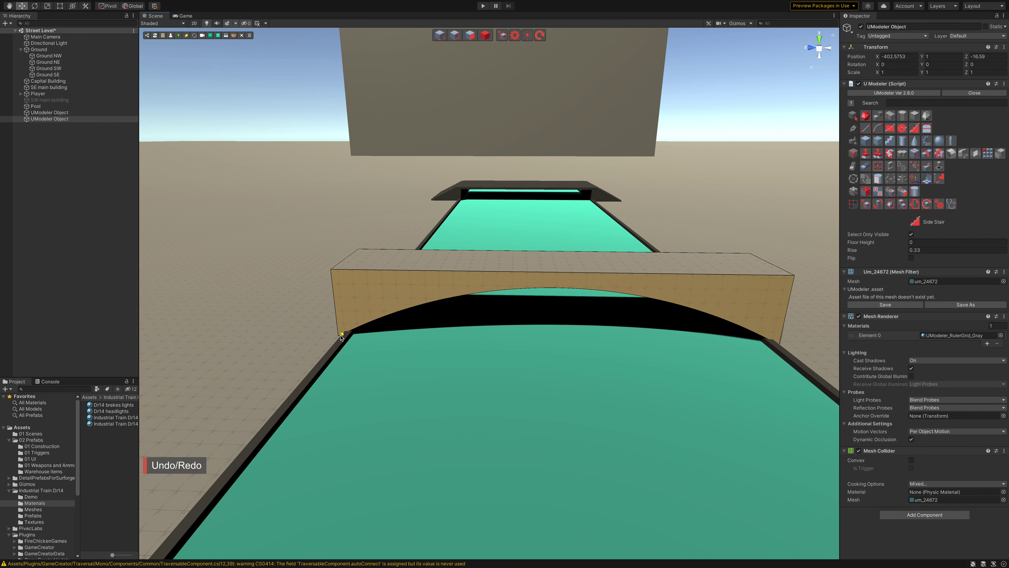
# Drag a second stair outline across the bridge wall, then cancel it.
pyautogui.scroll(5, 339, 339)
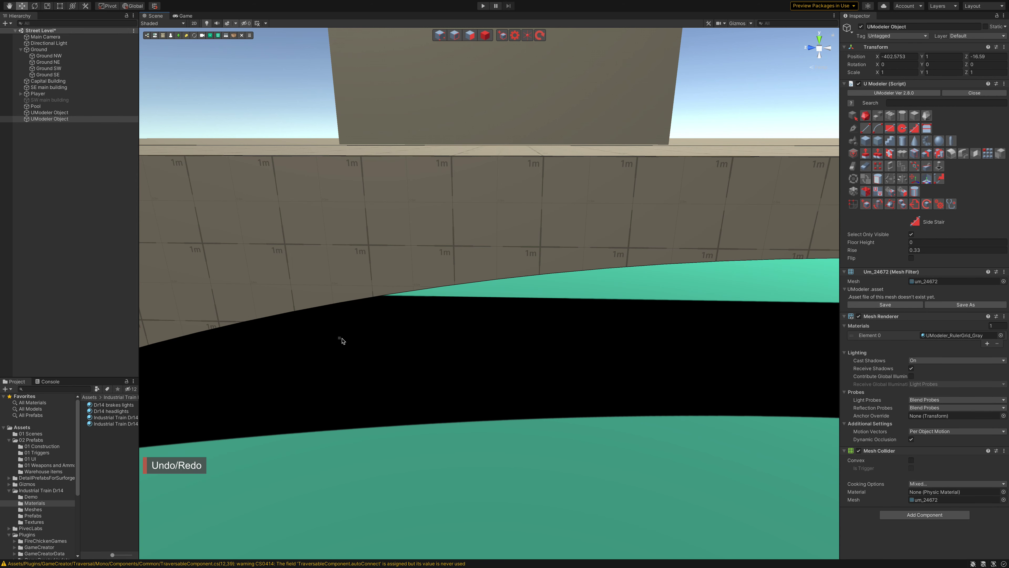
pyautogui.keyDown('alt'); pyautogui.moveTo(356, 338); pyautogui.dragTo(360, 343); pyautogui.keyUp('alt')
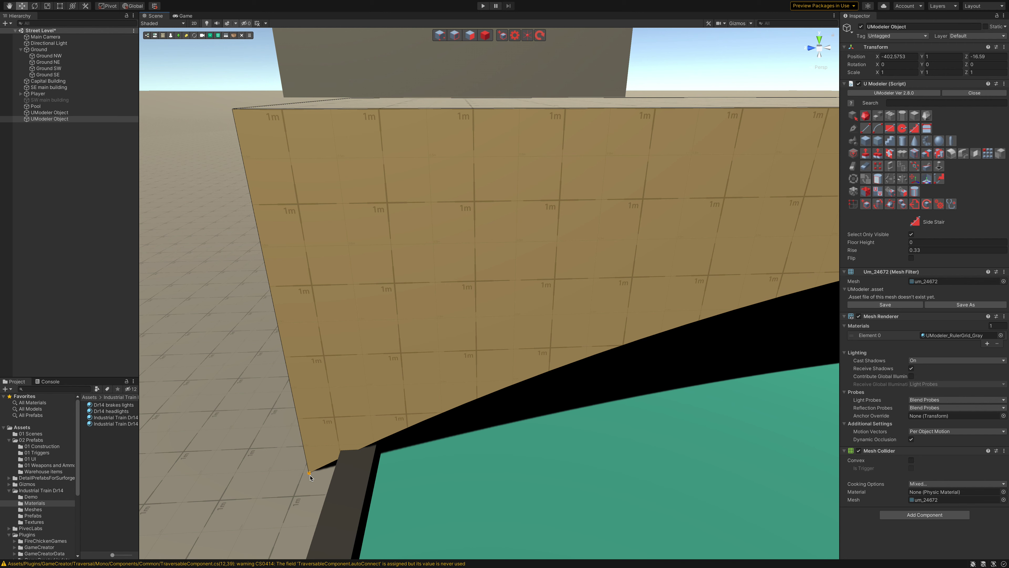
pyautogui.moveTo(310, 474)
pyautogui.mouseDown()
pyautogui.moveTo(485, 326)
pyautogui.moveTo(667, 141)
pyautogui.moveTo(843, 112)
pyautogui.moveTo(835, 111)
pyautogui.mouseUp()
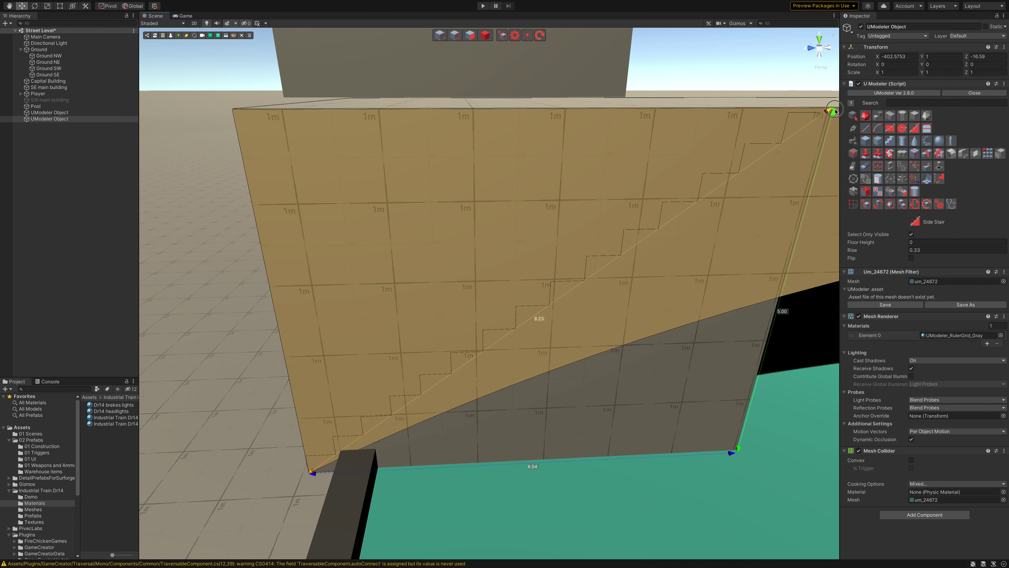
pyautogui.moveTo(835, 111)
pyautogui.mouseDown()
pyautogui.moveTo(466, 117)
pyautogui.moveTo(862, 115)
pyautogui.moveTo(832, 111)
pyautogui.mouseUp()
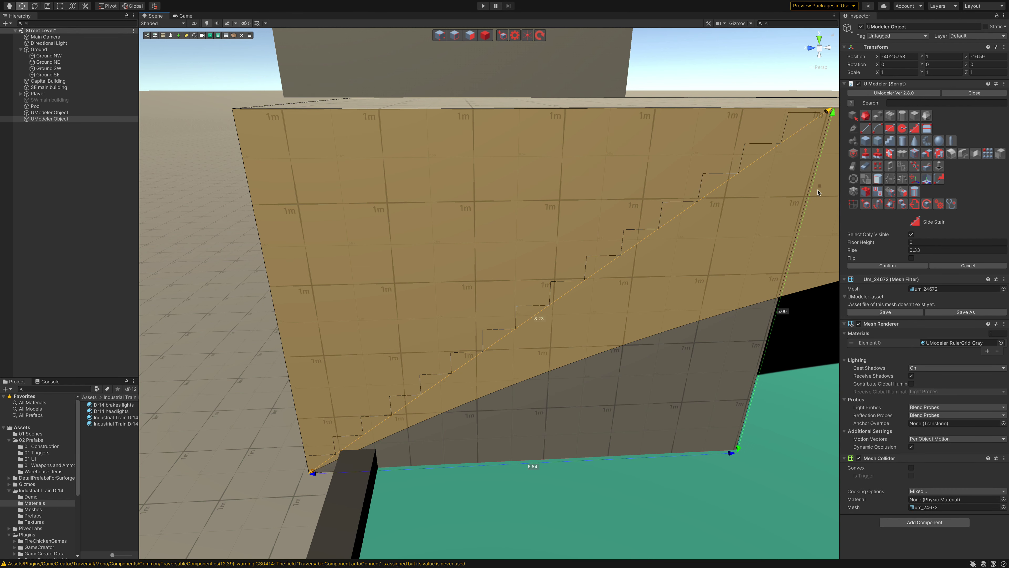
pyautogui.moveTo(825, 266); pyautogui.dragTo(815, 265, button='right')
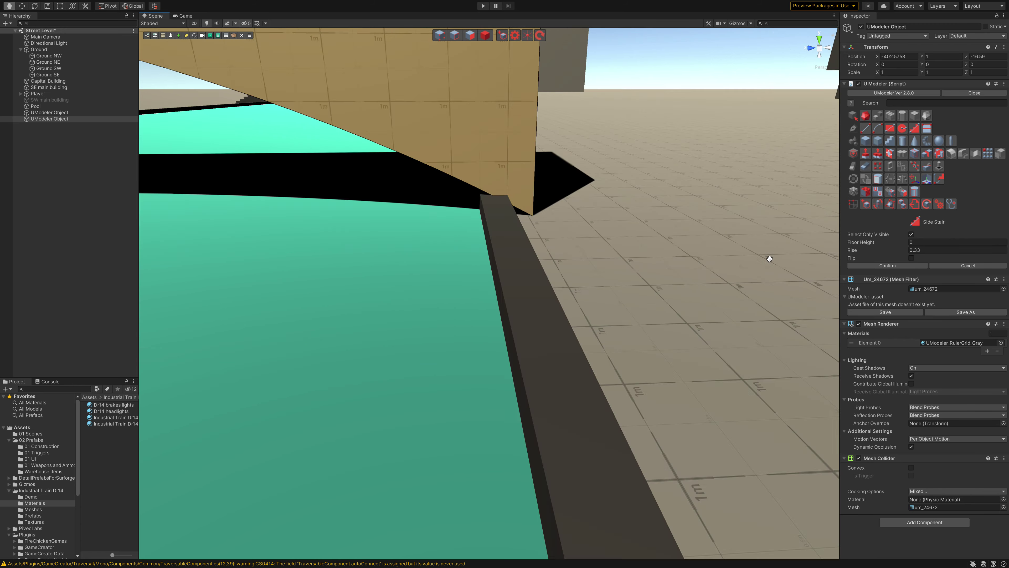
pyautogui.scroll(-10, 629, 252)
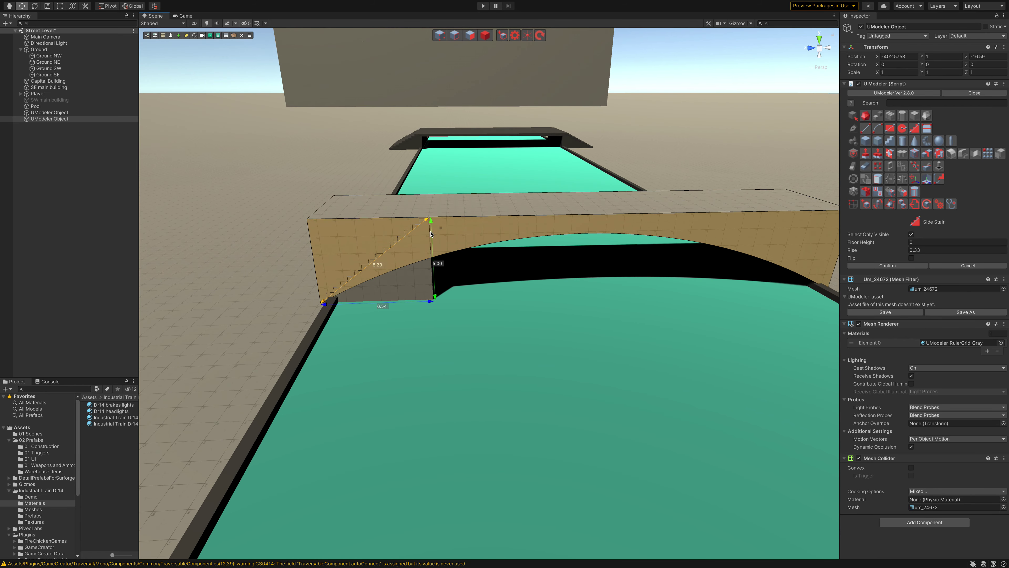
pyautogui.scroll(1, 379, 238)
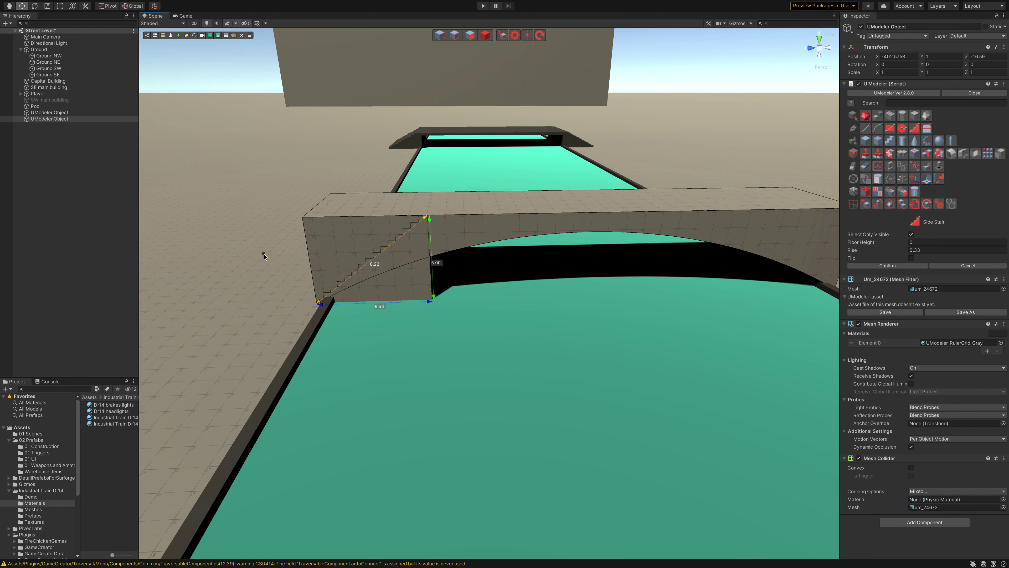
pyautogui.moveTo(264, 248)
pyautogui.keyDown('alt'); pyautogui.mouseDown()
pyautogui.moveTo(291, 250)
pyautogui.moveTo(278, 240)
pyautogui.moveTo(193, 256)
pyautogui.mouseUp(); pyautogui.keyUp('alt')
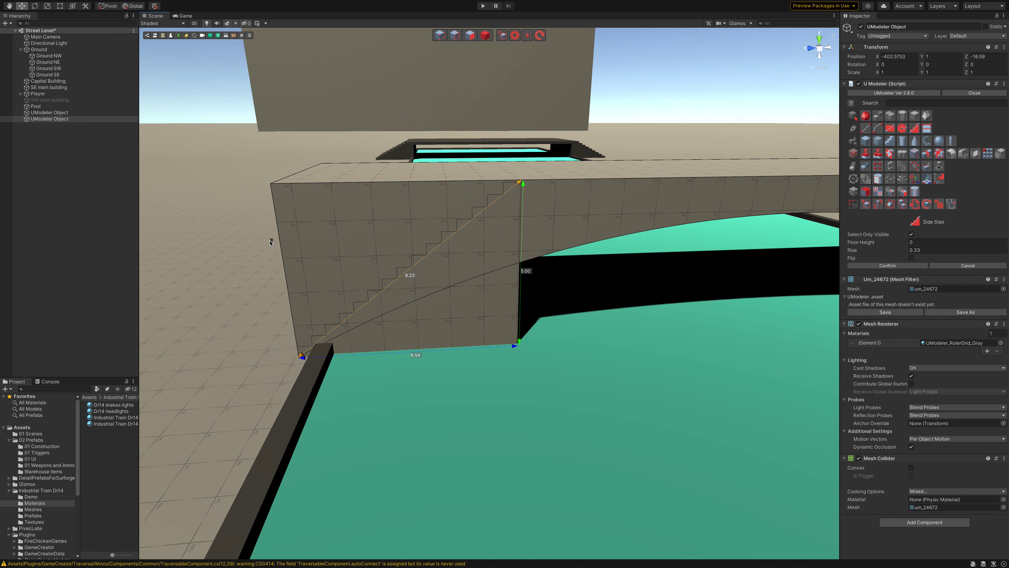
pyautogui.press('Escape')
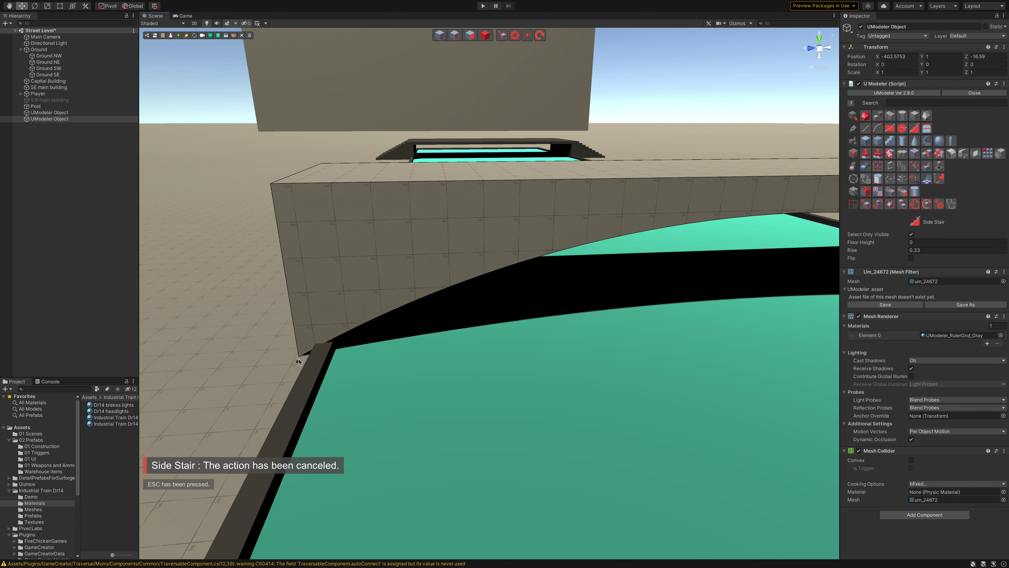
# Draw a side stair from the wall's bottom-left corner to the deck edge with rise 0.33.
pyautogui.click(300, 357)
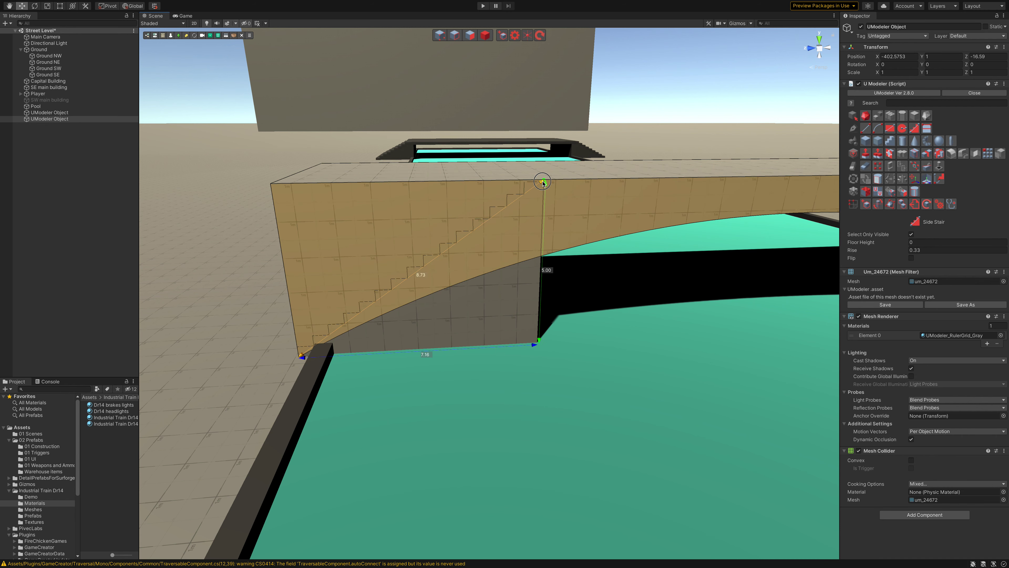
pyautogui.click(543, 182)
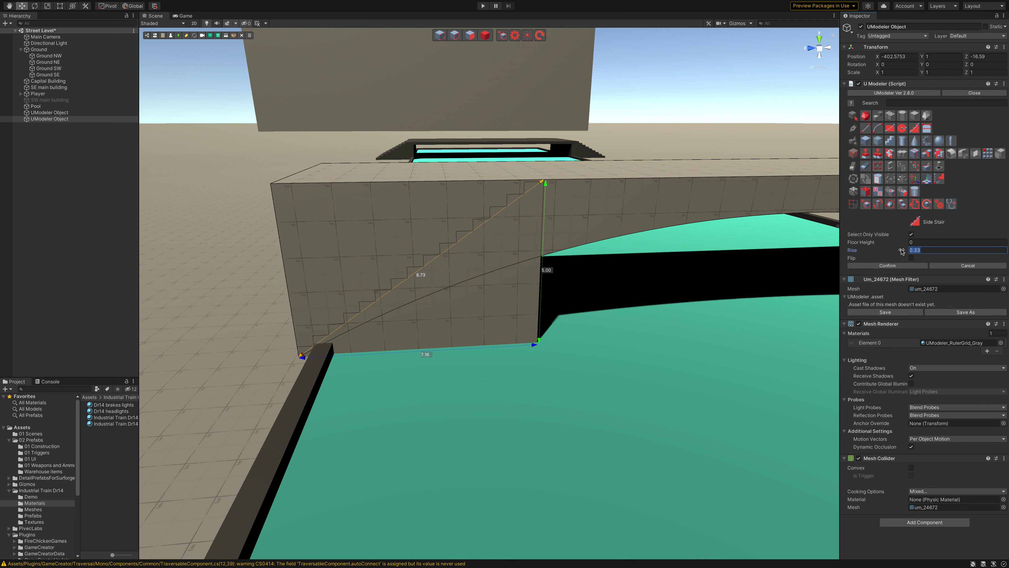
pyautogui.write('.5')
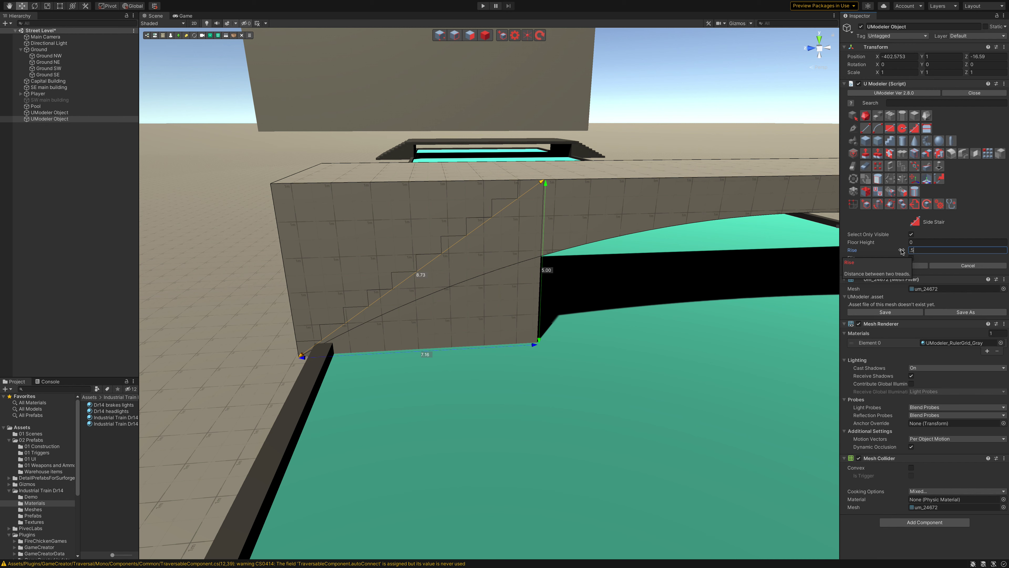
pyautogui.press('BackSpace')
pyautogui.write('33')
pyautogui.click(918, 267)
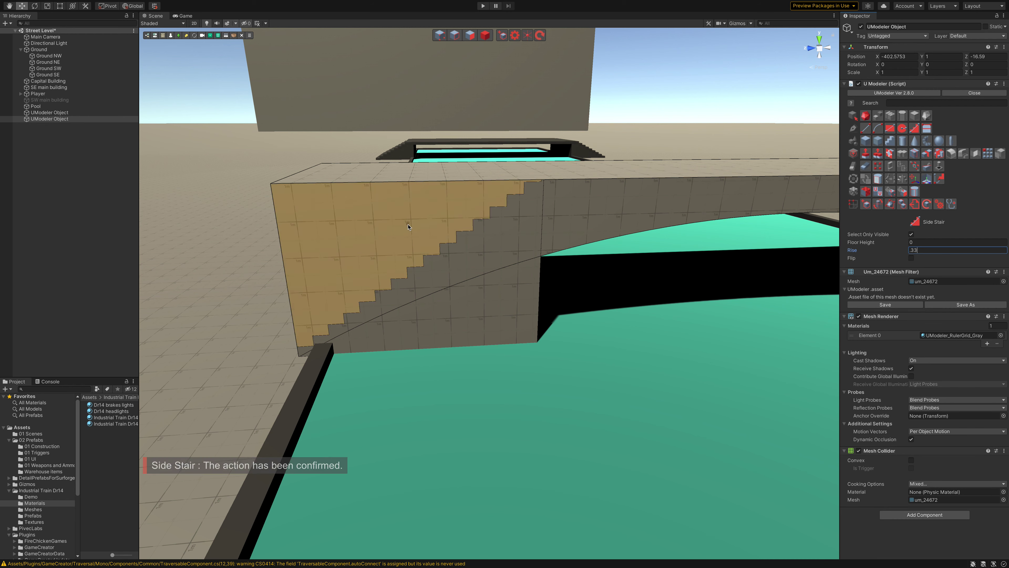
# Trial-push the stair face to carve steps, then undo it, keeping the flat outline.
pyautogui.click(866, 153)
pyautogui.moveTo(397, 218); pyautogui.dragTo(419, 136)
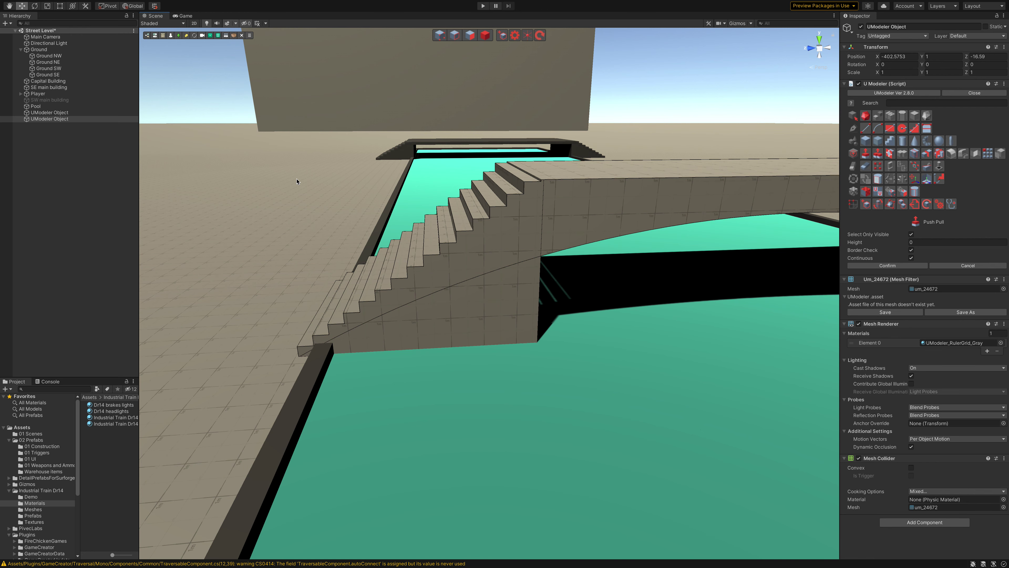
pyautogui.scroll(-5, 297, 182)
pyautogui.scroll(3, 298, 185)
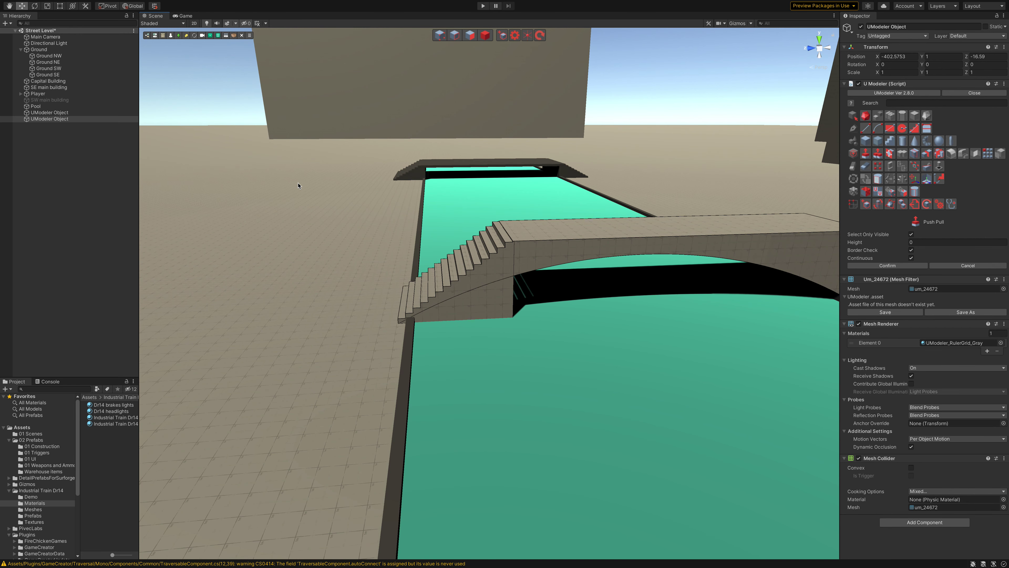
pyautogui.hotkey('ctrl', 'z')
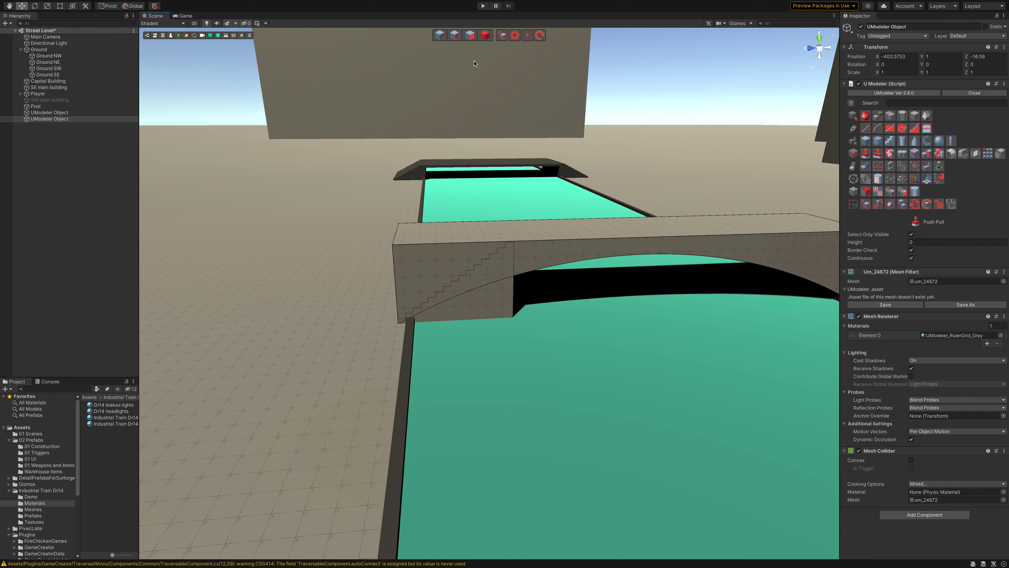
pyautogui.click(485, 34)
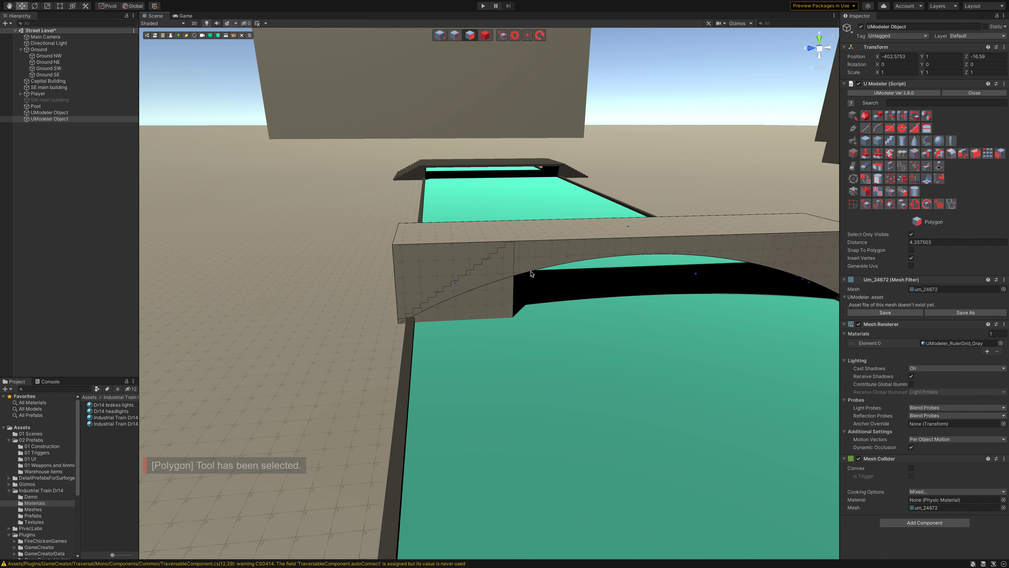
# Select the stair face and set the Clone tool to distance 2 with Multiply arrangement.
pyautogui.click(492, 271)
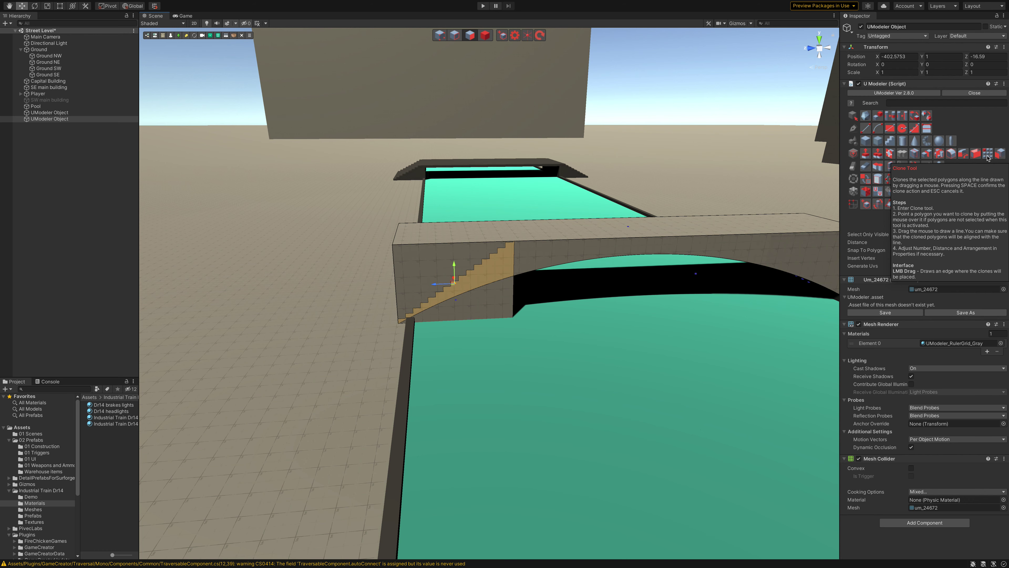
pyautogui.click(988, 158)
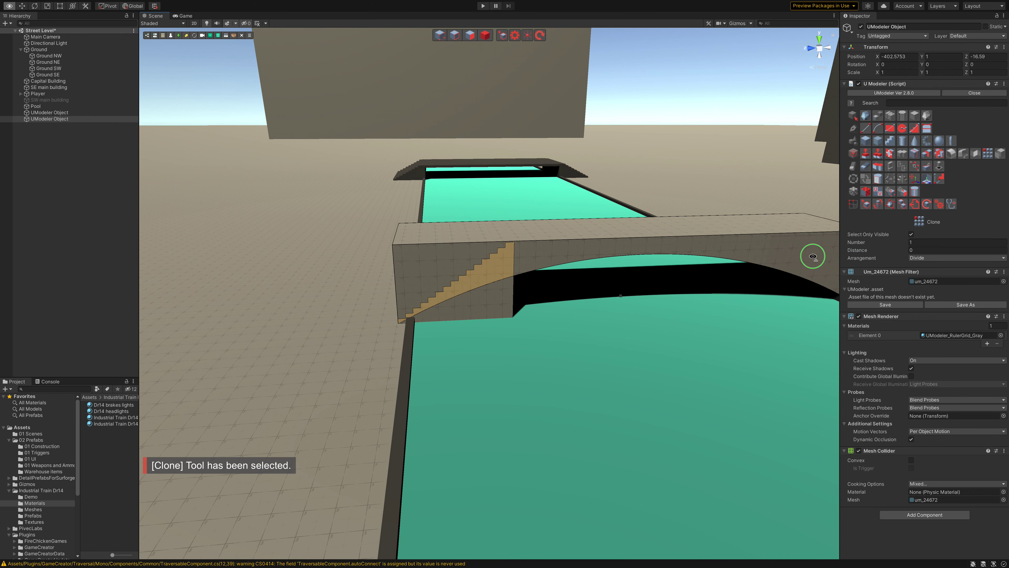
pyautogui.moveTo(813, 256)
pyautogui.mouseDown(button='right')
pyautogui.moveTo(791, 261)
pyautogui.moveTo(799, 258)
pyautogui.mouseUp(button='right')
pyautogui.moveTo(863, 252); pyautogui.dragTo(889, 251)
pyautogui.click(922, 250)
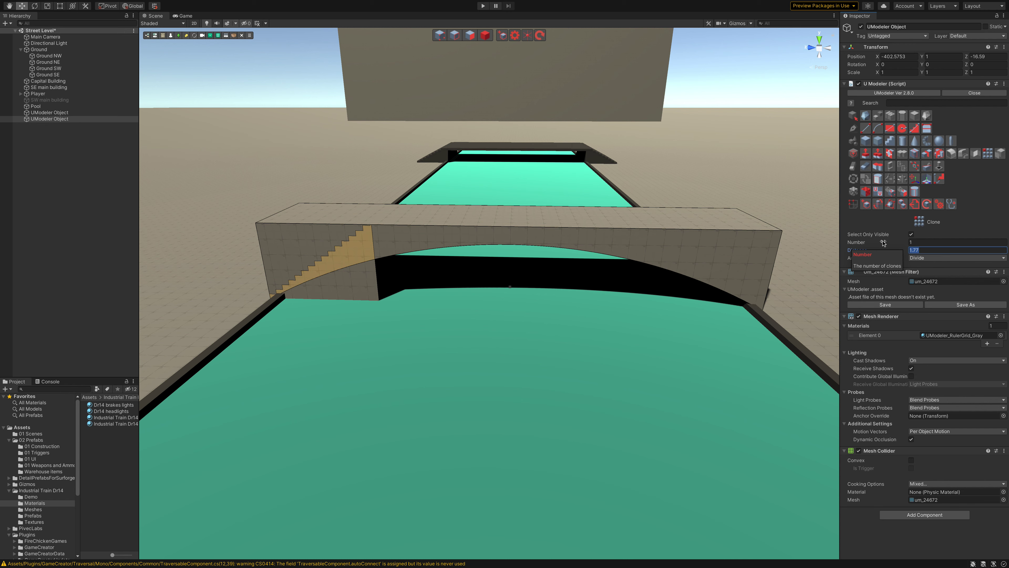
pyautogui.write('2')
pyautogui.click(920, 258)
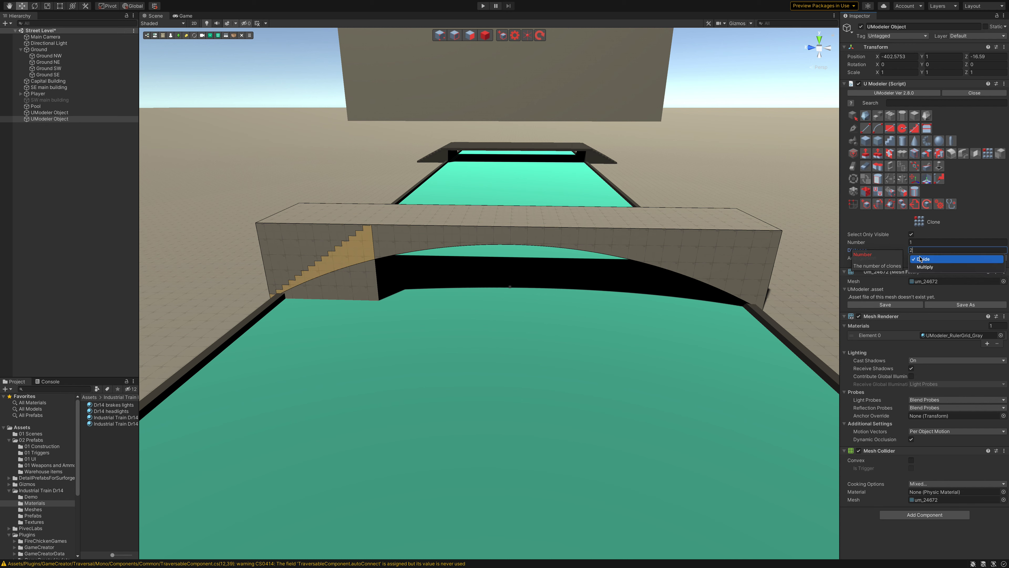
pyautogui.click(919, 270)
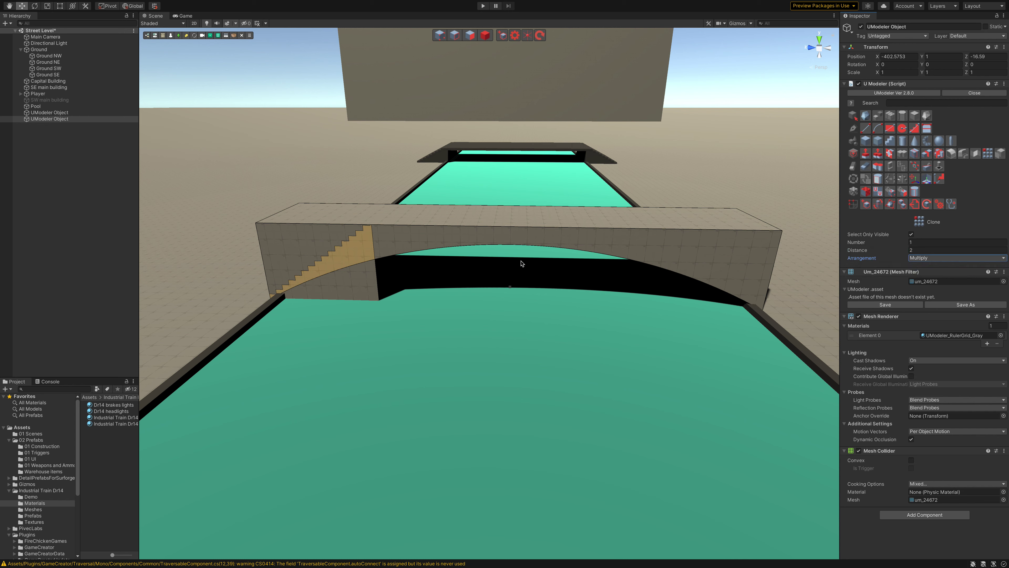
# Clone onto the bridge's front face, confirm, then undo the clone.
pyautogui.click(736, 253)
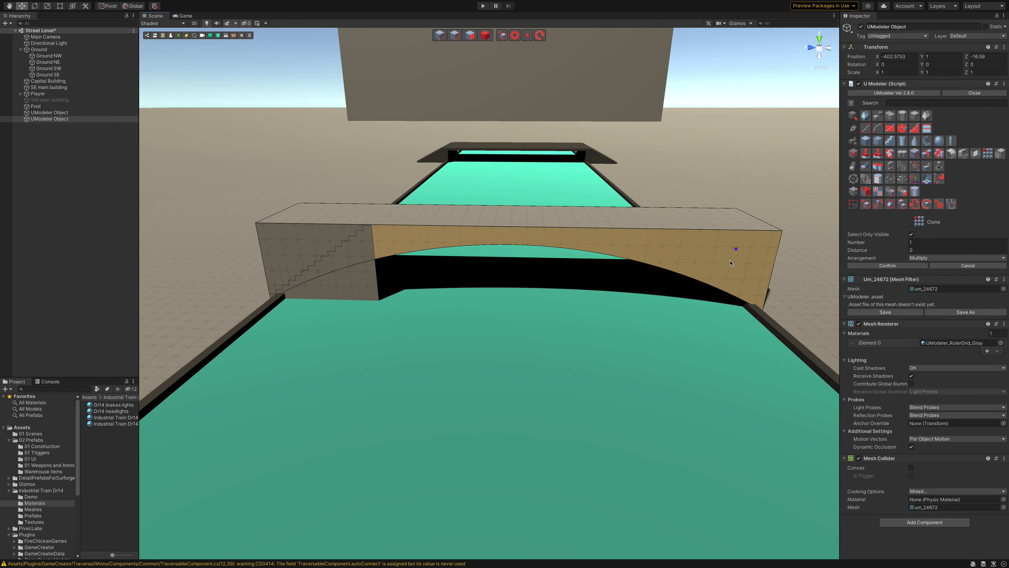
pyautogui.click(866, 266)
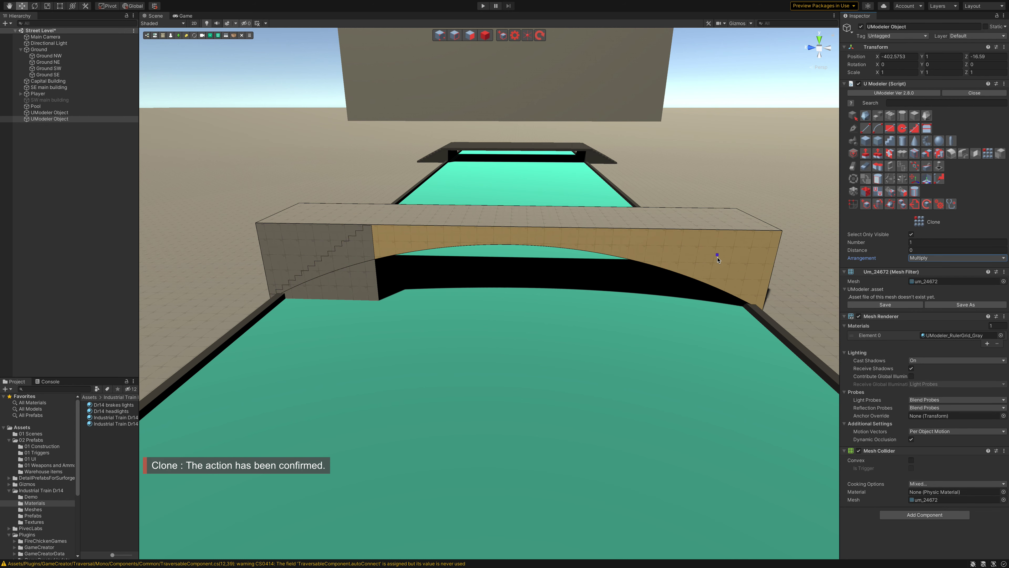
pyautogui.click(627, 248)
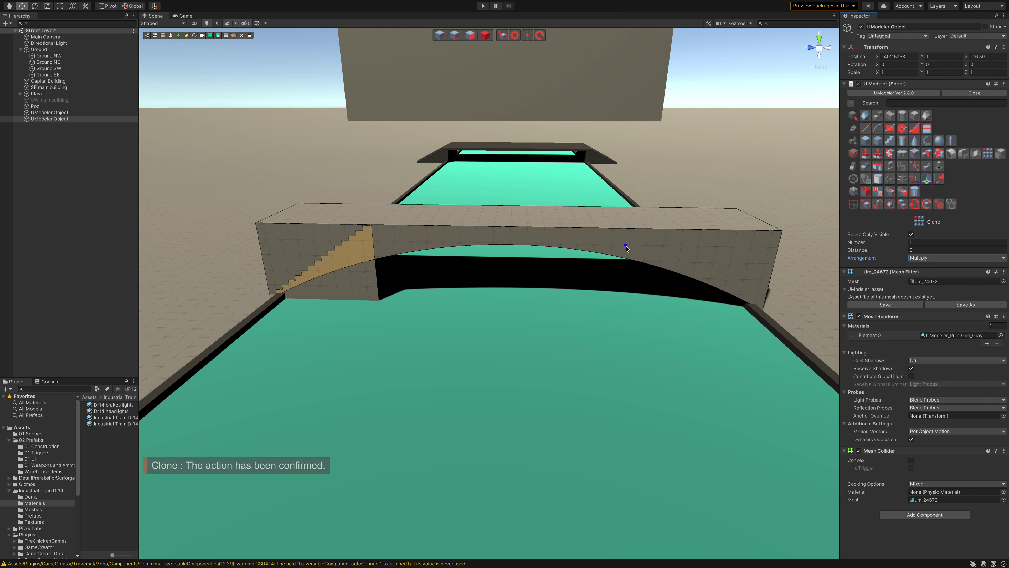
pyautogui.hotkey('ctrl', 'z')
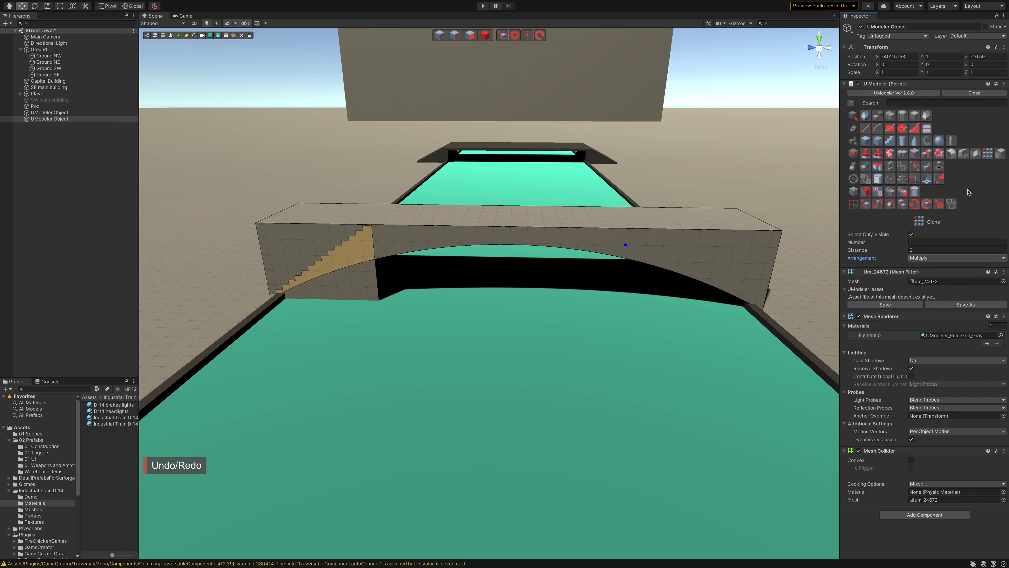
pyautogui.click(896, 103)
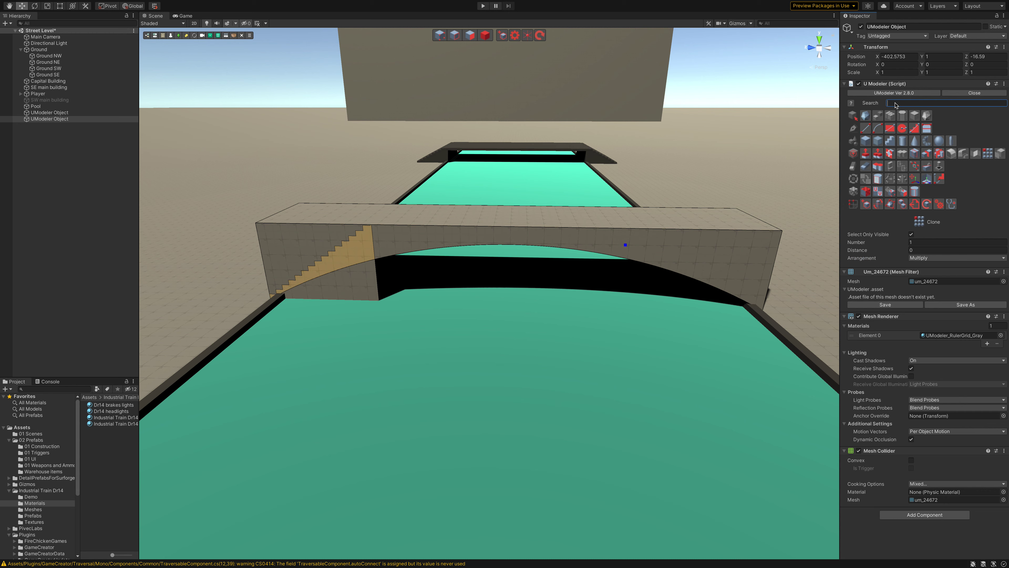
# Search 'du' in the tool search and pick the Duplicate tool.
pyautogui.write('dup')
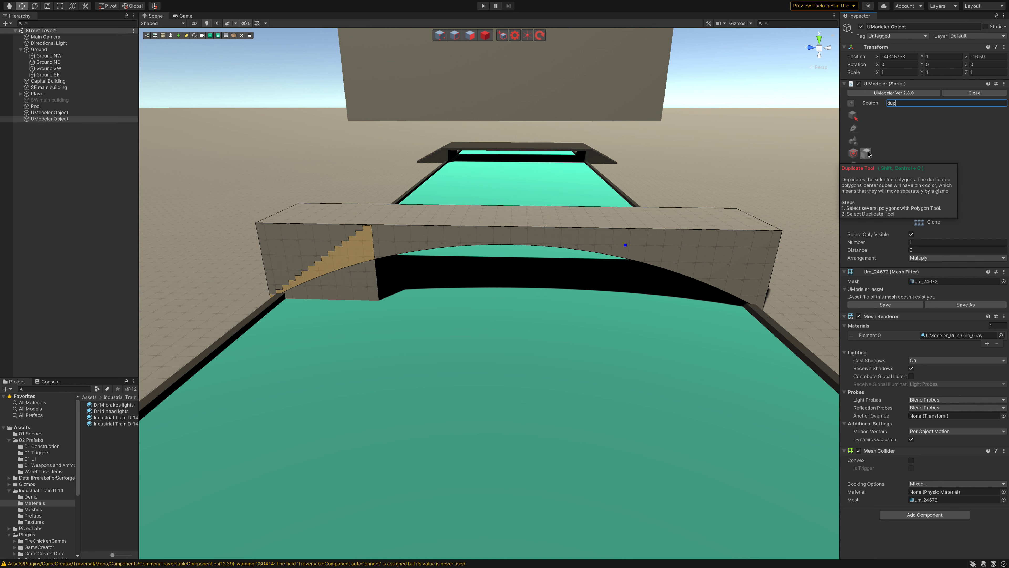
pyautogui.click(362, 253)
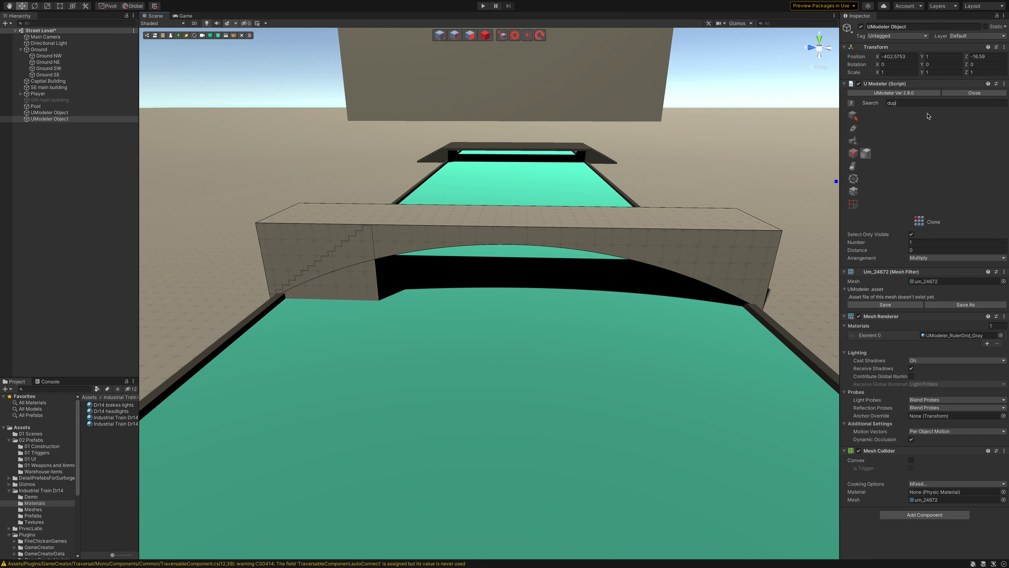
pyautogui.click(866, 154)
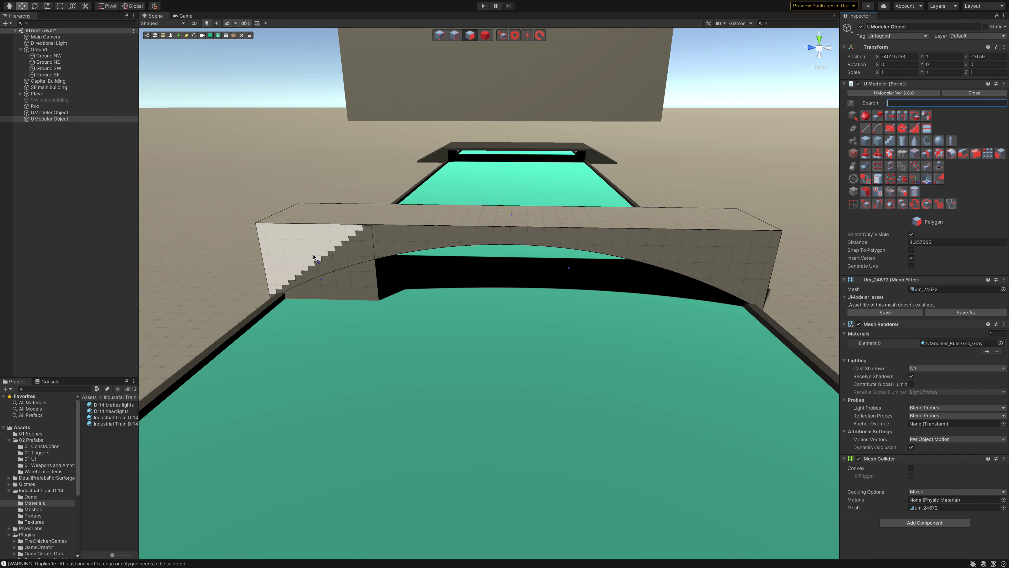
# Trial-push the staircase end face with Multi PushPull, undo it, then choose Pivot To Center.
pyautogui.click(308, 257)
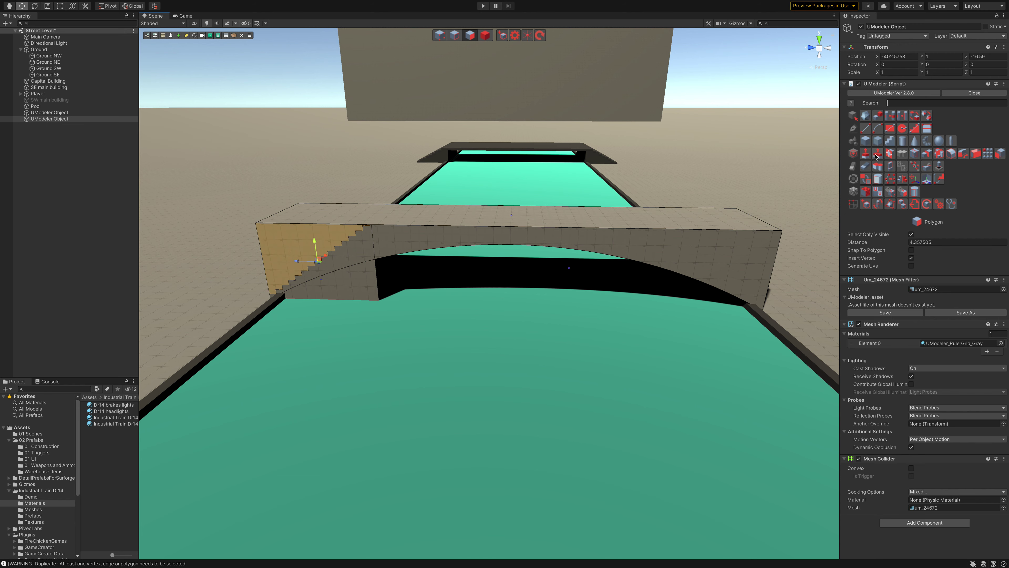
pyautogui.click(878, 154)
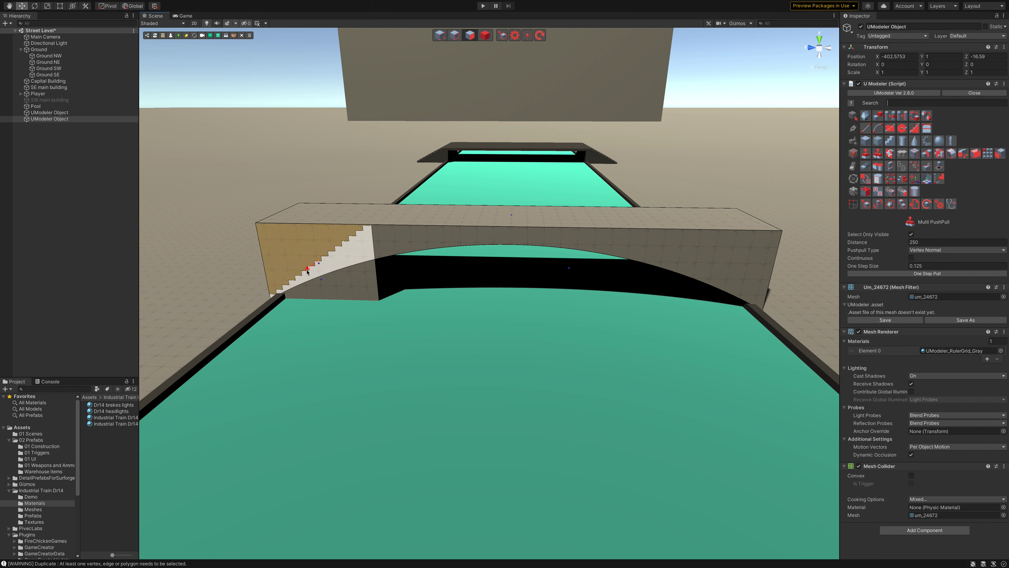
pyautogui.moveTo(308, 244)
pyautogui.mouseDown()
pyautogui.moveTo(324, 240)
pyautogui.moveTo(278, 285)
pyautogui.mouseUp()
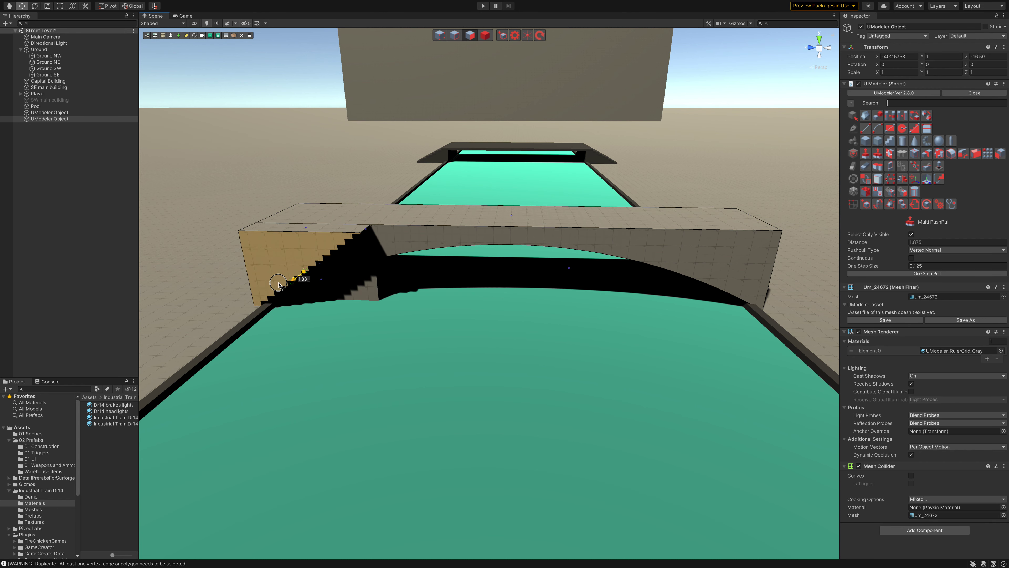
pyautogui.hotkey('ctrl', 'z')
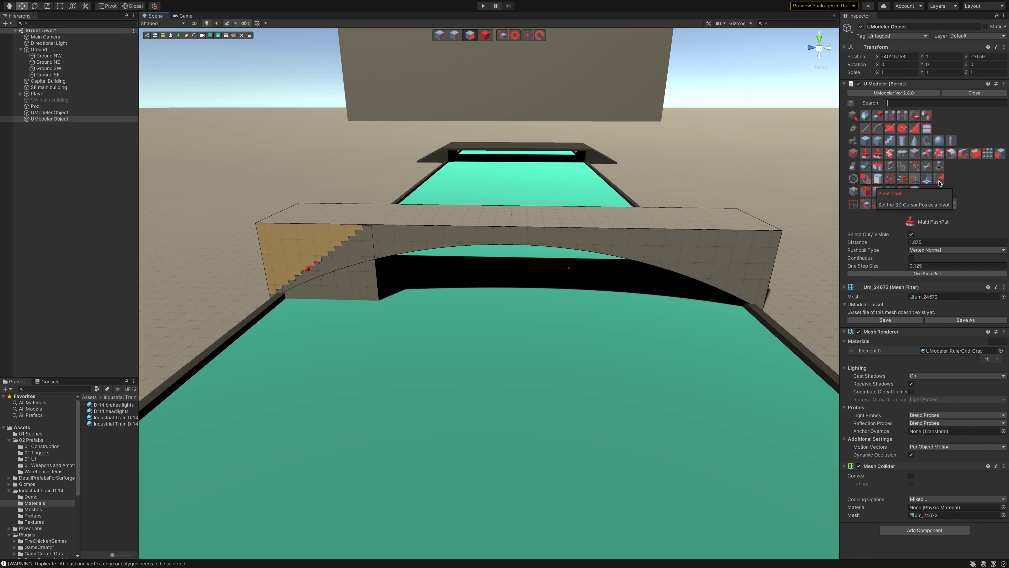
pyautogui.click(925, 181)
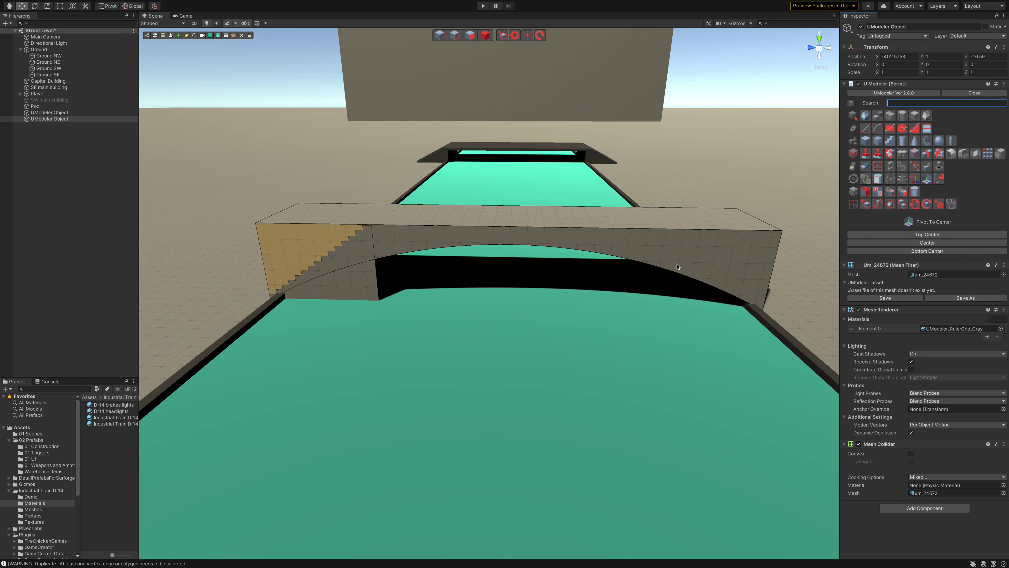
# Select the second UModeler Object, fly the Scene view around the bridge, and enter polygon editing.
pyautogui.click(973, 93)
pyautogui.click(51, 113)
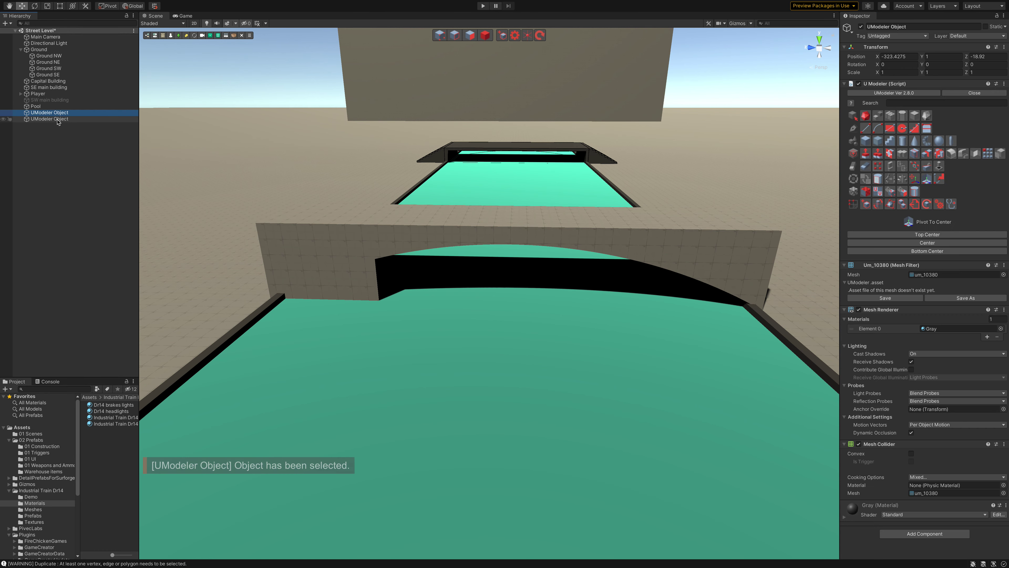
pyautogui.click(57, 119)
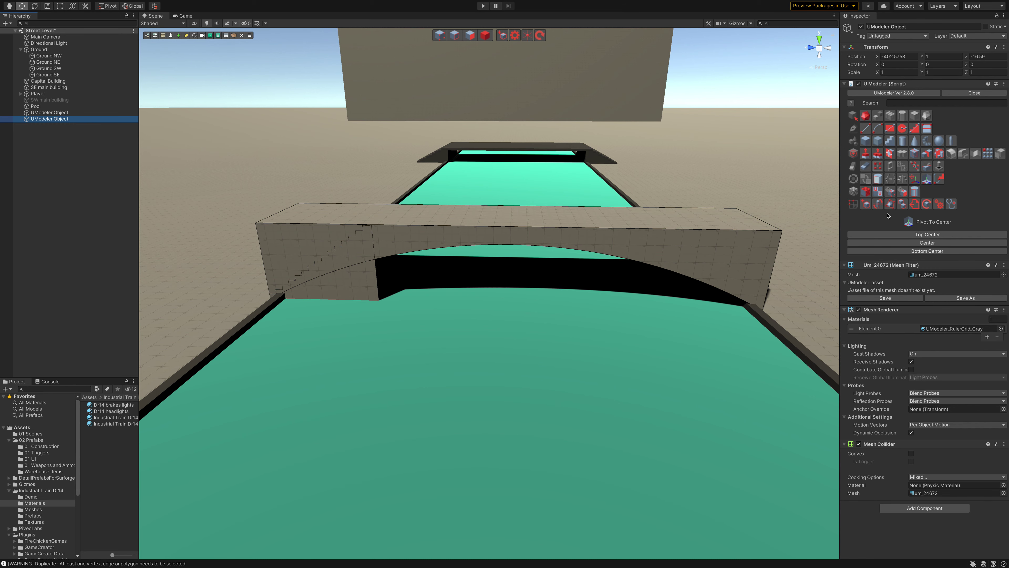
pyautogui.moveTo(782, 300); pyautogui.dragTo(733, 302, button='right')
pyautogui.press('d')
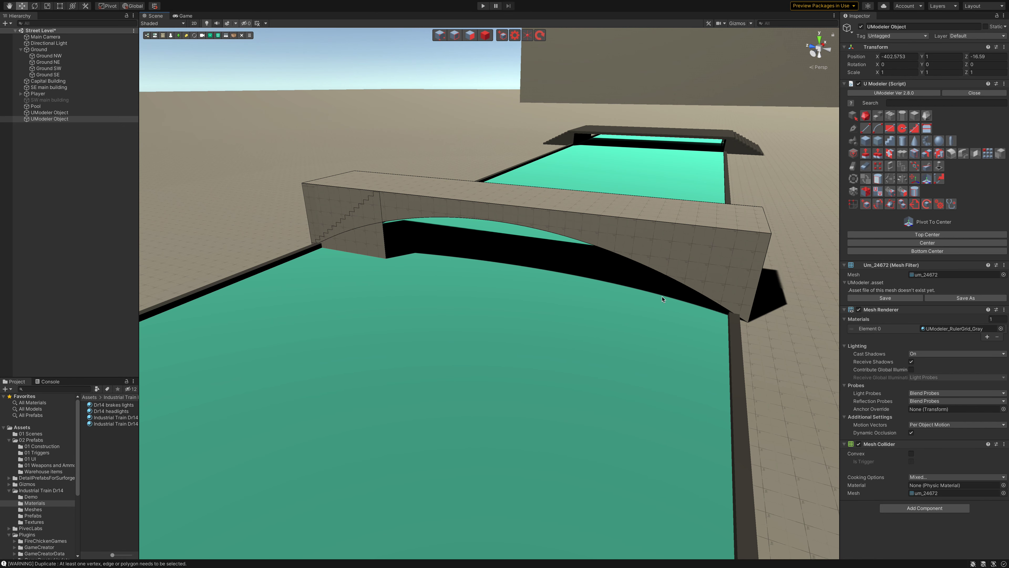
pyautogui.click(662, 300)
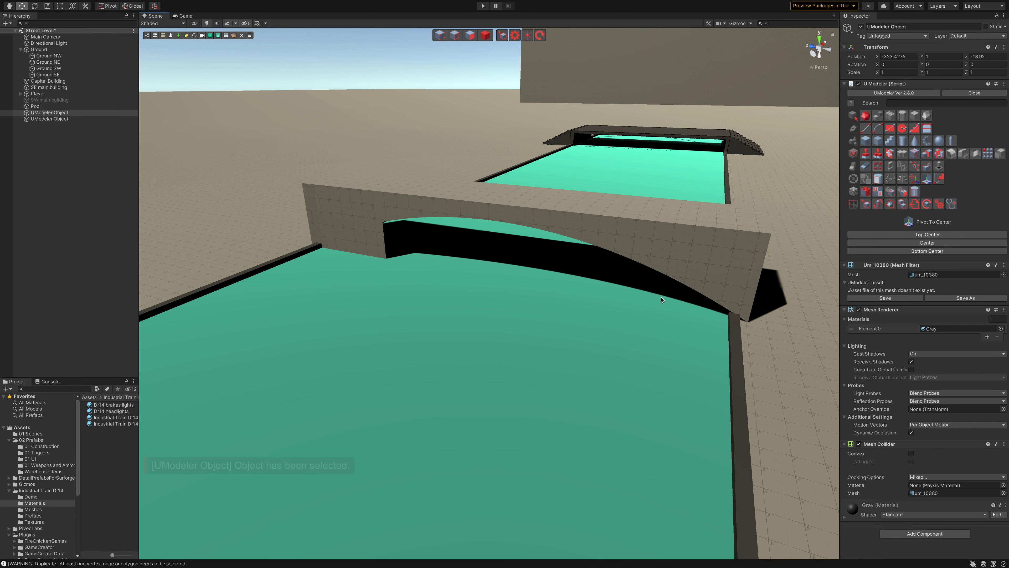
pyautogui.click(486, 35)
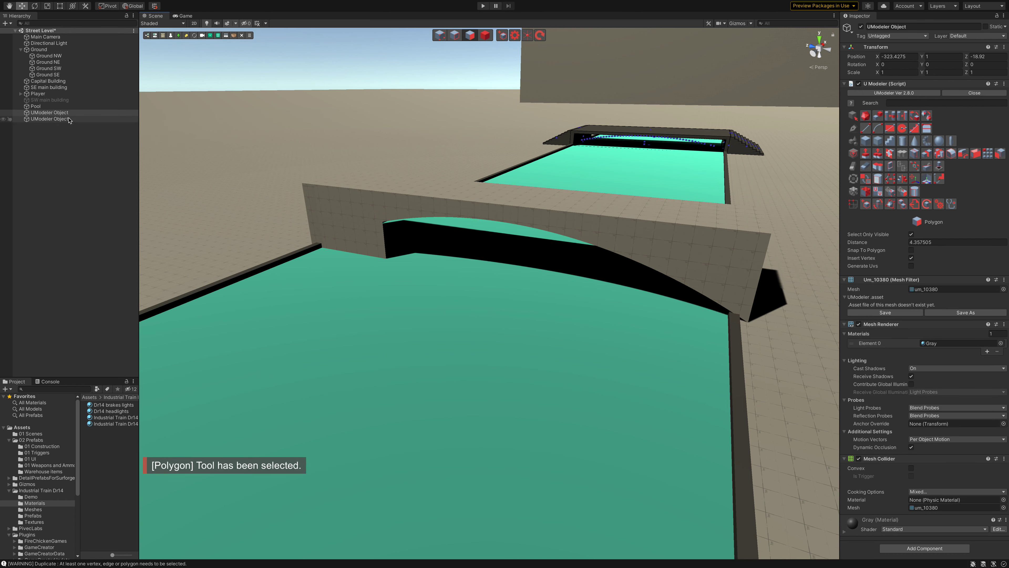
# Undo six steps back past the Side Stair edit, then select the bridge object in the Hierarchy.
pyautogui.hotkey('ctrl', 'z')
pyautogui.hotkey('ctrl', 'z')
pyautogui.hotkey('ctrl', 'z')
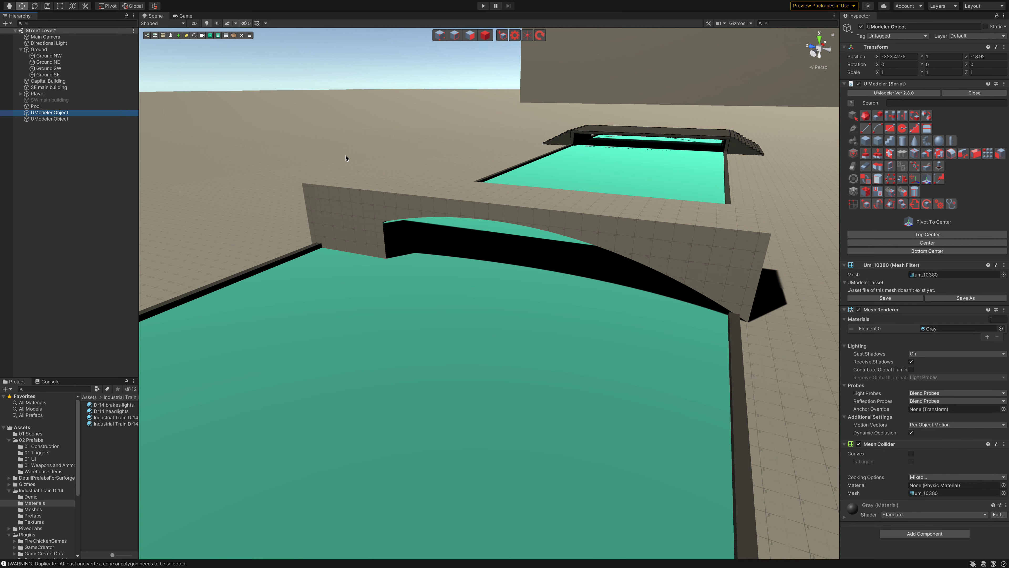
pyautogui.hotkey('ctrl', 'z')
pyautogui.hotkey('ctrl', 'z')
pyautogui.hotkey('ctrl', 'z')
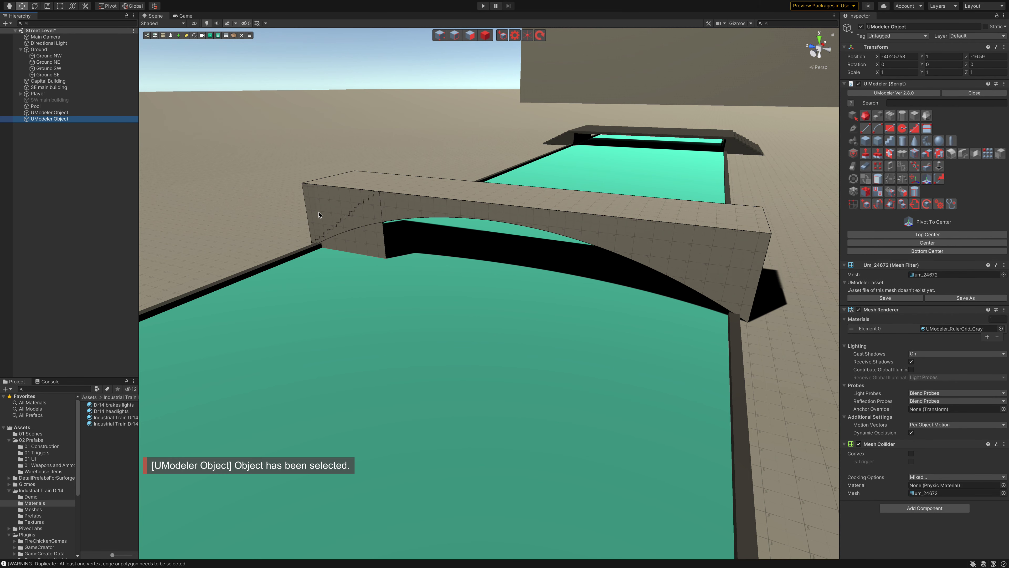
pyautogui.hotkey('ctrl', 'z')
pyautogui.hotkey('ctrl', 'z')
pyautogui.hotkey('ctrl', 'z')
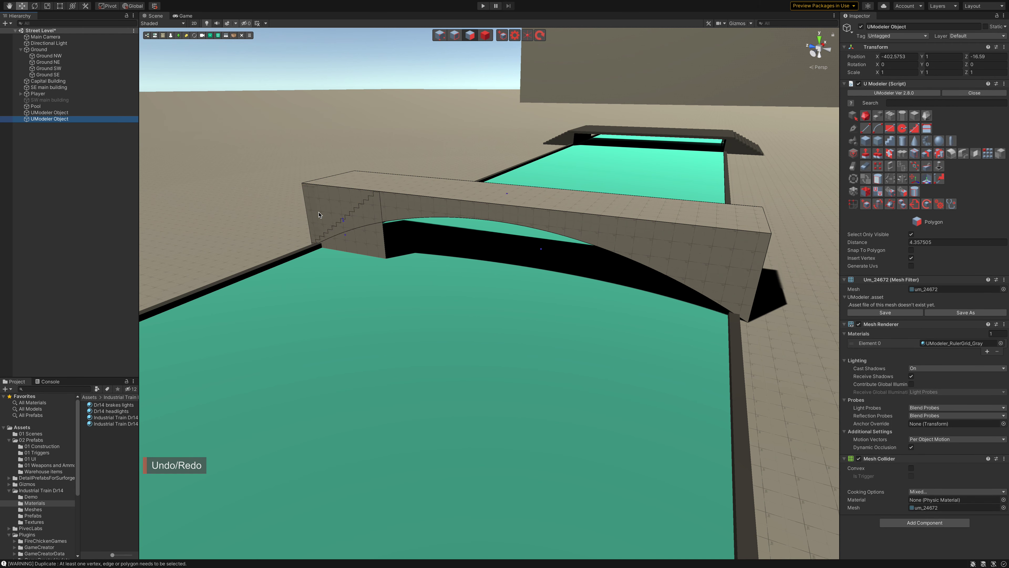
pyautogui.hotkey('ctrl', 'z')
pyautogui.hotkey('ctrl', 'z')
pyautogui.hotkey('ctrl', 'z')
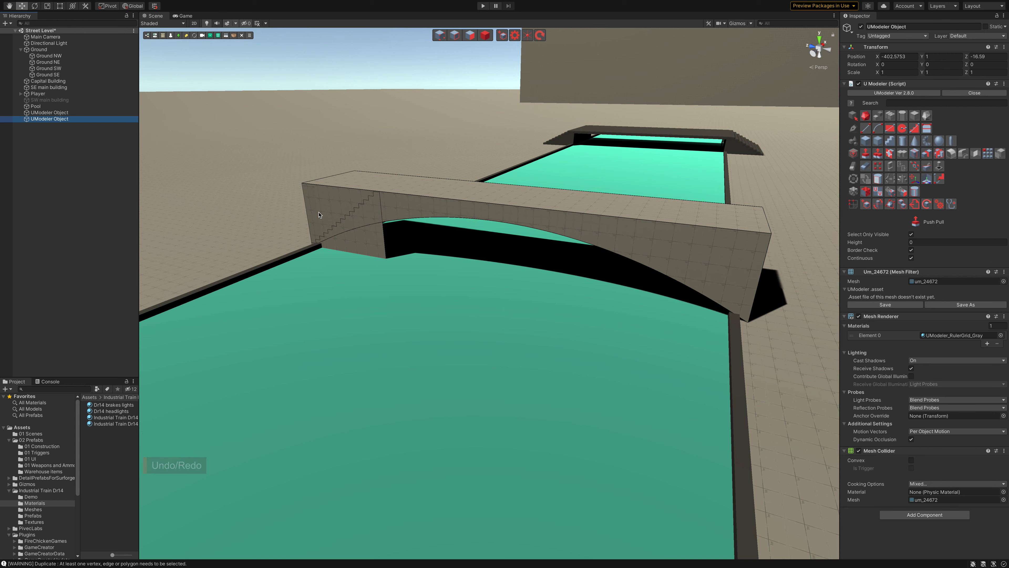
pyautogui.hotkey('ctrl', 'z')
pyautogui.hotkey('ctrl', 'z')
pyautogui.hotkey('ctrl', 'z')
pyautogui.hotkey('ctrl', 'z')
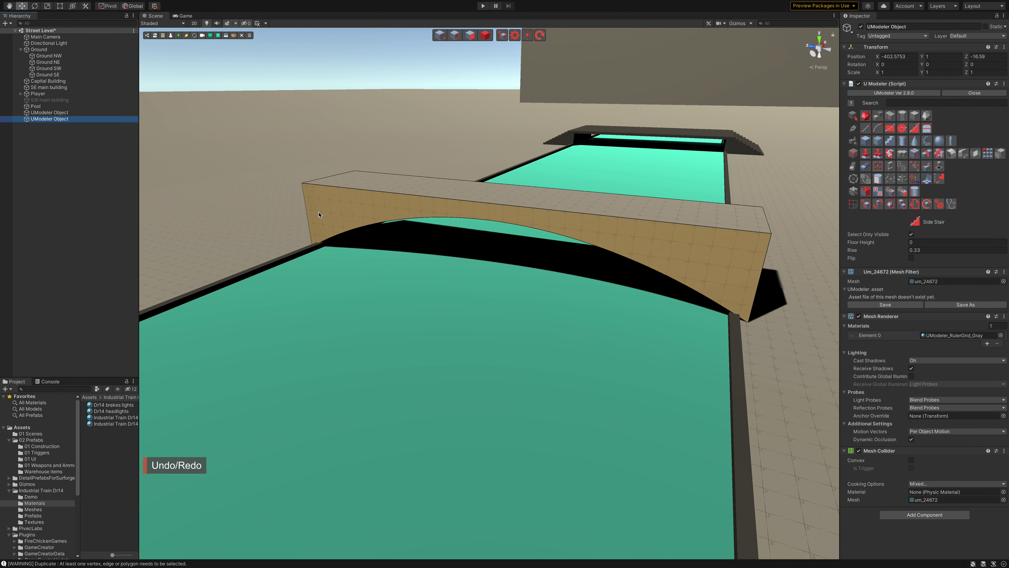
pyautogui.hotkey('ctrl', 'z')
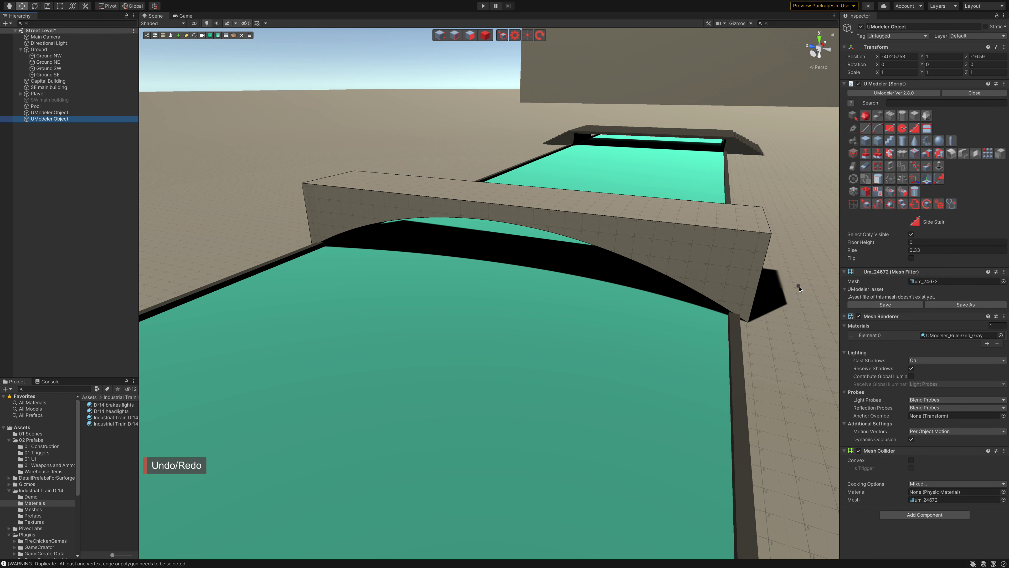
pyautogui.click(64, 119)
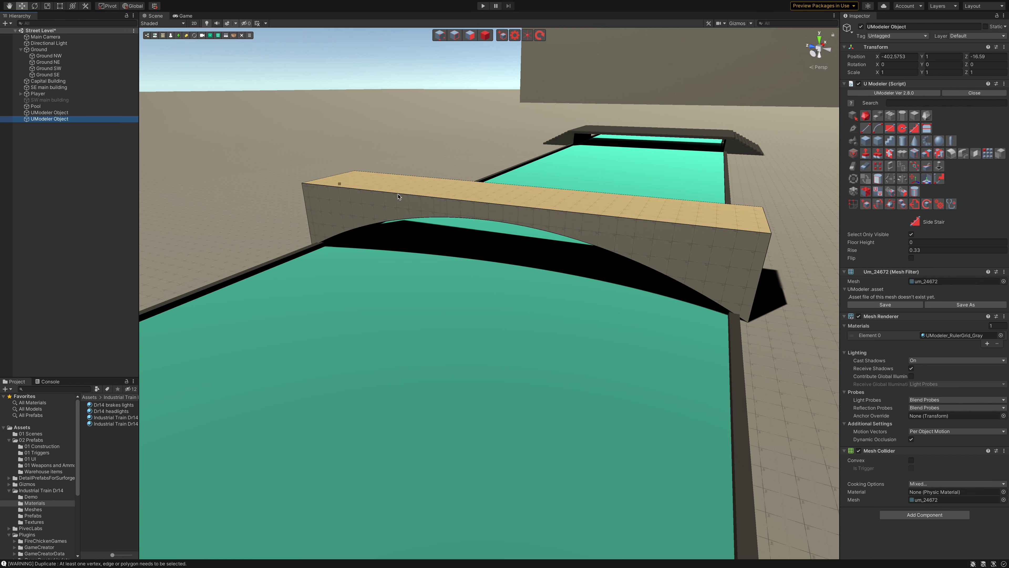
# Stretch the bridge to Z scale 1.1471 and shift it lengthwise to Z -15.5.
pyautogui.click(485, 35)
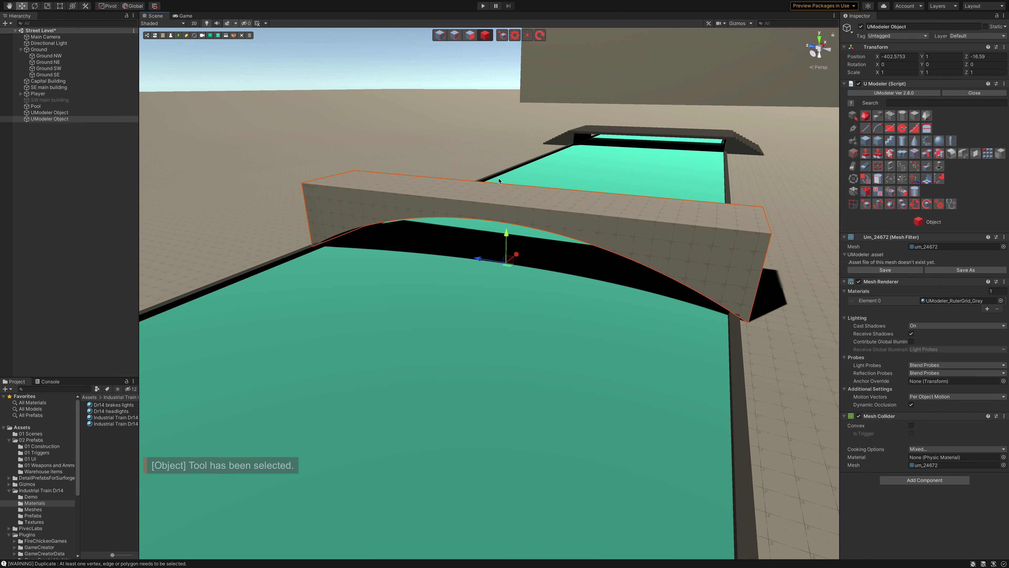
pyautogui.click(46, 6)
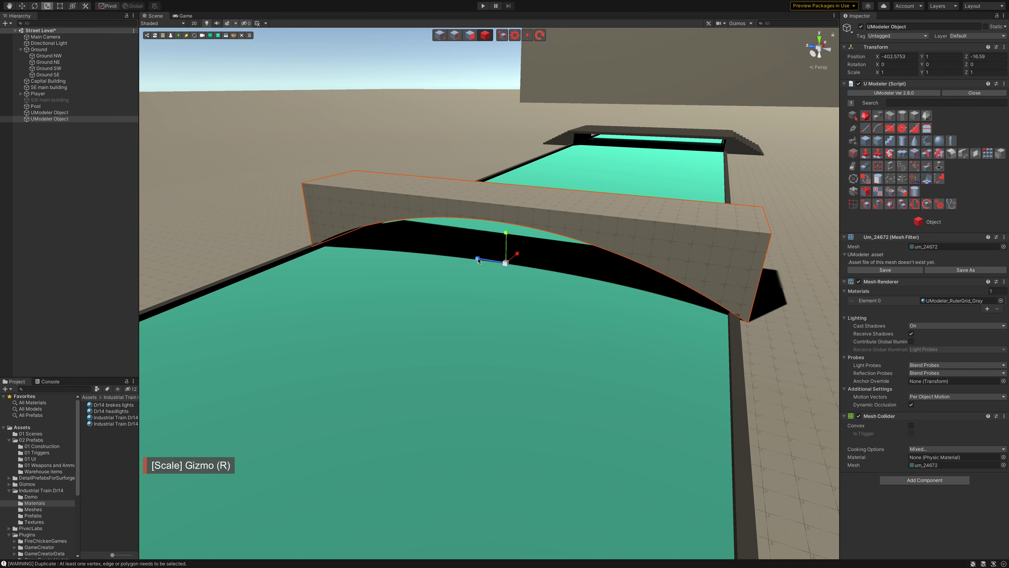
pyautogui.moveTo(478, 260); pyautogui.dragTo(474, 259)
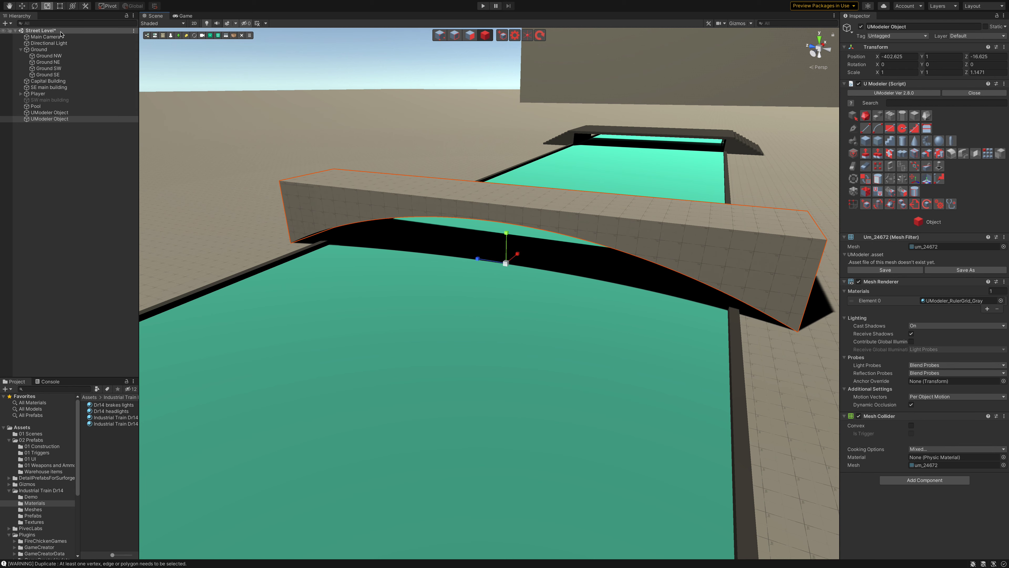
pyautogui.press('w')
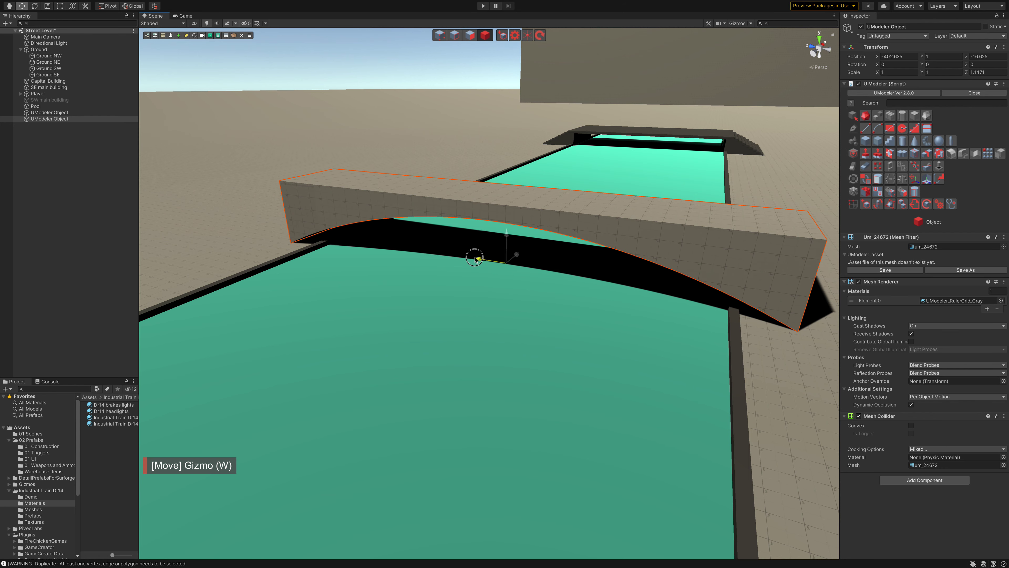
pyautogui.moveTo(477, 259); pyautogui.dragTo(464, 261)
pyautogui.moveTo(464, 261); pyautogui.dragTo(532, 277, button='right')
pyautogui.click(536, 280)
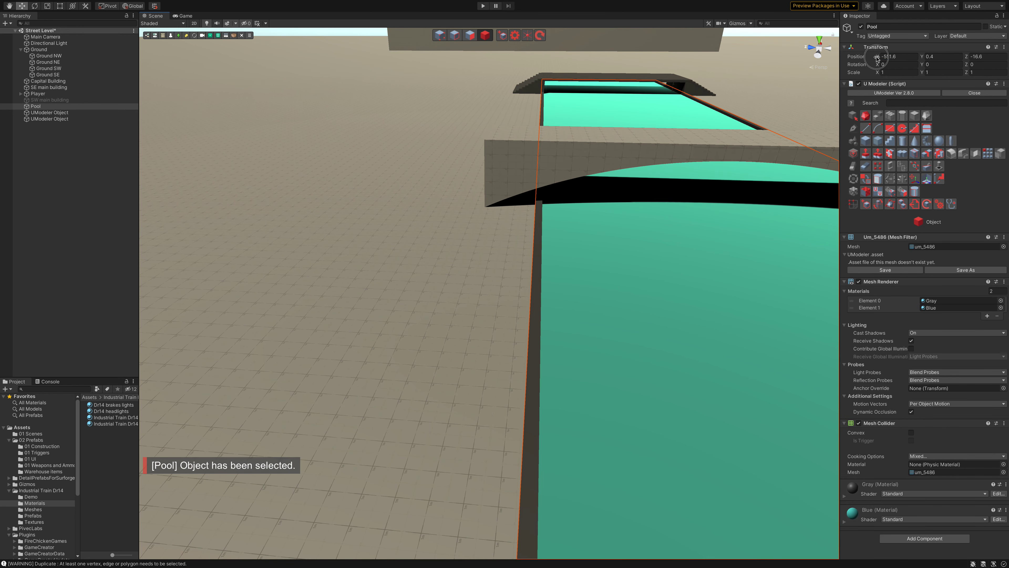
# Set the Pool's Z position to -17, undoing an accidental X shift.
pyautogui.moveTo(879, 58); pyautogui.dragTo(741, 59)
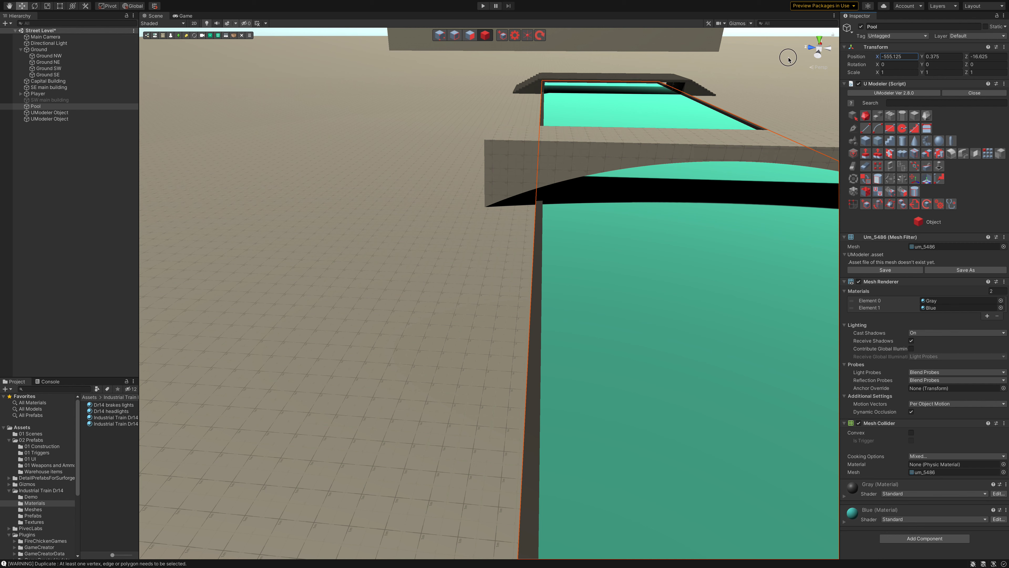
pyautogui.hotkey('ctrl', 'z')
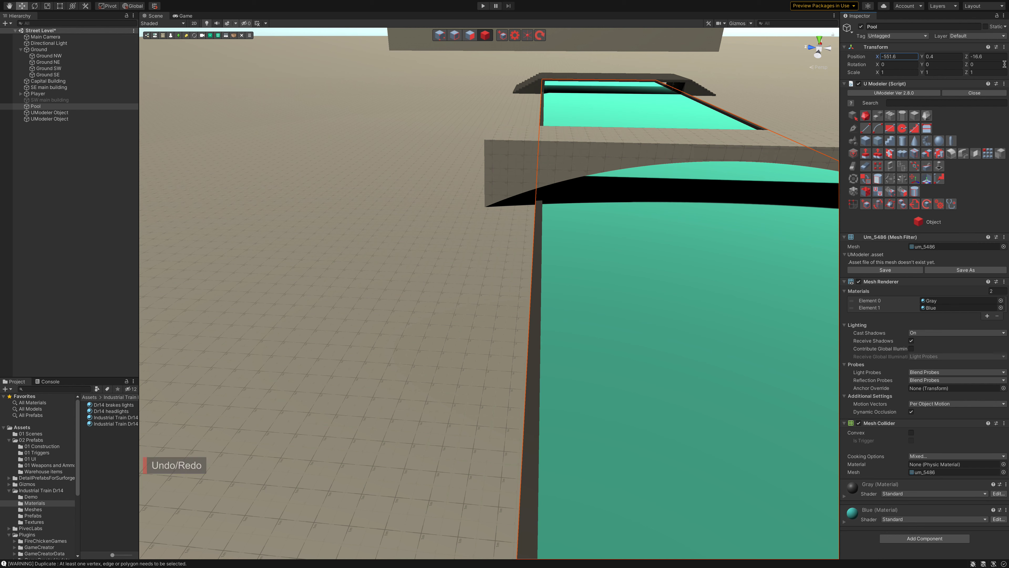
pyautogui.moveTo(965, 57); pyautogui.dragTo(968, 58)
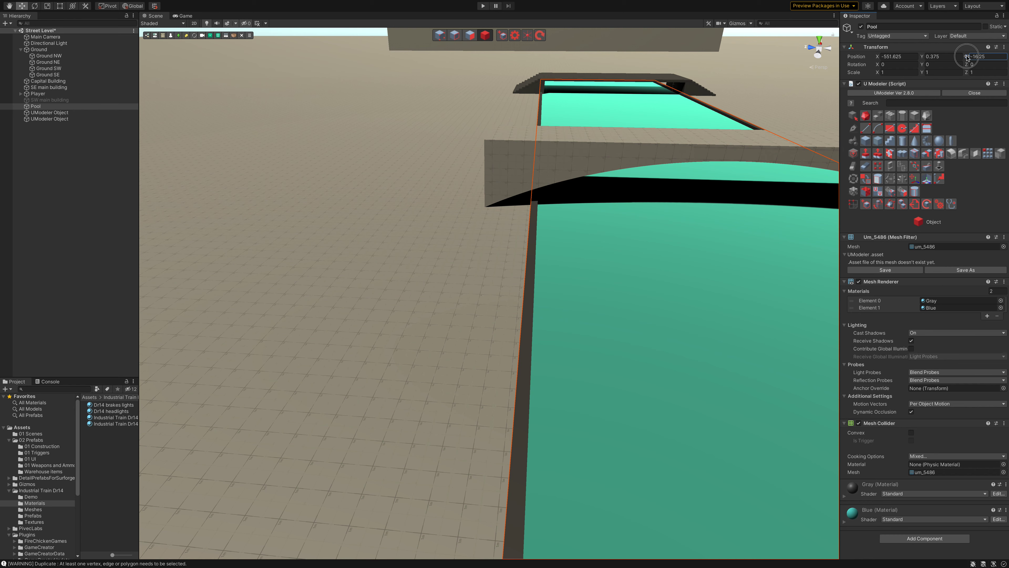
pyautogui.moveTo(967, 58); pyautogui.dragTo(967, 59)
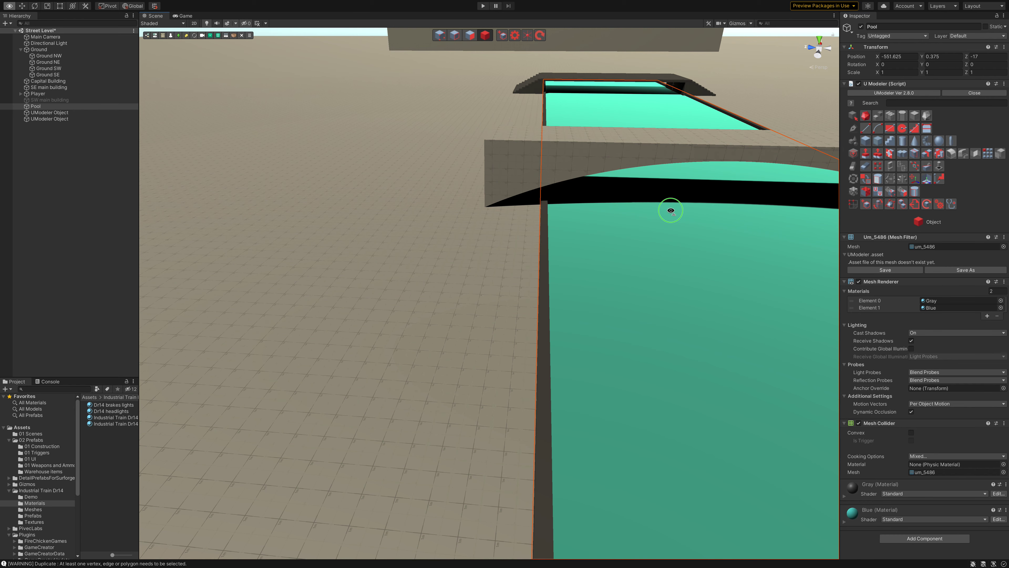
pyautogui.keyDown('alt'); pyautogui.moveTo(671, 214); pyautogui.dragTo(671, 211); pyautogui.keyUp('alt')
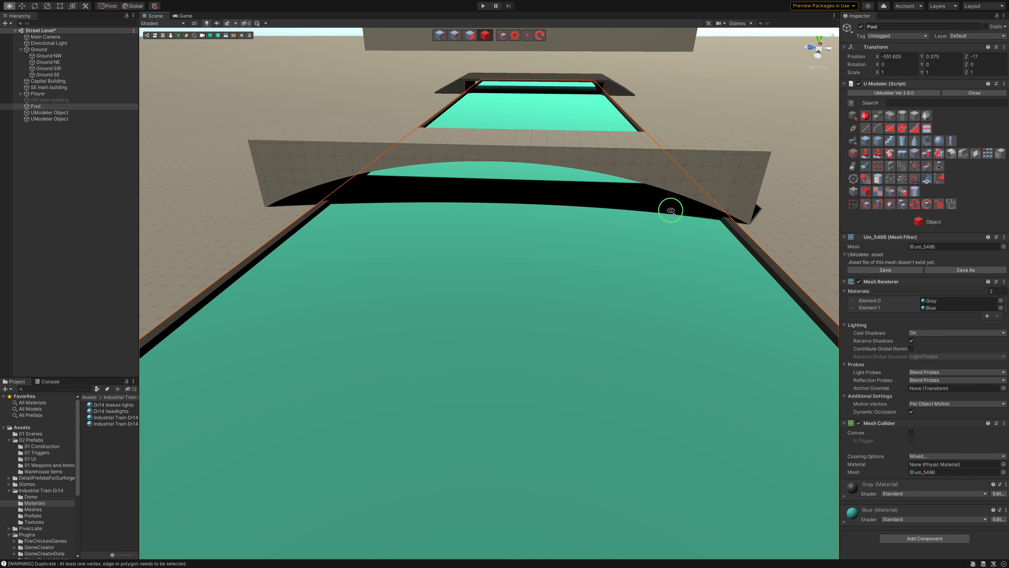
# Set the arched bridge block's Position Z to -17 to match the Pool.
pyautogui.click(544, 137)
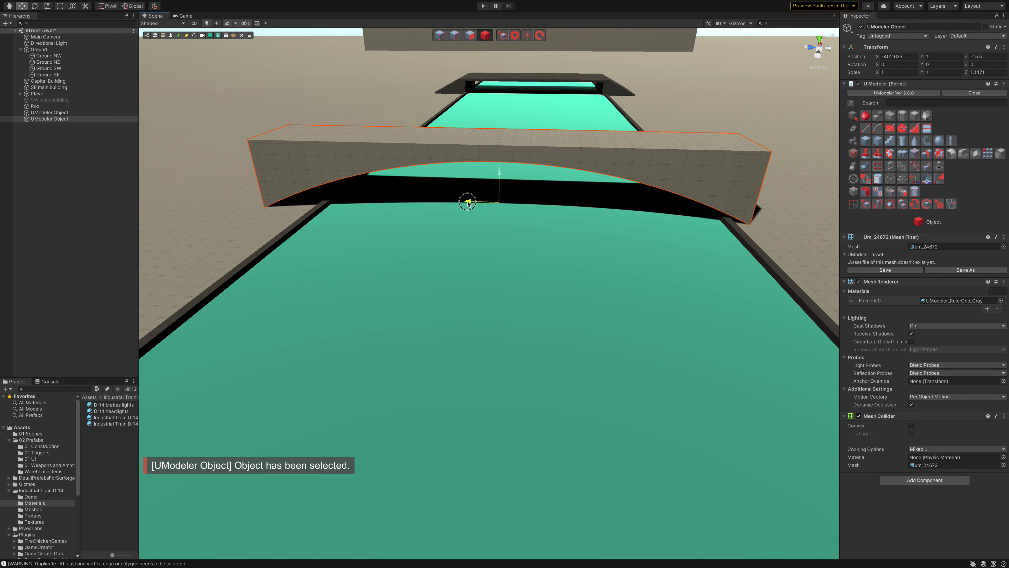
pyautogui.moveTo(467, 202); pyautogui.dragTo(480, 205)
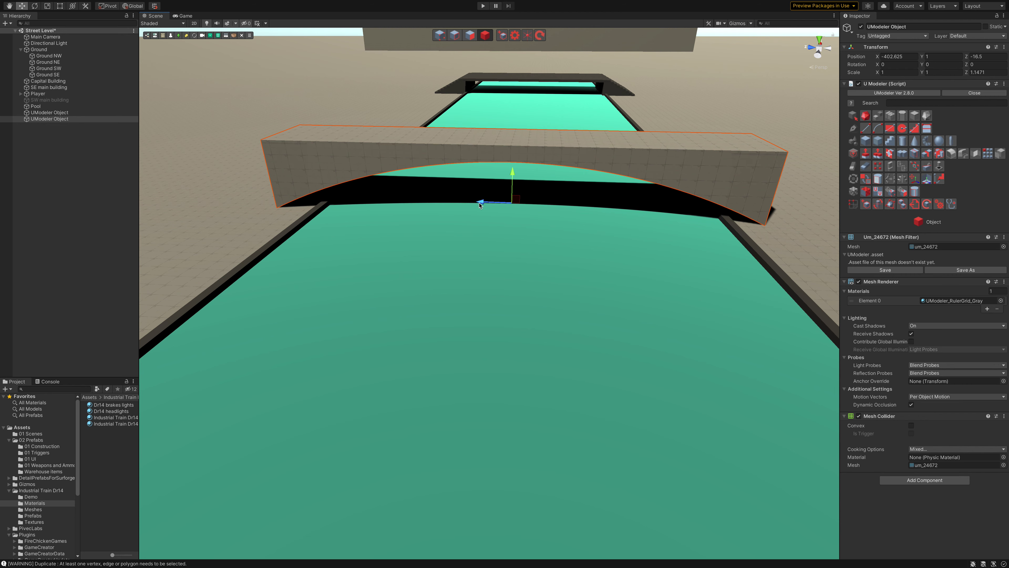
pyautogui.click(475, 227)
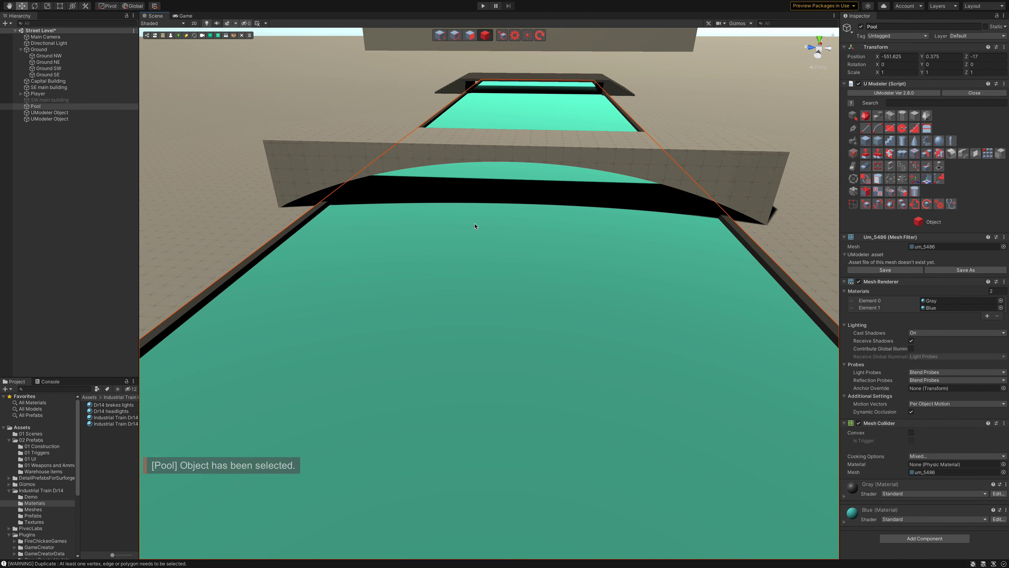
pyautogui.click(540, 161)
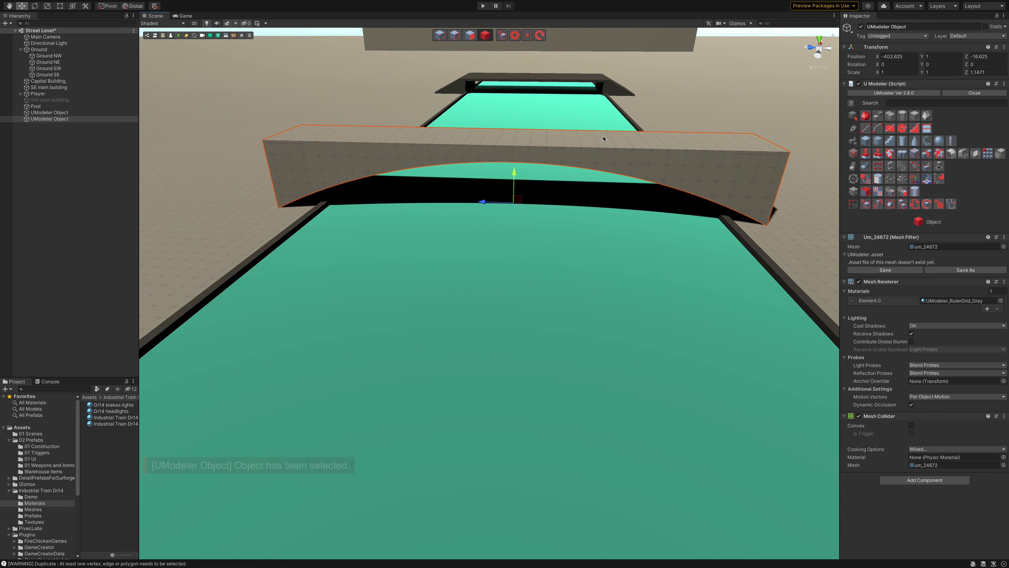
pyautogui.click(992, 56)
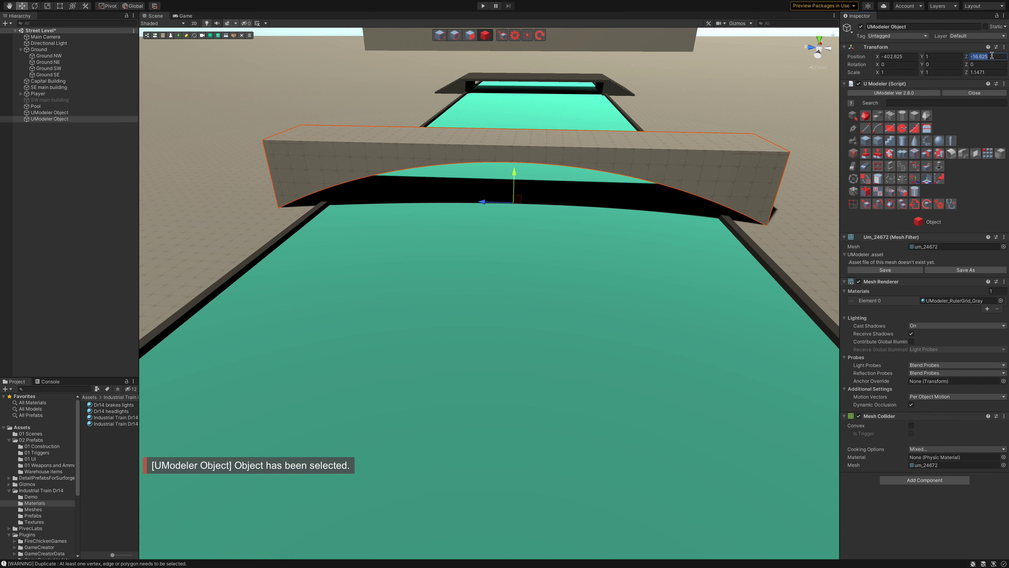
pyautogui.write('-17')
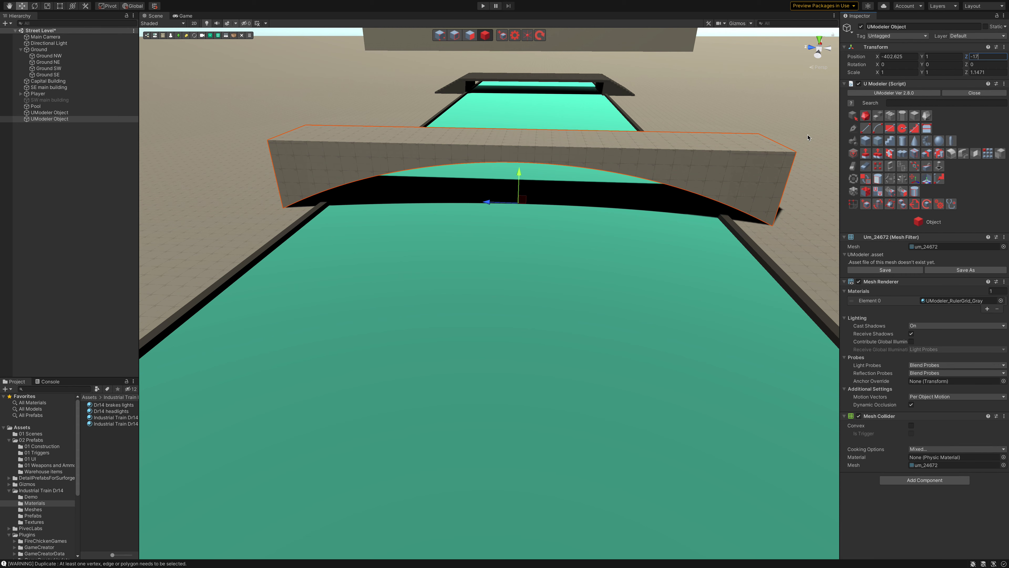
pyautogui.click(867, 140)
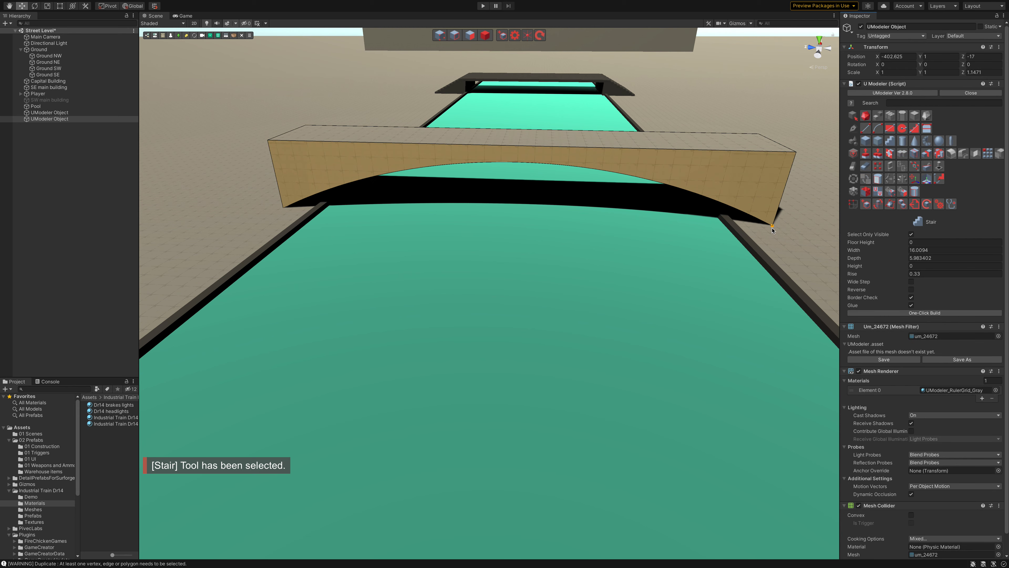
# Start a Side Stair from the bridge's lower right corner and stretch it up toward the deck.
pyautogui.moveTo(772, 230); pyautogui.dragTo(720, 192)
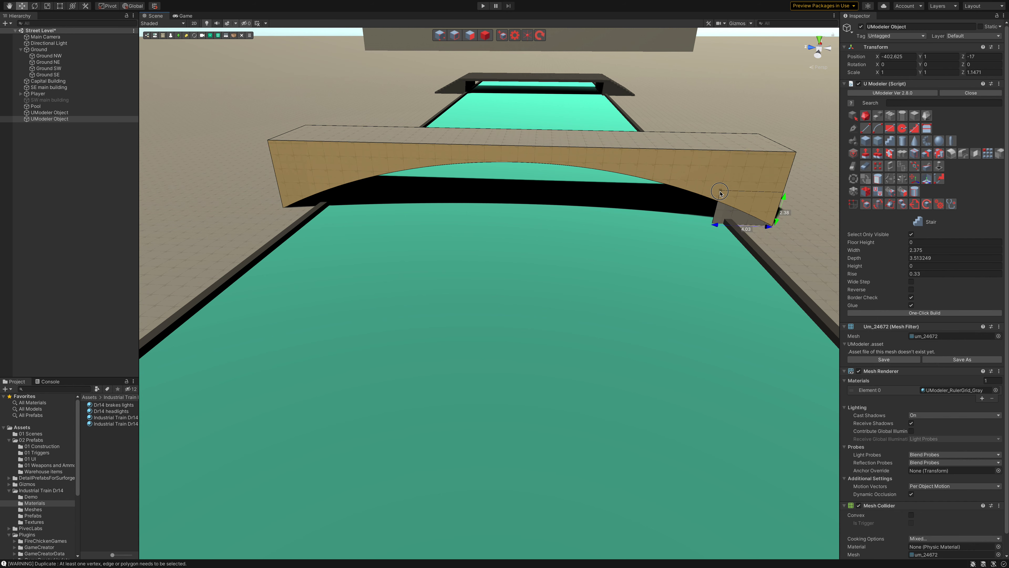
pyautogui.hotkey('ctrl', 'z')
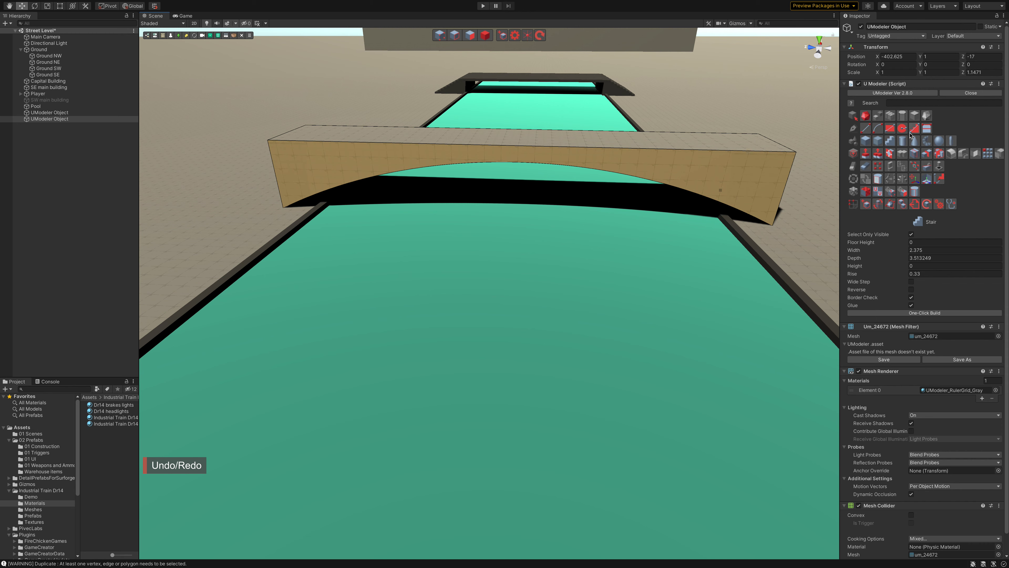
pyautogui.click(913, 130)
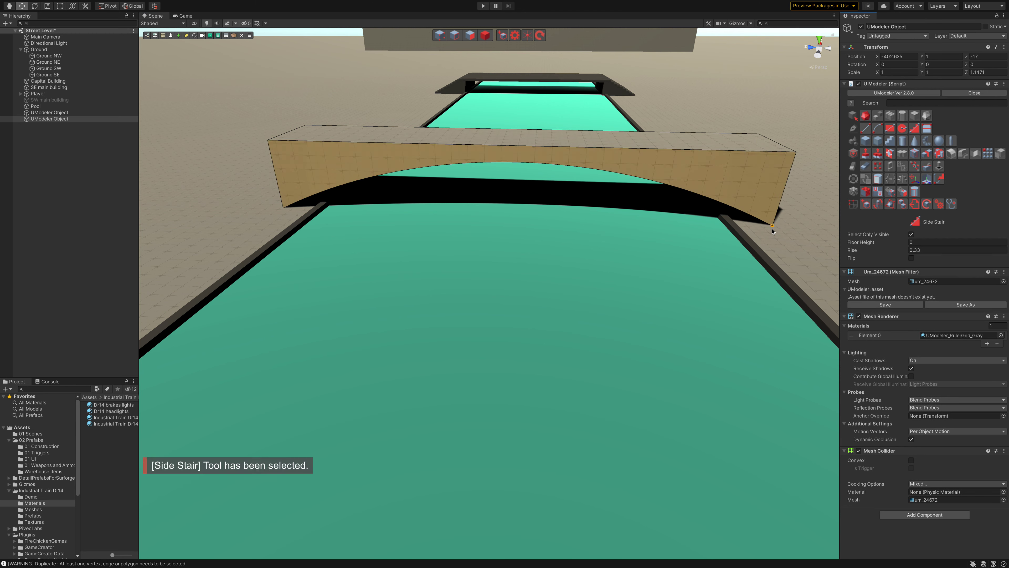
pyautogui.moveTo(773, 230); pyautogui.dragTo(676, 170)
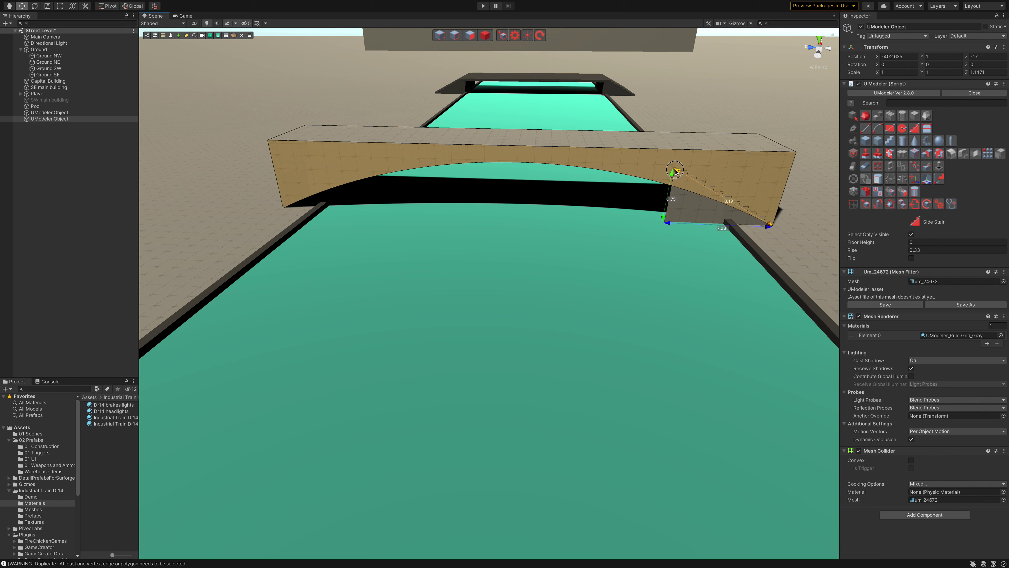
pyautogui.moveTo(675, 171); pyautogui.dragTo(654, 152)
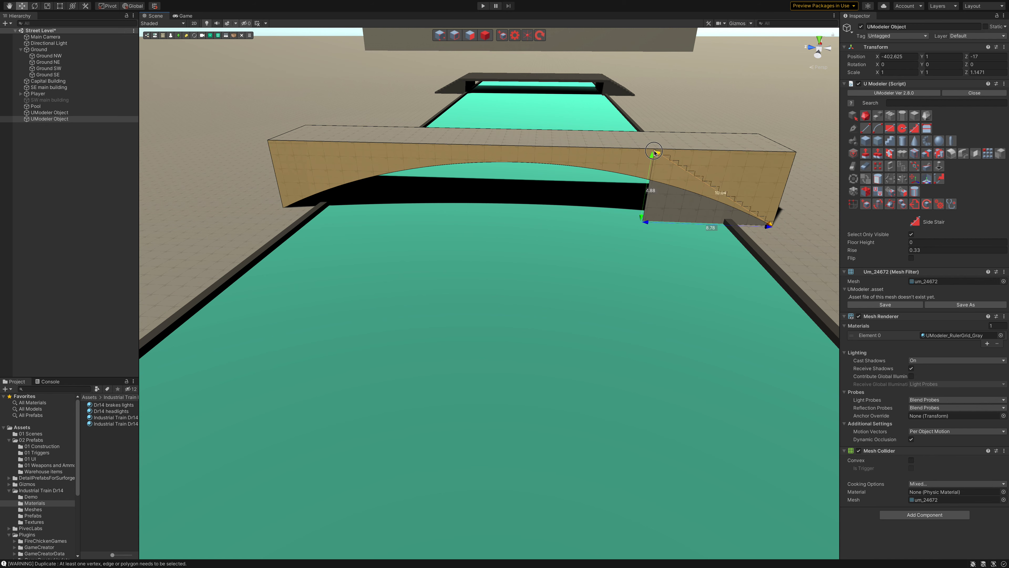
pyautogui.moveTo(655, 151); pyautogui.dragTo(655, 149)
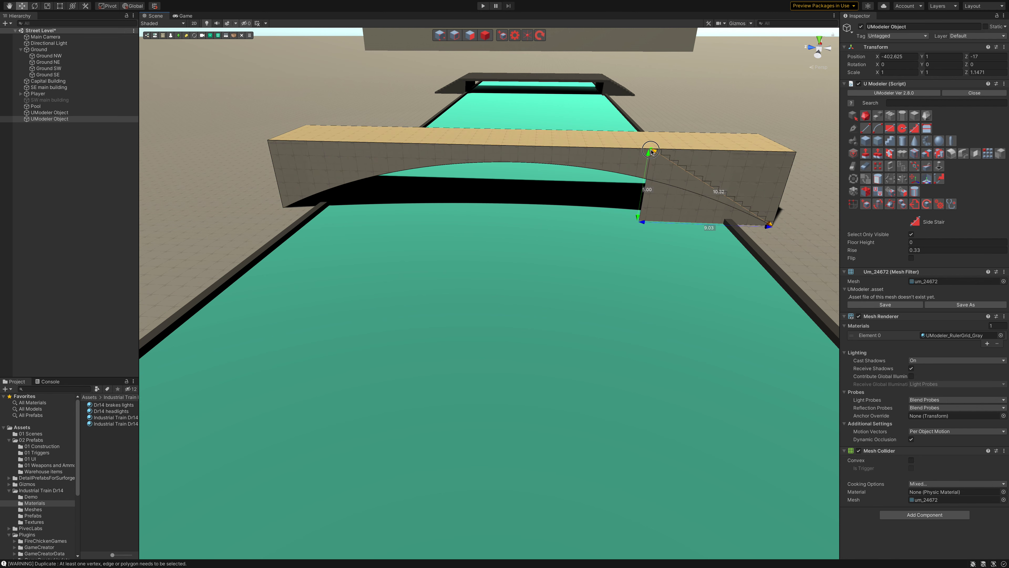
# Set the right stair's top at height 5.00, confirm it, and outline a 6-by-5 left stair.
pyautogui.moveTo(654, 152)
pyautogui.mouseDown()
pyautogui.moveTo(646, 151)
pyautogui.moveTo(658, 151)
pyautogui.mouseUp()
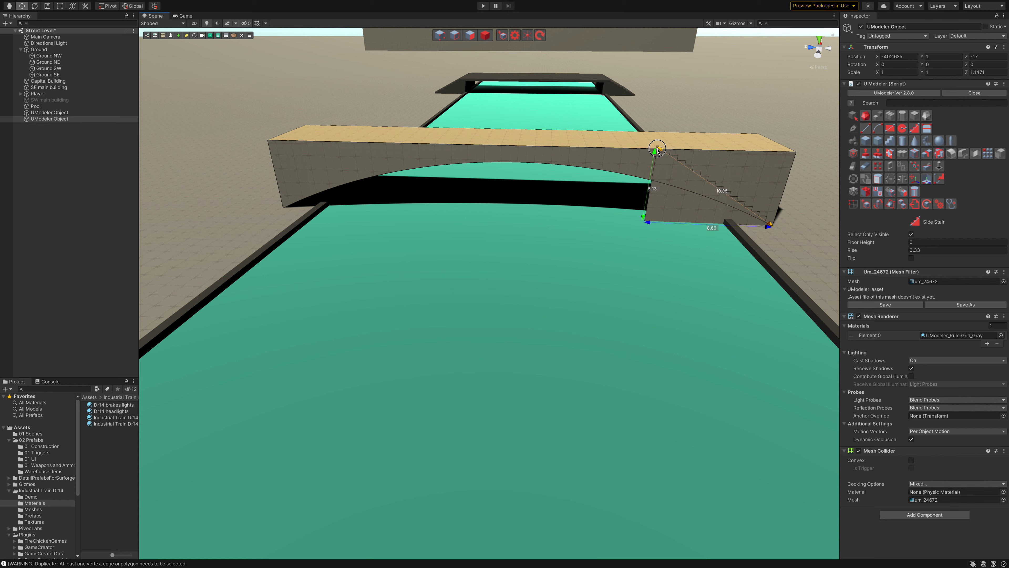
pyautogui.moveTo(659, 149); pyautogui.dragTo(660, 149)
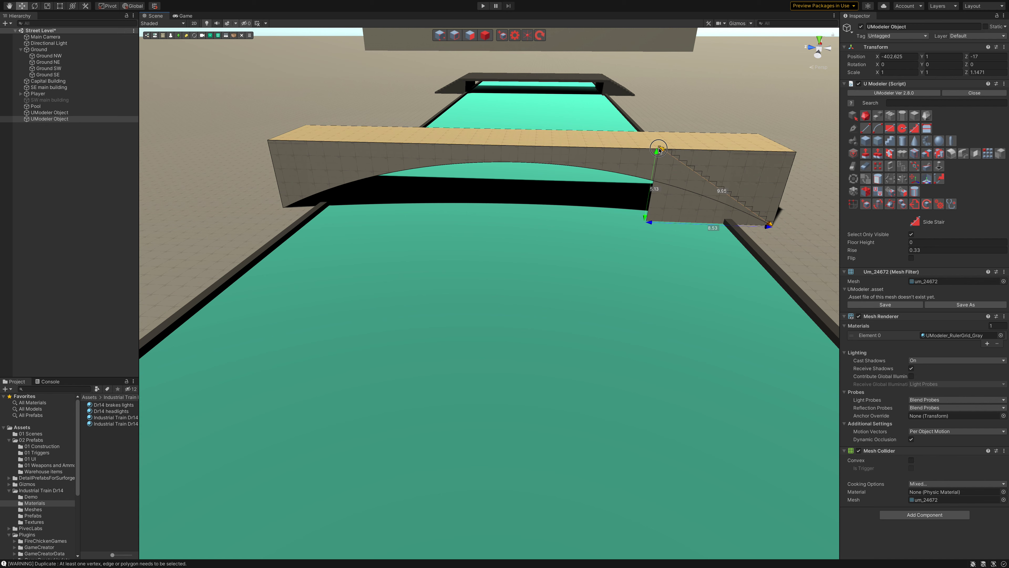
pyautogui.moveTo(659, 149); pyautogui.dragTo(657, 152)
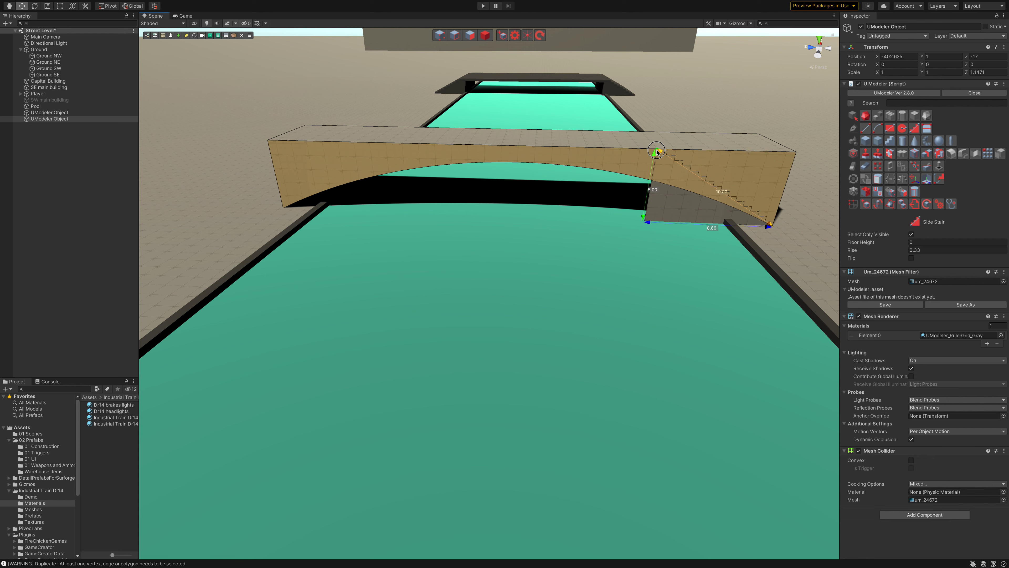
pyautogui.moveTo(657, 152); pyautogui.dragTo(657, 151)
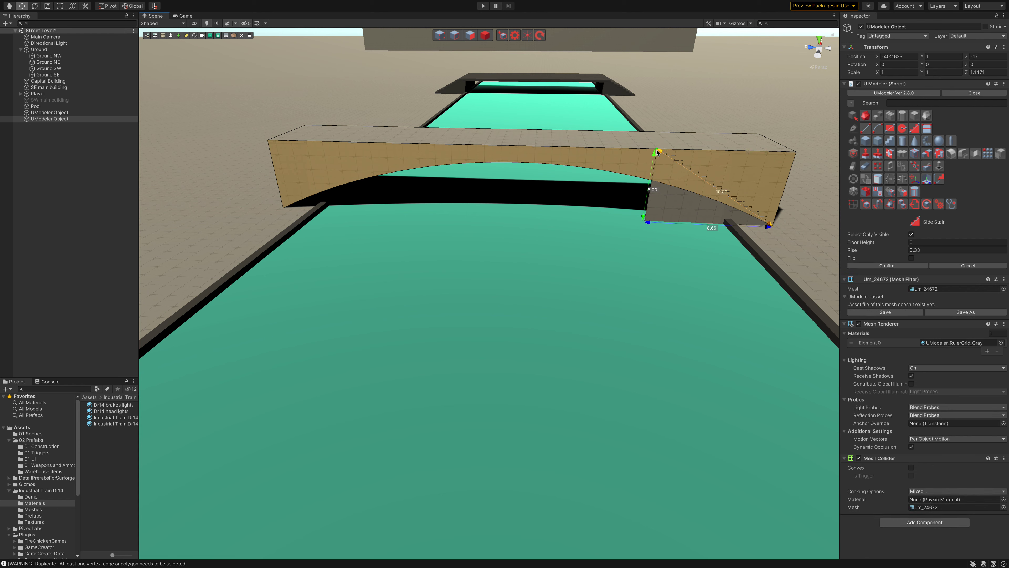
pyautogui.click(888, 265)
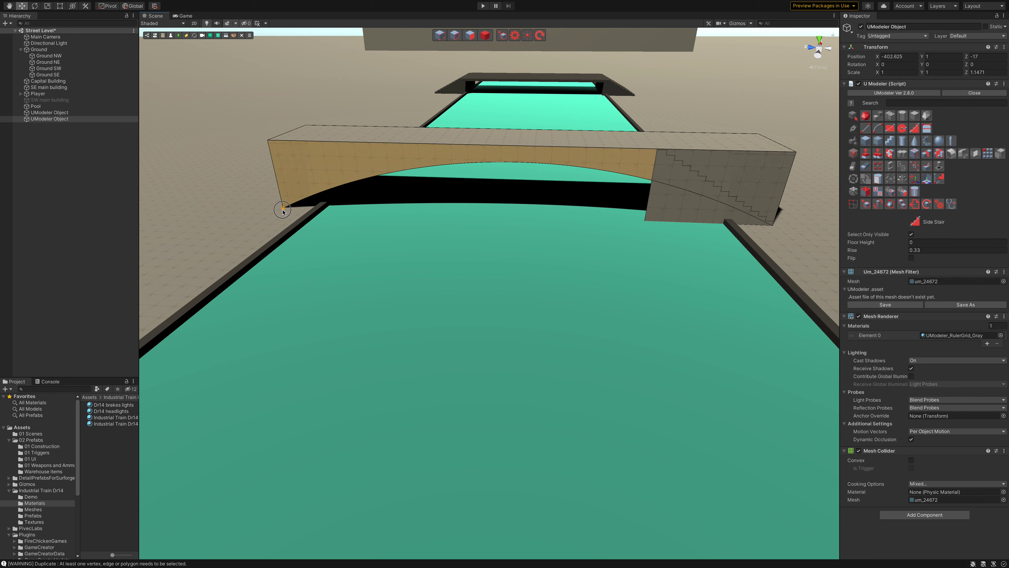
pyautogui.click(284, 208)
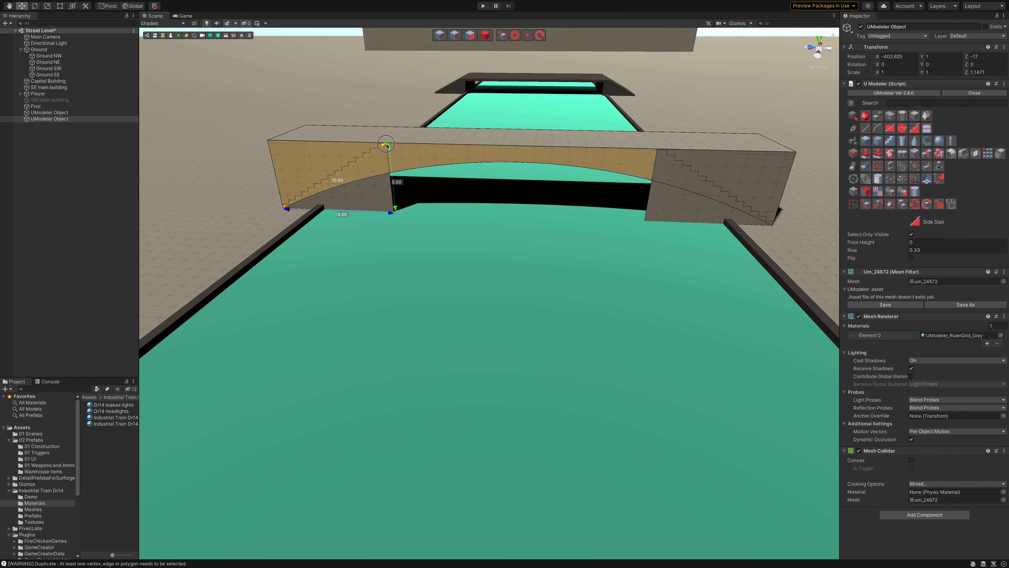
pyautogui.click(386, 145)
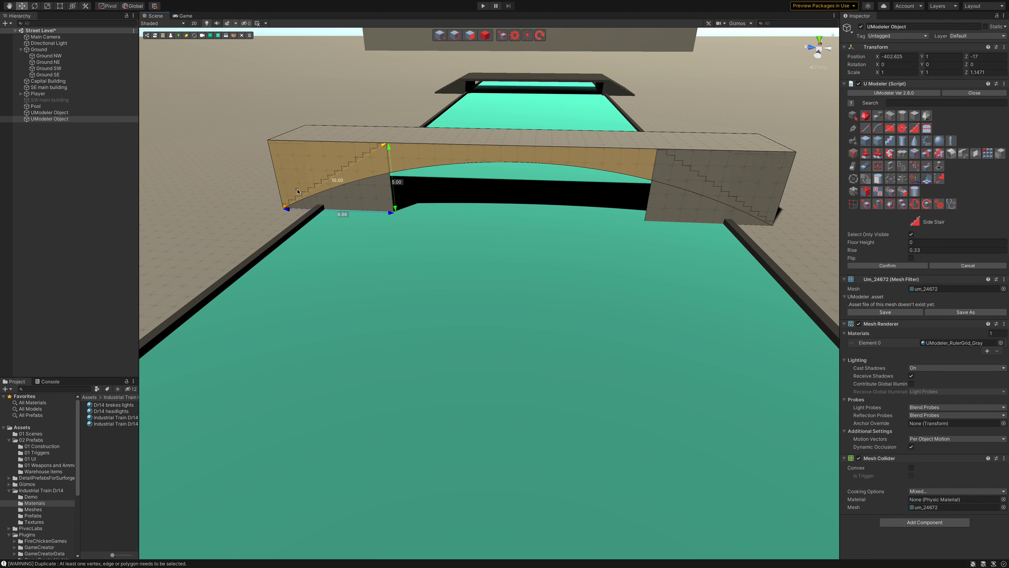
# Push both stair profiles 6 units through the bridge as solid steps, undoing a stray extrusion.
pyautogui.click(866, 153)
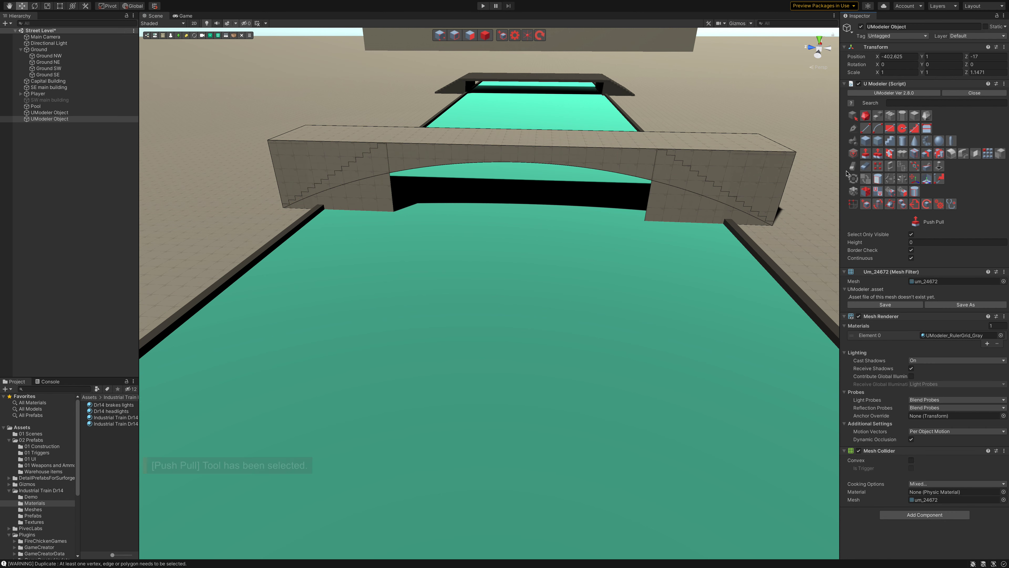
pyautogui.moveTo(318, 137); pyautogui.dragTo(317, 237)
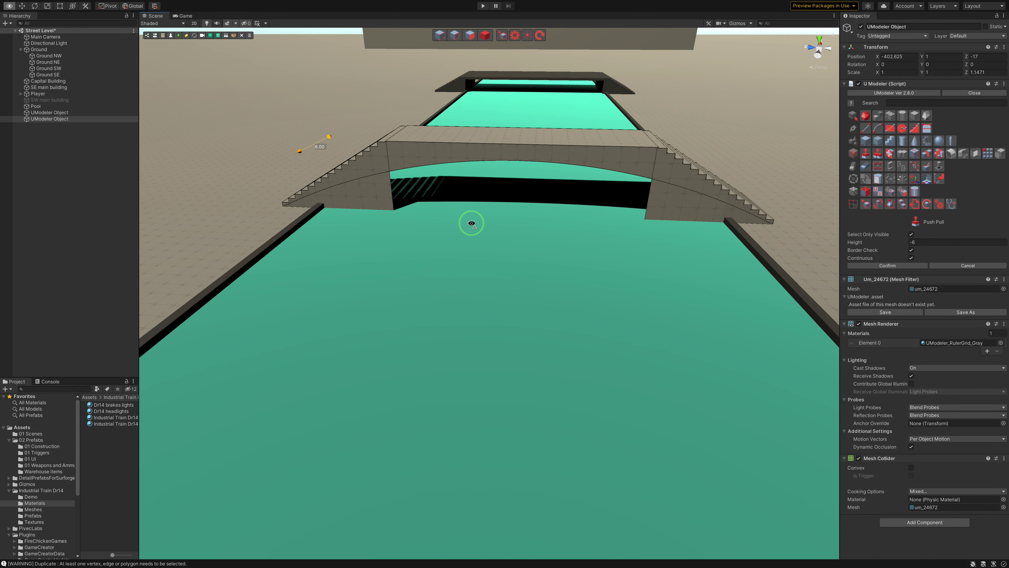
pyautogui.moveTo(470, 220)
pyautogui.keyDown('alt'); pyautogui.mouseDown()
pyautogui.moveTo(383, 206)
pyautogui.moveTo(492, 132)
pyautogui.mouseUp(); pyautogui.keyUp('alt')
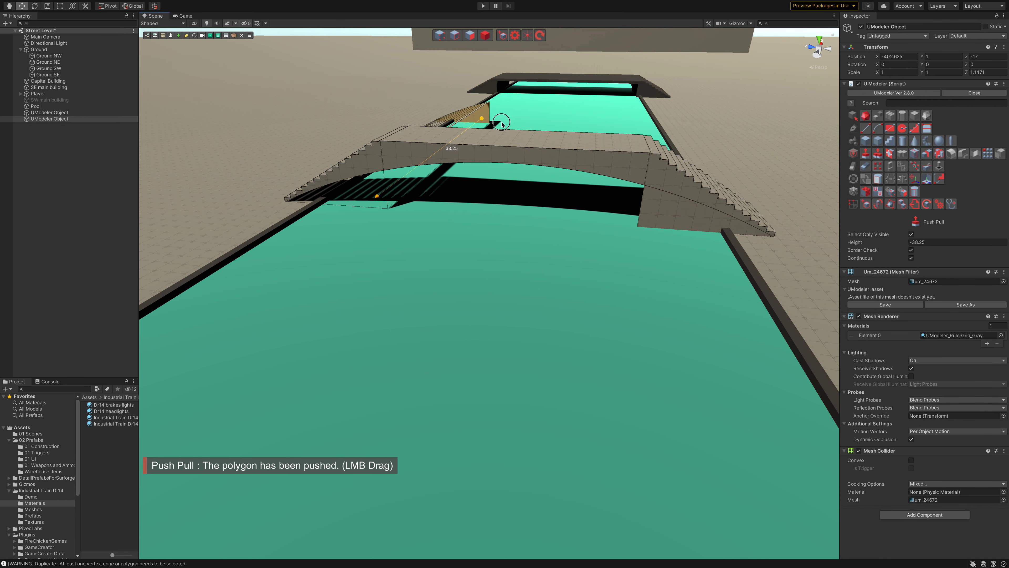
pyautogui.moveTo(378, 205); pyautogui.dragTo(306, 269)
pyautogui.hotkey('ctrl', 'z')
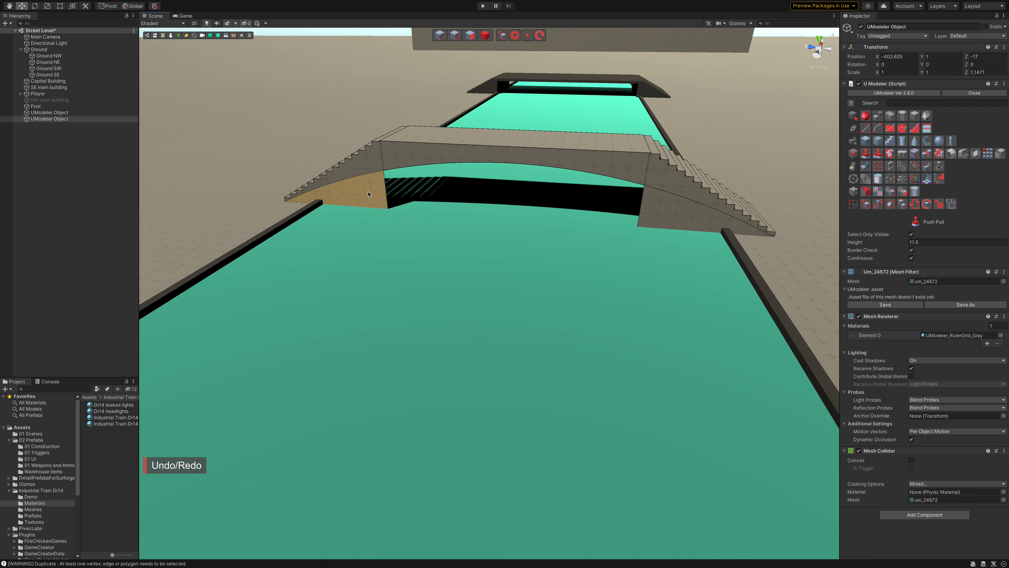
pyautogui.press('Delete')
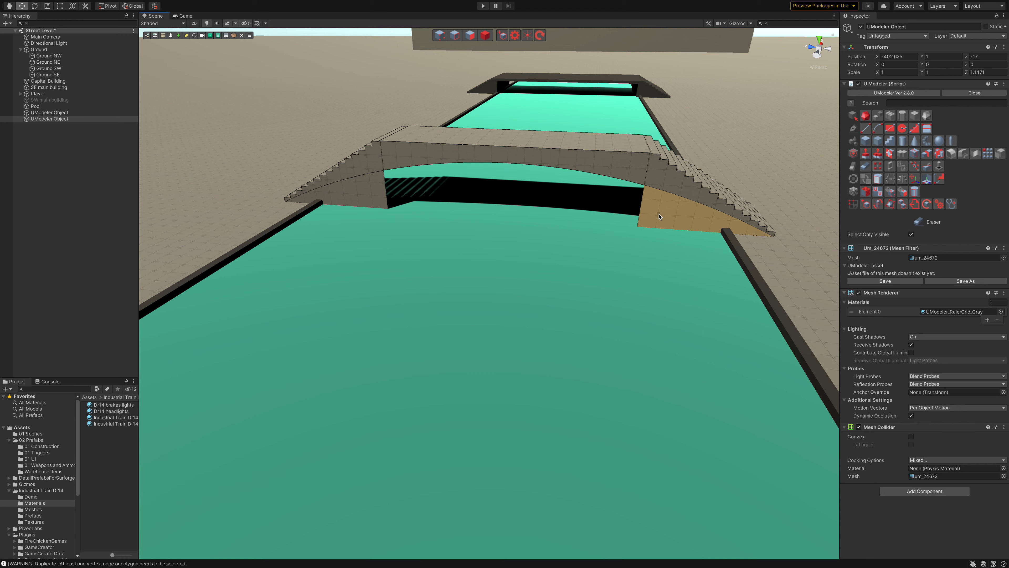
# Erase the orange wall panel under the left stairs and the light panel under the right end.
pyautogui.scroll(-5, 489, 249)
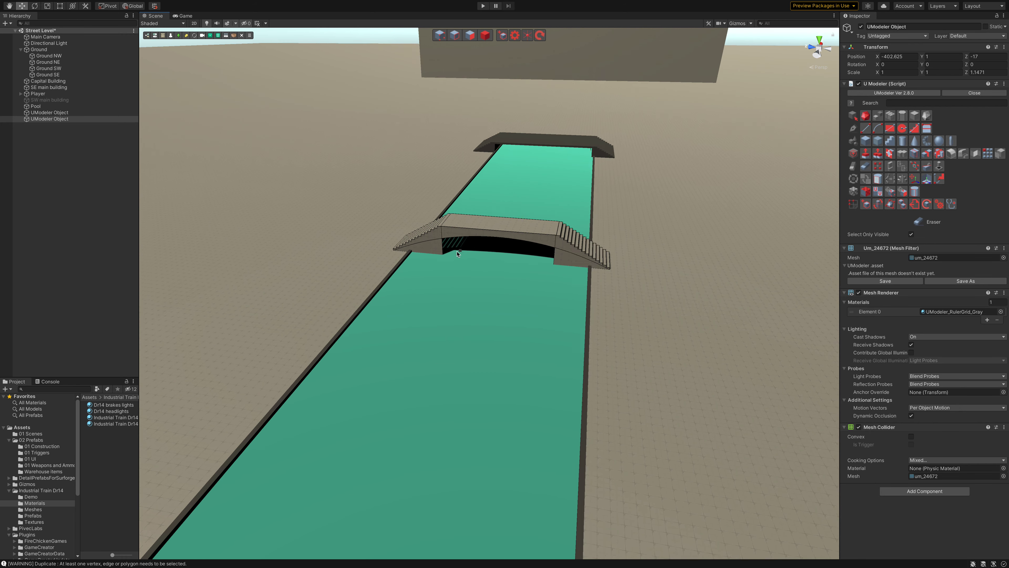
pyautogui.scroll(10, 457, 246)
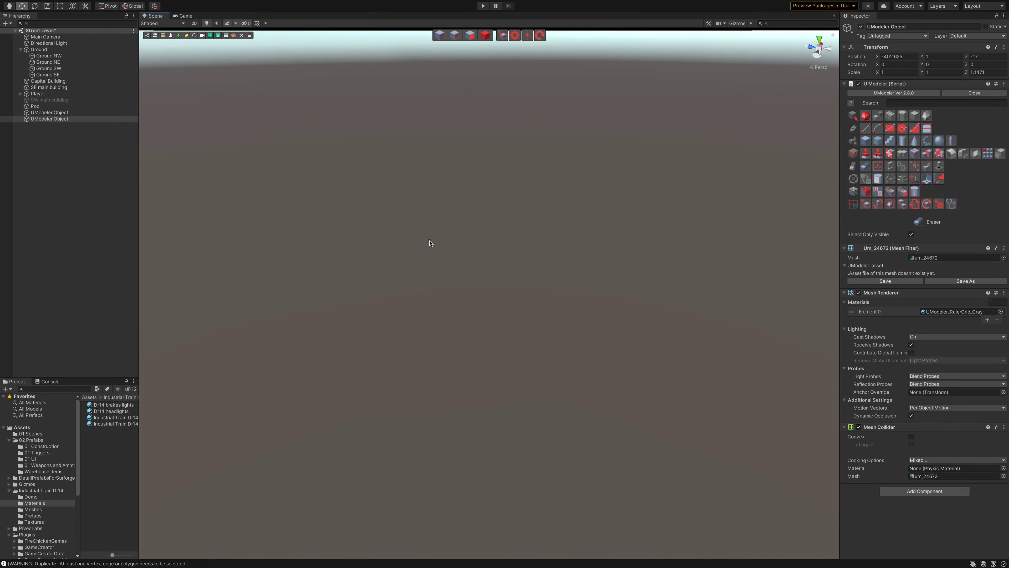
pyautogui.scroll(-5, 430, 243)
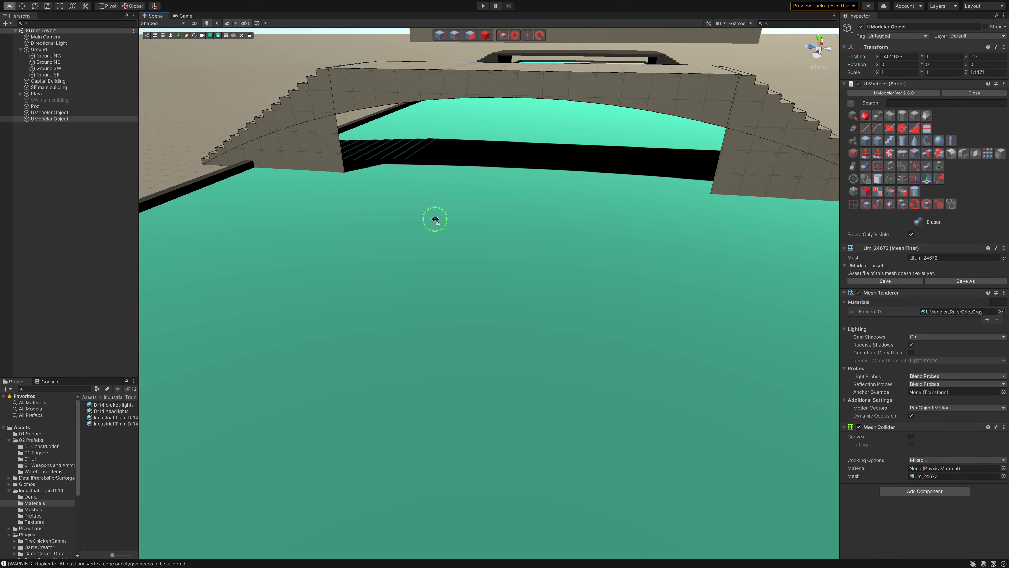
pyautogui.keyDown('alt'); pyautogui.moveTo(433, 219); pyautogui.dragTo(471, 208); pyautogui.keyUp('alt')
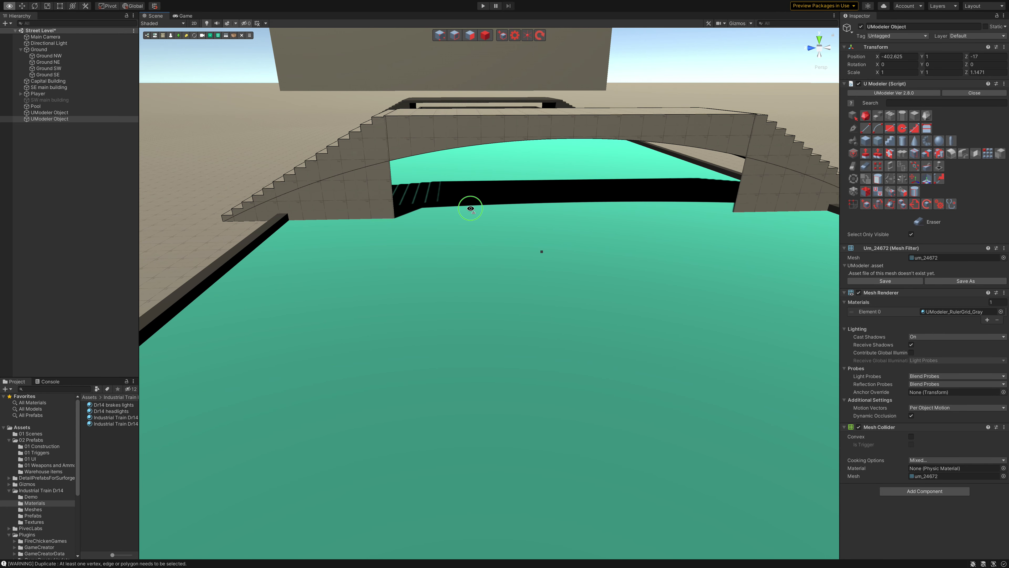
pyautogui.click(355, 190)
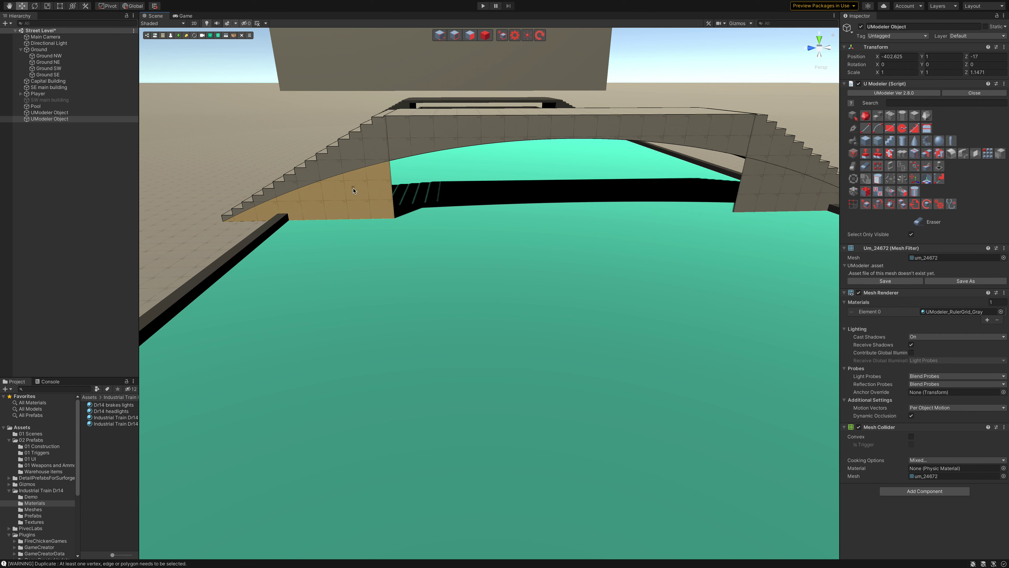
pyautogui.click(649, 226)
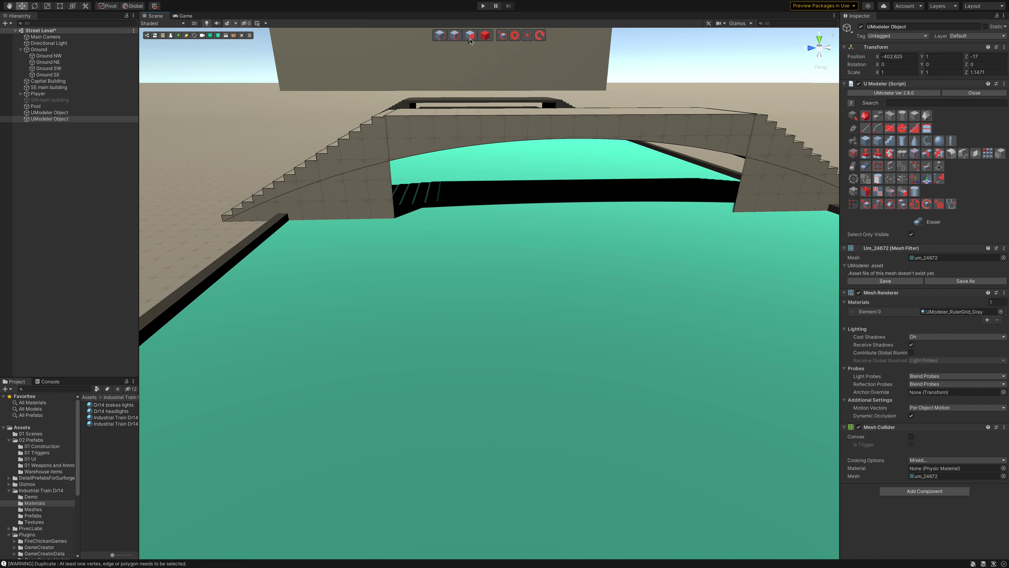
pyautogui.click(470, 34)
pyautogui.click(376, 188)
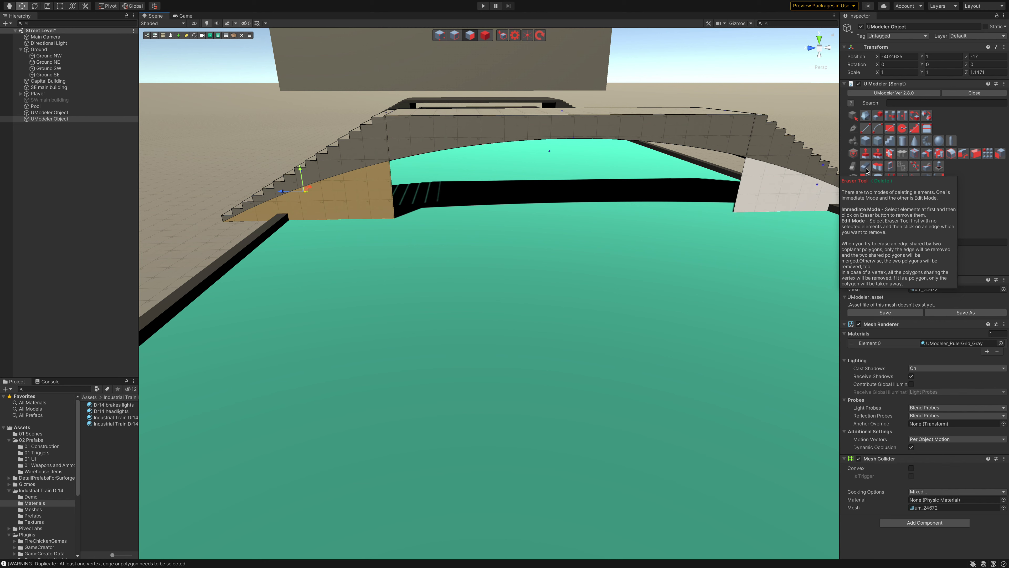
pyautogui.click(868, 171)
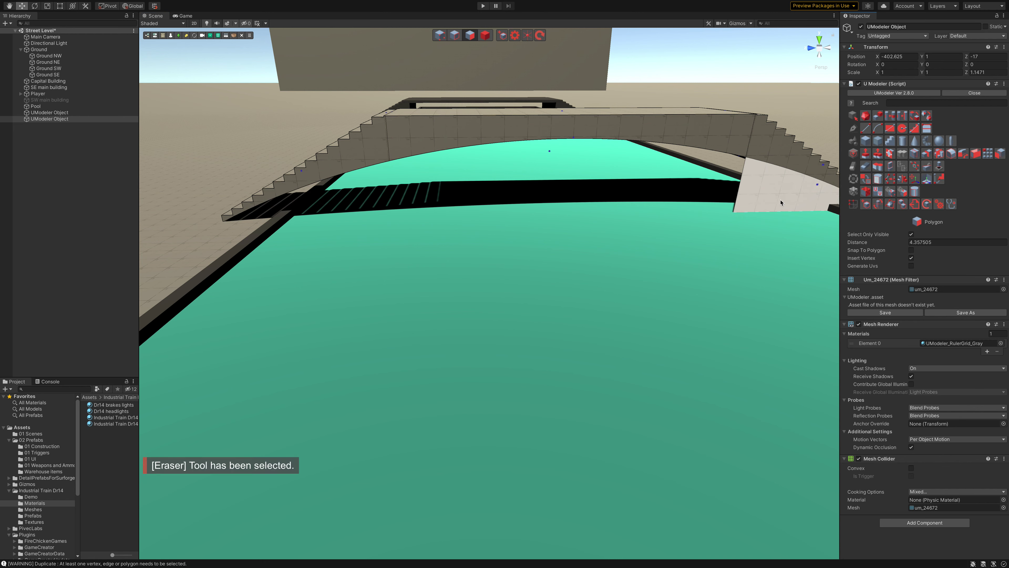
pyautogui.click(818, 184)
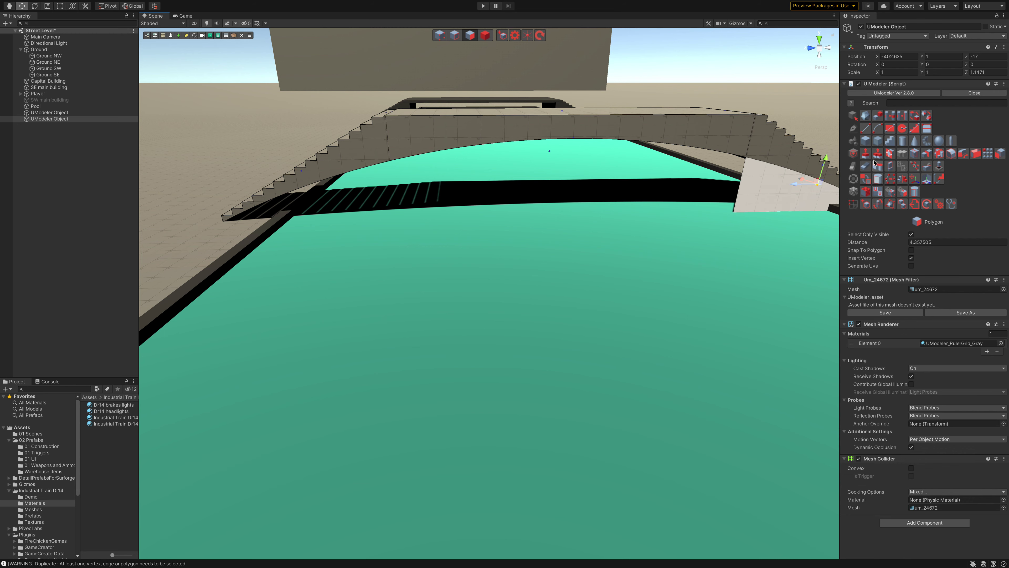
pyautogui.click(867, 170)
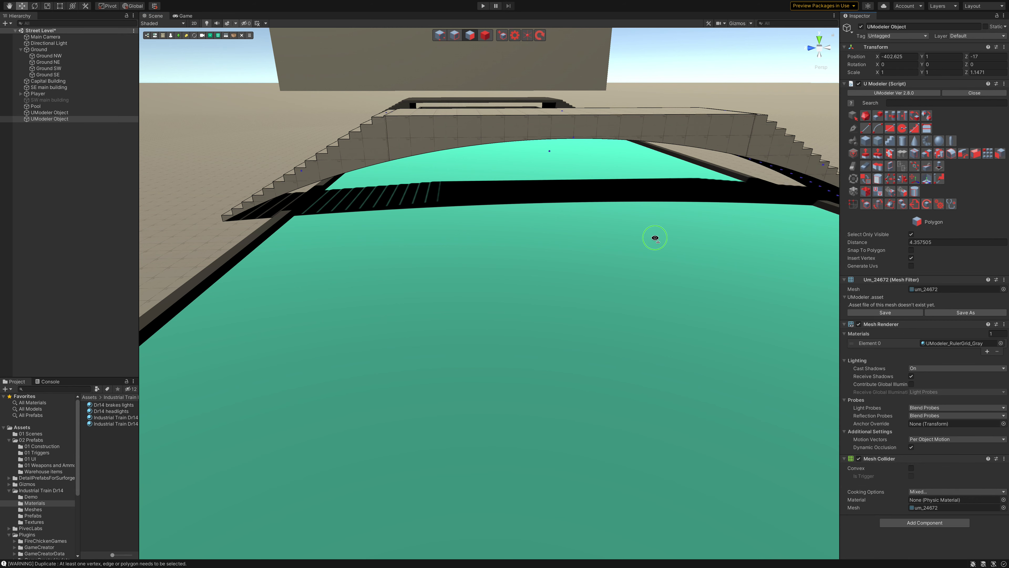
pyautogui.keyDown('alt'); pyautogui.moveTo(654, 238); pyautogui.dragTo(613, 208); pyautogui.keyUp('alt')
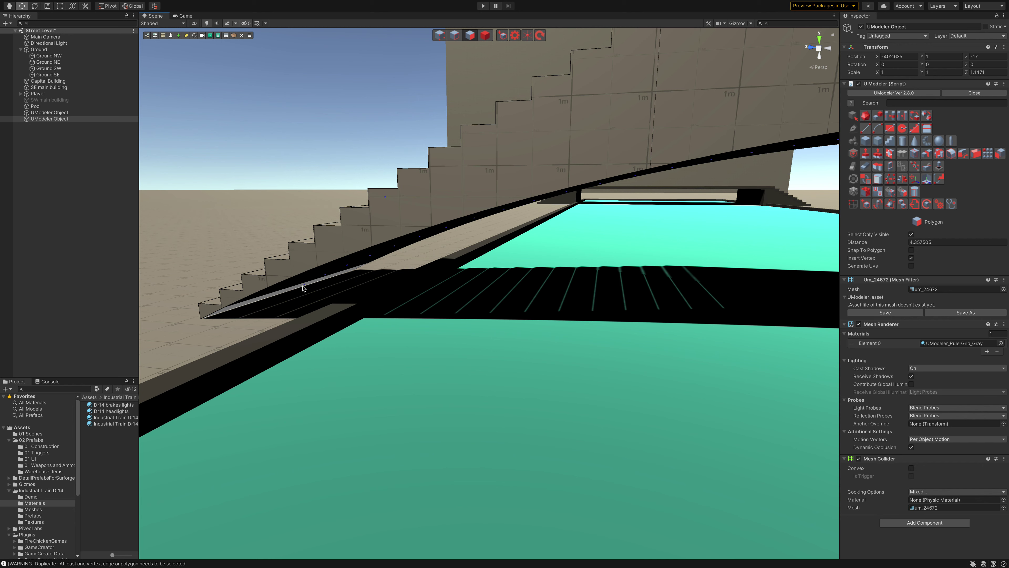
# Pull the left stairs' lower edge down about 1.375 units with Multi PushPull.
pyautogui.click(274, 297)
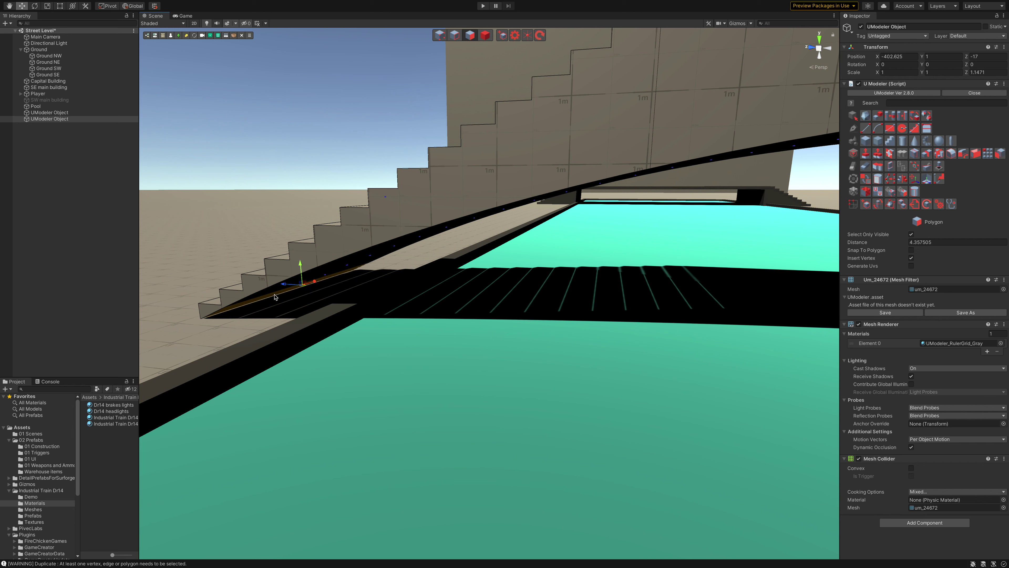
pyautogui.click(881, 156)
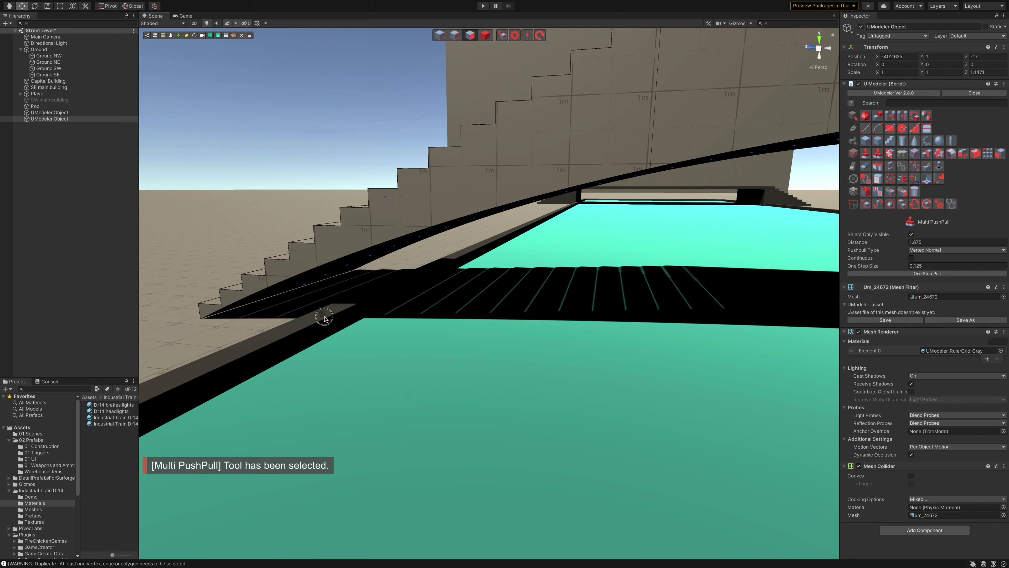
pyautogui.moveTo(304, 286)
pyautogui.mouseDown()
pyautogui.moveTo(325, 321)
pyautogui.moveTo(323, 309)
pyautogui.moveTo(357, 320)
pyautogui.moveTo(460, 316)
pyautogui.moveTo(423, 300)
pyautogui.moveTo(437, 340)
pyautogui.mouseUp()
pyautogui.click(402, 292)
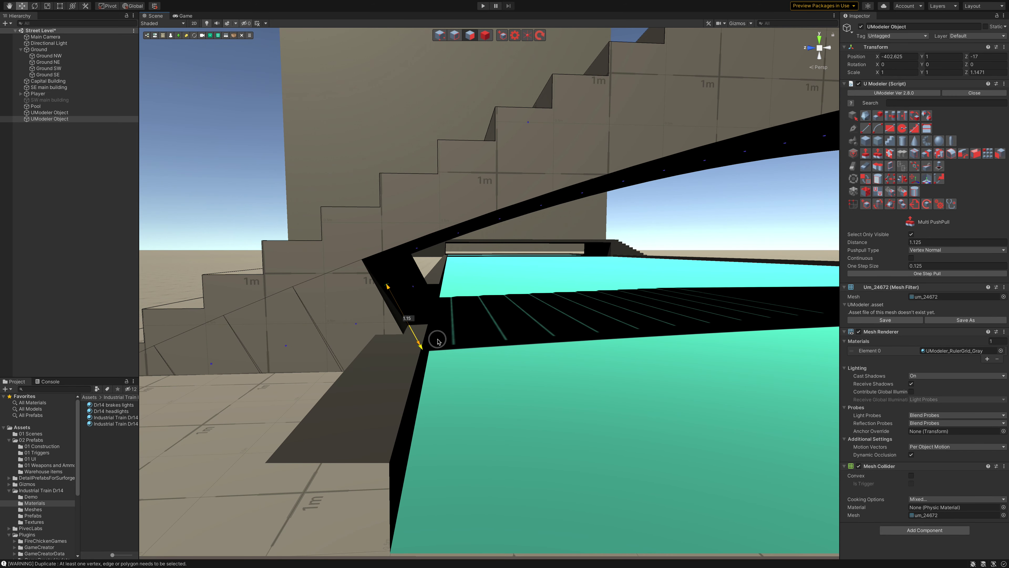
pyautogui.moveTo(438, 340); pyautogui.dragTo(447, 351)
pyautogui.scroll(-10, 451, 338)
pyautogui.scroll(10, 540, 303)
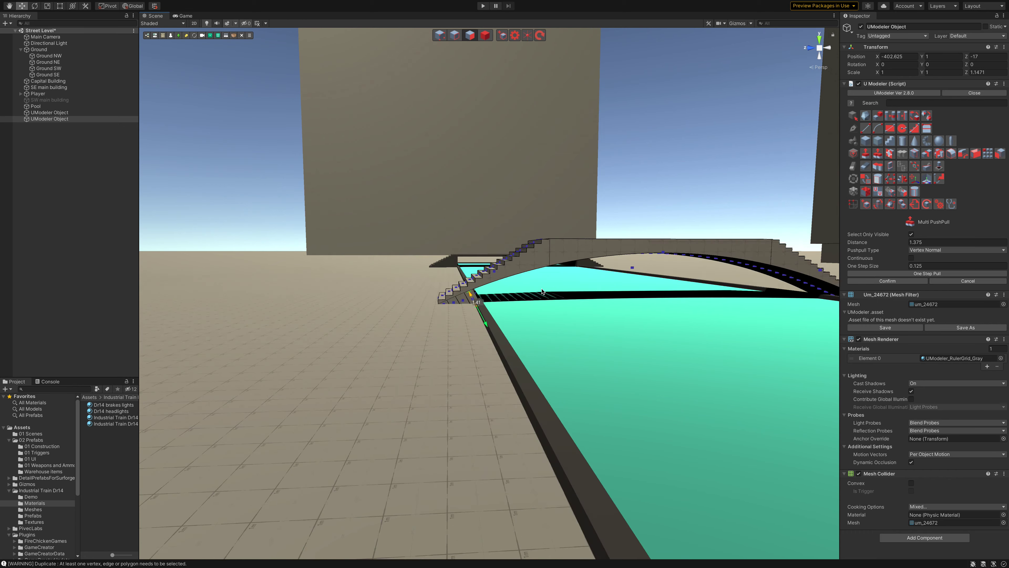
pyautogui.scroll(-2, 542, 294)
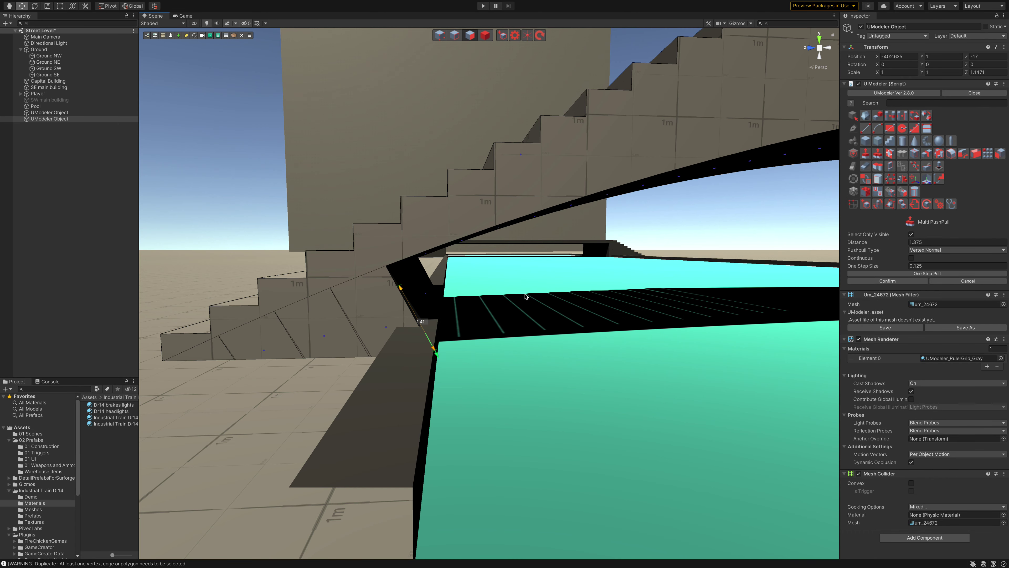
pyautogui.moveTo(526, 296)
pyautogui.keyDown('alt'); pyautogui.mouseDown()
pyautogui.moveTo(587, 293)
pyautogui.moveTo(575, 297)
pyautogui.mouseUp(); pyautogui.keyUp('alt')
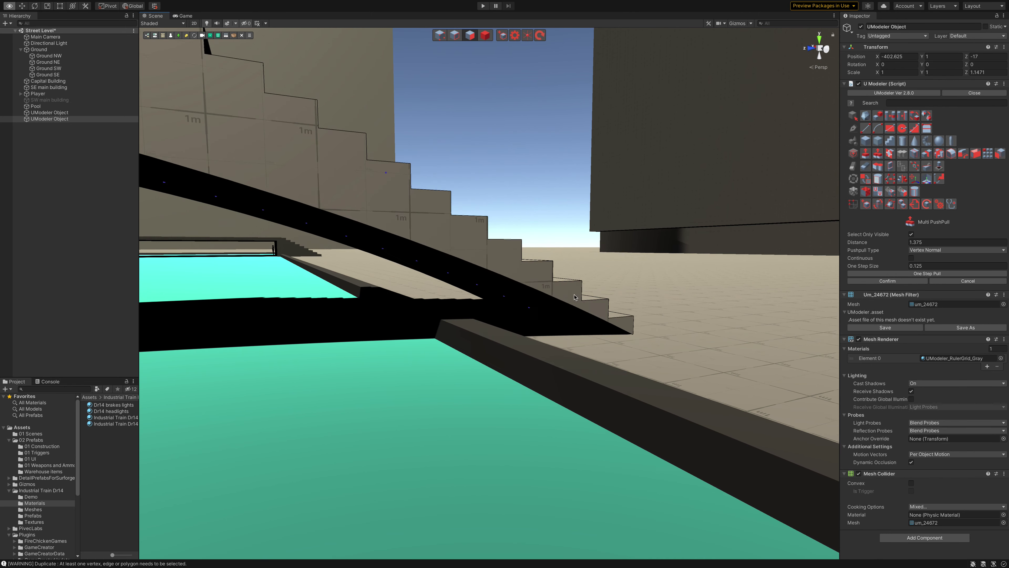
# Push the other flight's sloped underside face down to meet the canal ledge.
pyautogui.click(563, 311)
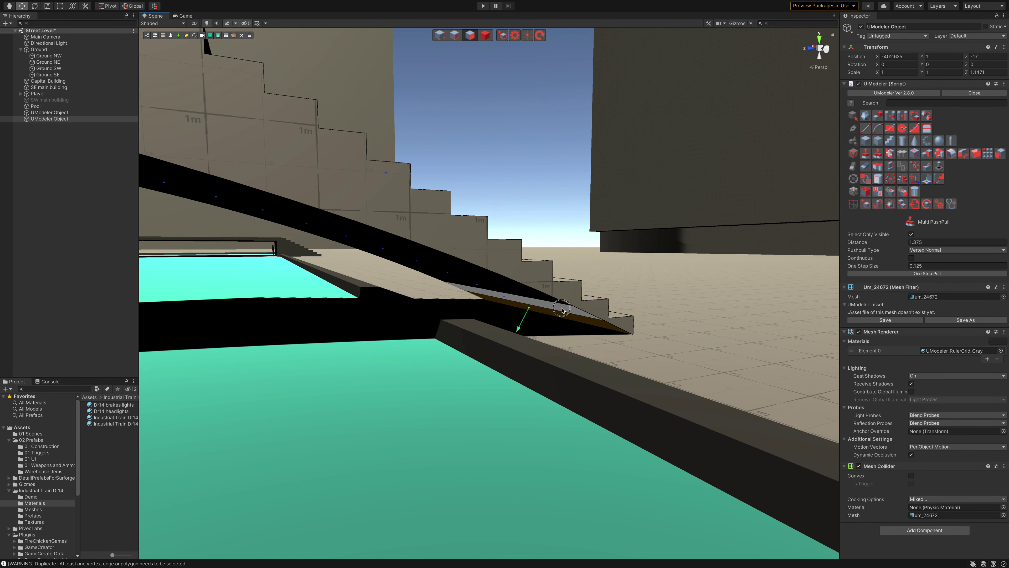
pyautogui.keyDown('ctrl'); pyautogui.click(493, 316); pyautogui.keyUp('ctrl')
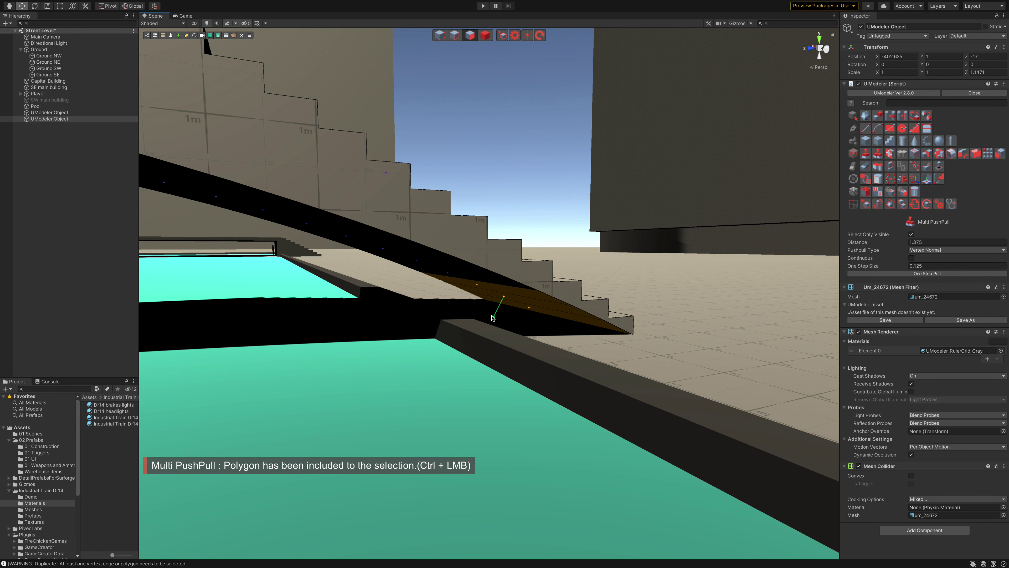
pyautogui.click(493, 318)
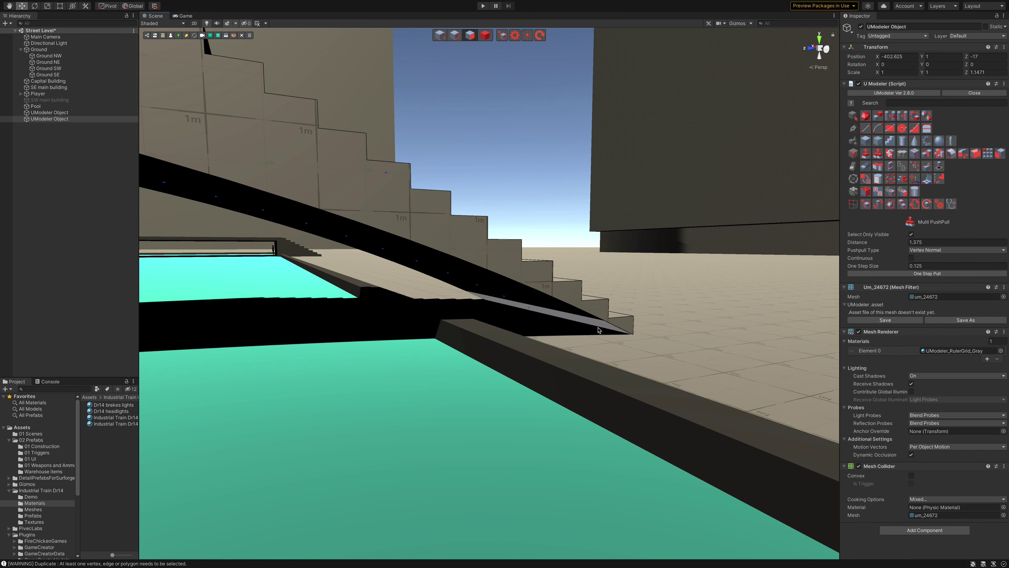
pyautogui.keyDown('ctrl'); pyautogui.click(539, 298); pyautogui.keyUp('ctrl')
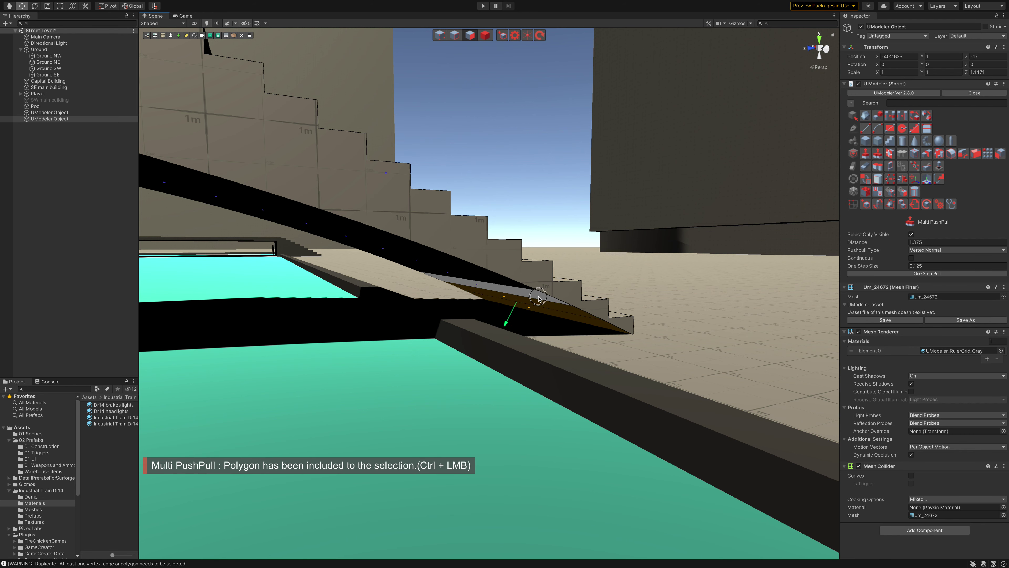
pyautogui.moveTo(538, 298)
pyautogui.mouseDown()
pyautogui.moveTo(461, 354)
pyautogui.moveTo(689, 265)
pyautogui.mouseUp()
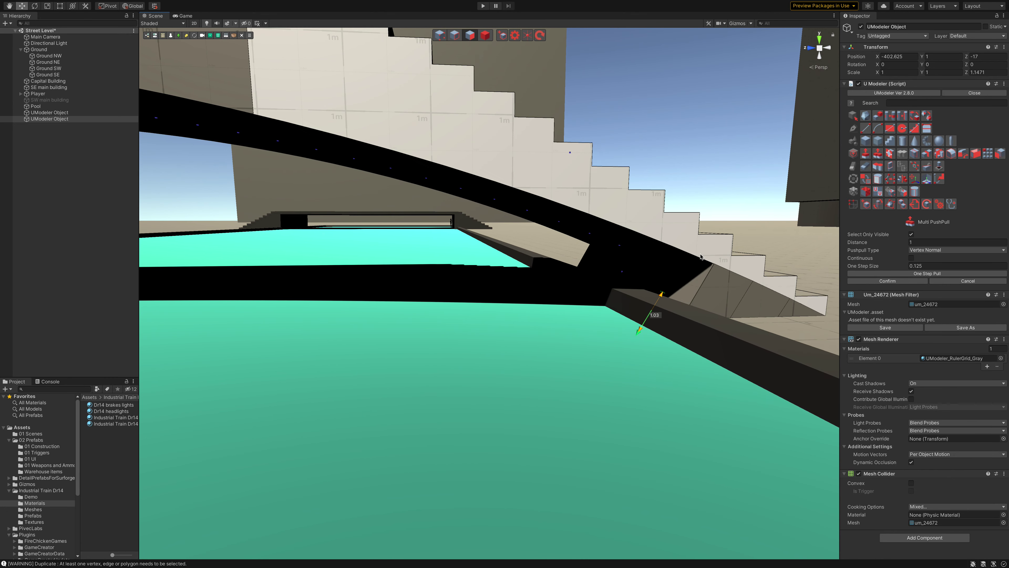
pyautogui.click(689, 263)
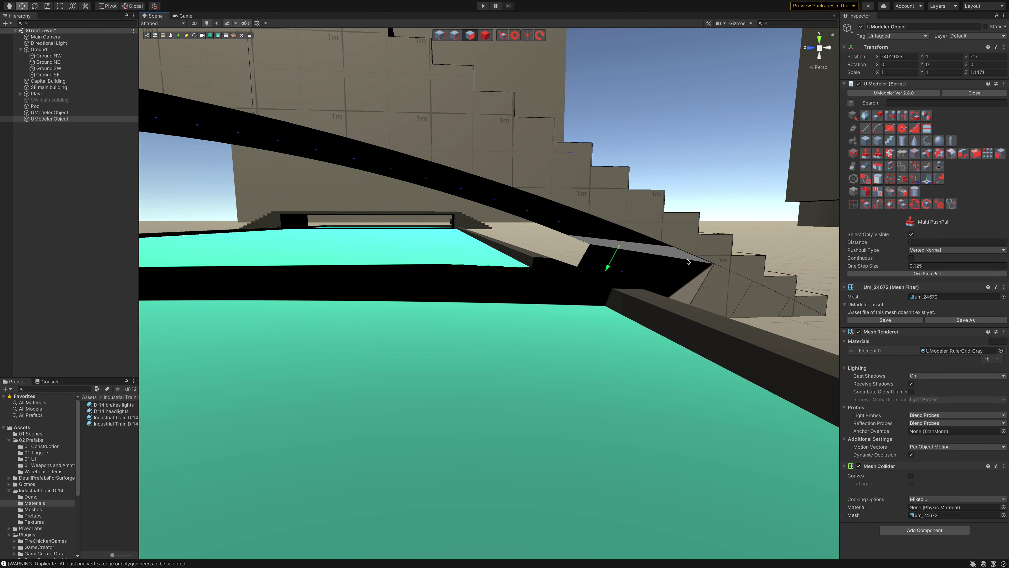
# Try pulling the stair's dark side face to about 0.42, undo it, and orbit out.
pyautogui.keyDown('alt'); pyautogui.moveTo(687, 265); pyautogui.dragTo(715, 271); pyautogui.keyUp('alt')
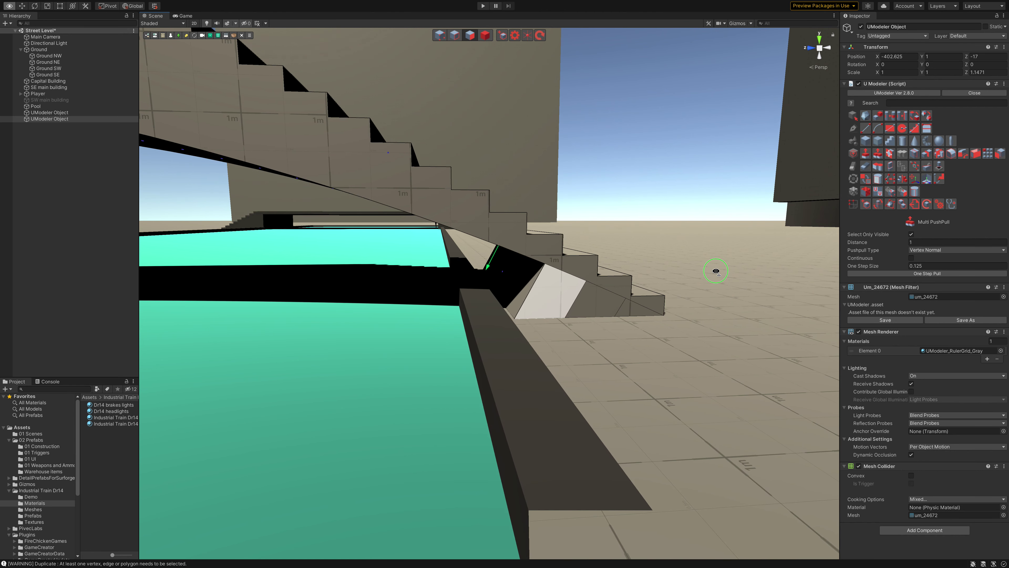
pyautogui.moveTo(515, 279); pyautogui.dragTo(445, 248)
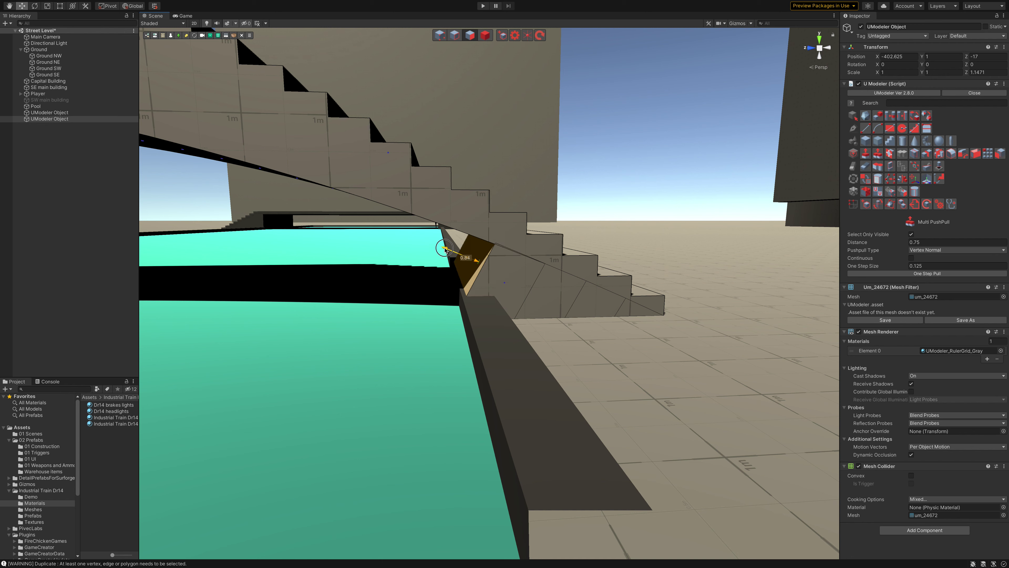
pyautogui.moveTo(445, 248); pyautogui.dragTo(460, 254)
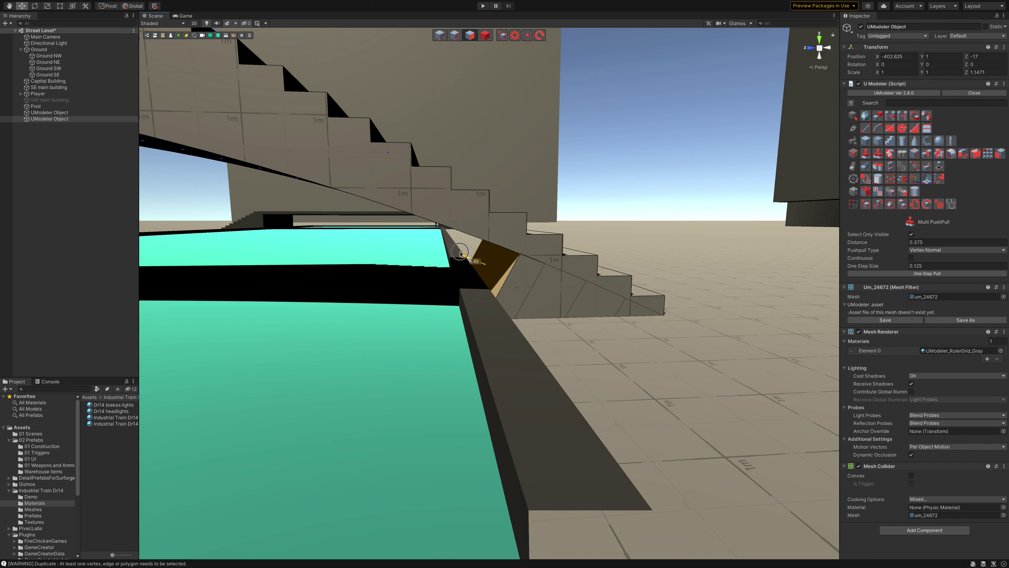
pyautogui.moveTo(460, 253); pyautogui.dragTo(462, 254)
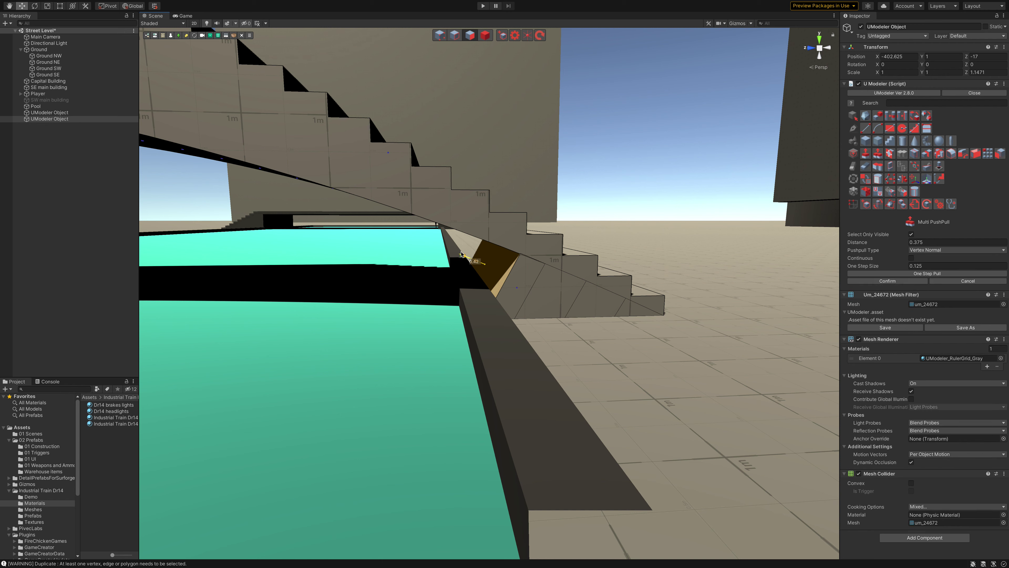
pyautogui.hotkey('ctrl', 'z')
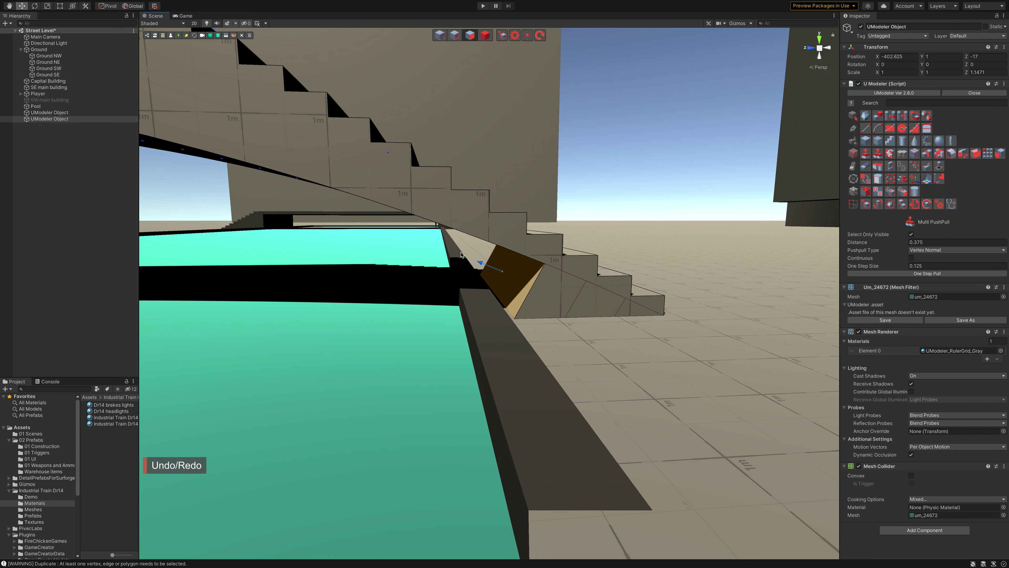
pyautogui.moveTo(582, 266)
pyautogui.keyDown('alt'); pyautogui.mouseDown()
pyautogui.moveTo(515, 265)
pyautogui.moveTo(497, 316)
pyautogui.moveTo(462, 302)
pyautogui.moveTo(518, 301)
pyautogui.moveTo(559, 322)
pyautogui.mouseUp(); pyautogui.keyUp('alt')
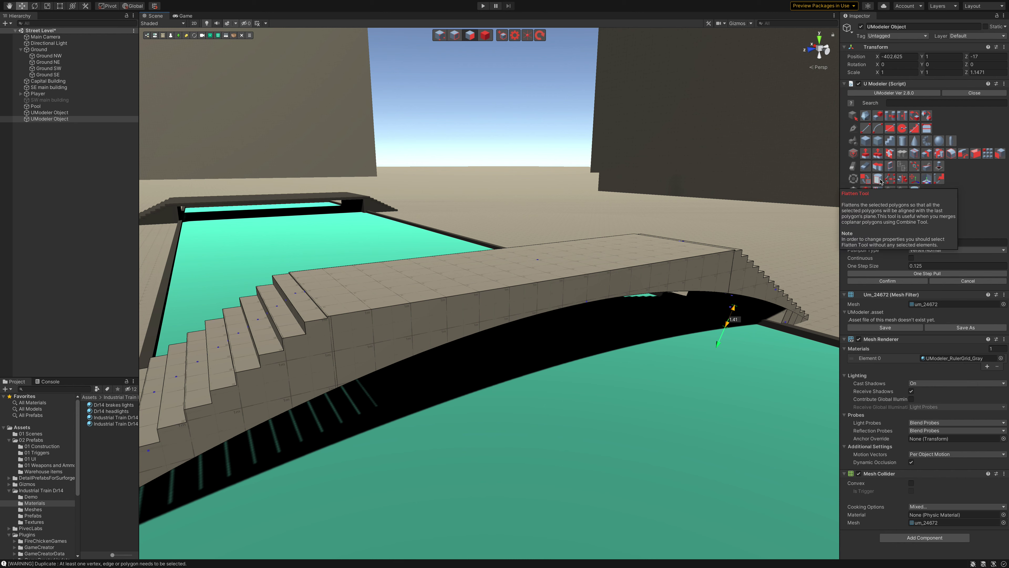
# Try flattening a stair step and the bridge deck, then undo the deck push.
pyautogui.click(878, 179)
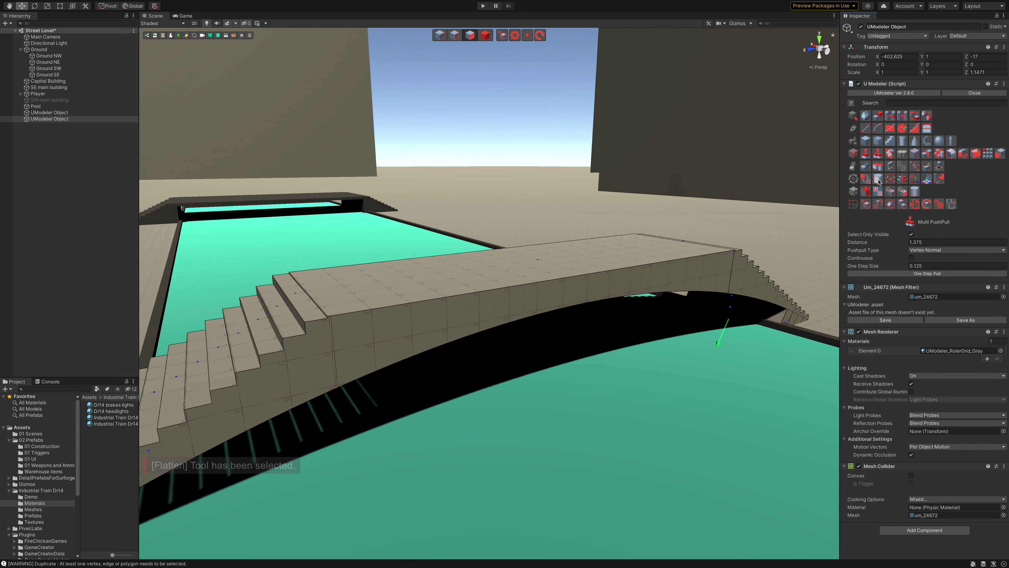
pyautogui.click(324, 310)
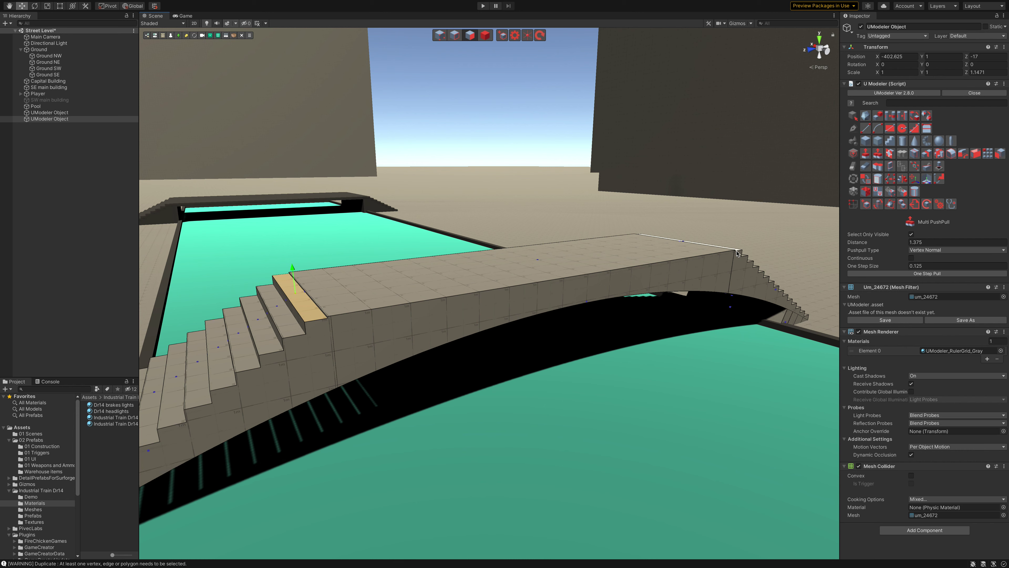
pyautogui.click(561, 258)
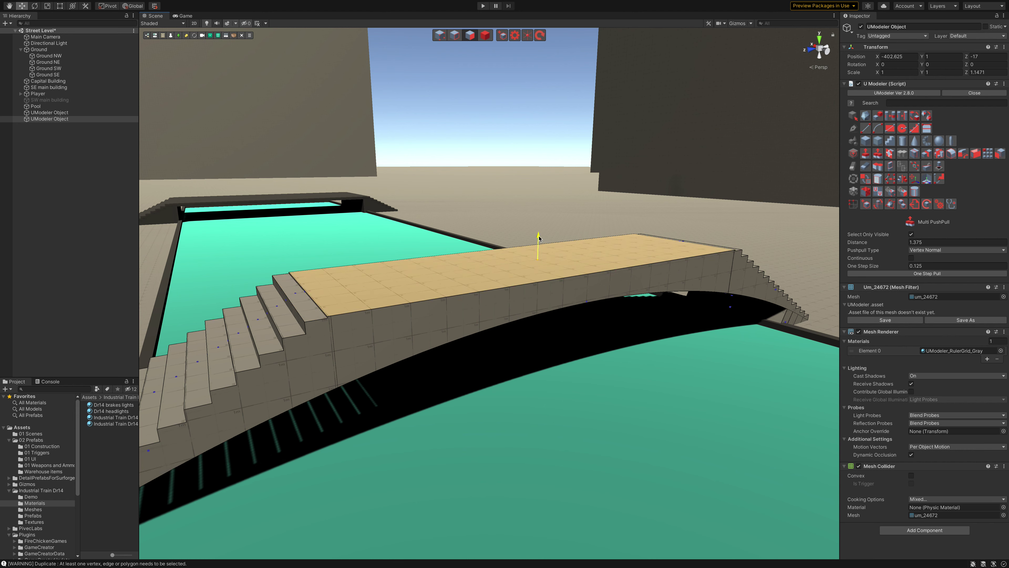
pyautogui.moveTo(539, 238); pyautogui.dragTo(538, 238)
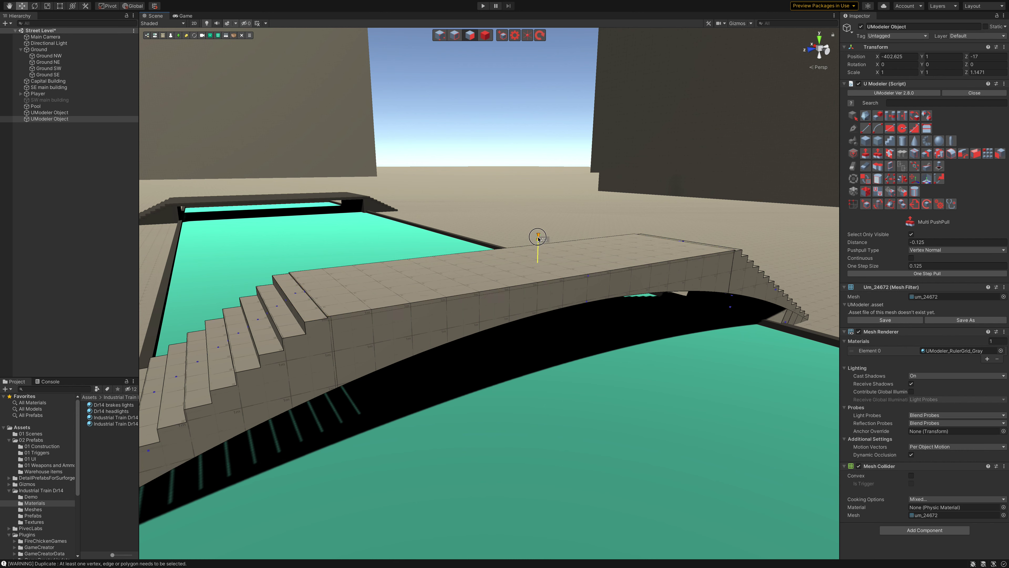
pyautogui.hotkey('ctrl', 'z')
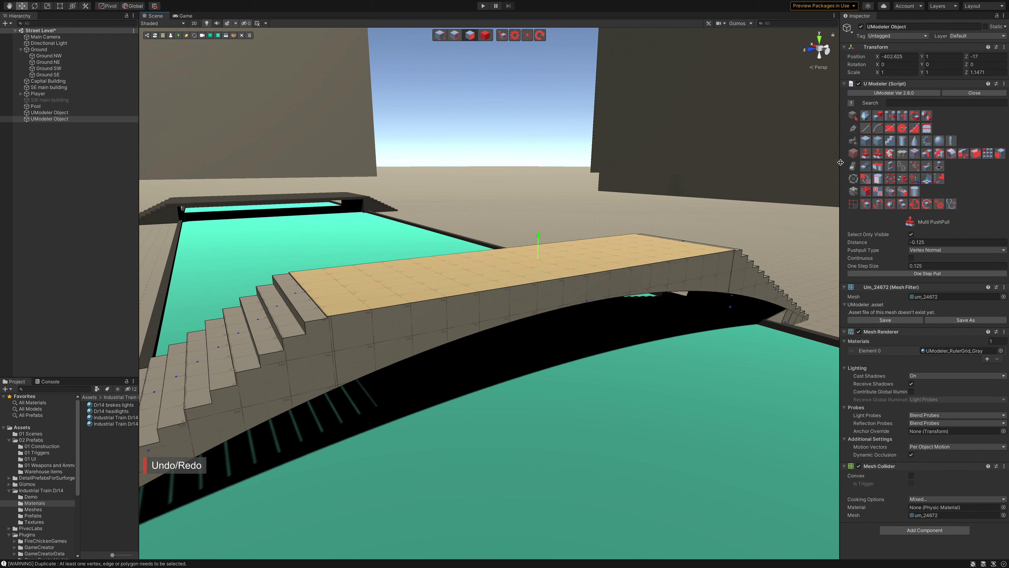
# Lower the bridge deck face by 0.05 with Push Pull and deselect the bridge.
pyautogui.click(866, 153)
pyautogui.click(532, 257)
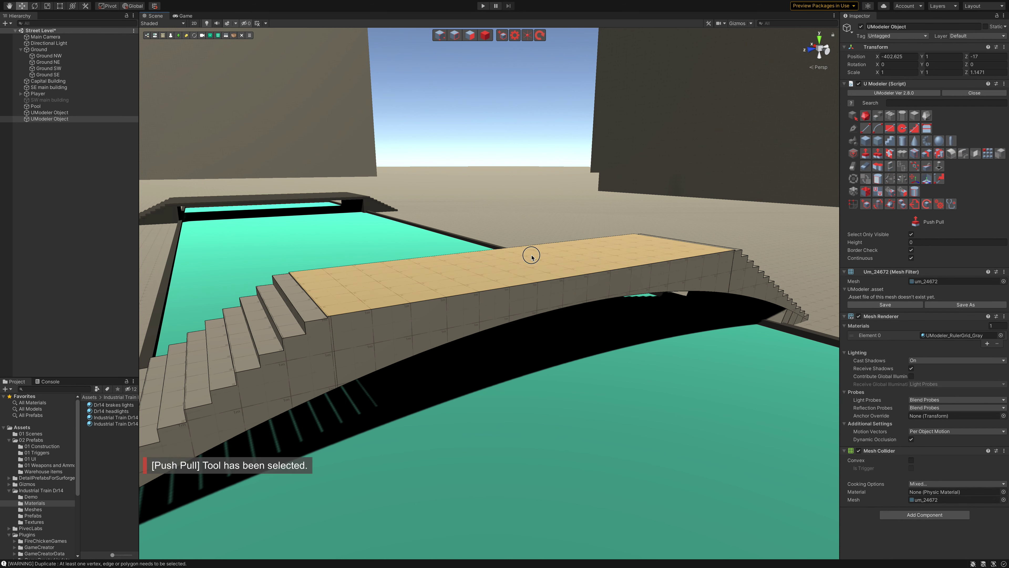
pyautogui.moveTo(533, 259); pyautogui.dragTo(533, 259)
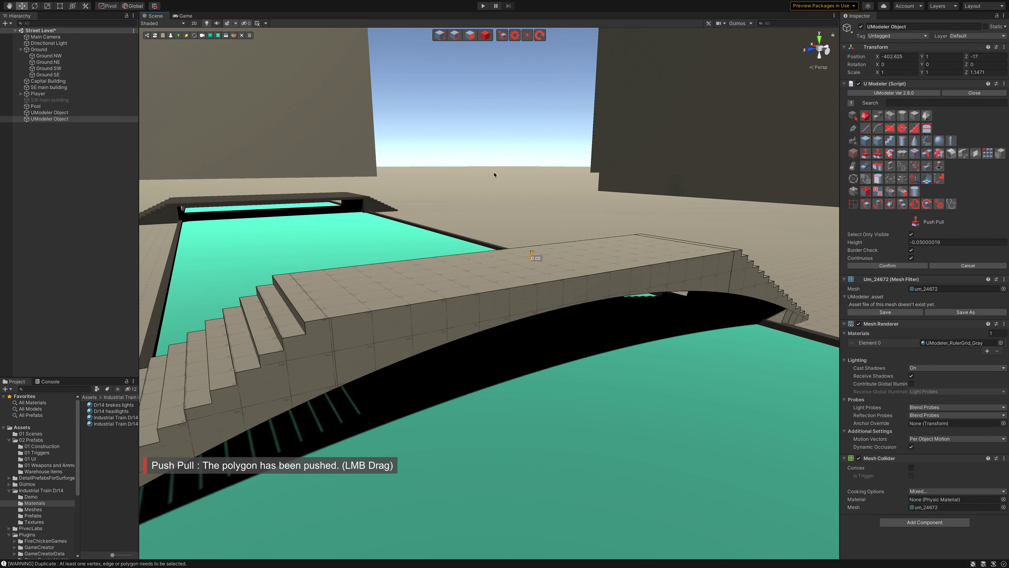
pyautogui.click(482, 145)
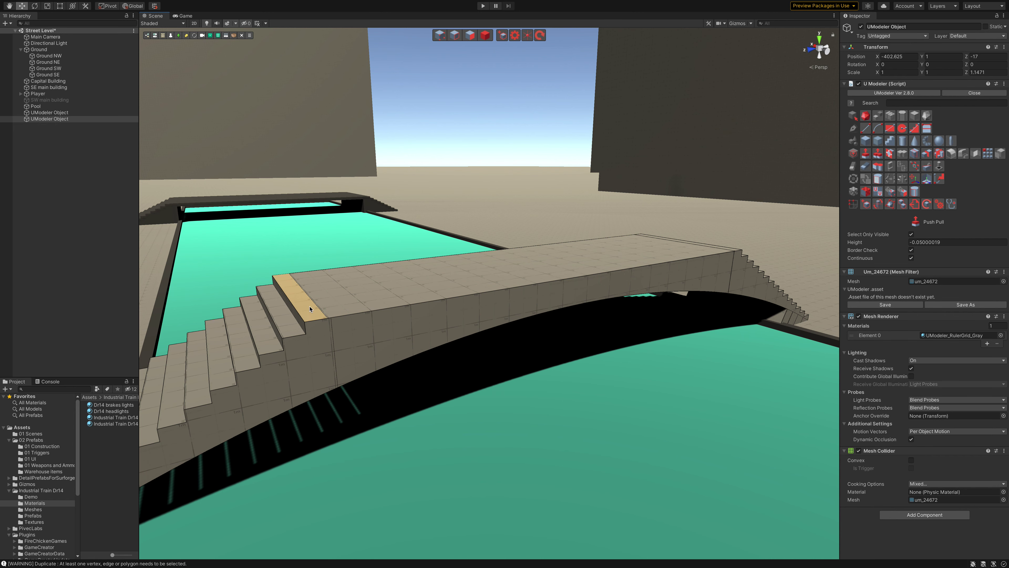
pyautogui.click(79, 225)
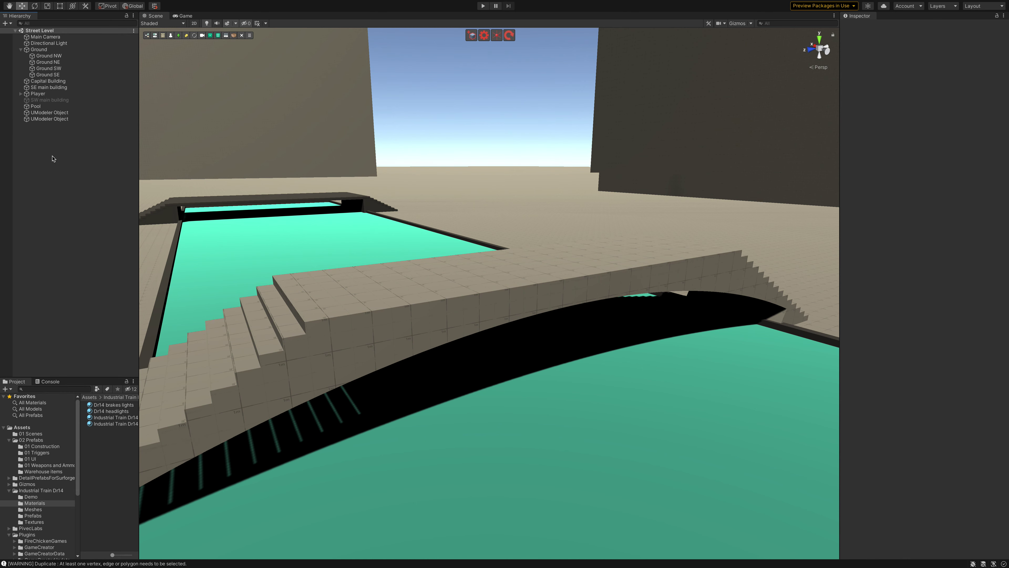
# Delete the second UModeler Object from the Hierarchy and name the remaining bridge 'Arch bridge 1'.
pyautogui.rightClick(65, 115)
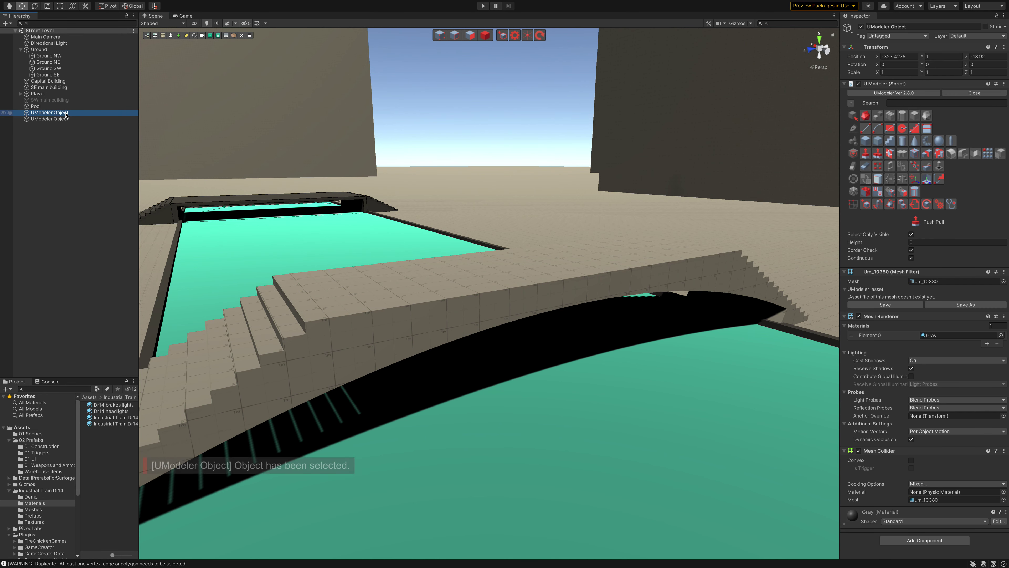
pyautogui.click(76, 173)
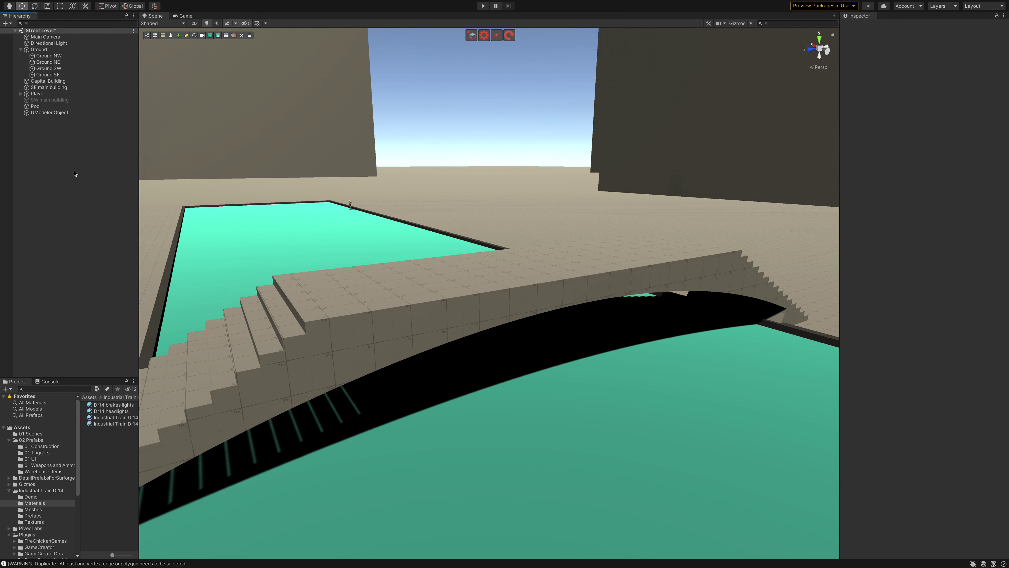
pyautogui.click(53, 113)
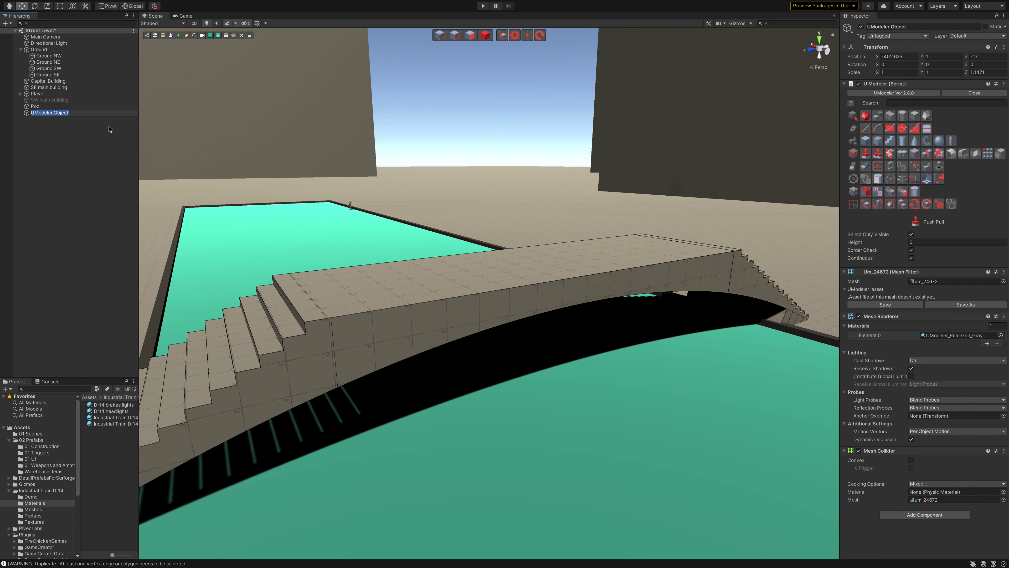
pyautogui.write('Arch bridge 1')
pyautogui.click(113, 189)
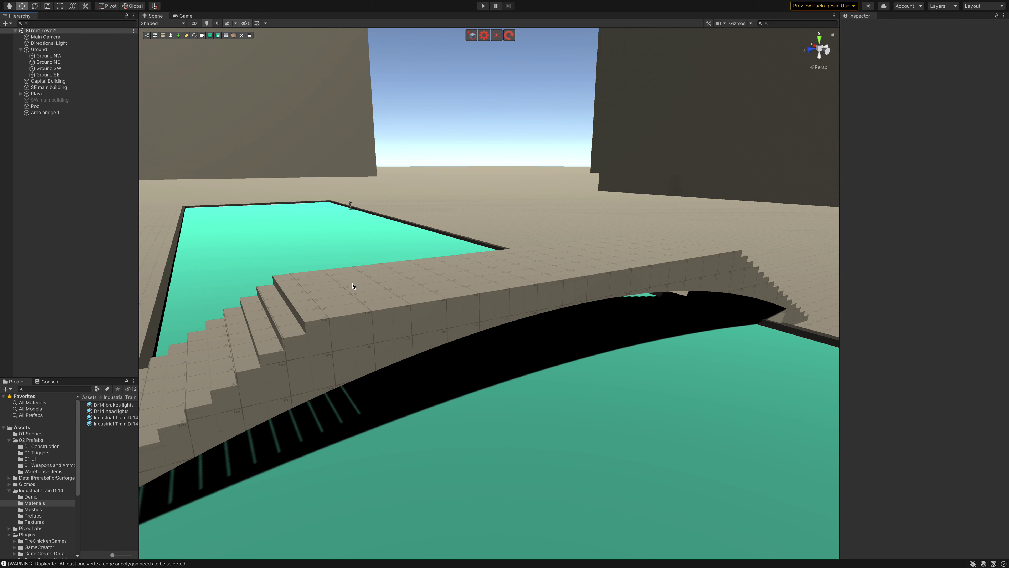
pyautogui.moveTo(351, 298)
pyautogui.mouseDown(button='right')
pyautogui.moveTo(305, 317)
pyautogui.moveTo(413, 293)
pyautogui.moveTo(314, 303)
pyautogui.mouseUp(button='right')
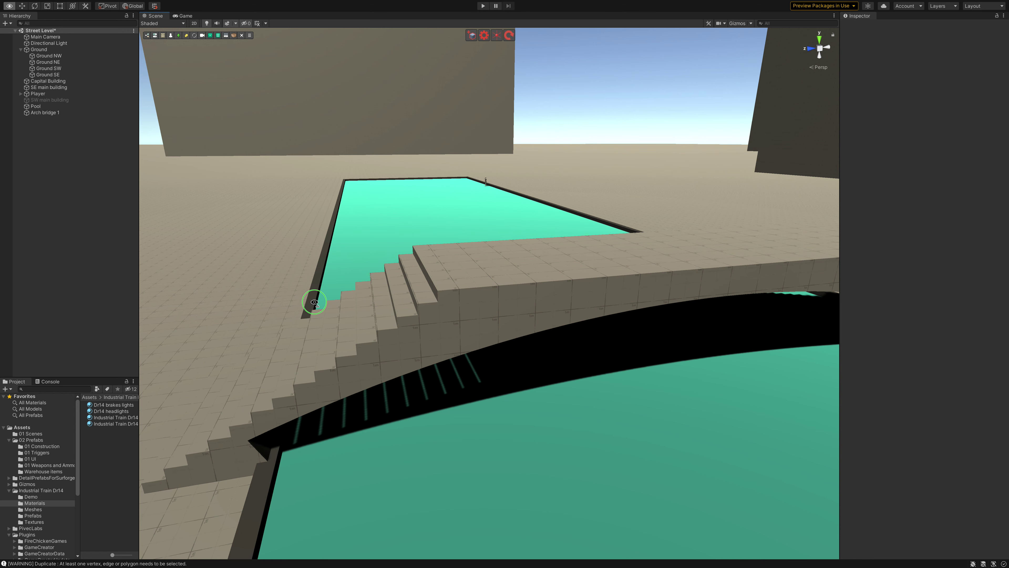
# Push-pull the underside face where Arch bridge 1's arch meets the stairs, using Multi PushPull.
pyautogui.click(266, 448)
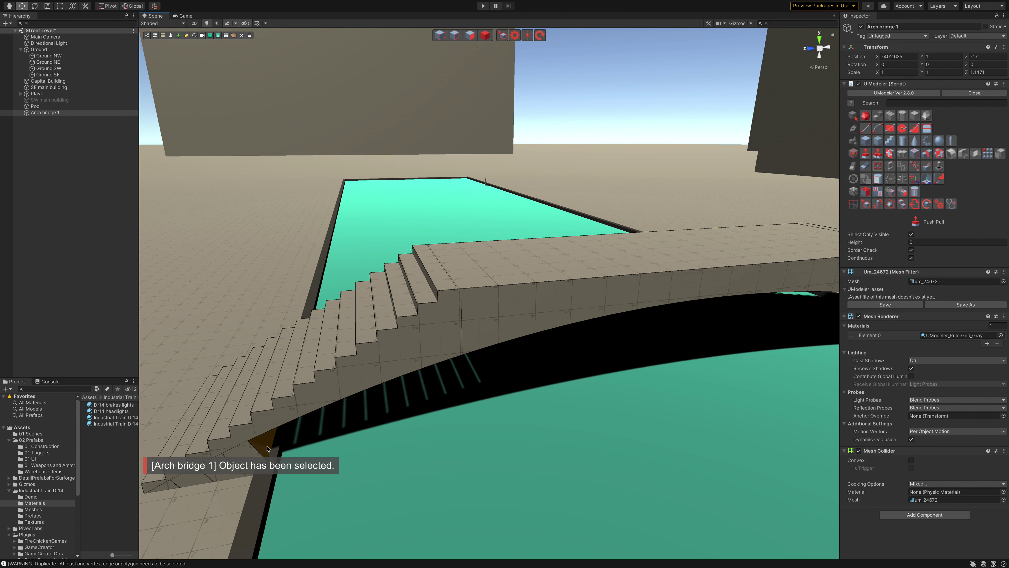
pyautogui.moveTo(320, 419)
pyautogui.mouseDown(button='right')
pyautogui.moveTo(302, 381)
pyautogui.moveTo(315, 379)
pyautogui.mouseUp(button='right')
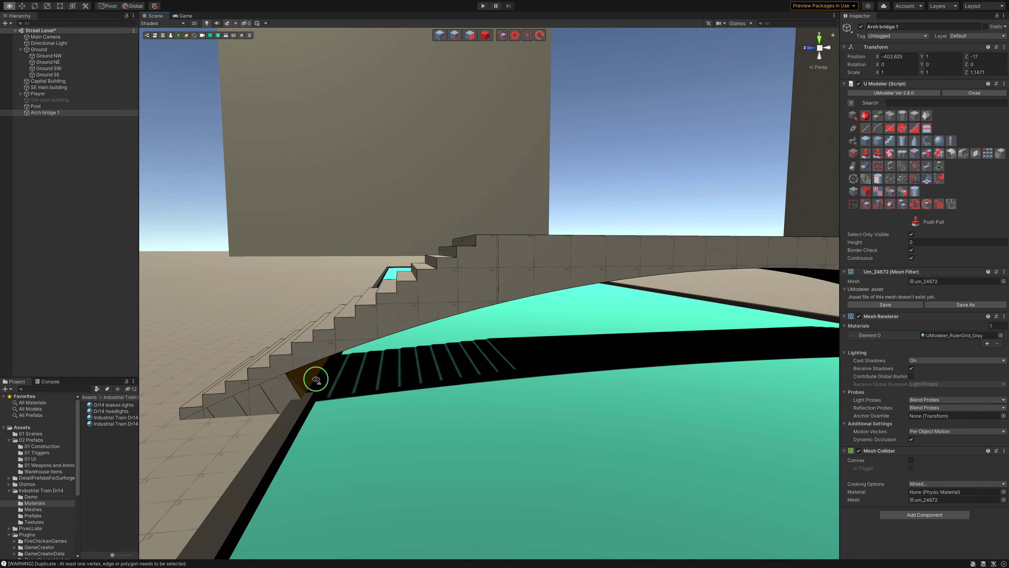
pyautogui.click(878, 153)
pyautogui.click(339, 291)
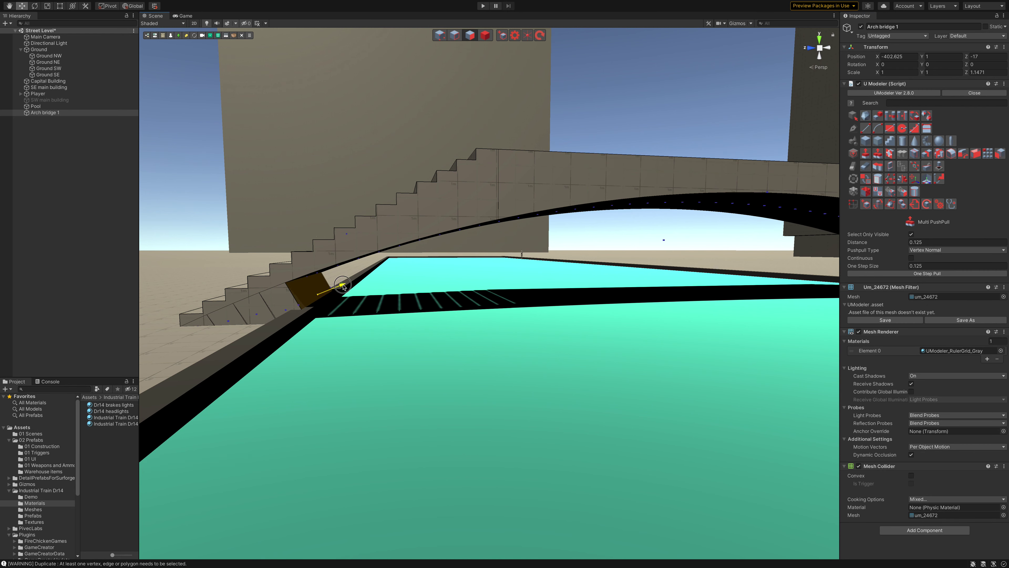
pyautogui.moveTo(344, 287); pyautogui.dragTo(334, 287)
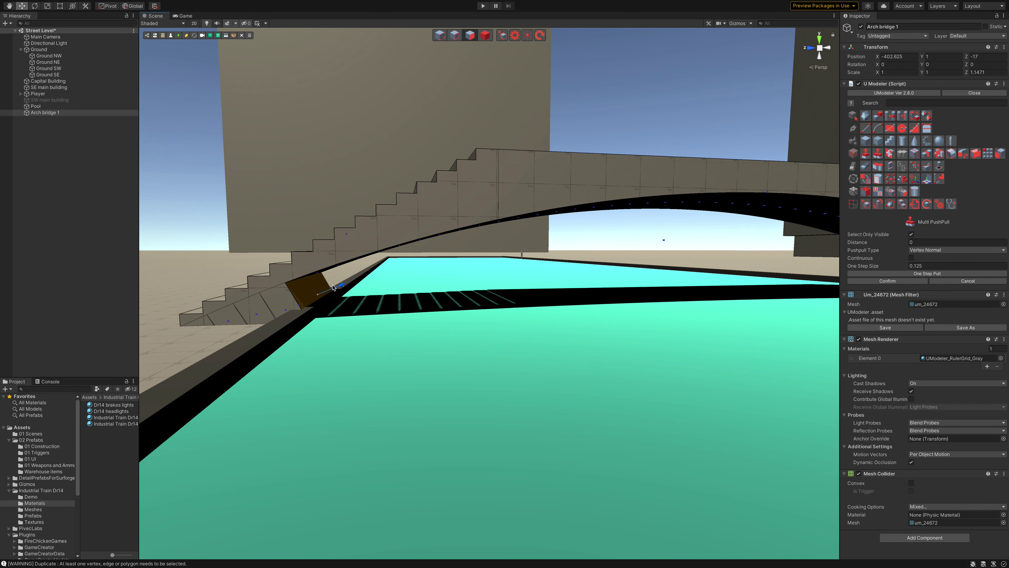
pyautogui.click(118, 248)
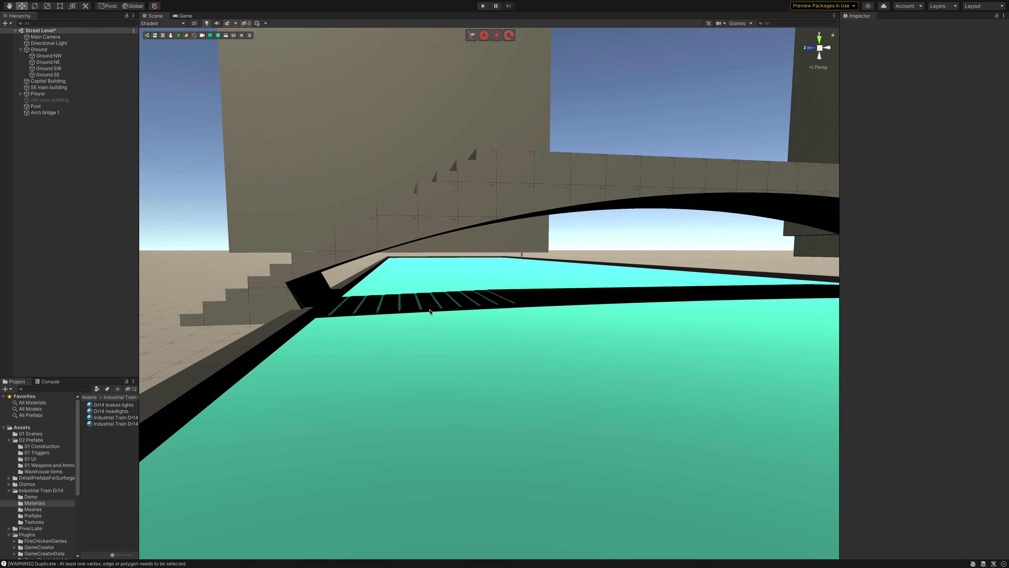
pyautogui.keyDown('alt'); pyautogui.moveTo(425, 307); pyautogui.dragTo(480, 349); pyautogui.keyUp('alt')
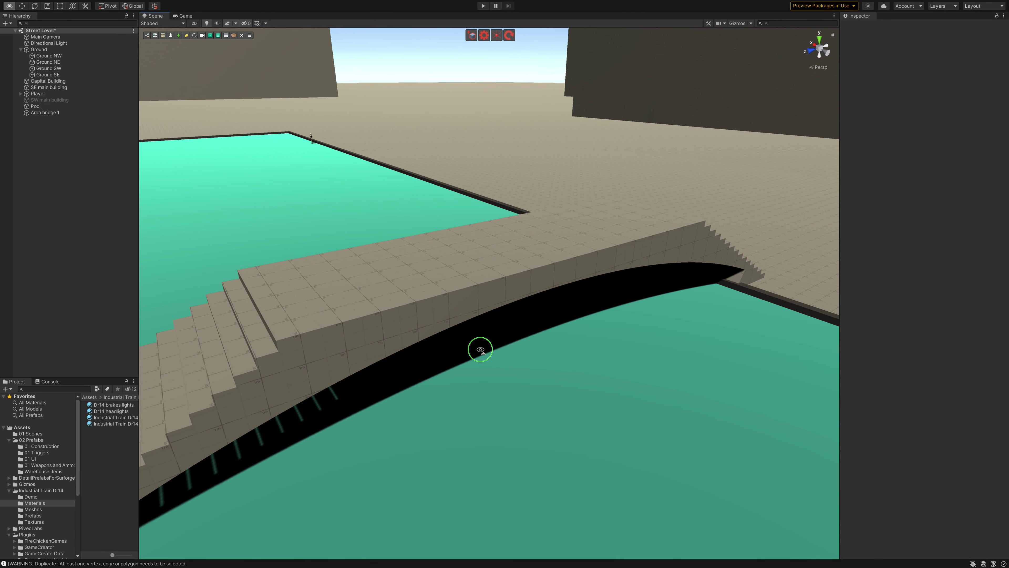
pyautogui.keyDown('alt'); pyautogui.moveTo(481, 349); pyautogui.dragTo(412, 333); pyautogui.keyUp('alt')
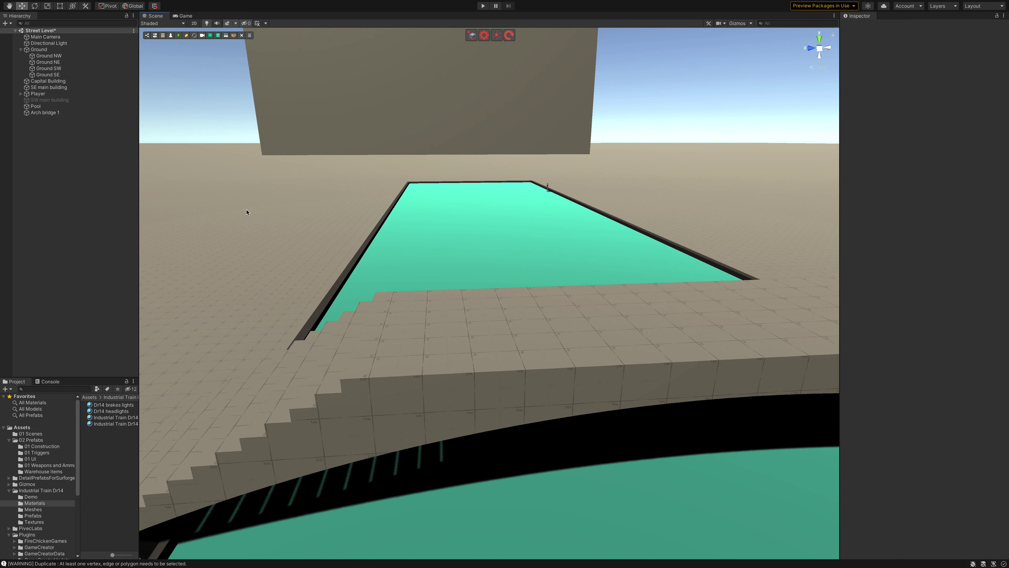
# Move the Player across the canal and up onto Arch bridge 1's deck.
pyautogui.click(43, 93)
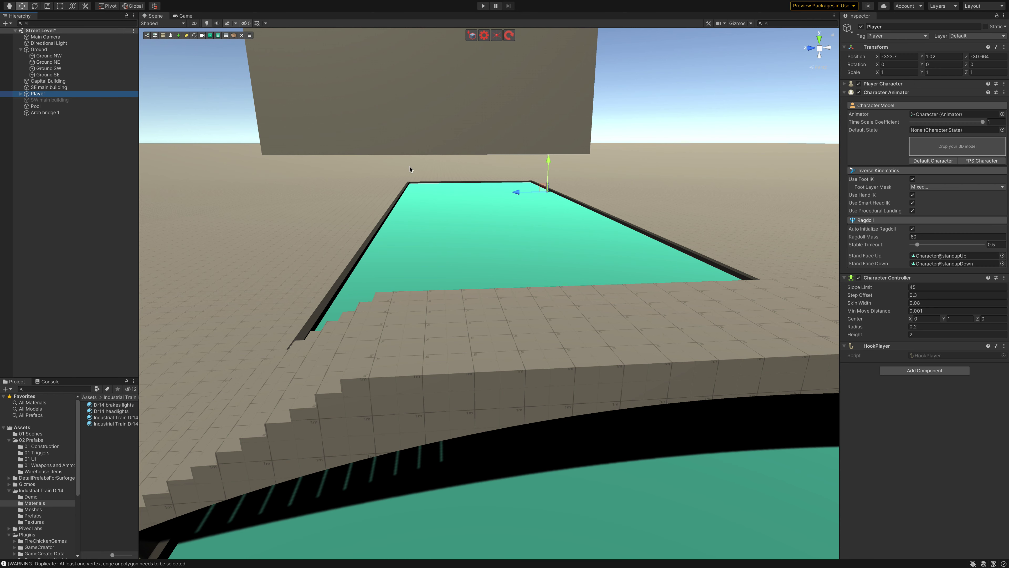
pyautogui.keyDown('shift'); pyautogui.moveTo(521, 193); pyautogui.dragTo(429, 198); pyautogui.keyUp('shift')
pyautogui.moveTo(429, 234); pyautogui.dragTo(424, 252)
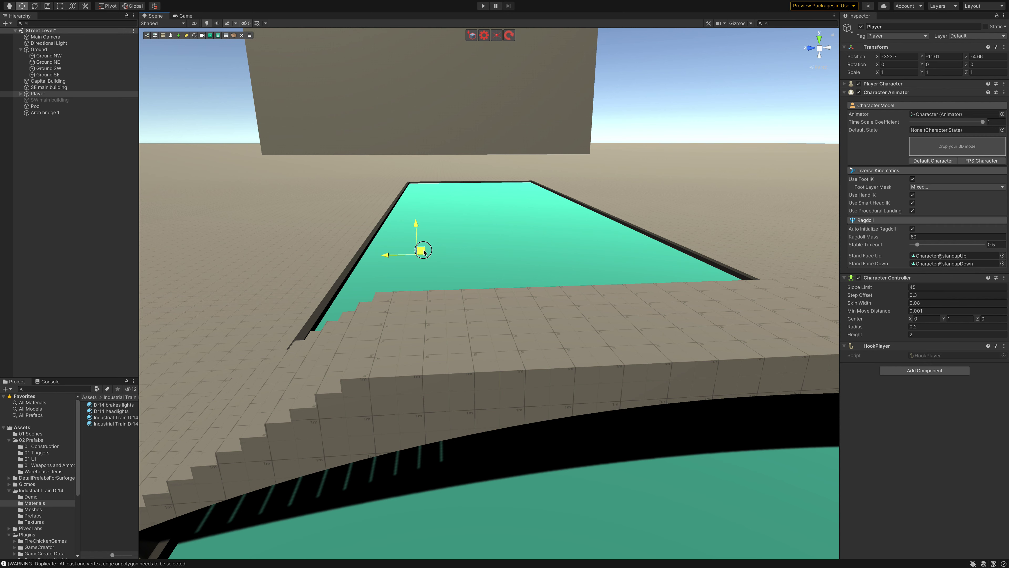
pyautogui.moveTo(570, 253)
pyautogui.keyDown('alt'); pyautogui.mouseDown()
pyautogui.moveTo(537, 231)
pyautogui.moveTo(221, 281)
pyautogui.moveTo(234, 292)
pyautogui.moveTo(407, 277)
pyautogui.mouseUp(); pyautogui.keyUp('alt')
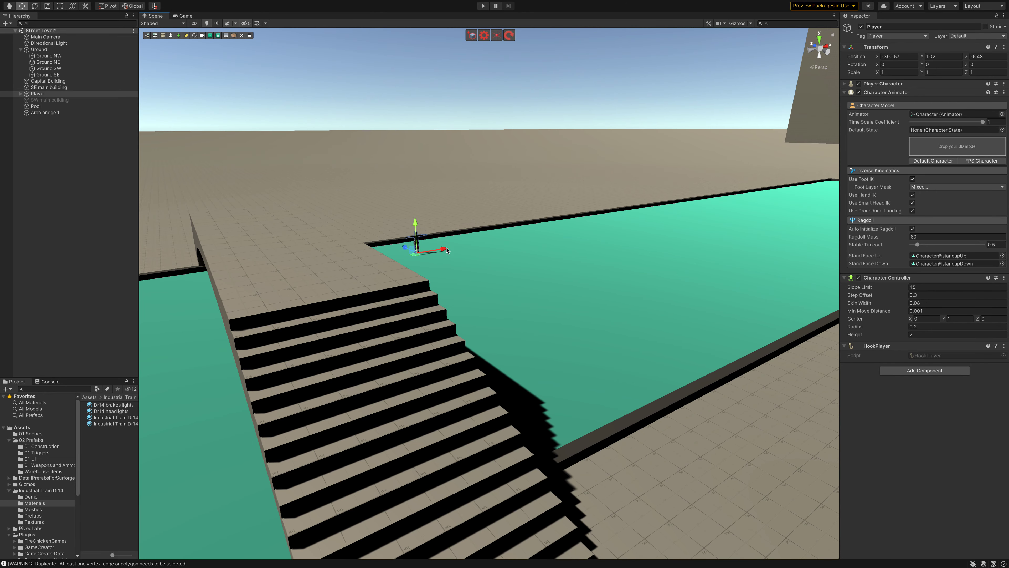
pyautogui.moveTo(447, 250); pyautogui.dragTo(305, 269)
pyautogui.moveTo(274, 224)
pyautogui.mouseDown()
pyautogui.moveTo(266, 157)
pyautogui.moveTo(266, 169)
pyautogui.moveTo(374, 171)
pyautogui.moveTo(425, 215)
pyautogui.moveTo(438, 206)
pyautogui.moveTo(404, 212)
pyautogui.moveTo(487, 229)
pyautogui.moveTo(603, 230)
pyautogui.mouseUp()
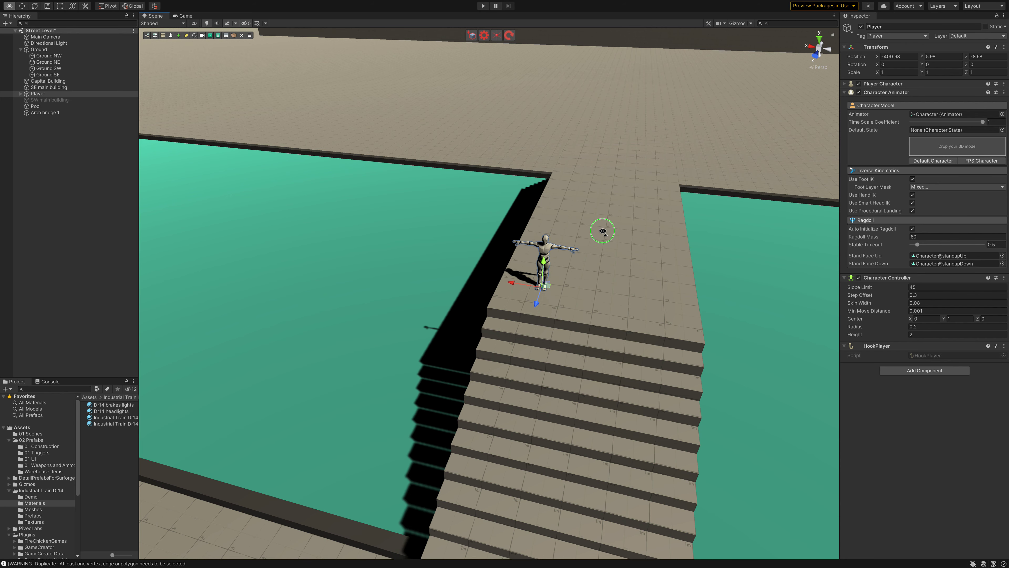
pyautogui.keyDown('alt'); pyautogui.moveTo(603, 230); pyautogui.dragTo(398, 242); pyautogui.keyUp('alt')
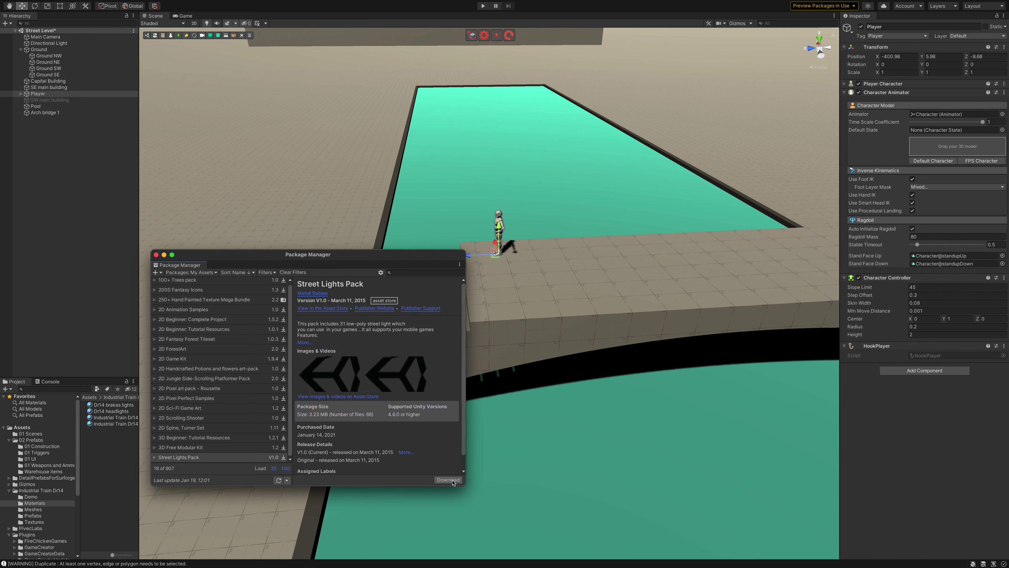
# Download the Street Lights Pack, import all its files, and close the Package Manager.
pyautogui.click(451, 481)
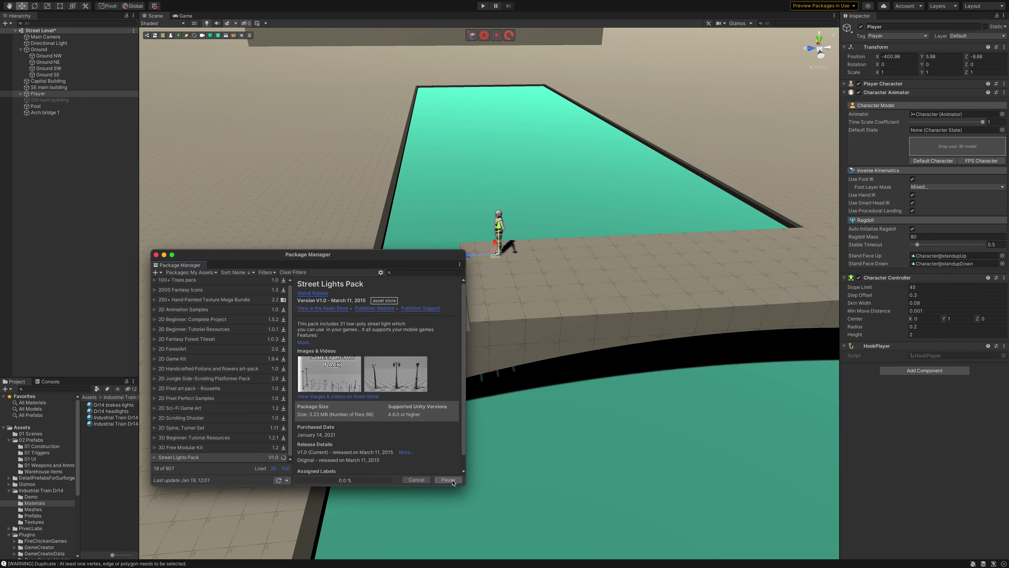
pyautogui.click(449, 480)
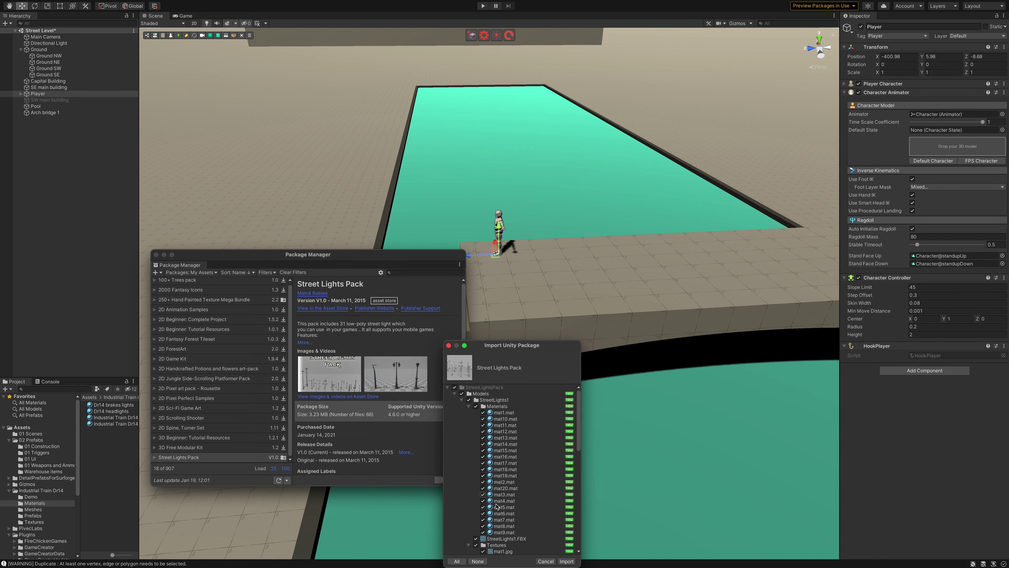
pyautogui.click(568, 561)
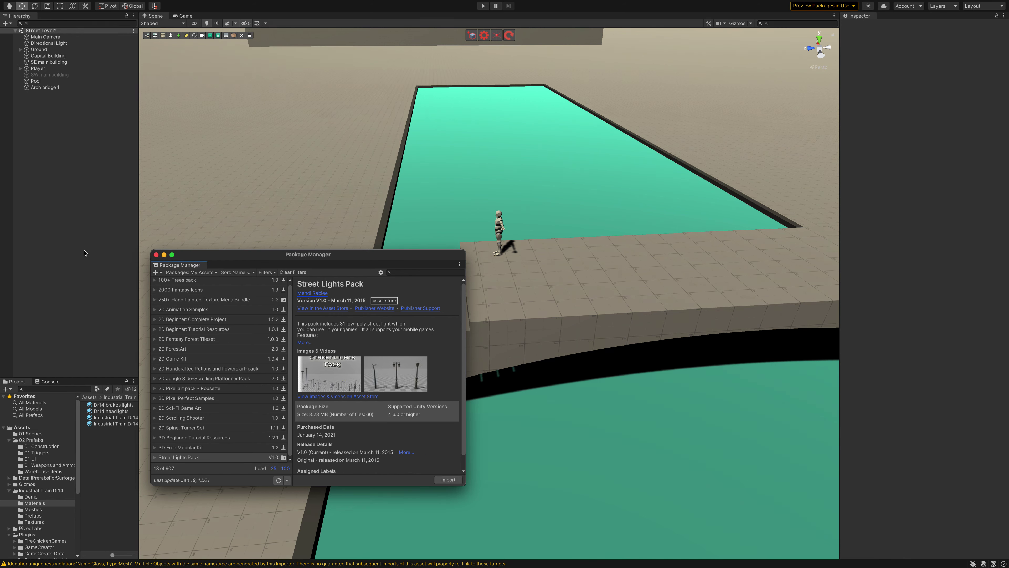
pyautogui.click(156, 254)
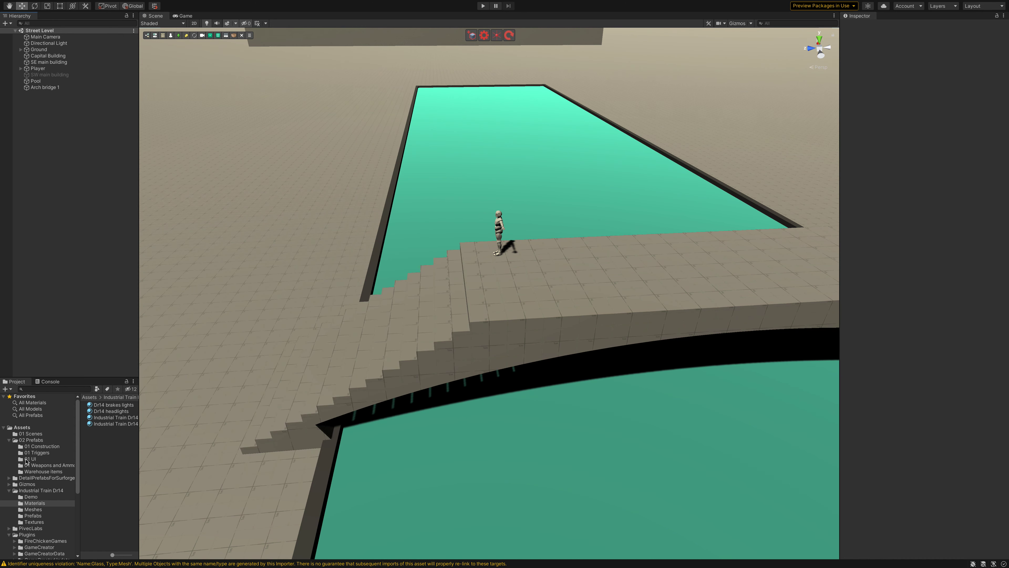
# Browse the StreetLightsPack model folders and drag the Object3 lamp post into the bridge scene.
pyautogui.click(9, 492)
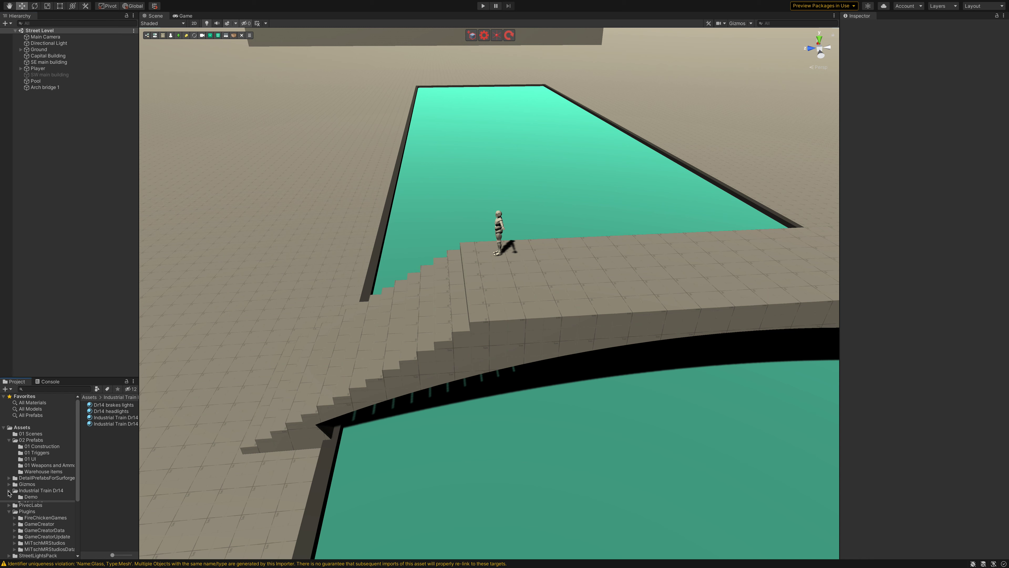
pyautogui.click(9, 503)
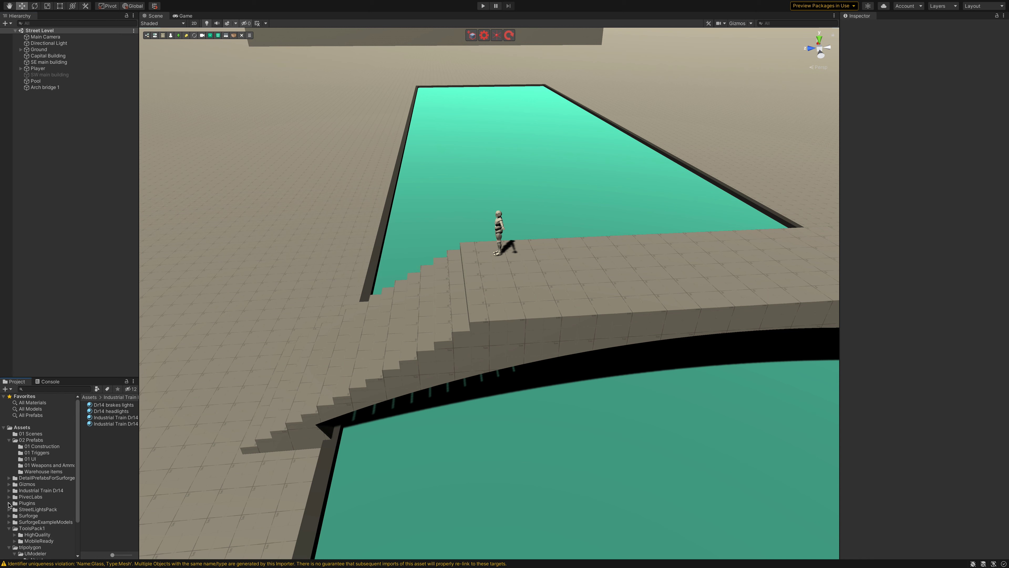
pyautogui.click(19, 510)
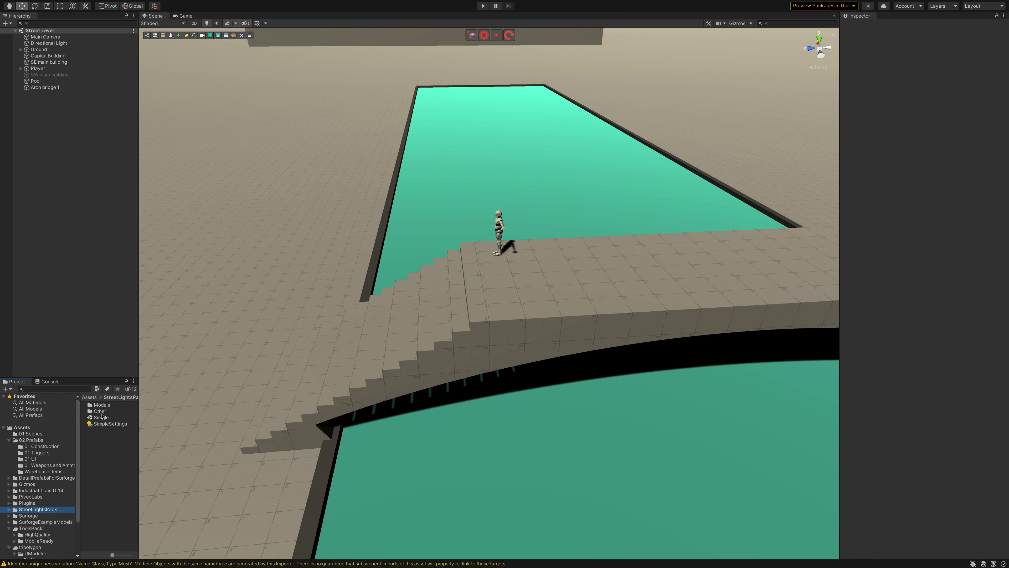
pyautogui.doubleClick(107, 407)
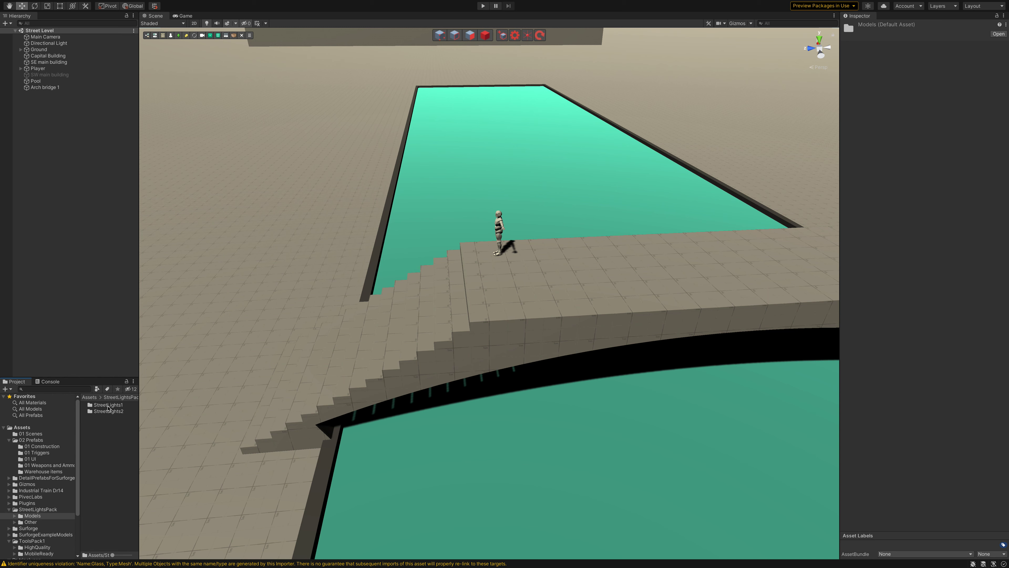
pyautogui.doubleClick(107, 405)
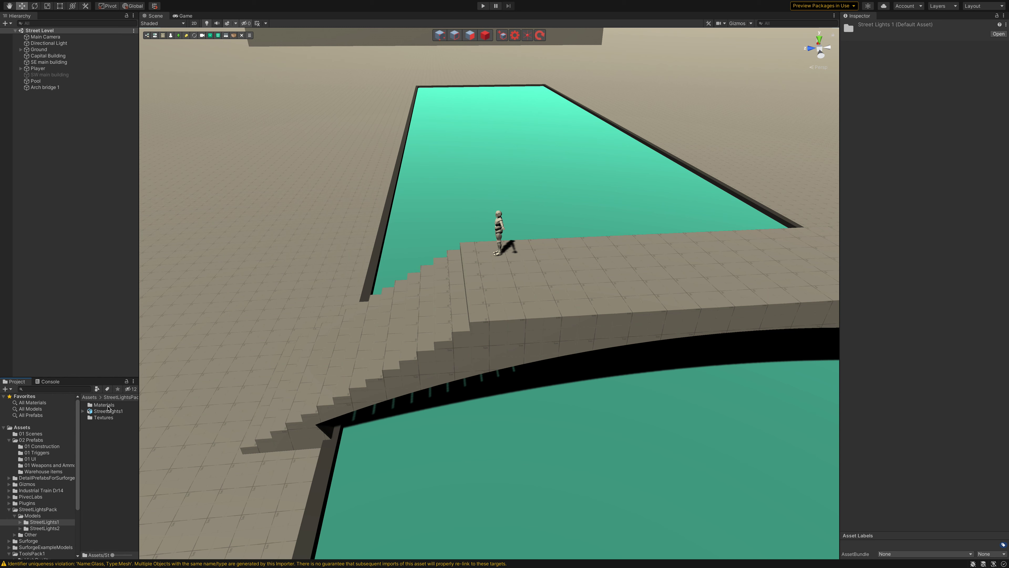
pyautogui.scroll(-4, 50, 503)
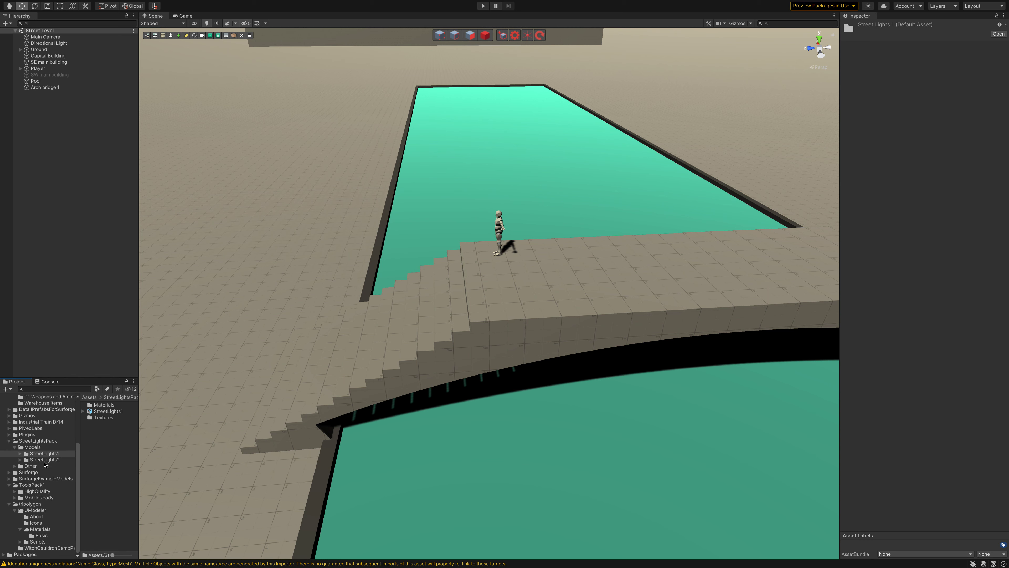
pyautogui.click(32, 466)
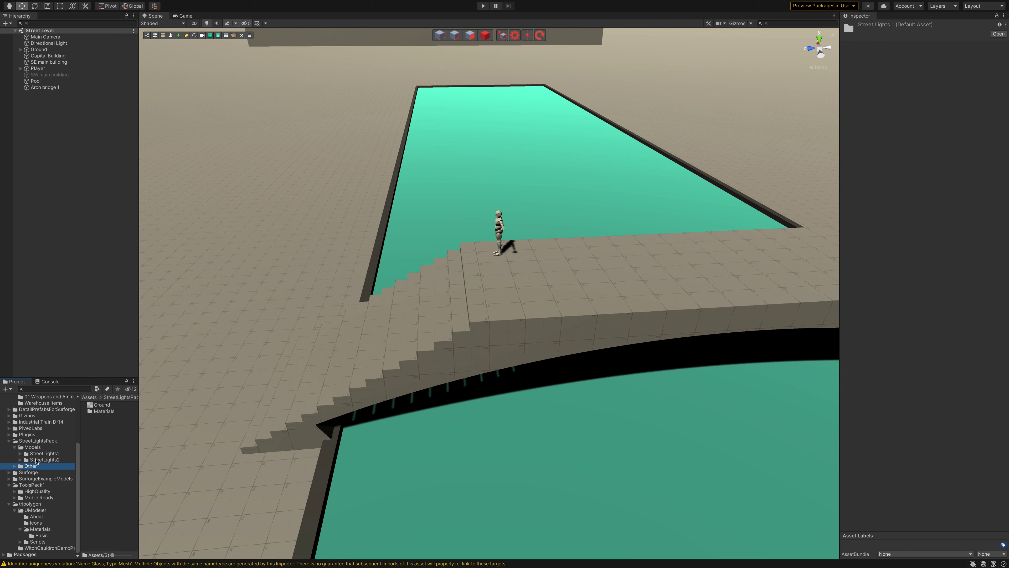
pyautogui.click(36, 460)
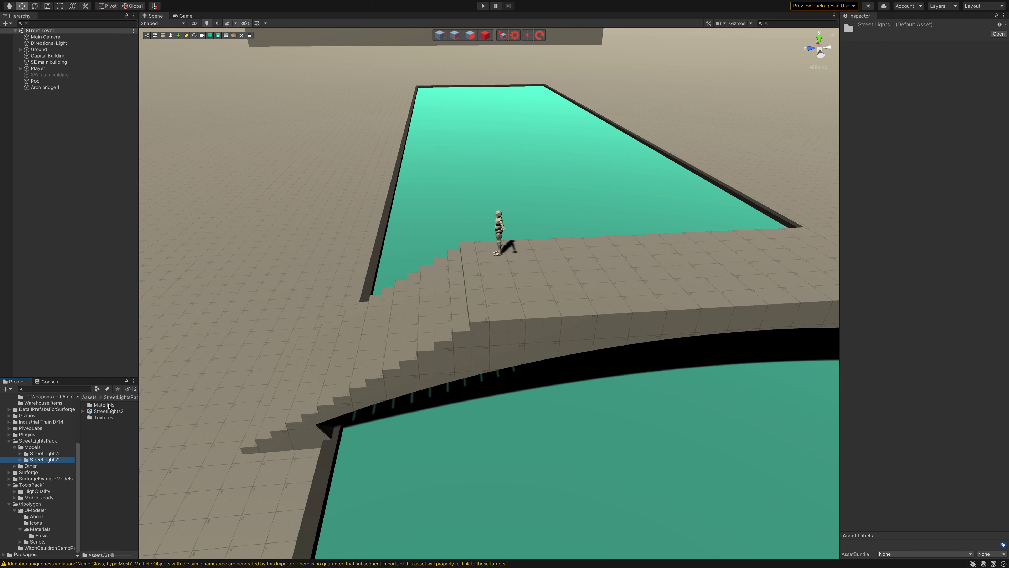
pyautogui.click(83, 412)
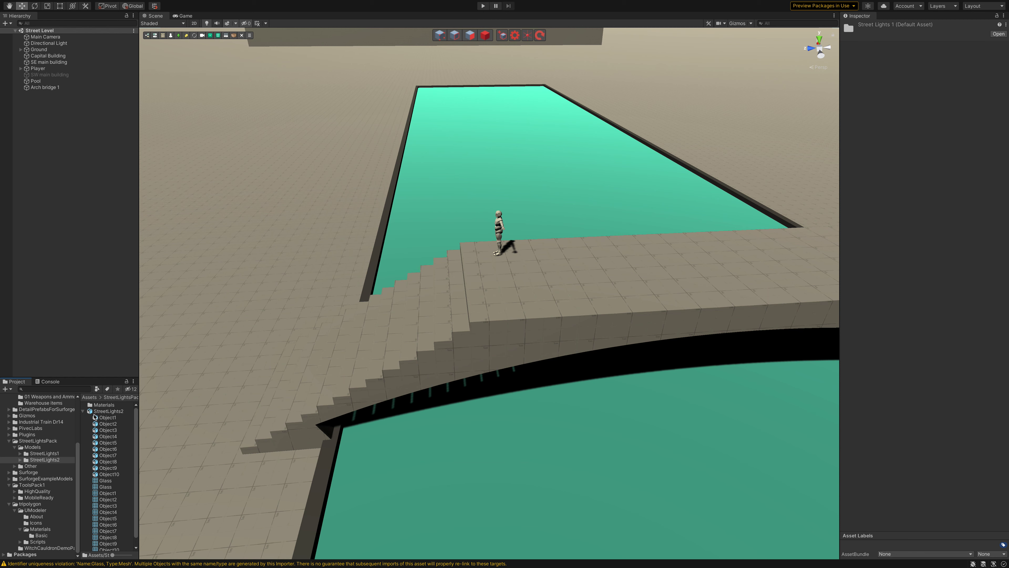
pyautogui.click(100, 423)
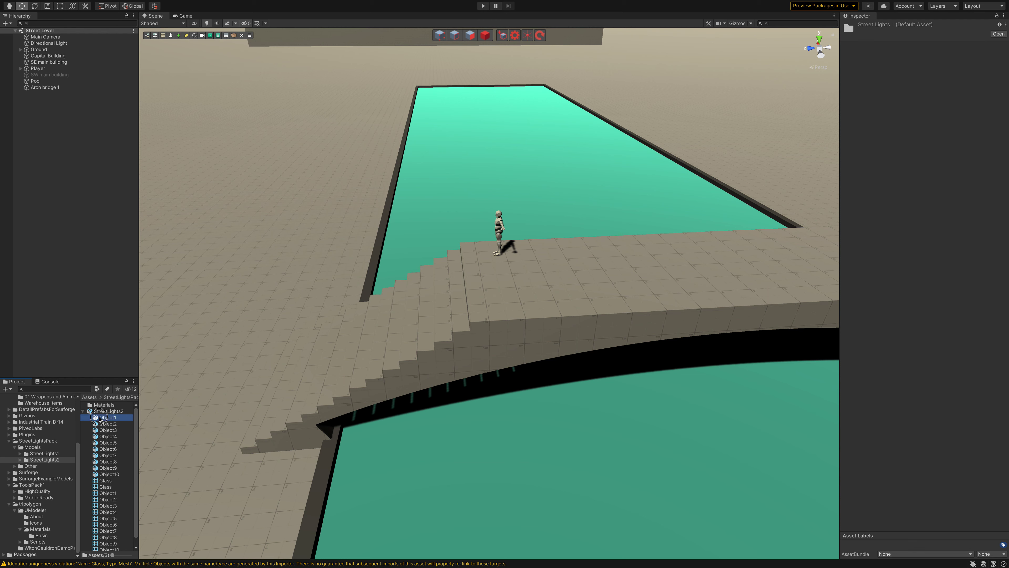
pyautogui.click(102, 431)
pyautogui.moveTo(101, 430); pyautogui.dragTo(596, 286)
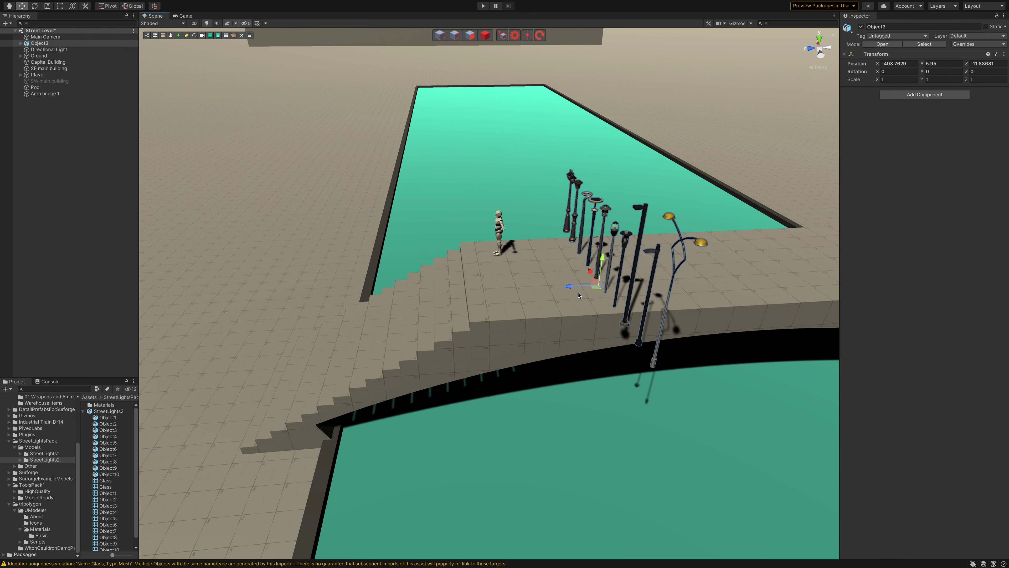
# Undo the dropped lamp post and open the pack's Simple demo scene.
pyautogui.hotkey('ctrl', 'z')
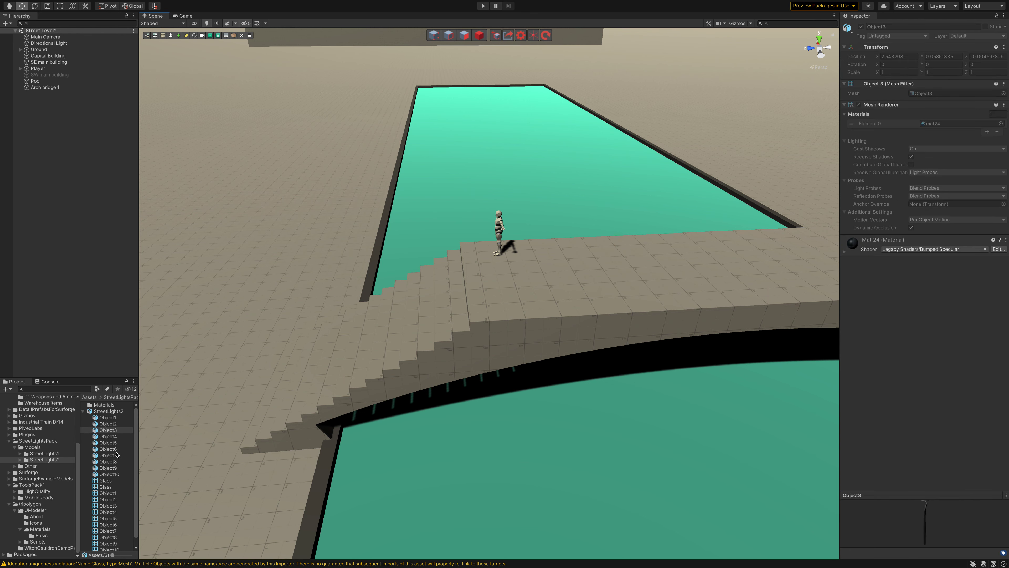
pyautogui.scroll(3, 35, 441)
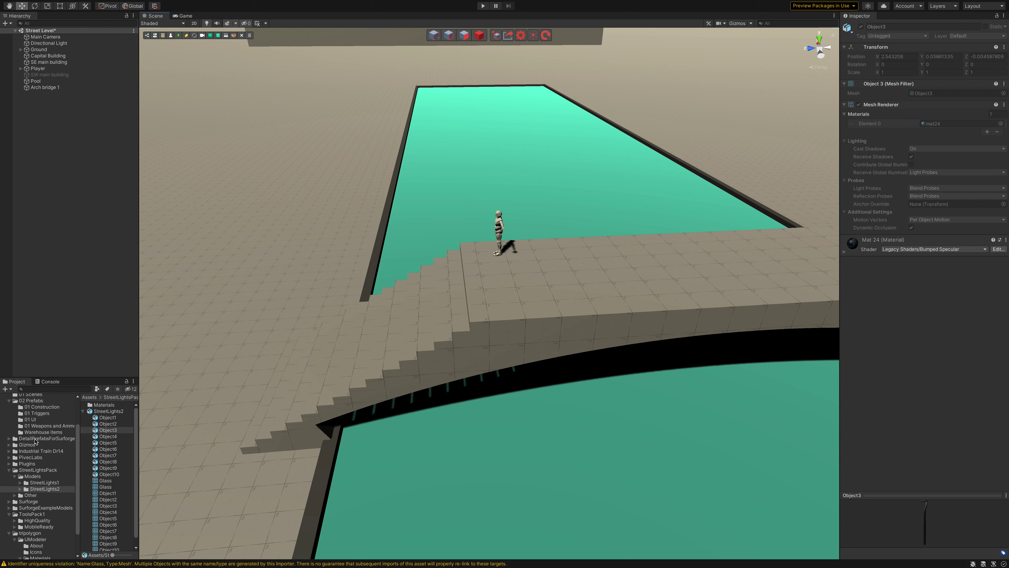
pyautogui.scroll(3, 35, 440)
pyautogui.click(71, 343)
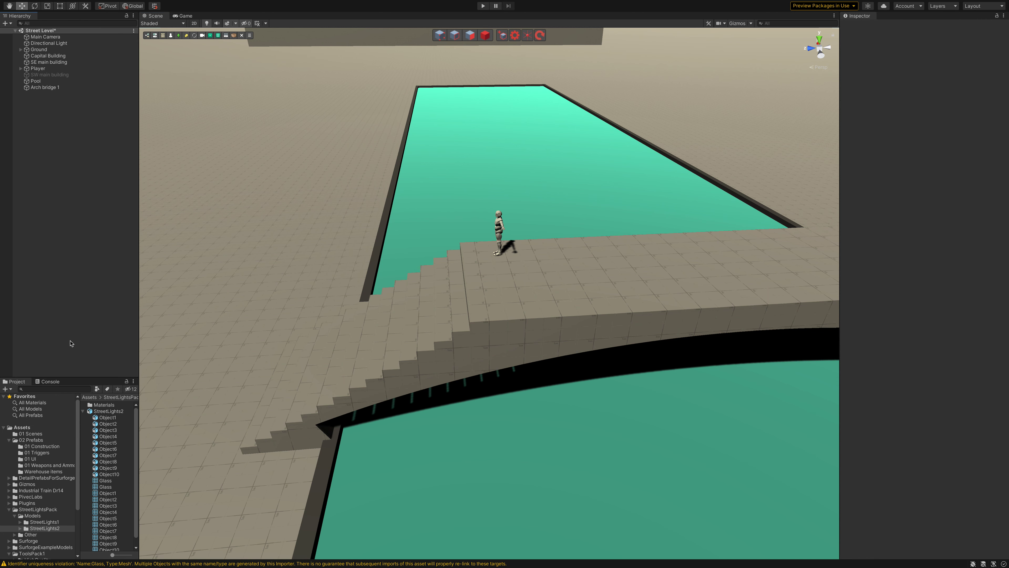
pyautogui.click(40, 509)
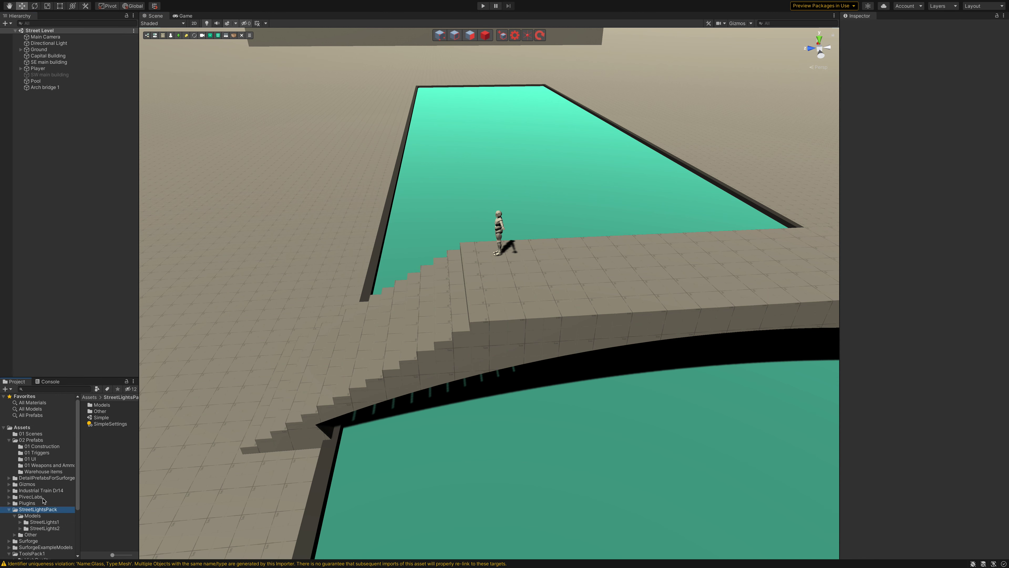
pyautogui.doubleClick(103, 419)
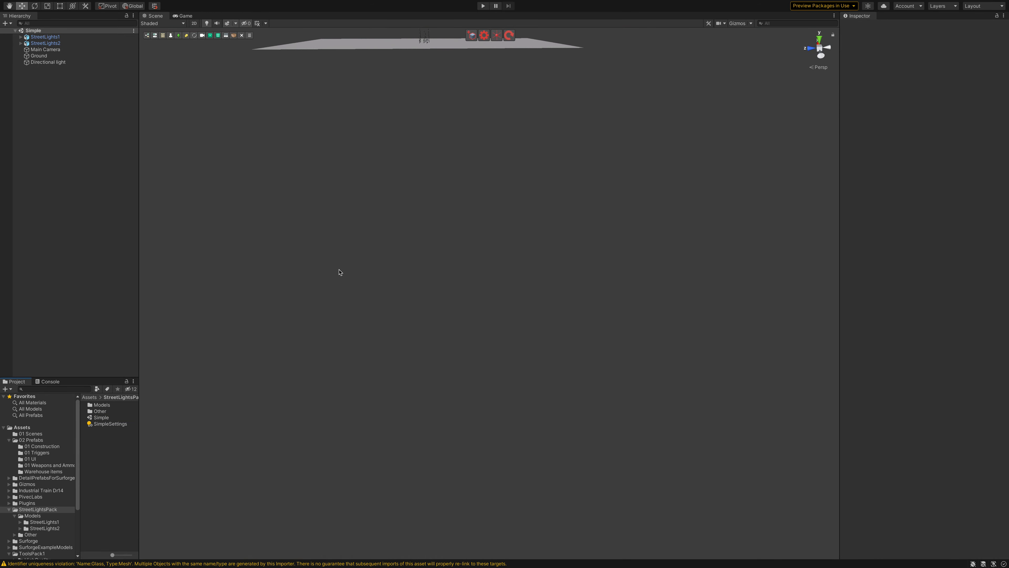
# Frame the StreetLights1 group, expand both lamp groups, and orbit around the lamp posts.
pyautogui.doubleClick(60, 37)
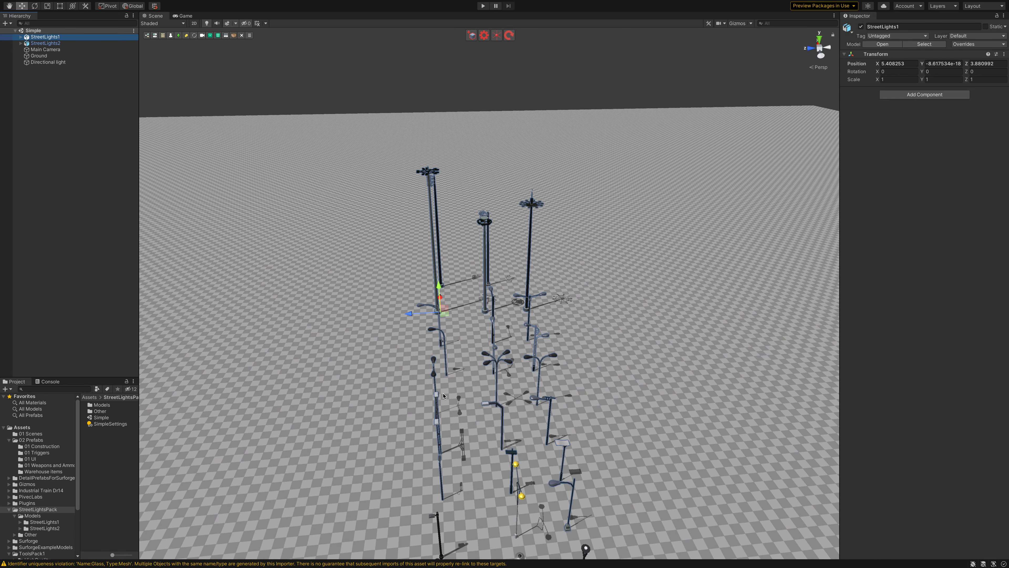
pyautogui.click(21, 36)
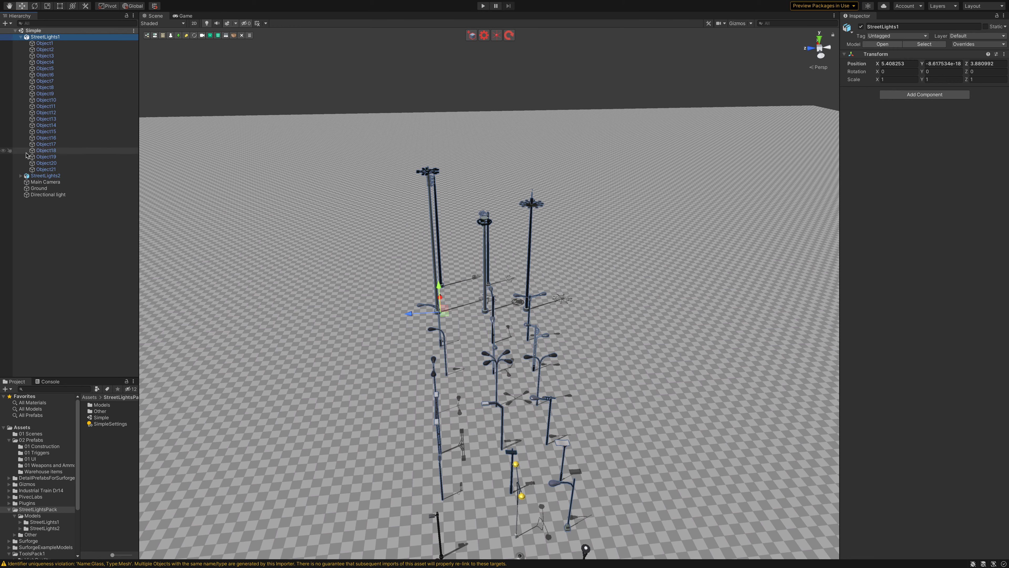
pyautogui.click(21, 175)
pyautogui.moveTo(277, 277)
pyautogui.keyDown('alt'); pyautogui.mouseDown()
pyautogui.moveTo(435, 333)
pyautogui.moveTo(407, 261)
pyautogui.moveTo(460, 232)
pyautogui.mouseUp(); pyautogui.keyUp('alt')
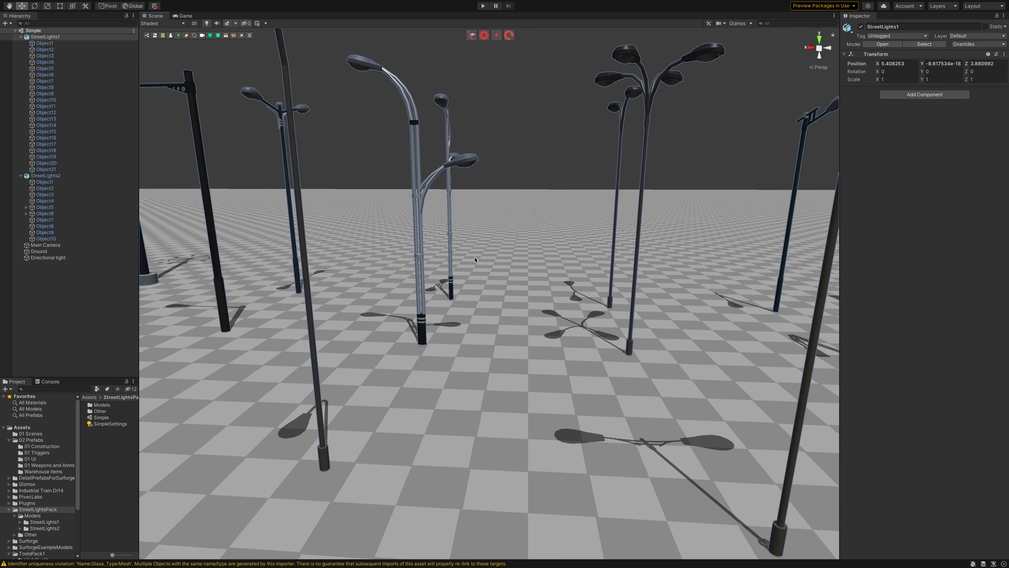
pyautogui.click(521, 171)
pyautogui.moveTo(521, 172)
pyautogui.keyDown('alt'); pyautogui.mouseDown()
pyautogui.moveTo(487, 210)
pyautogui.moveTo(543, 182)
pyautogui.moveTo(612, 200)
pyautogui.moveTo(568, 190)
pyautogui.mouseUp(); pyautogui.keyUp('alt')
pyautogui.keyDown('alt'); pyautogui.moveTo(569, 190); pyautogui.dragTo(575, 183, button='right'); pyautogui.keyUp('alt')
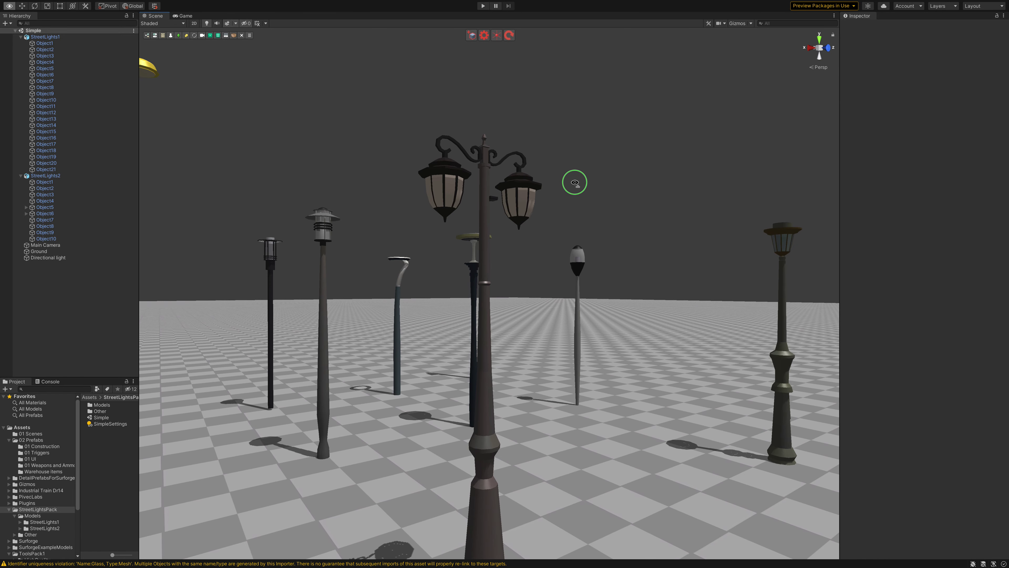
pyautogui.moveTo(575, 182)
pyautogui.keyDown('alt'); pyautogui.mouseDown()
pyautogui.moveTo(525, 174)
pyautogui.moveTo(521, 192)
pyautogui.moveTo(498, 196)
pyautogui.moveTo(531, 228)
pyautogui.mouseUp(); pyautogui.keyUp('alt')
pyautogui.scroll(1, 521, 193)
pyautogui.click(530, 229)
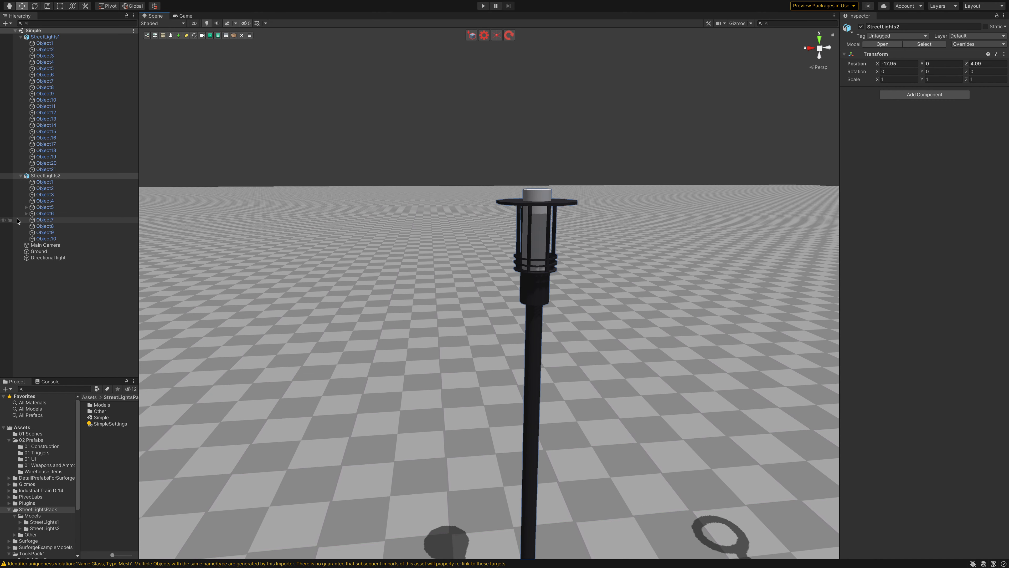
pyautogui.click(46, 182)
pyautogui.click(47, 188)
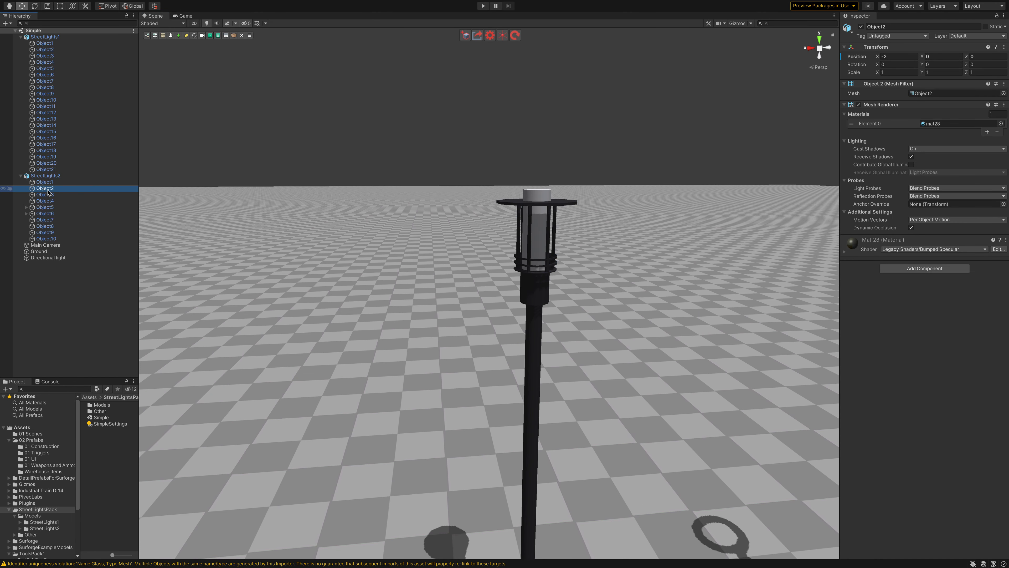
pyautogui.click(46, 195)
pyautogui.click(46, 201)
pyautogui.click(45, 208)
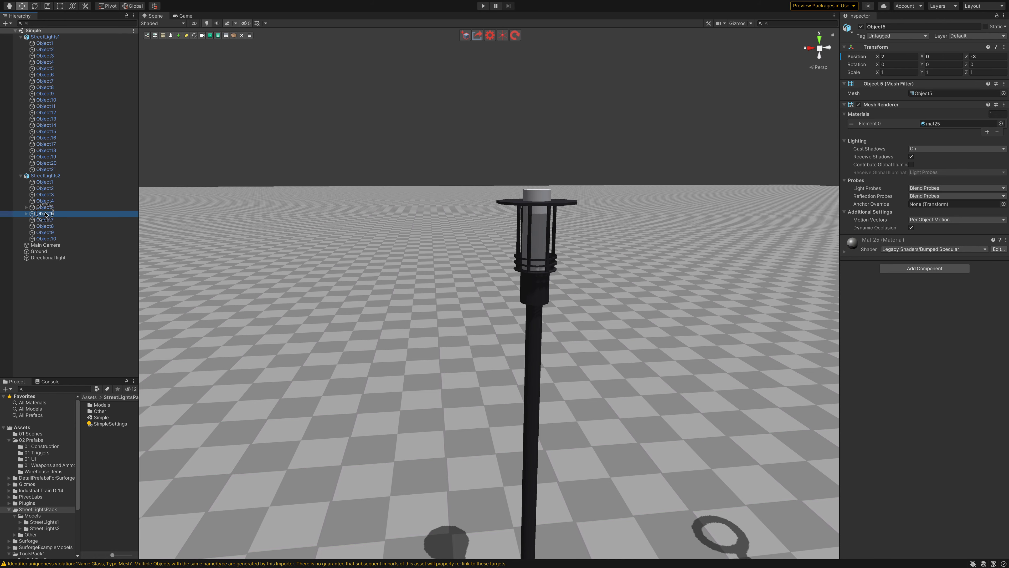
pyautogui.click(45, 214)
pyautogui.click(45, 220)
pyautogui.click(45, 226)
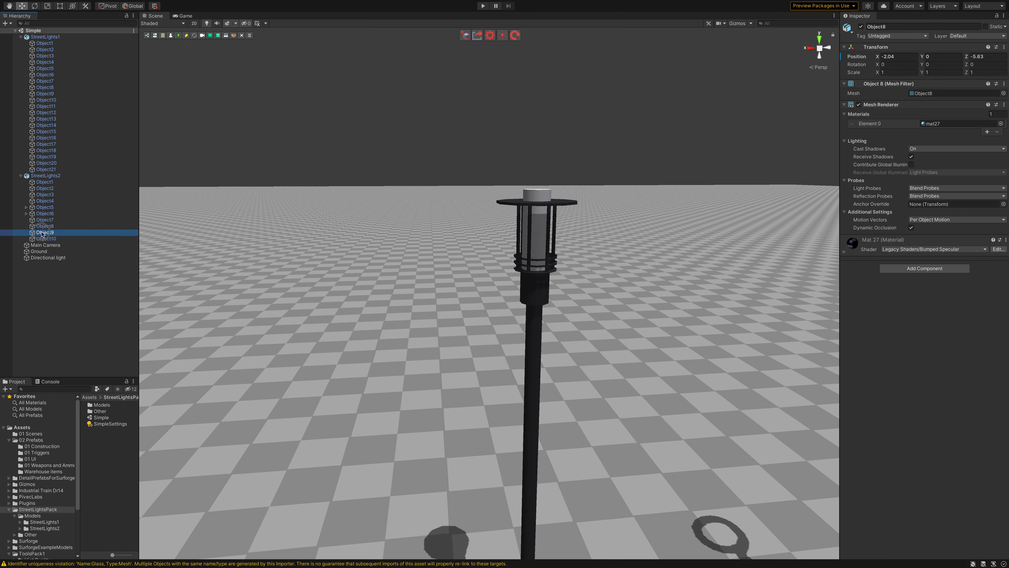
pyautogui.click(44, 233)
pyautogui.click(42, 239)
pyautogui.doubleClick(45, 232)
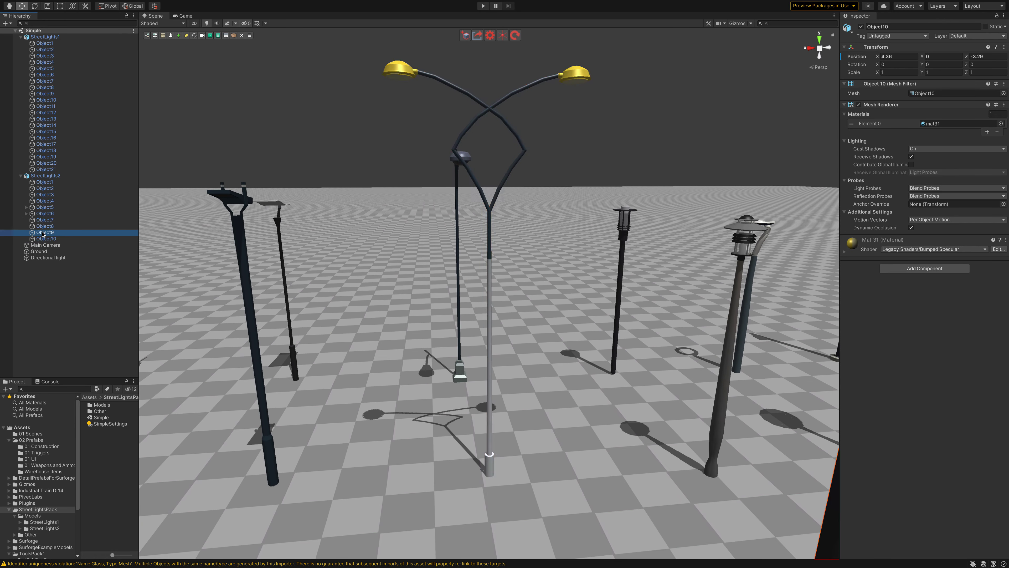
pyautogui.doubleClick(44, 226)
pyautogui.click(46, 220)
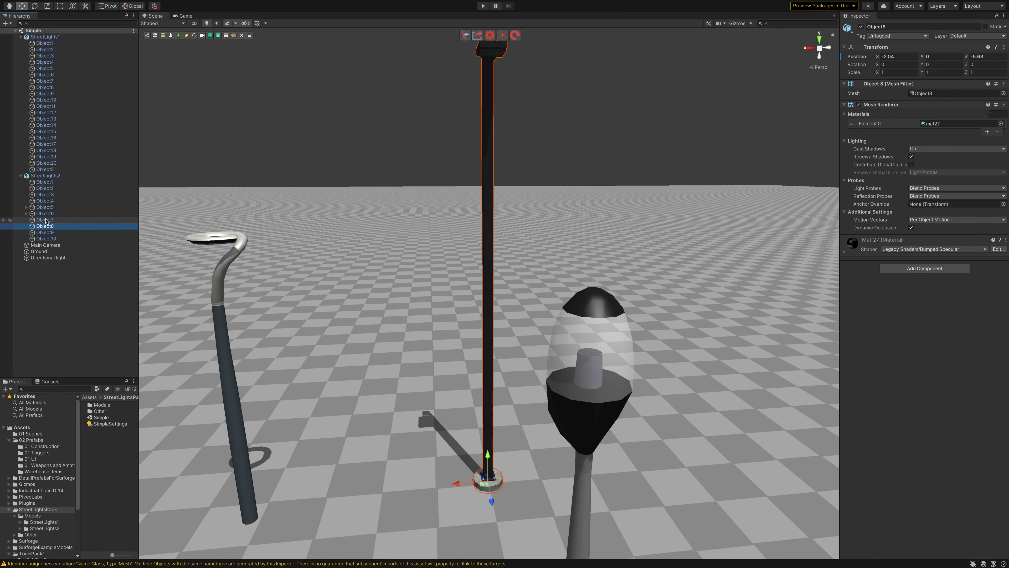
pyautogui.doubleClick(47, 220)
pyautogui.doubleClick(45, 213)
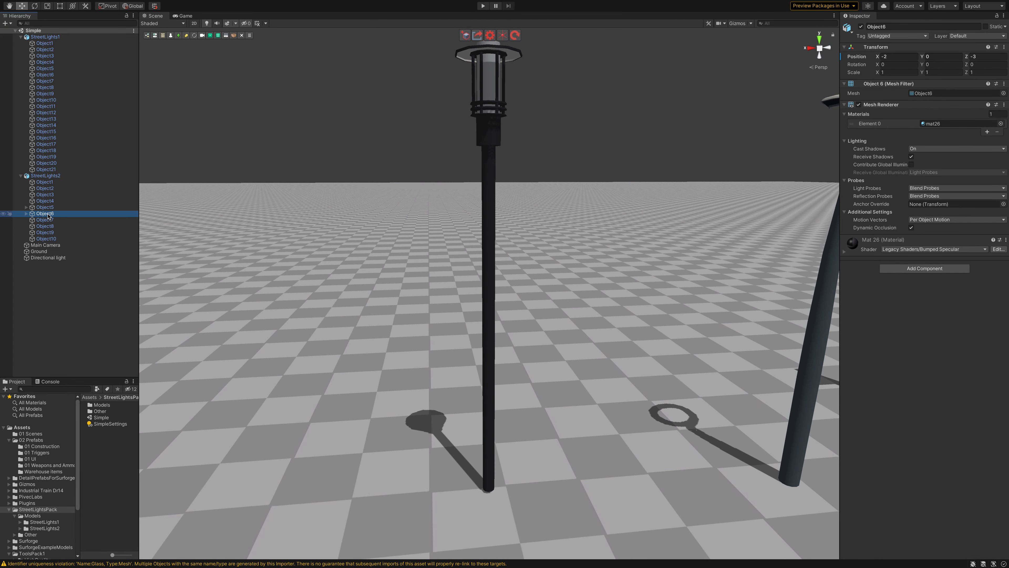
pyautogui.keyDown('alt'); pyautogui.moveTo(398, 239); pyautogui.dragTo(277, 232); pyautogui.keyUp('alt')
pyautogui.click(53, 220)
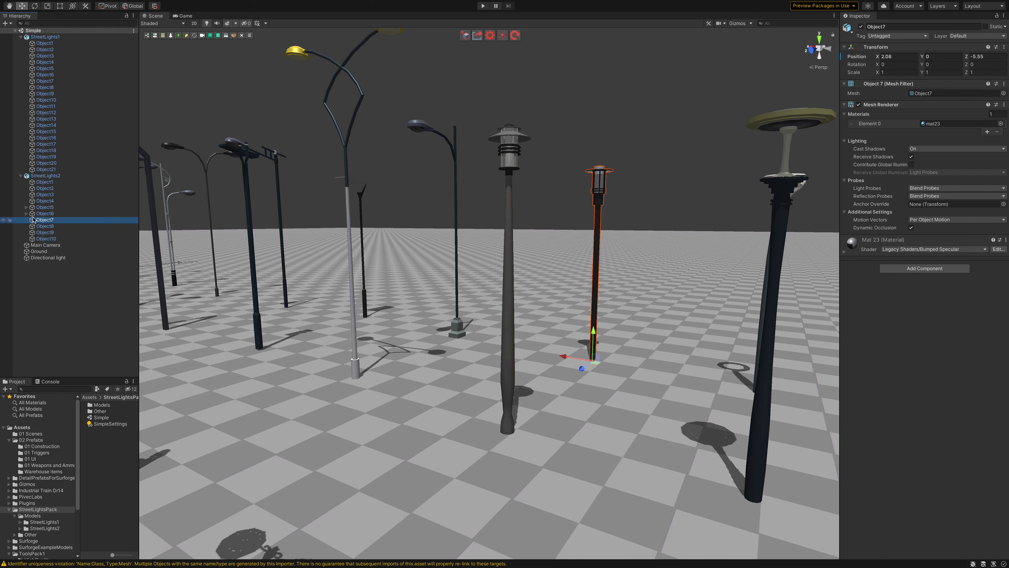
pyautogui.keyDown('alt'); pyautogui.moveTo(309, 229); pyautogui.dragTo(305, 215); pyautogui.keyUp('alt')
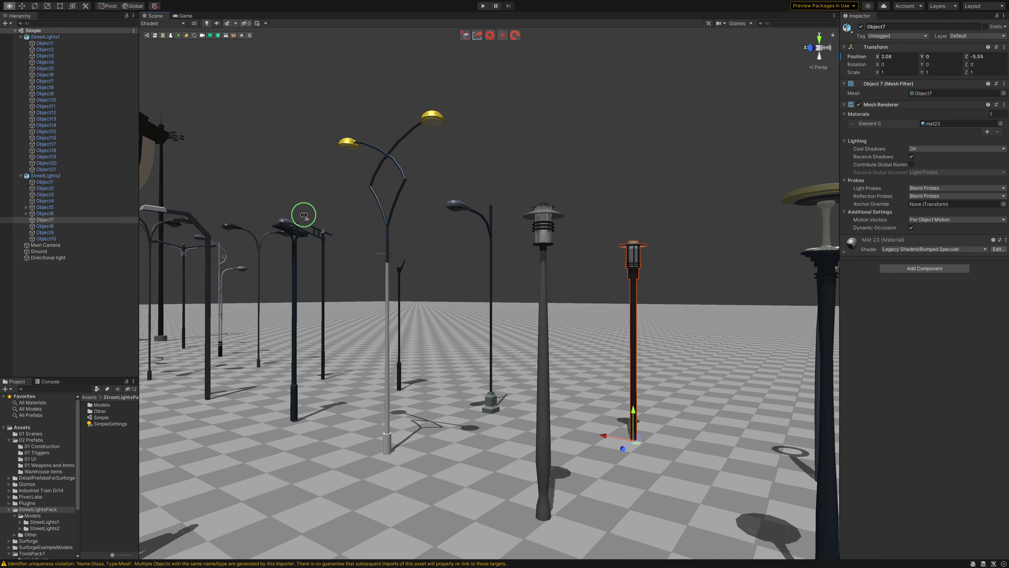
# Try dragging Object7 into 02 Prefabs and dismiss the prefab restructure warning.
pyautogui.click(31, 439)
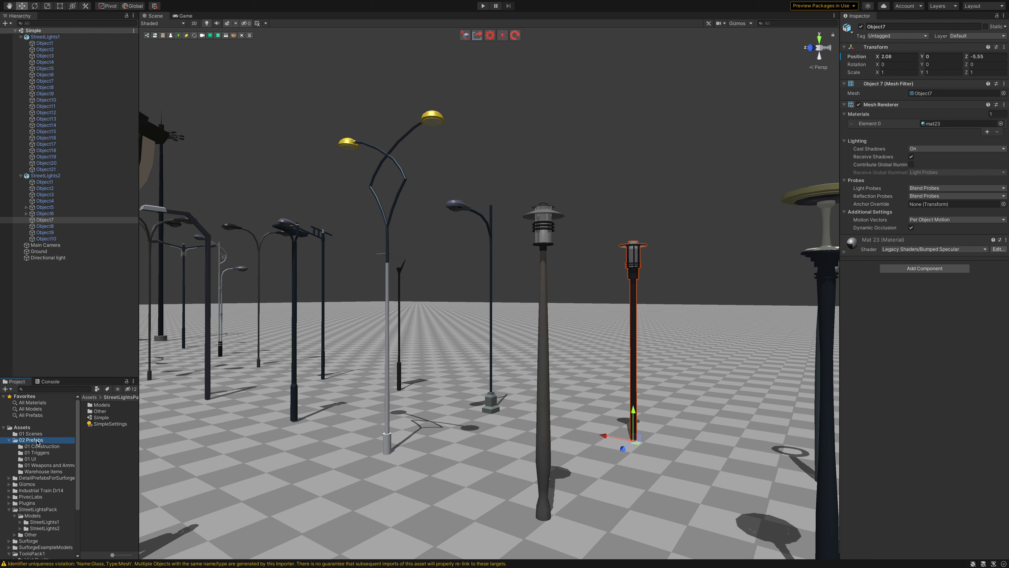
pyautogui.click(45, 221)
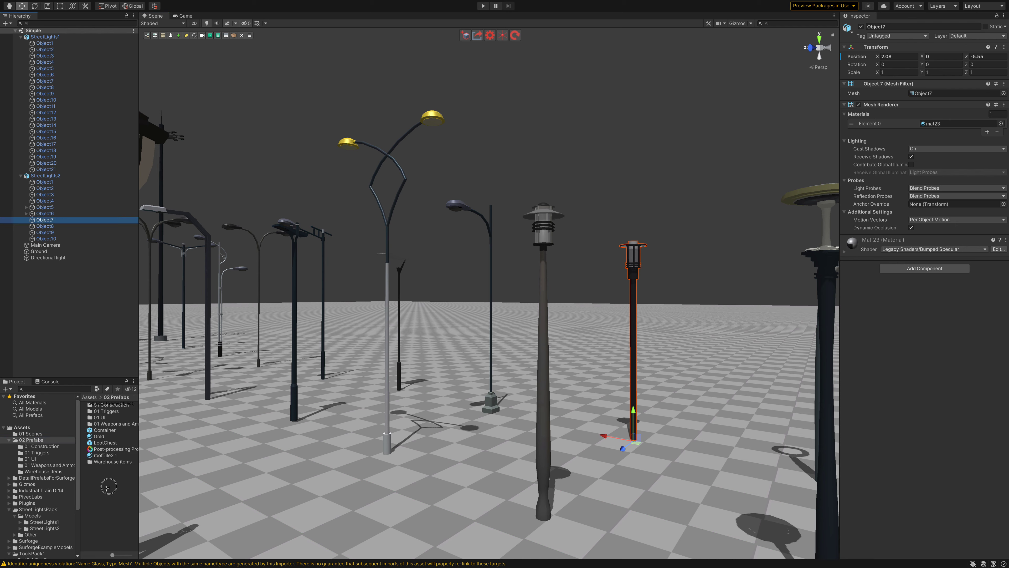
pyautogui.moveTo(51, 241); pyautogui.dragTo(52, 238)
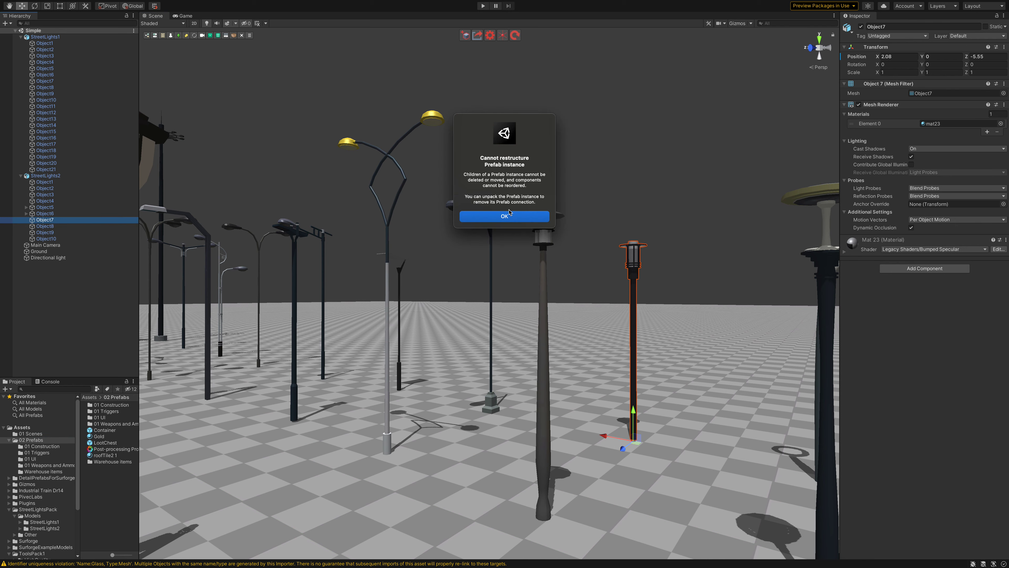
pyautogui.click(505, 216)
# Unpack the StreetLights2 prefab and save Object7 as a prefab in 02 Prefabs.
pyautogui.rightClick(38, 177)
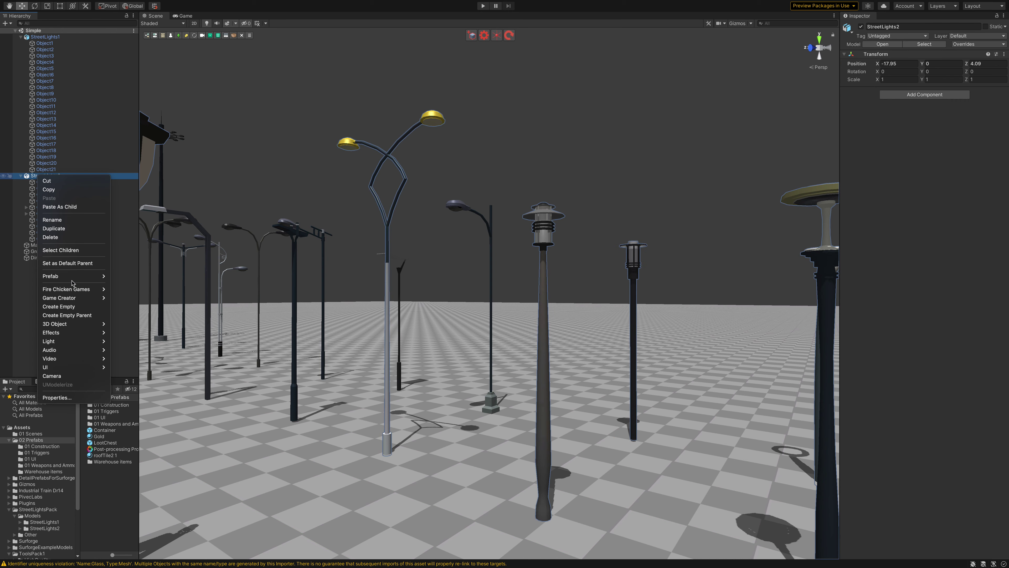
pyautogui.moveTo(74, 277)
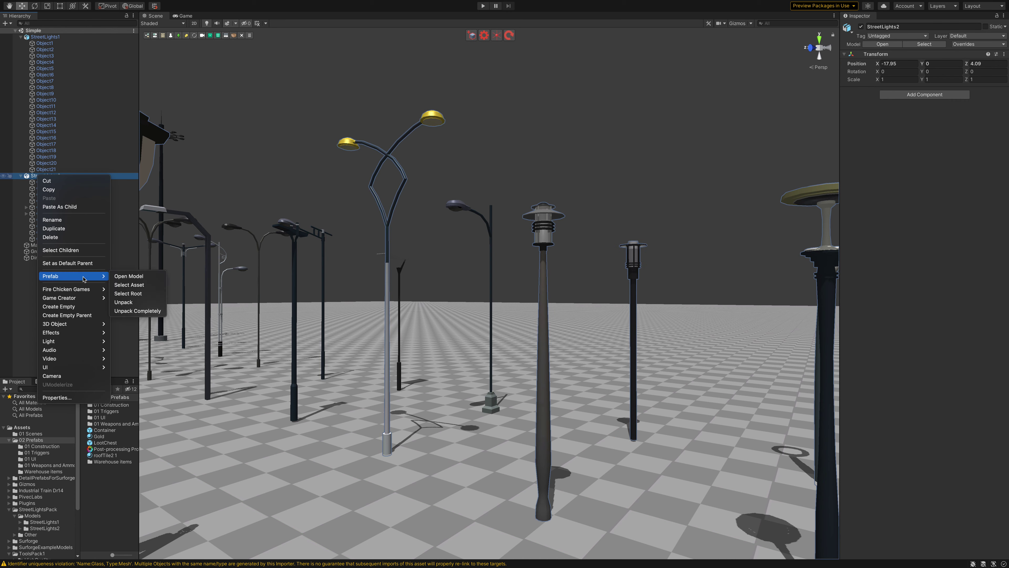
pyautogui.click(119, 302)
pyautogui.click(45, 226)
pyautogui.click(47, 220)
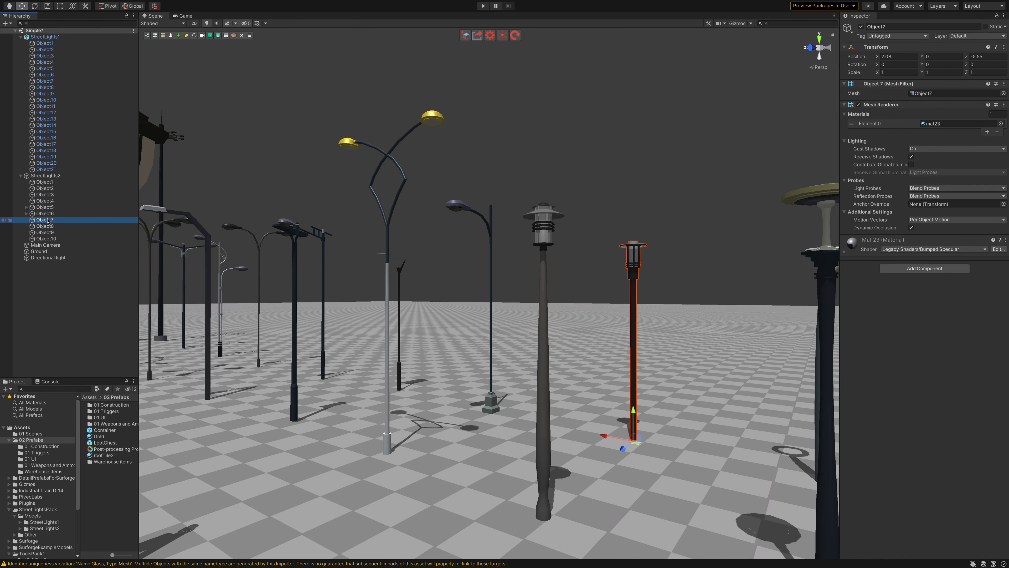
pyautogui.moveTo(47, 222); pyautogui.dragTo(112, 485)
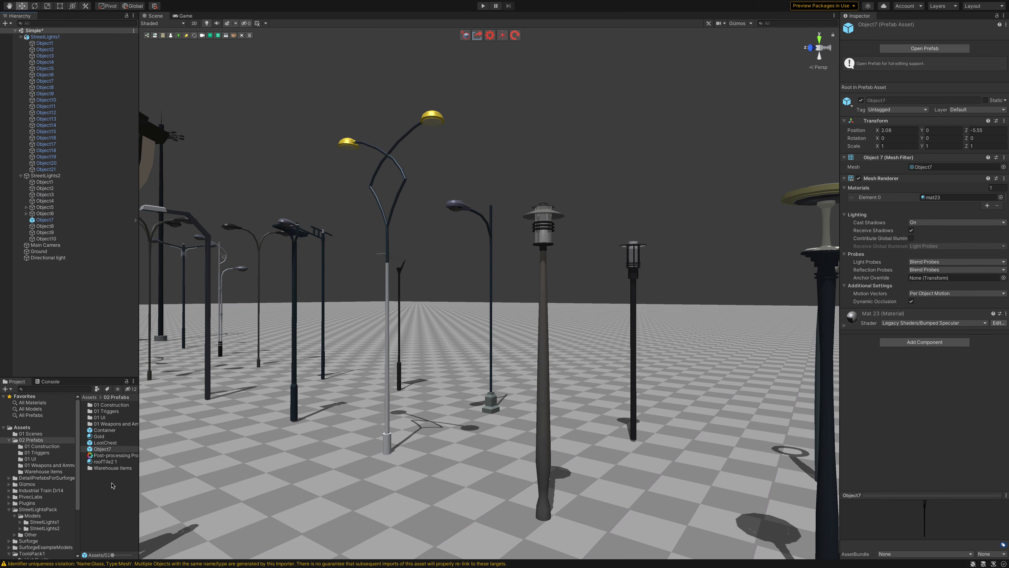
# Open the Street Level scene from 01 Scenes, saving the Simple scene's changes.
pyautogui.moveTo(497, 406)
pyautogui.mouseDown(button='right')
pyautogui.moveTo(557, 437)
pyautogui.moveTo(538, 355)
pyautogui.moveTo(583, 368)
pyautogui.moveTo(561, 399)
pyautogui.moveTo(381, 387)
pyautogui.moveTo(388, 406)
pyautogui.moveTo(480, 409)
pyautogui.moveTo(422, 390)
pyautogui.moveTo(551, 416)
pyautogui.mouseUp(button='right')
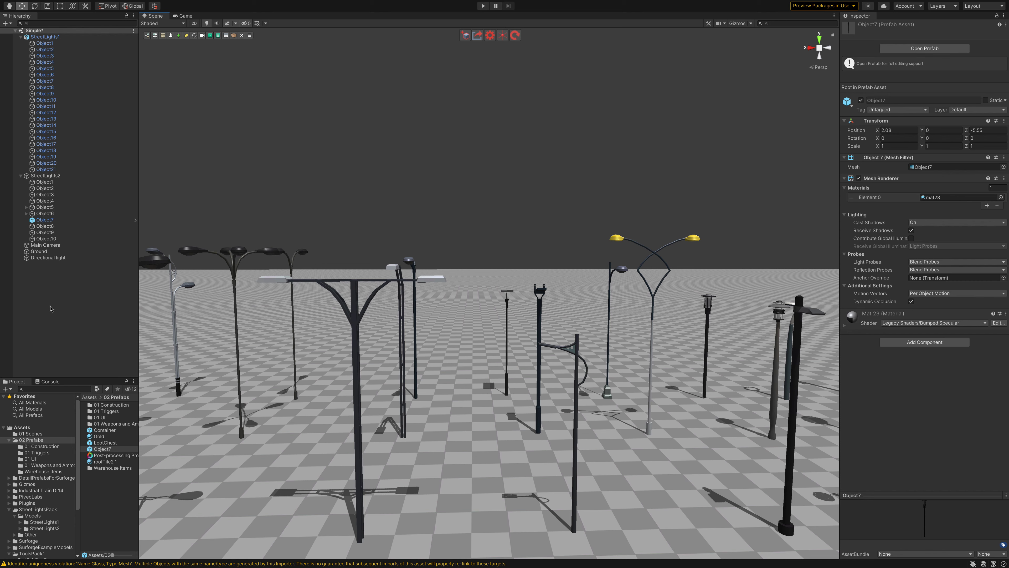
pyautogui.click(37, 434)
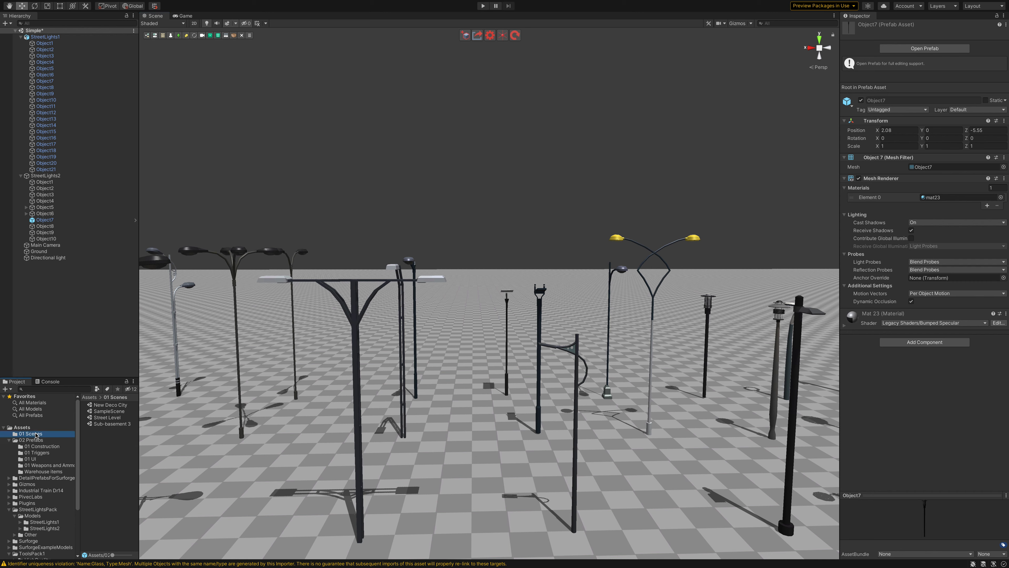
pyautogui.doubleClick(108, 417)
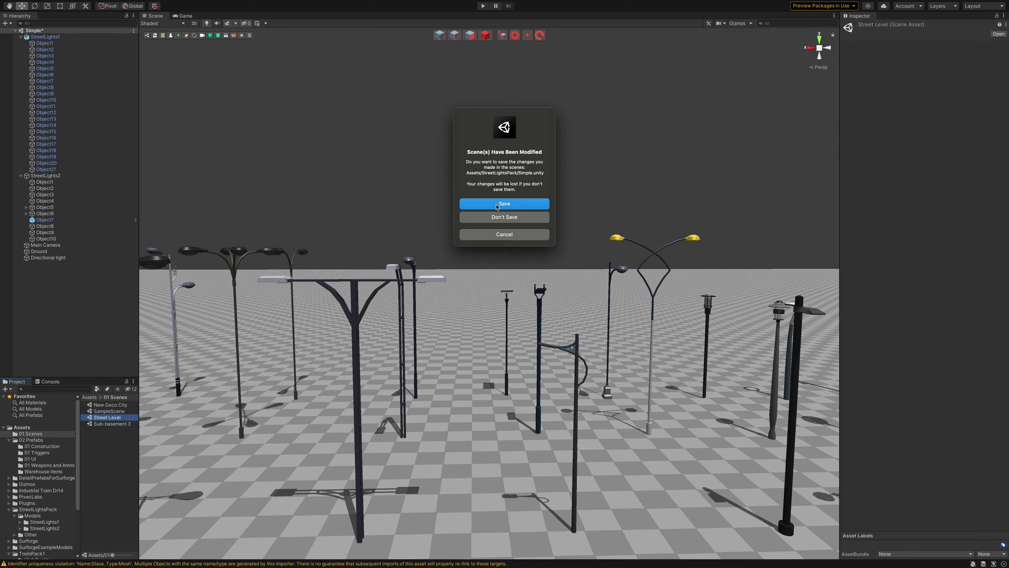
pyautogui.click(504, 204)
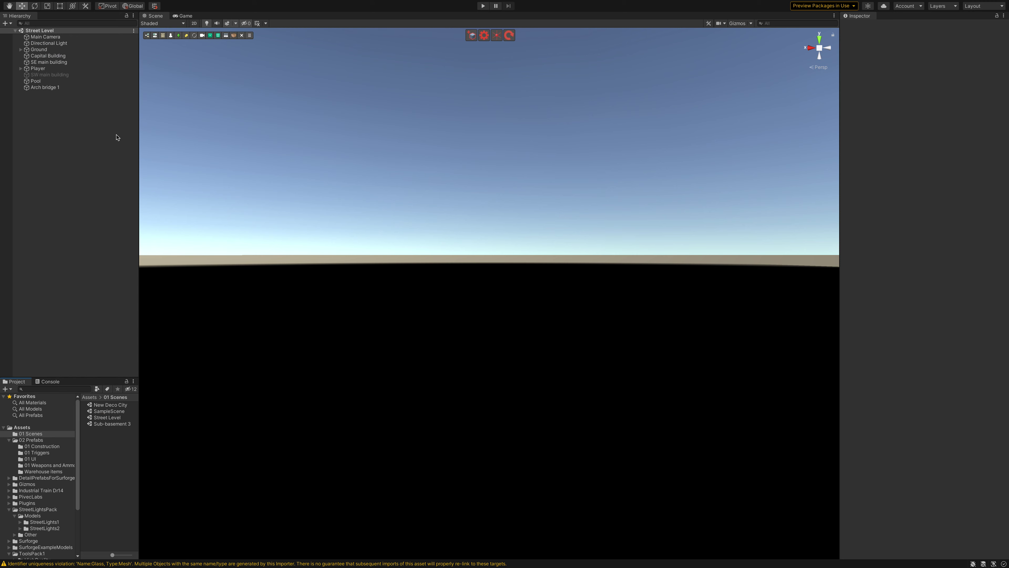
# Frame Arch bridge 1 and begin renaming the Object7 prefab in 02 Prefabs to 'Street lamp'.
pyautogui.click(48, 87)
pyautogui.press('f')
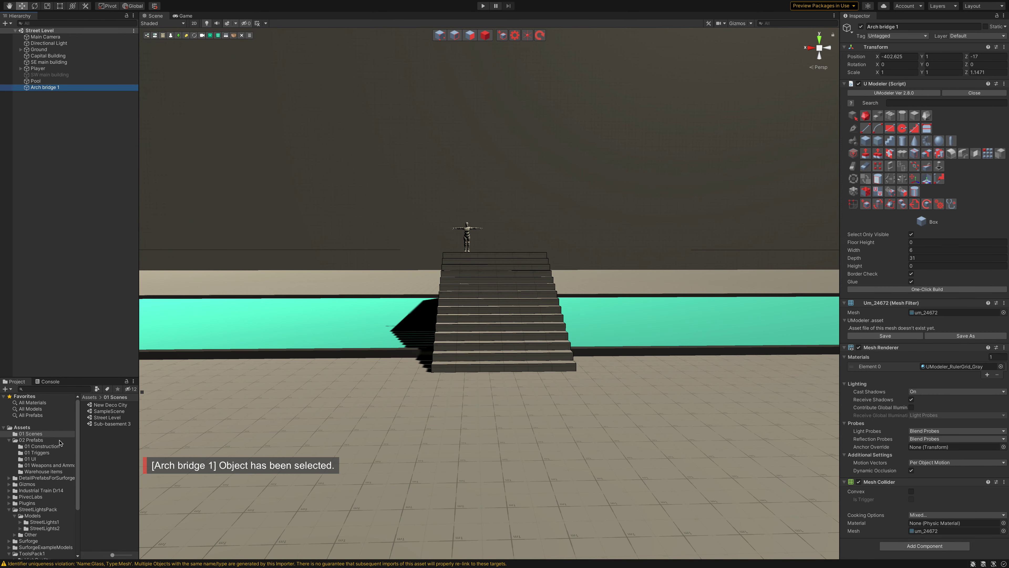
pyautogui.click(44, 440)
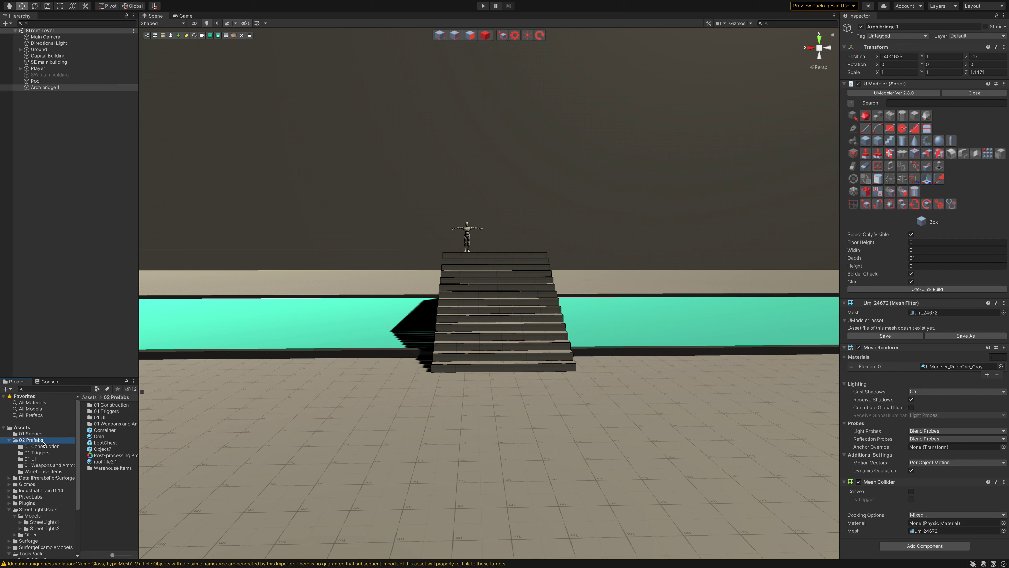
pyautogui.click(103, 449)
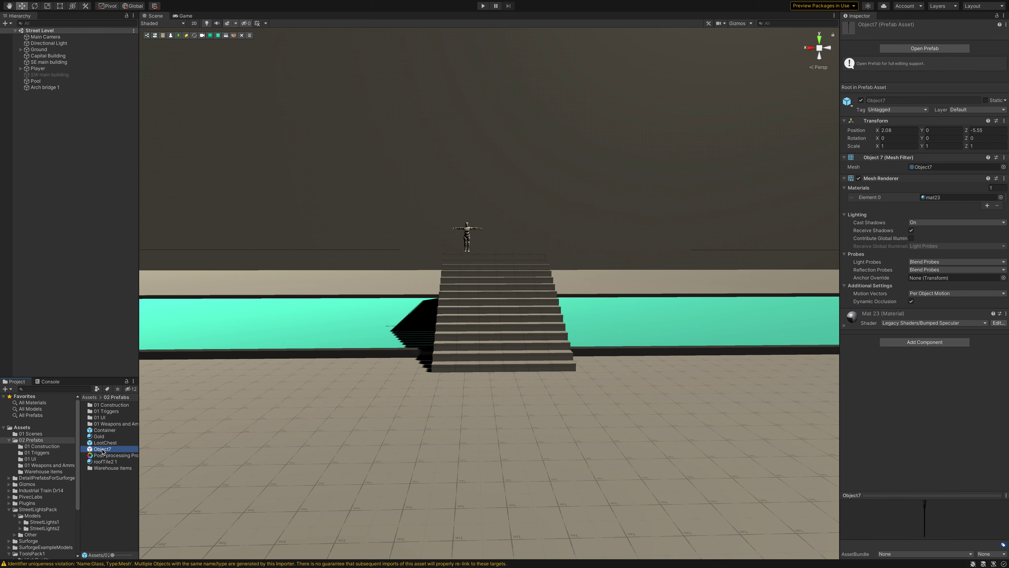
pyautogui.click(102, 450)
pyautogui.write('Street lamp')
# Confirm the Street lamp name and place the prefab at the top of the bridge stairs.
pyautogui.press('Return')
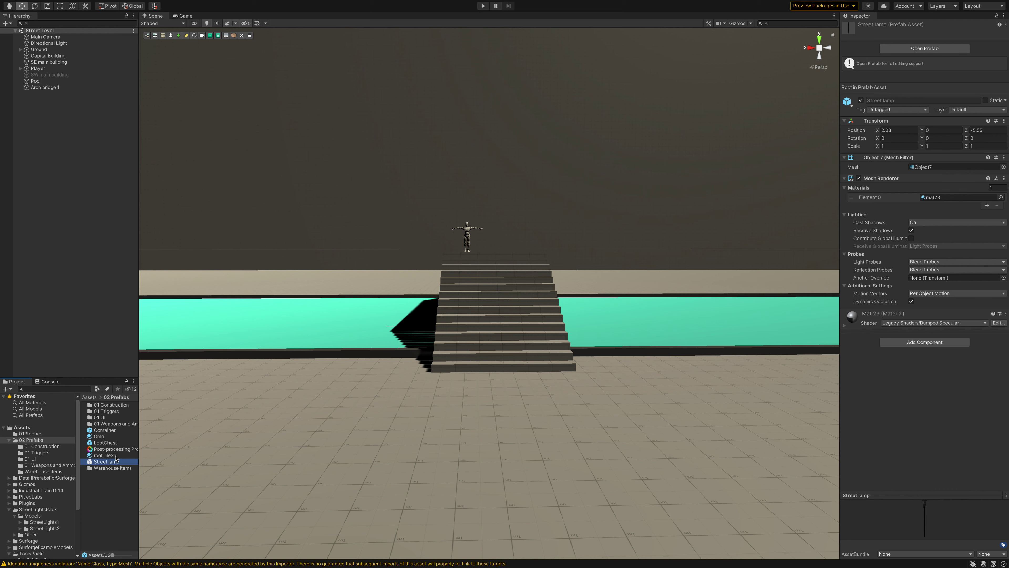
pyautogui.moveTo(106, 462); pyautogui.dragTo(522, 270)
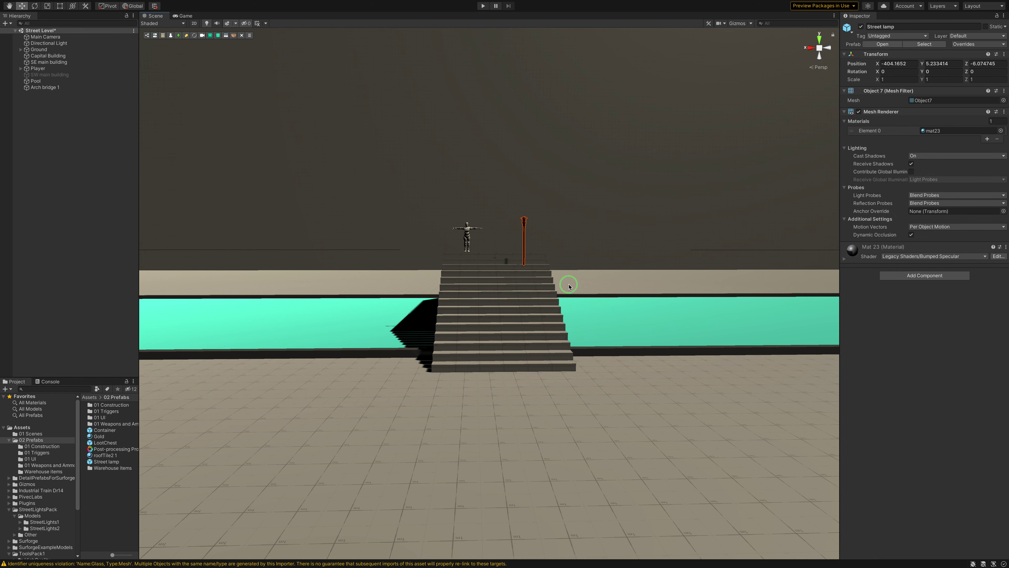
pyautogui.moveTo(568, 284)
pyautogui.mouseDown(button='right')
pyautogui.moveTo(579, 284)
pyautogui.moveTo(589, 310)
pyautogui.moveTo(291, 284)
pyautogui.mouseUp(button='right')
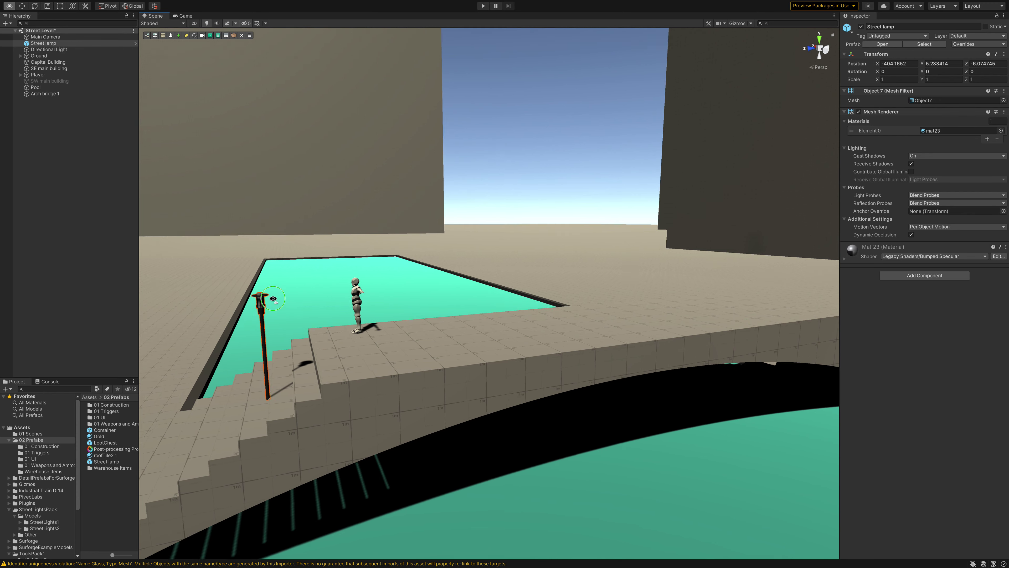
# Orbit around and frame the street lamp to check its spot beside the stairs and pool.
pyautogui.moveTo(284, 314); pyautogui.dragTo(128, 287, button='right')
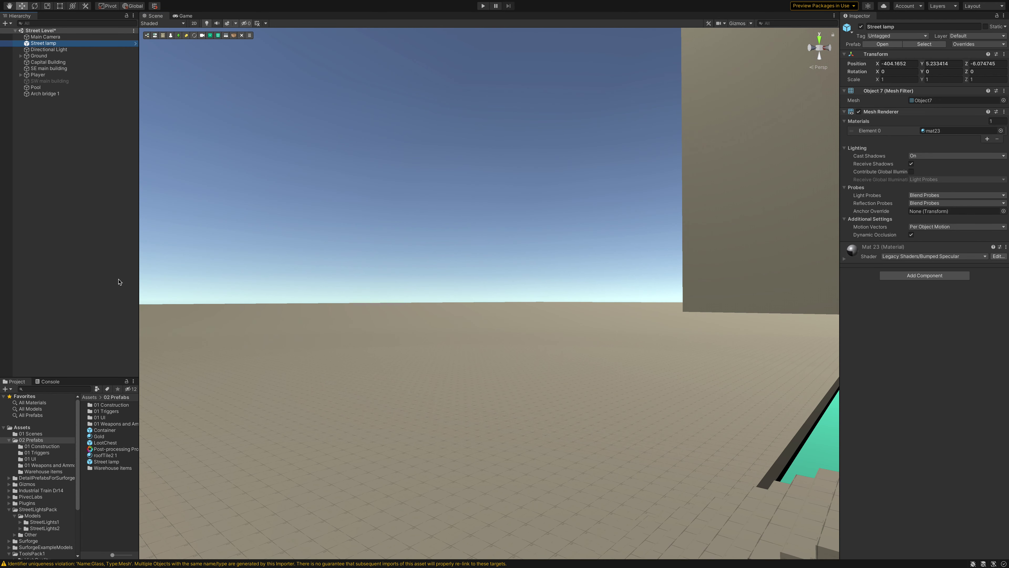
pyautogui.moveTo(278, 314); pyautogui.dragTo(439, 321, button='right')
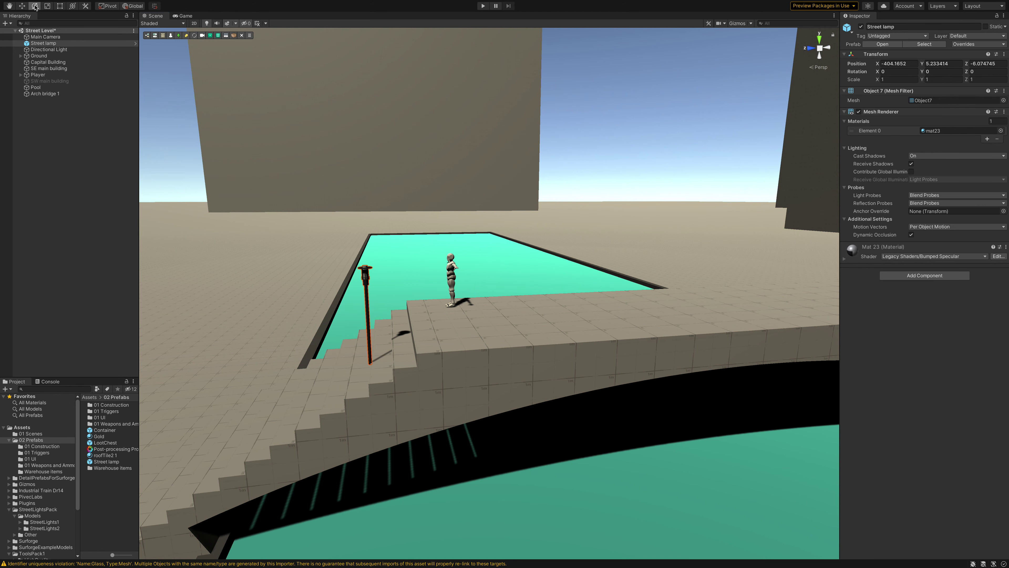
pyautogui.moveTo(315, 333)
pyautogui.mouseDown(button='right')
pyautogui.moveTo(631, 269)
pyautogui.moveTo(327, 351)
pyautogui.mouseUp(button='right')
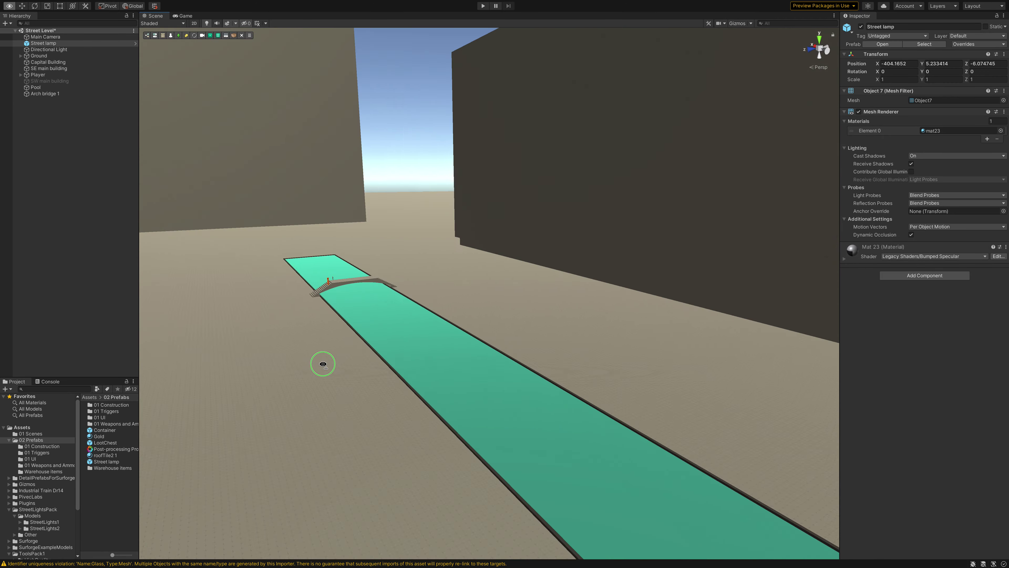
pyautogui.press('f')
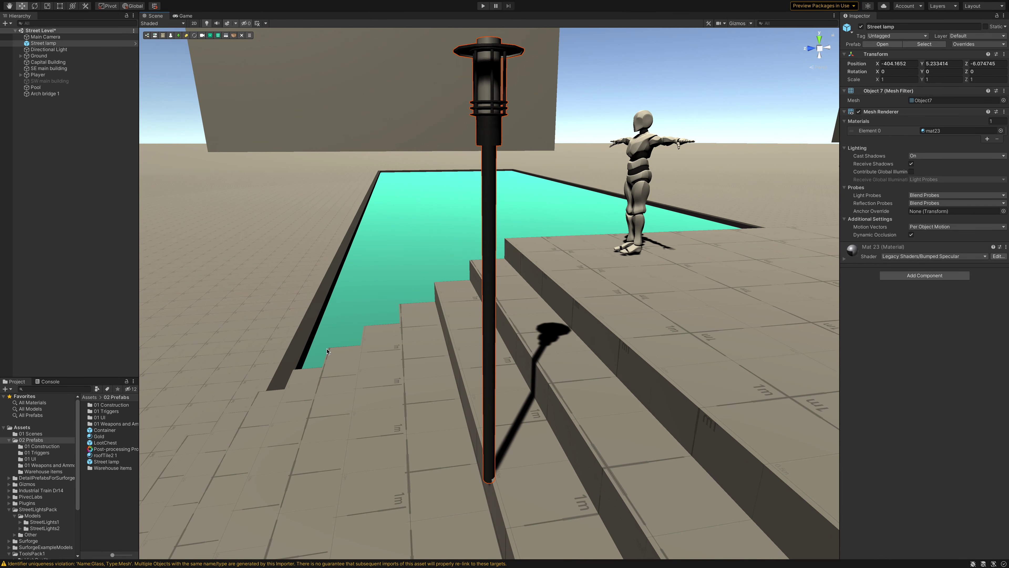
pyautogui.keyDown('alt'); pyautogui.moveTo(476, 319); pyautogui.dragTo(489, 321, button='right'); pyautogui.keyUp('alt')
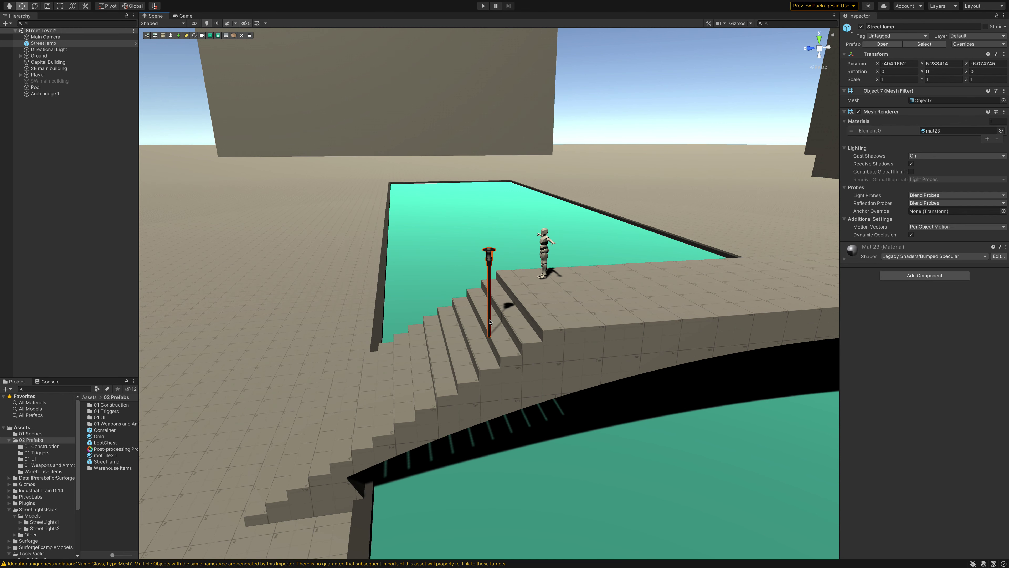
# Select the Street lamp, set Y to 6.2, and slide it to X -405, Z -10.3 over the deck.
pyautogui.click(493, 309)
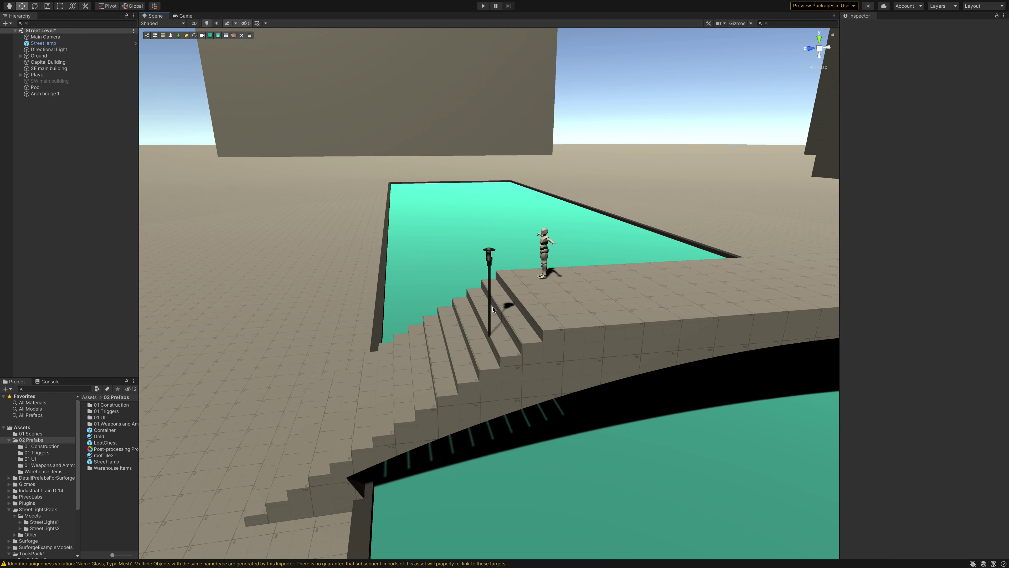
pyautogui.click(490, 259)
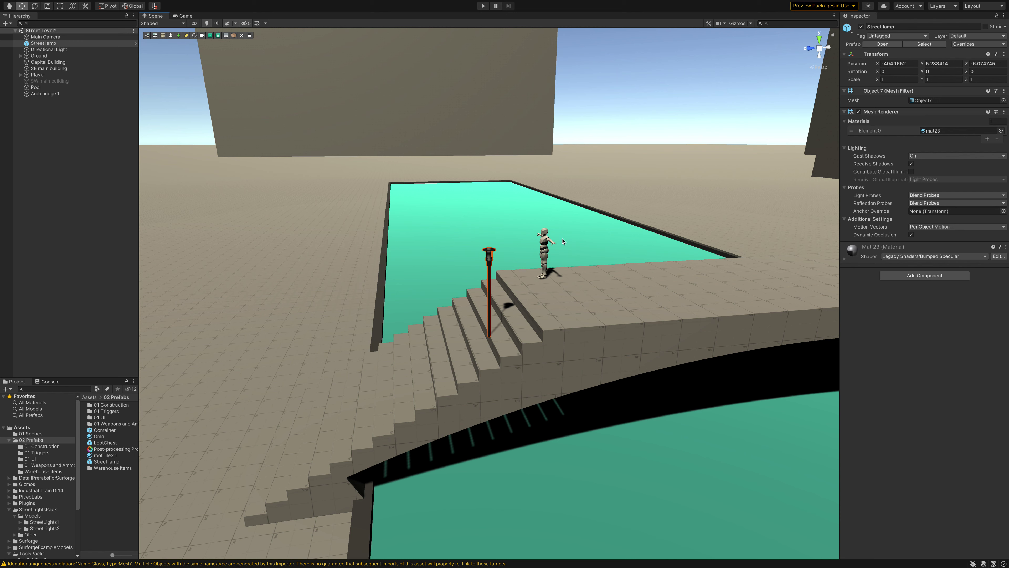
pyautogui.click(930, 64)
pyautogui.write('6.2')
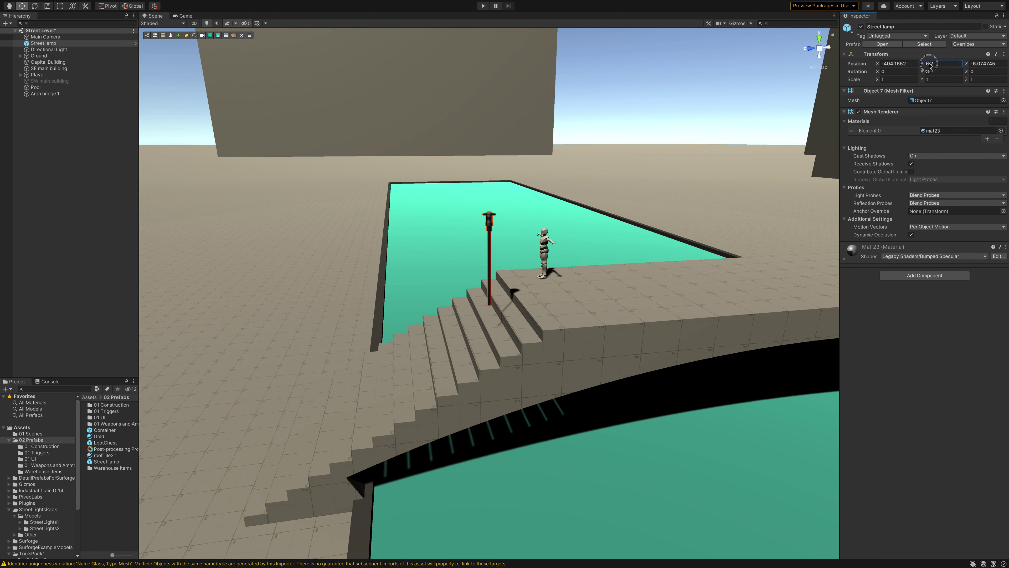
pyautogui.click(880, 64)
pyautogui.moveTo(879, 64); pyautogui.dragTo(879, 66)
pyautogui.keyDown('alt'); pyautogui.moveTo(732, 139); pyautogui.dragTo(902, 148); pyautogui.keyUp('alt')
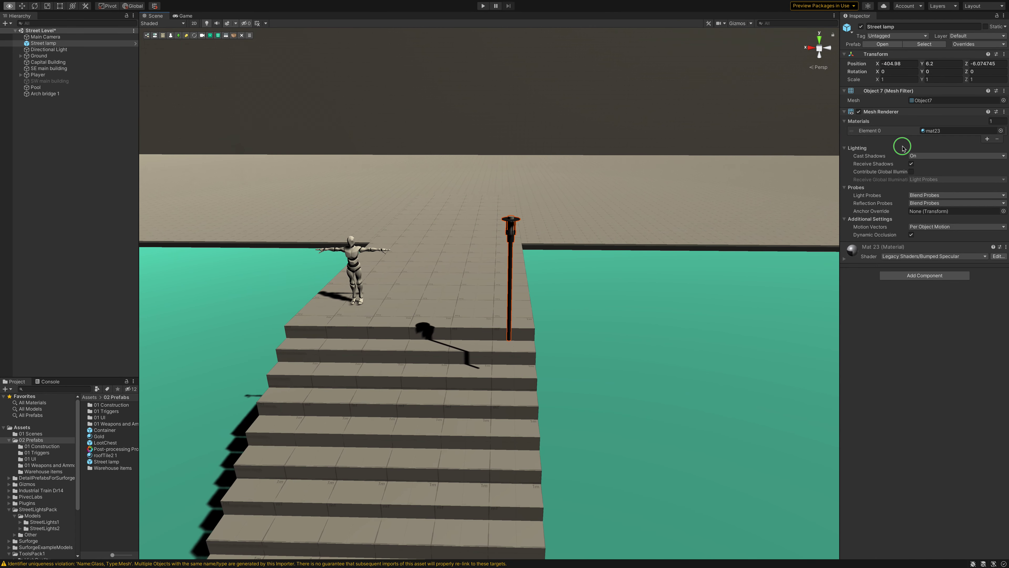
pyautogui.moveTo(877, 64); pyautogui.dragTo(881, 66)
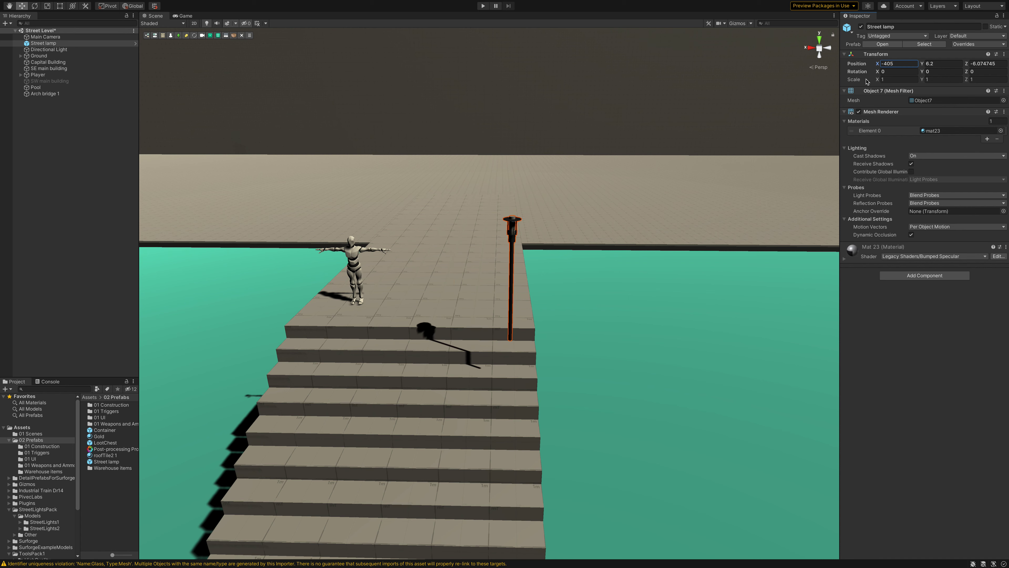
pyautogui.moveTo(968, 64); pyautogui.dragTo(968, 65)
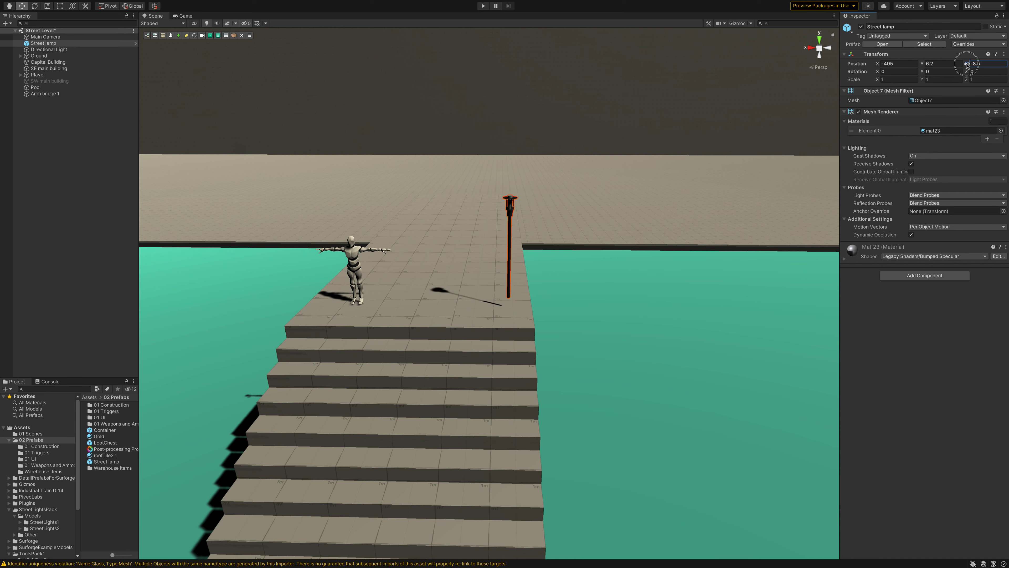
# Correct the Street lamp's Y position to 5.9.
pyautogui.click(928, 64)
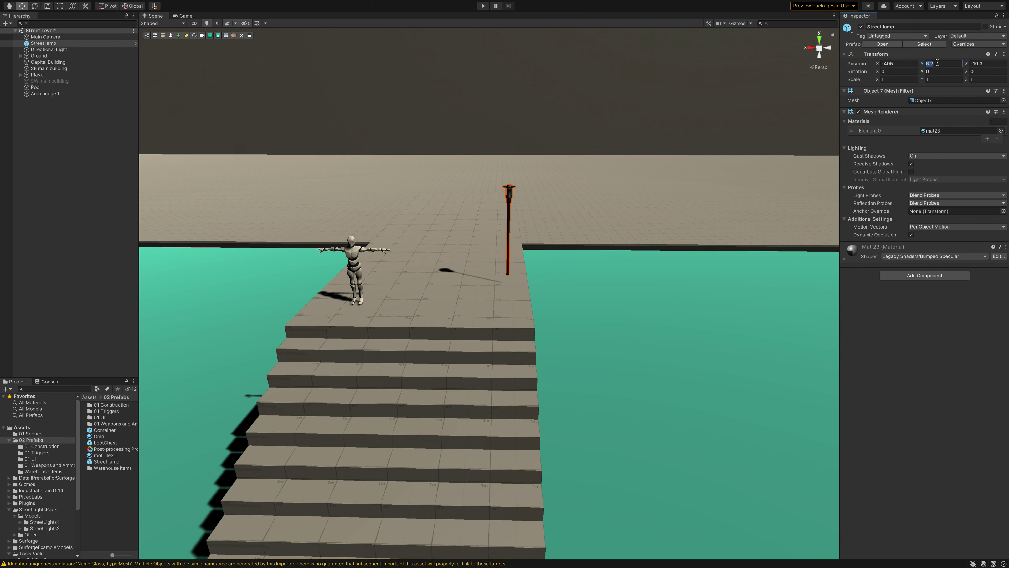
pyautogui.write('6')
pyautogui.press('BackSpace')
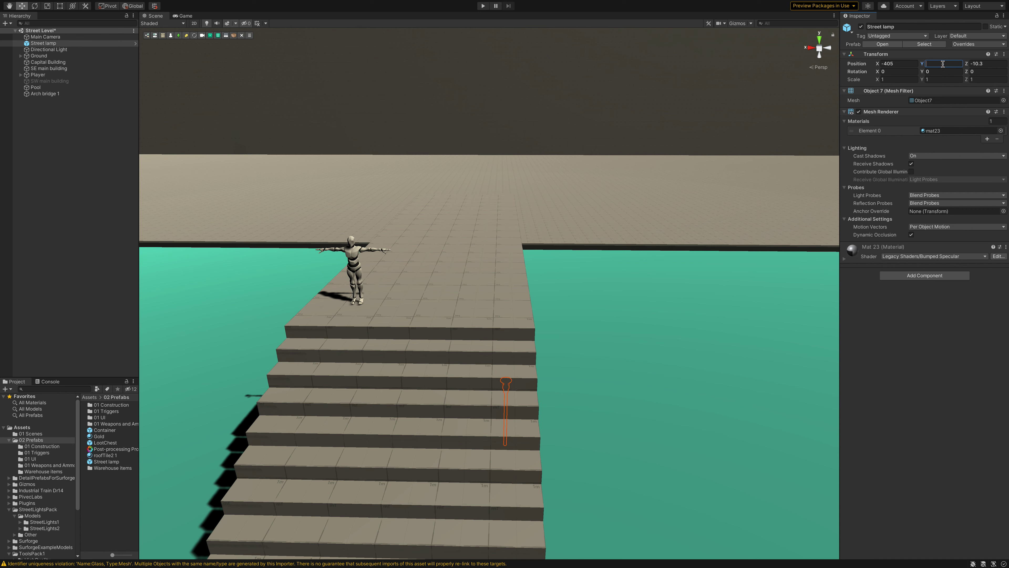
pyautogui.write('5.')
pyautogui.write('8')
pyautogui.press('BackSpace')
pyautogui.write('9')
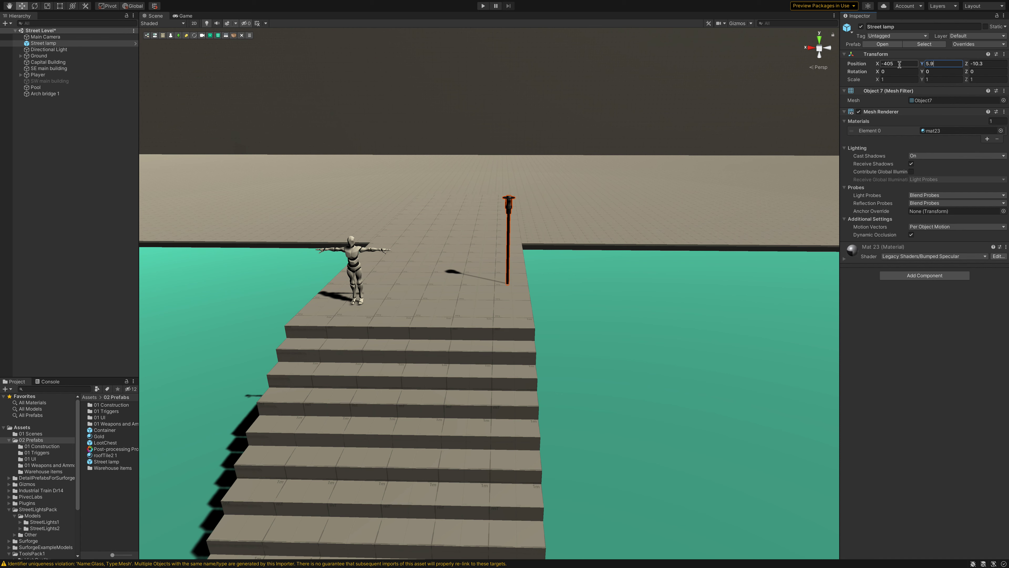
# Nudge the street lamp to Position X -405.56, then pull the view back to show the bridge.
pyautogui.moveTo(877, 64); pyautogui.dragTo(877, 65)
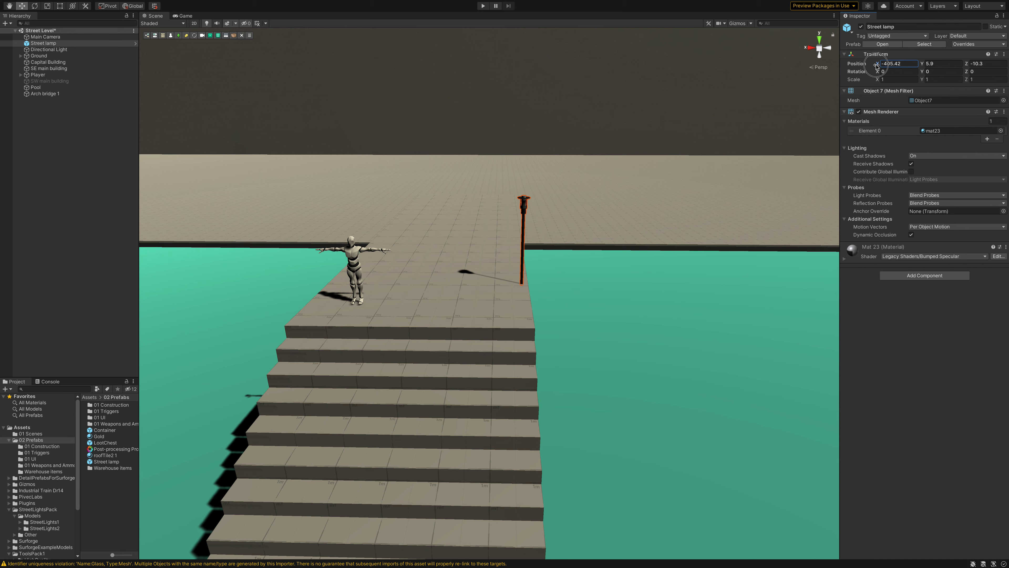
pyautogui.moveTo(877, 66); pyautogui.dragTo(878, 67)
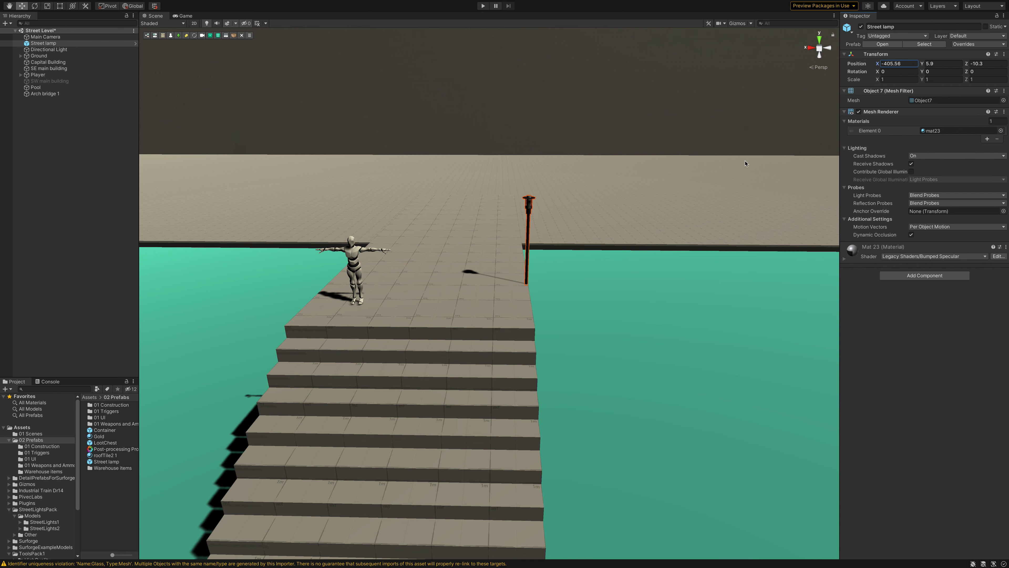
pyautogui.moveTo(745, 163); pyautogui.dragTo(716, 152, button='right')
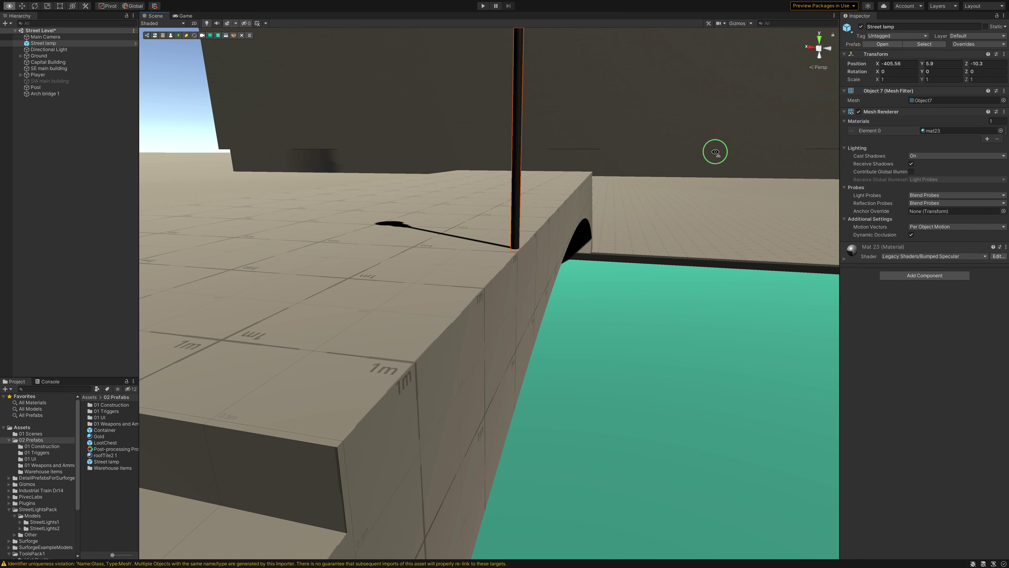
pyautogui.moveTo(716, 152); pyautogui.dragTo(615, 194, button='right')
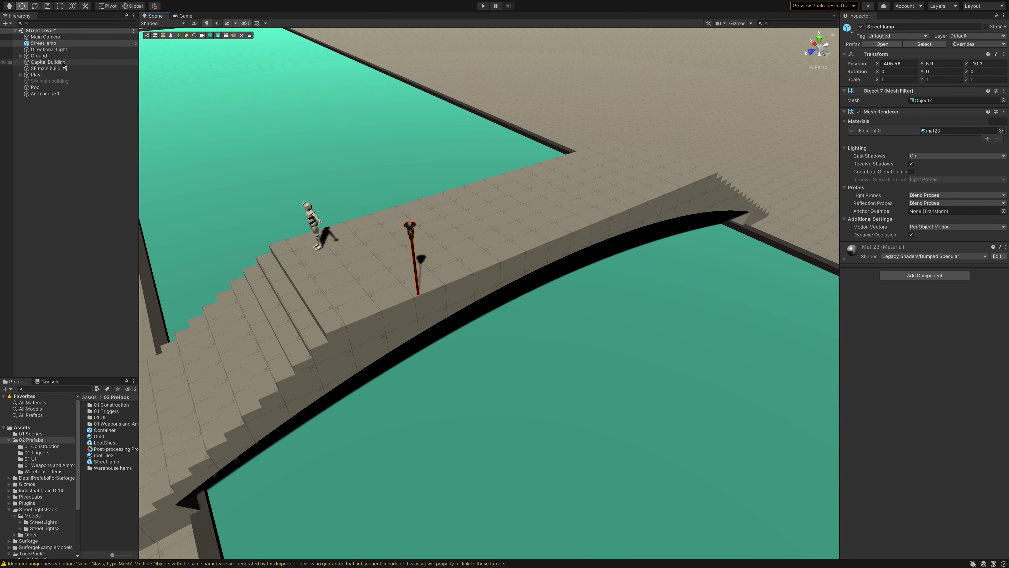
# Select Arch bridge 1 and open the material picker for its Element 0 slot.
pyautogui.click(316, 255)
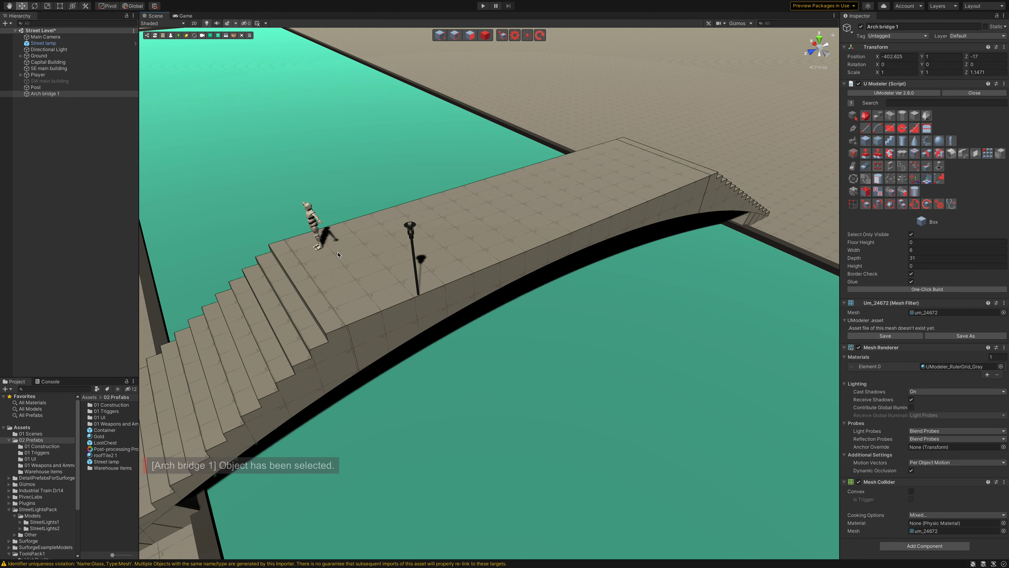
pyautogui.click(488, 36)
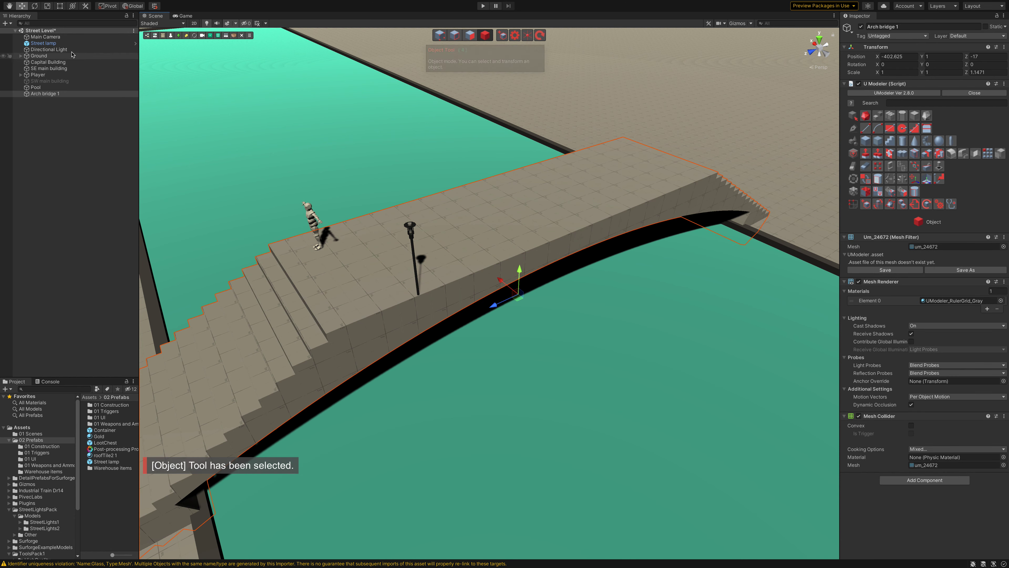
pyautogui.click(66, 44)
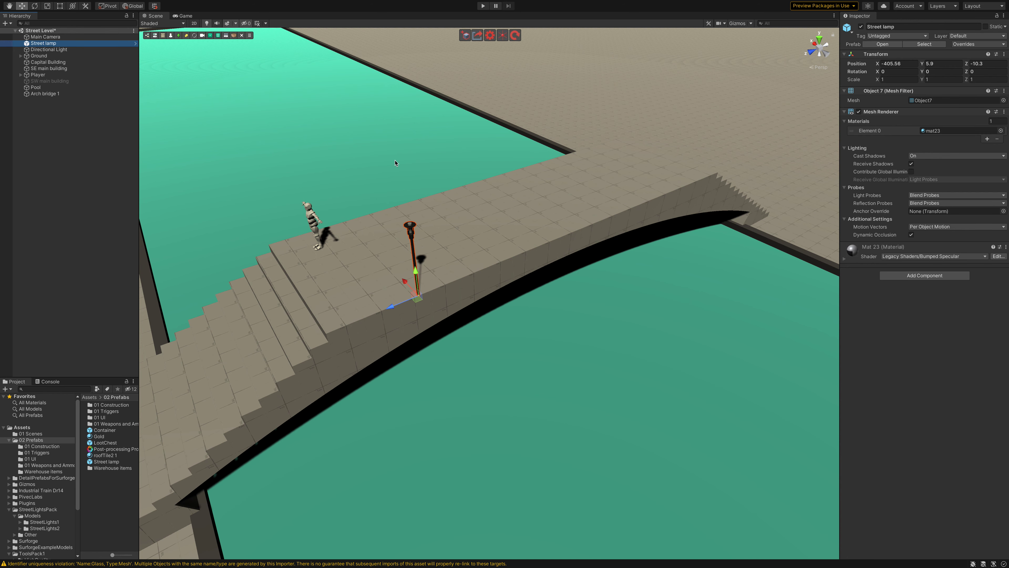
pyautogui.click(497, 207)
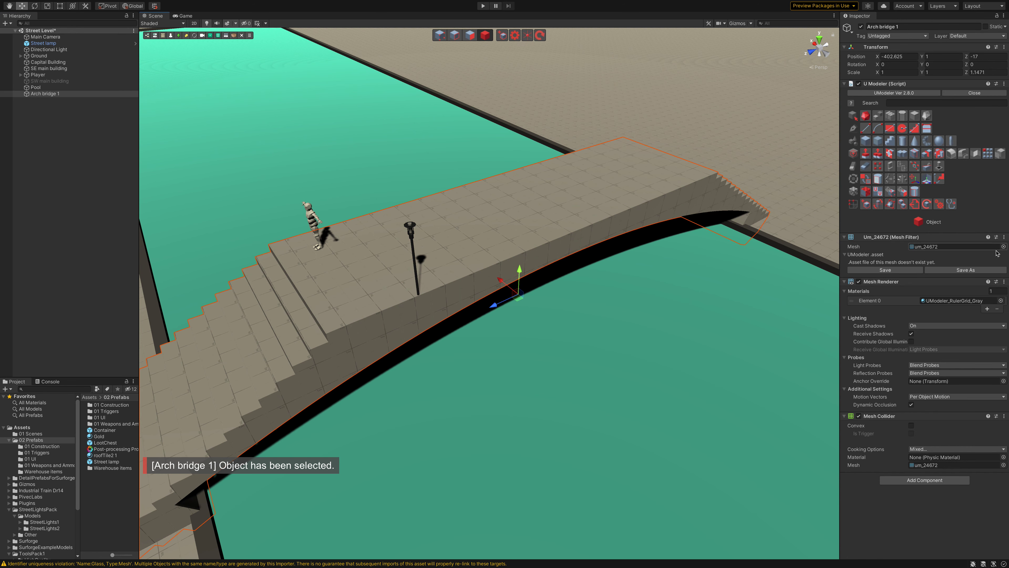
pyautogui.click(1001, 300)
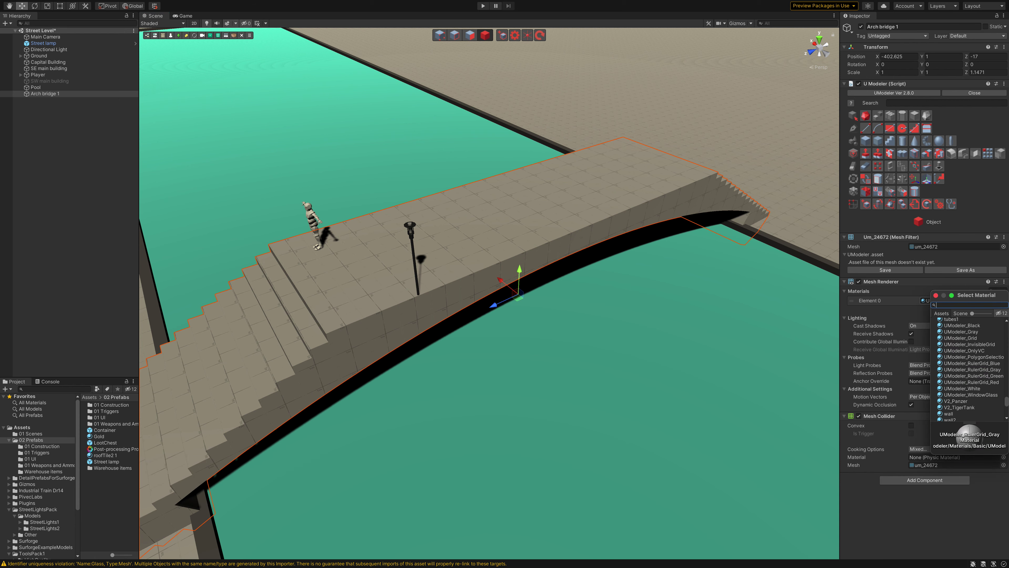
# Preview RulerGrid_Blue, wall2, wallOld and sandstone-and-plaster materials on the bridge.
pyautogui.click(999, 363)
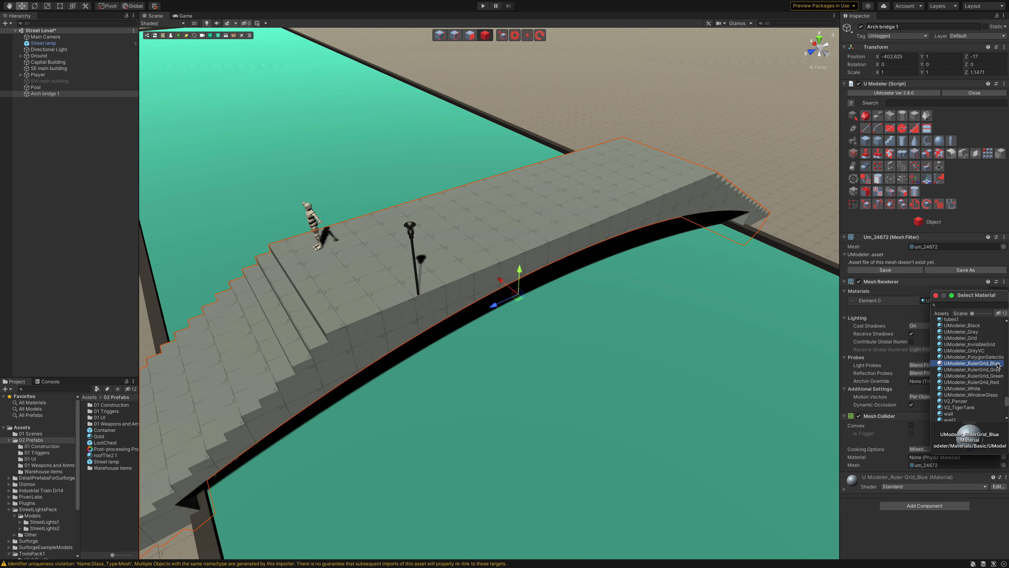
pyautogui.press('Down')
pyautogui.press('Down')
pyautogui.press('Down')
pyautogui.press('Down')
pyautogui.press('Down')
pyautogui.press('Down')
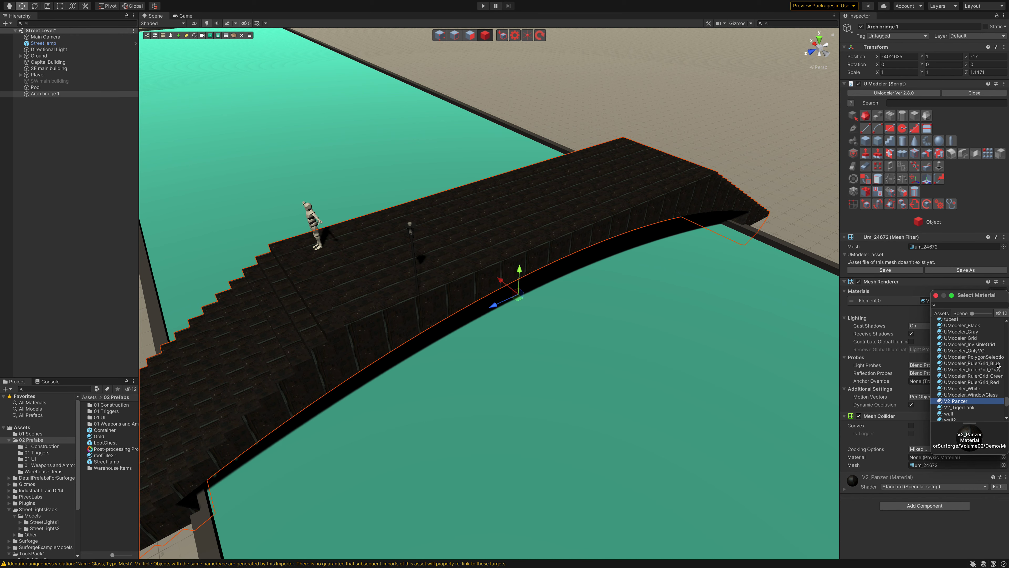
pyautogui.press('Down')
pyautogui.press('Up')
pyautogui.press('Down')
pyautogui.press('Down')
pyautogui.press('Down')
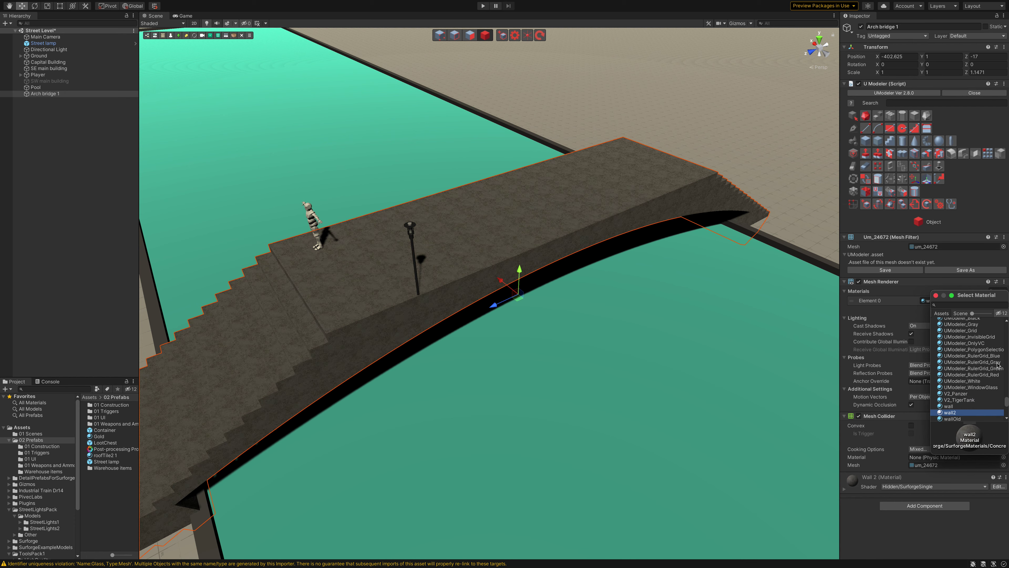
pyautogui.press('Down')
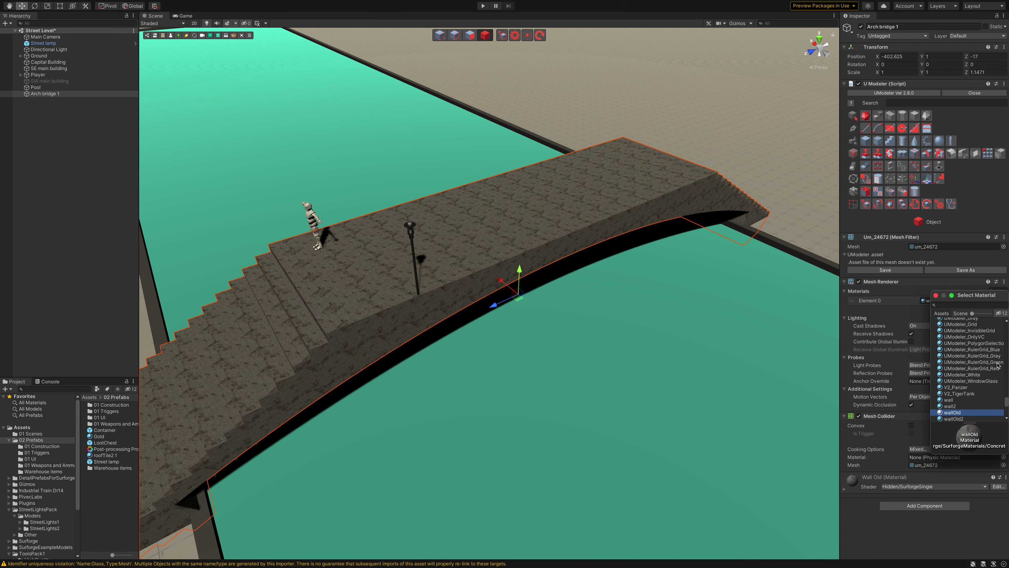
pyautogui.press('Down')
pyautogui.press('Down')
pyautogui.press('Down')
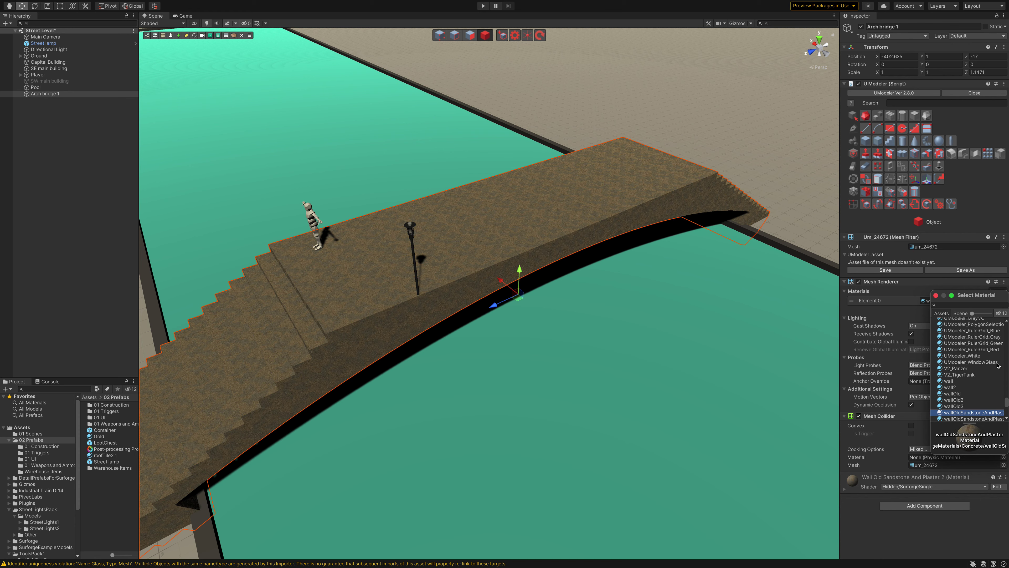
pyautogui.press('Down')
pyautogui.scroll(4, 993, 366)
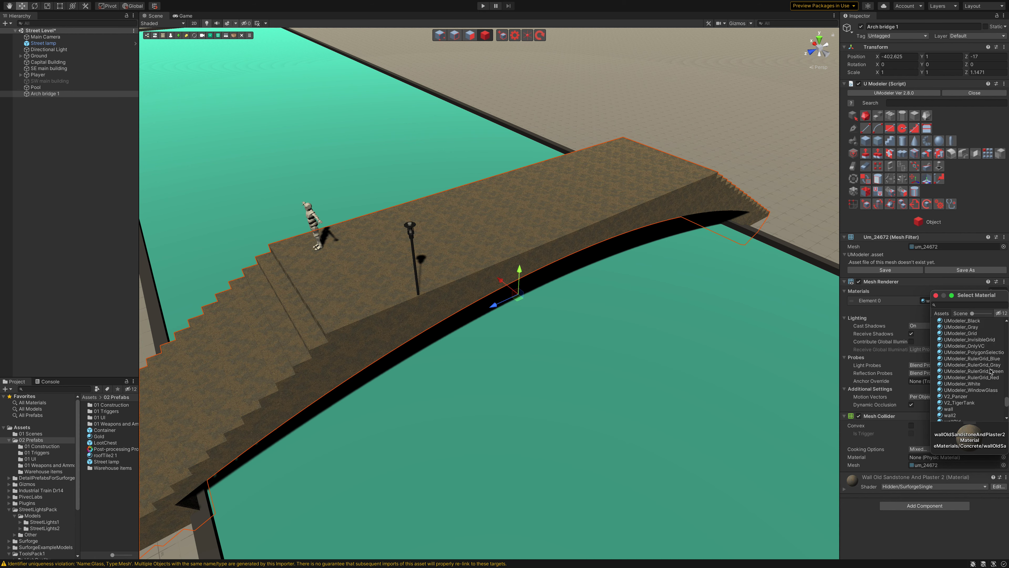
# Filter the materials by 'ston' and compare the stone and sandstone-and-plaster materials.
pyautogui.click(969, 304)
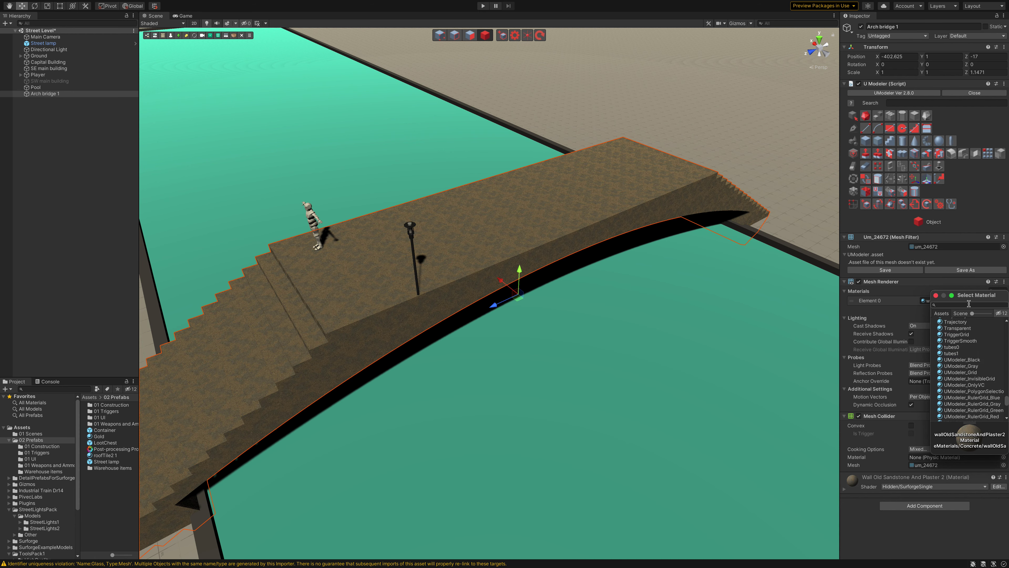
pyautogui.write('ston')
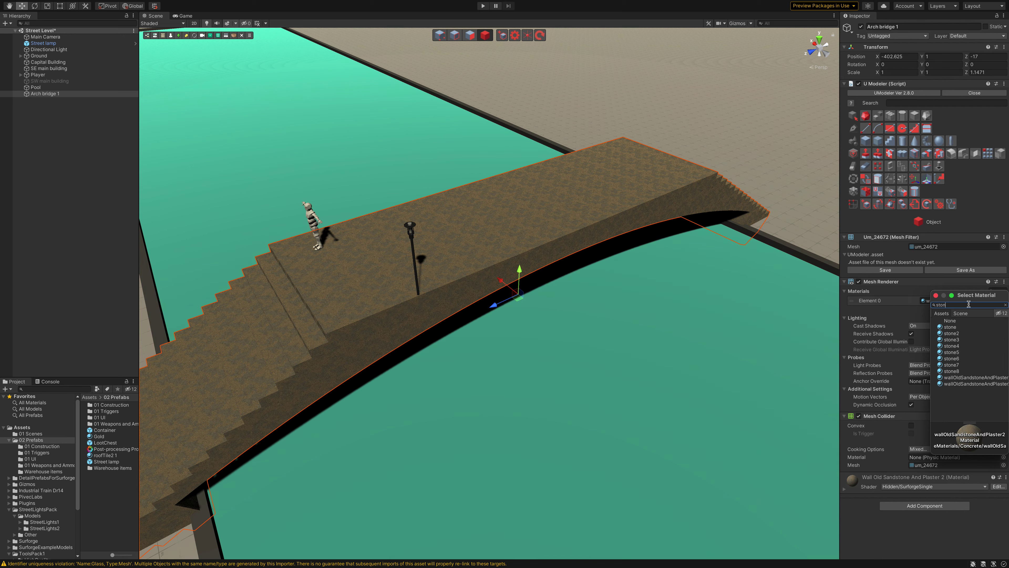
pyautogui.click(959, 327)
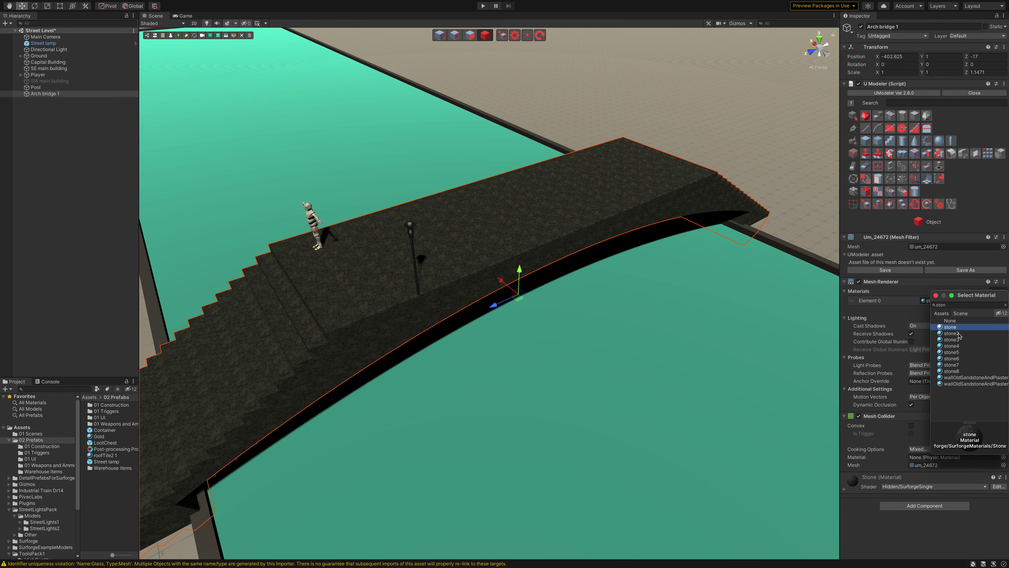
pyautogui.click(965, 378)
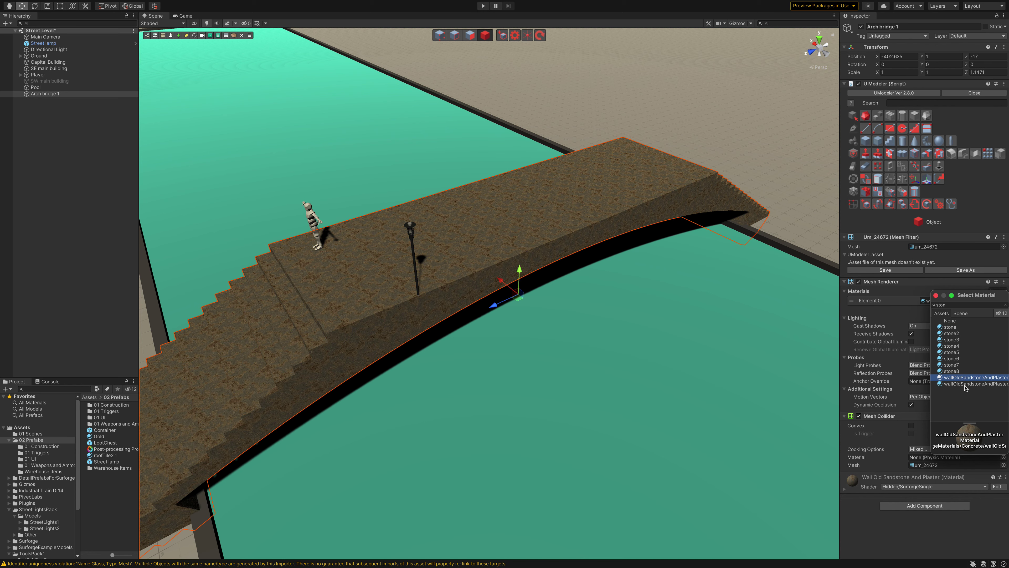
pyautogui.click(965, 384)
pyautogui.click(955, 329)
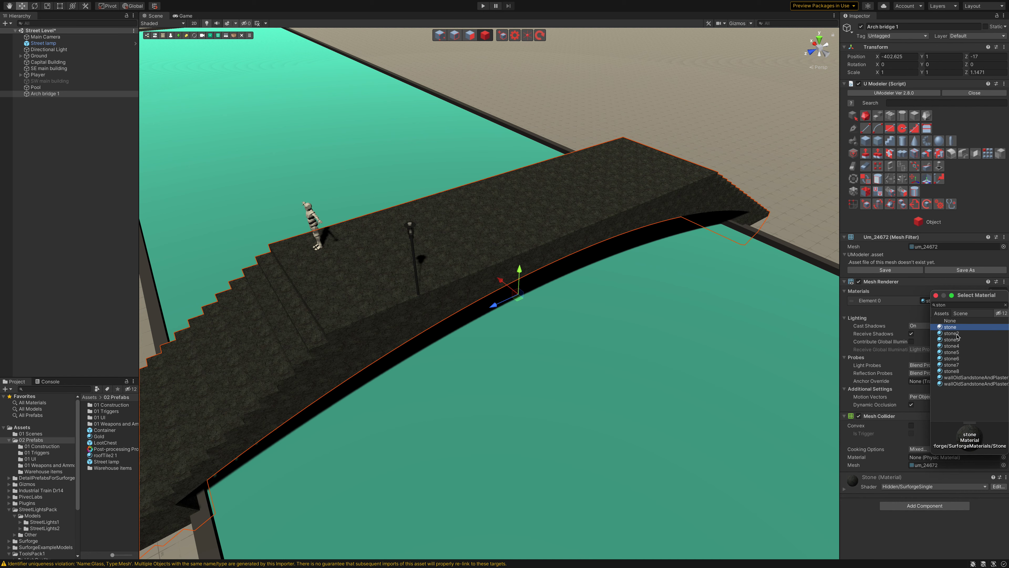
# Try stone2 through stone7 on the bridge and settle on the lighter stone2.
pyautogui.click(957, 334)
pyautogui.click(958, 339)
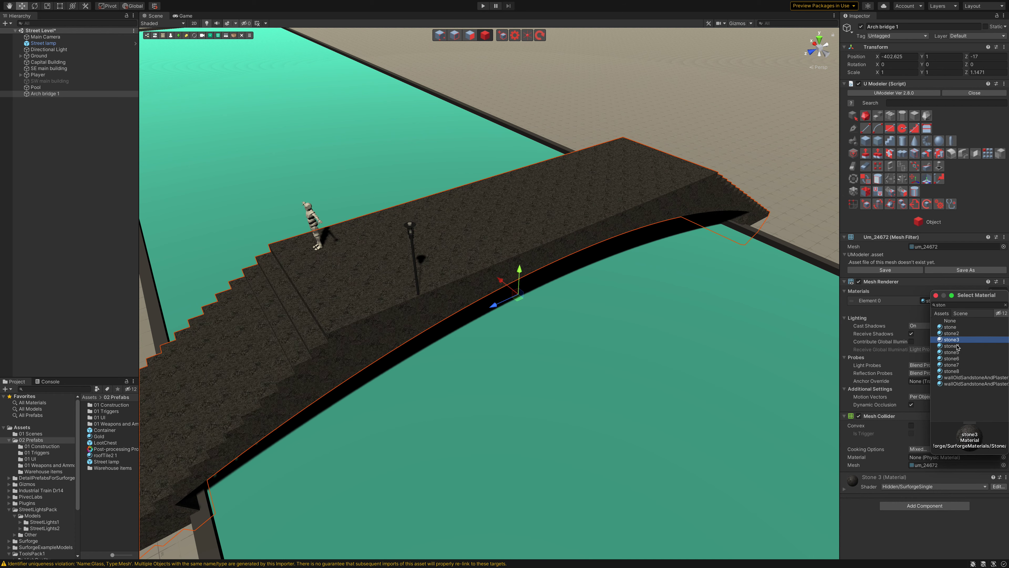
pyautogui.click(958, 347)
pyautogui.click(958, 353)
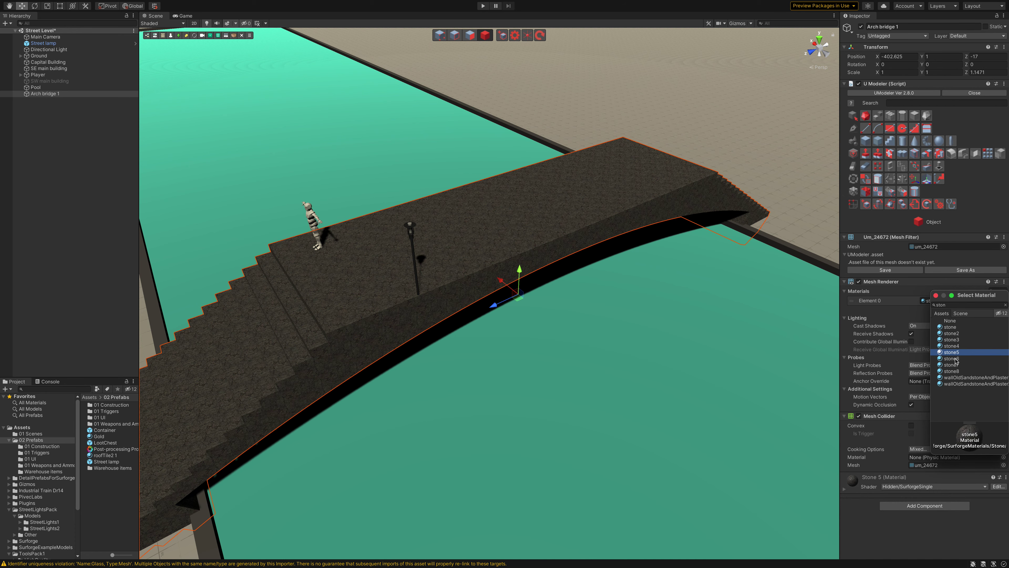
pyautogui.click(957, 359)
pyautogui.click(954, 365)
pyautogui.click(952, 375)
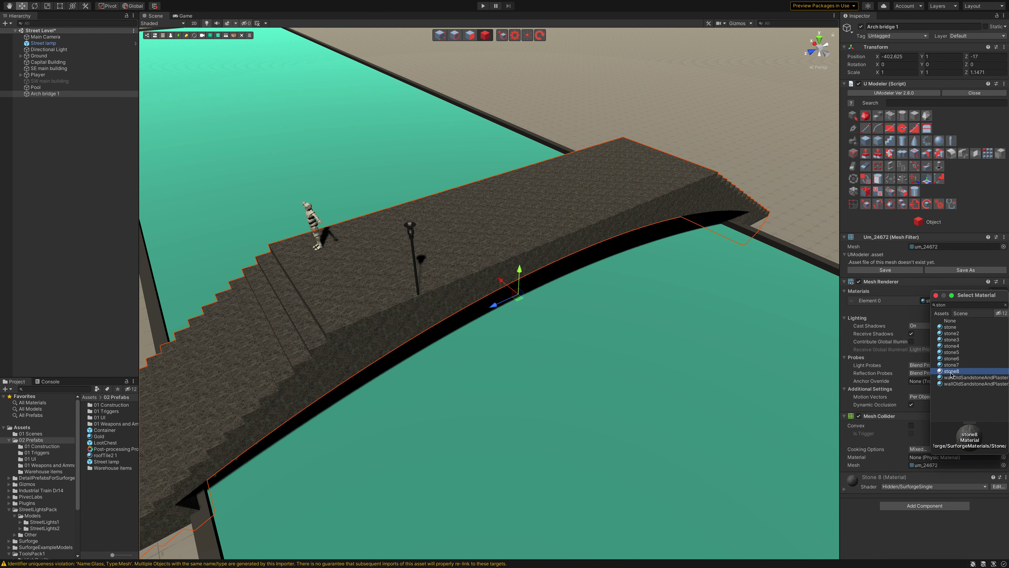
pyautogui.click(957, 327)
pyautogui.click(959, 334)
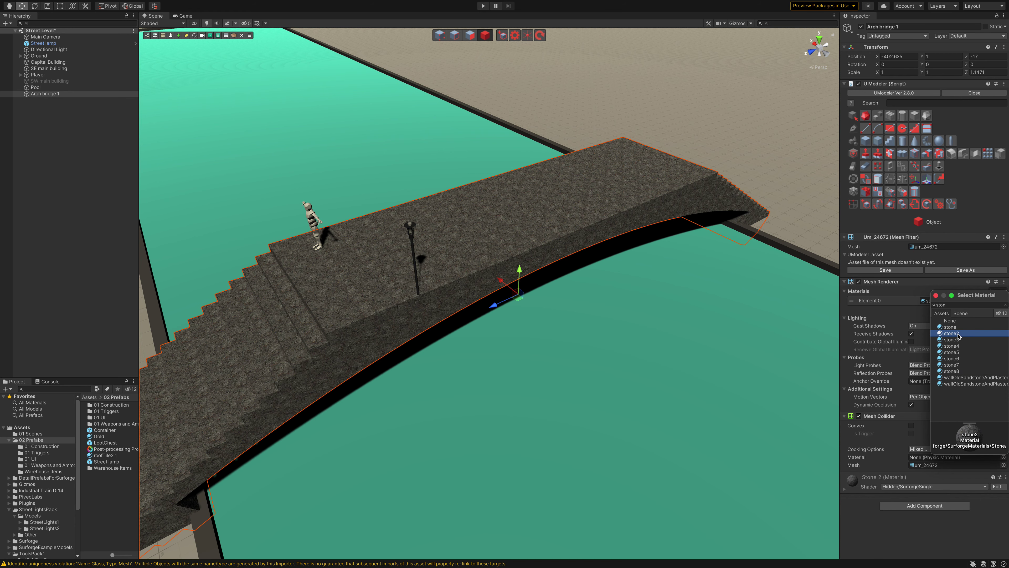
# Assign stone2 to the bridge and duplicate the stone2 material asset.
pyautogui.doubleClick(961, 337)
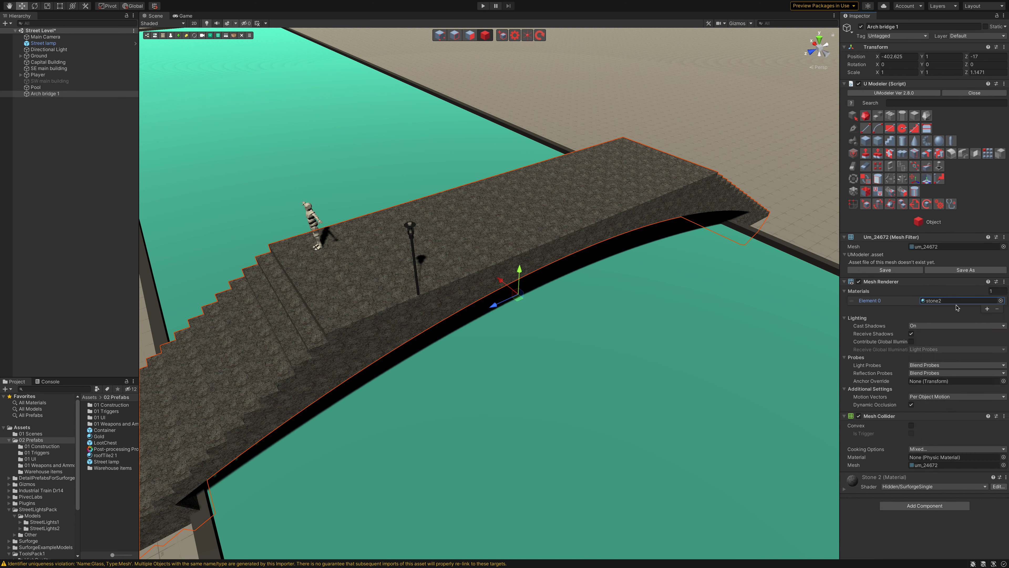
pyautogui.click(954, 301)
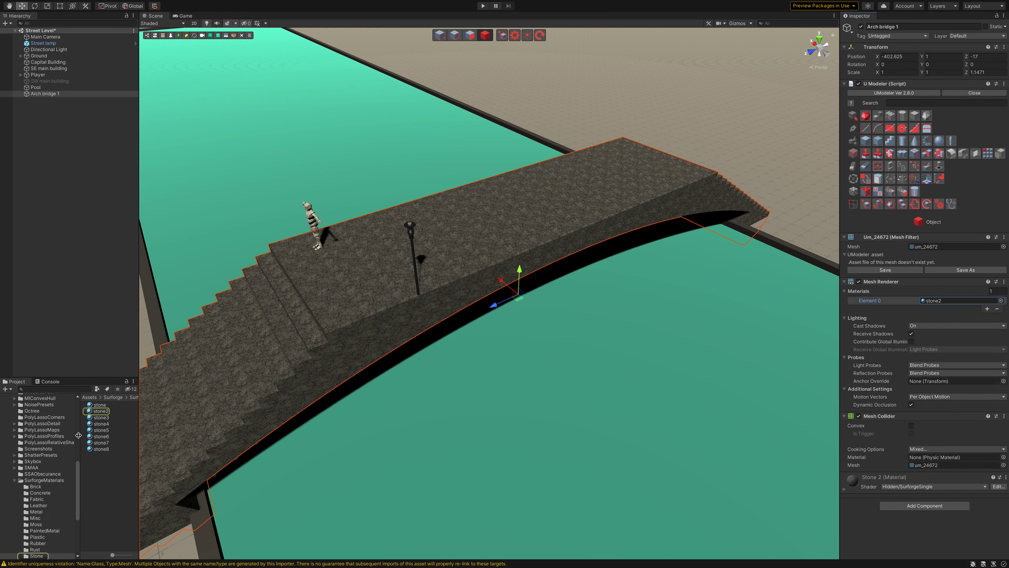
pyautogui.click(100, 411)
pyautogui.hotkey('ctrl', 'd')
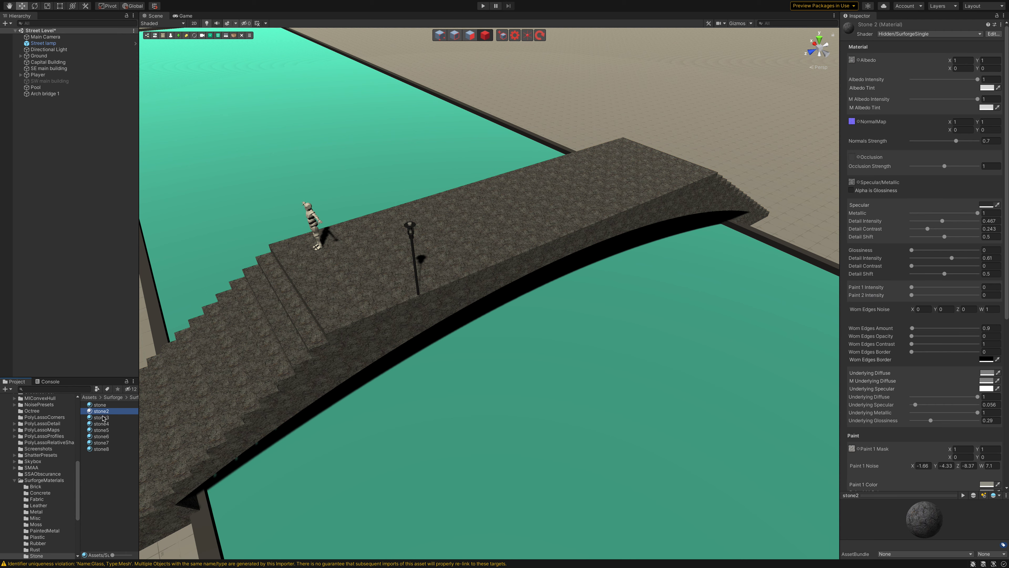
# Move the stone2 1 copy into 02 Prefabs and apply it to the bridge.
pyautogui.scroll(5, 60, 428)
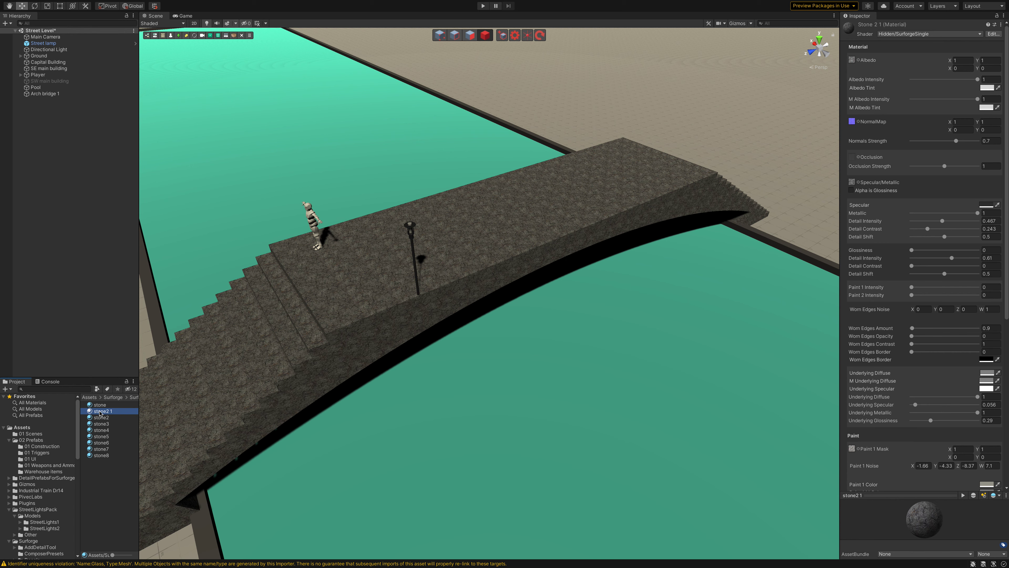
pyautogui.moveTo(100, 414); pyautogui.dragTo(37, 440)
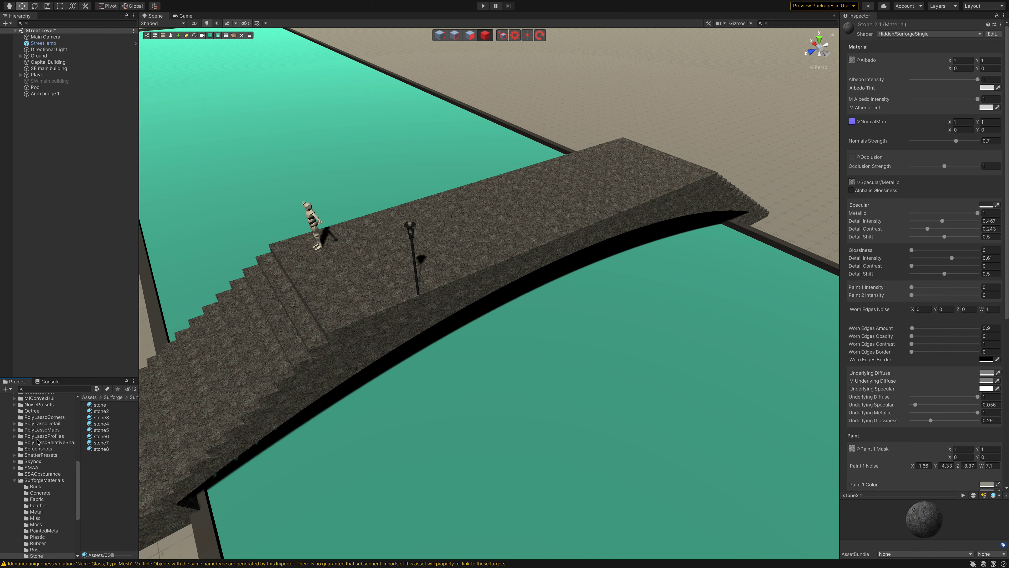
pyautogui.scroll(10, 37, 440)
pyautogui.click(37, 440)
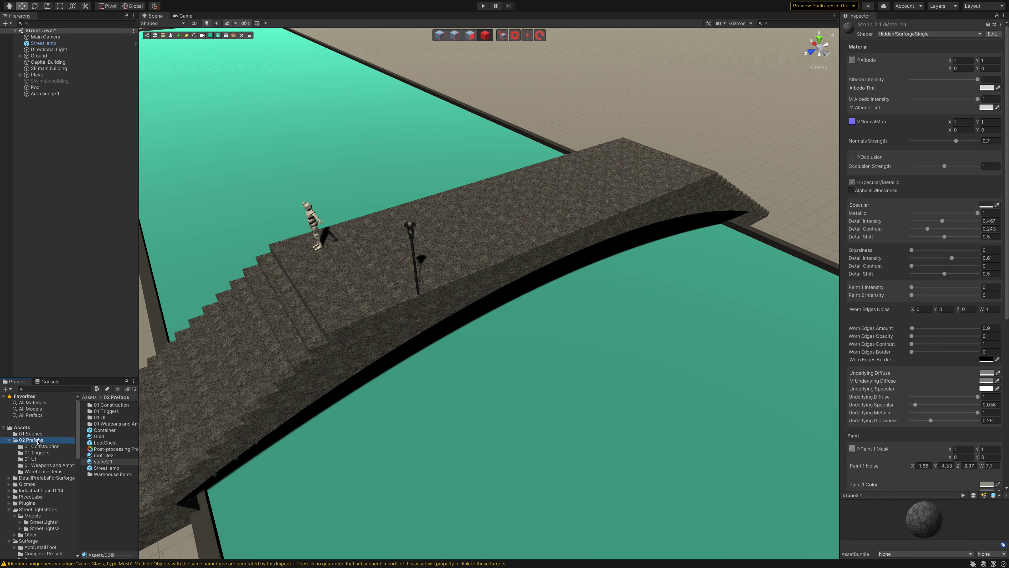
pyautogui.moveTo(98, 465); pyautogui.dragTo(304, 354)
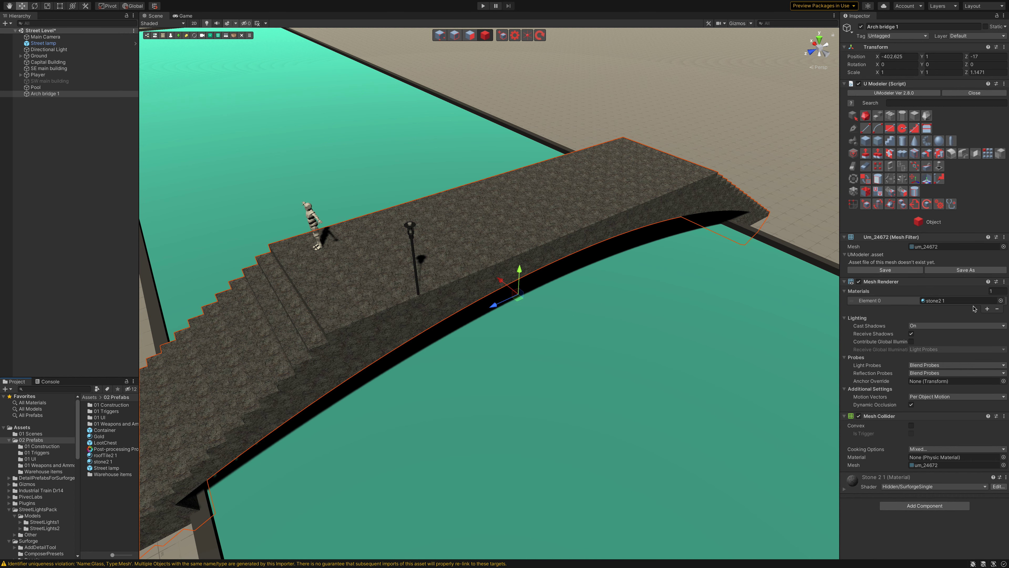
# Expand the Stone 2 1 material and try the Standard (Specular setup) shader, then undo it.
pyautogui.click(844, 490)
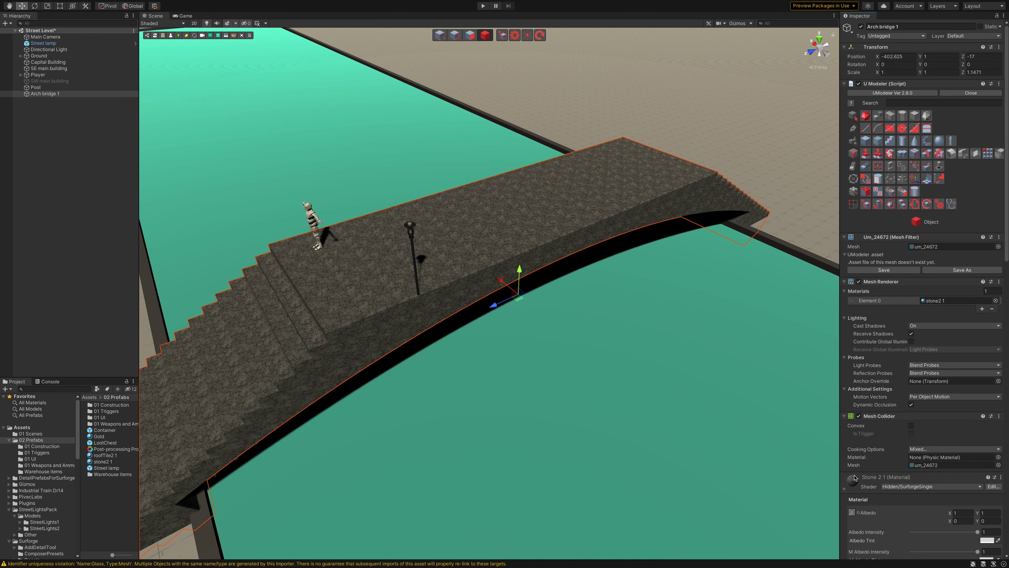
pyautogui.scroll(-10, 884, 430)
pyautogui.scroll(4, 921, 263)
pyautogui.scroll(4, 926, 254)
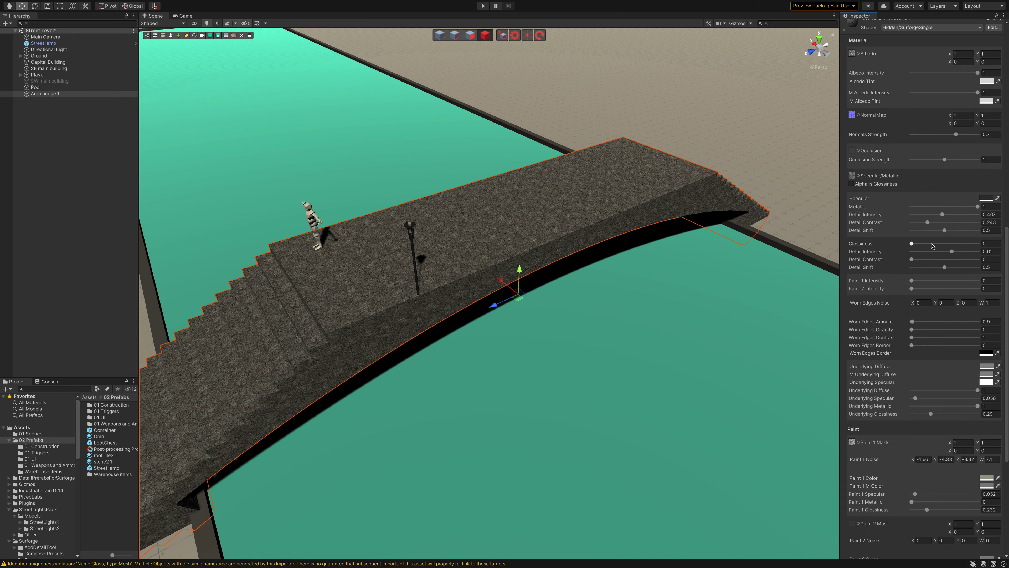
pyautogui.scroll(4, 934, 247)
pyautogui.click(930, 128)
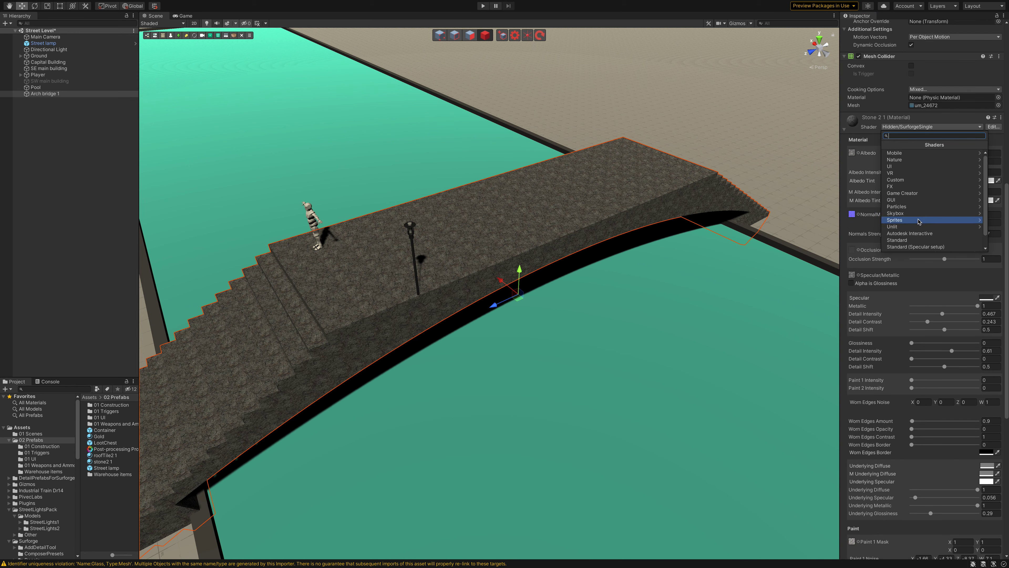
pyautogui.click(918, 246)
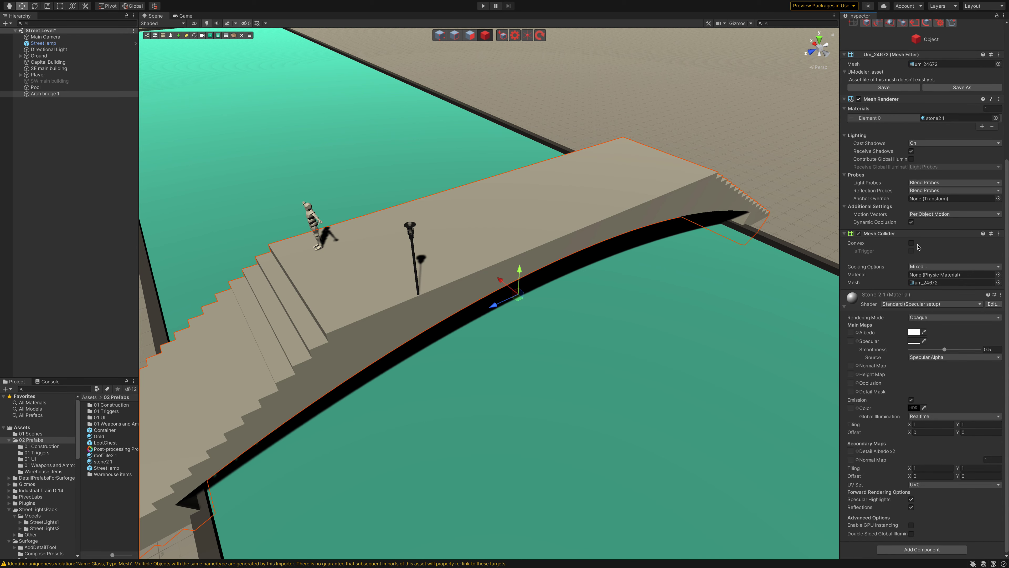
pyautogui.hotkey('ctrl', 'z')
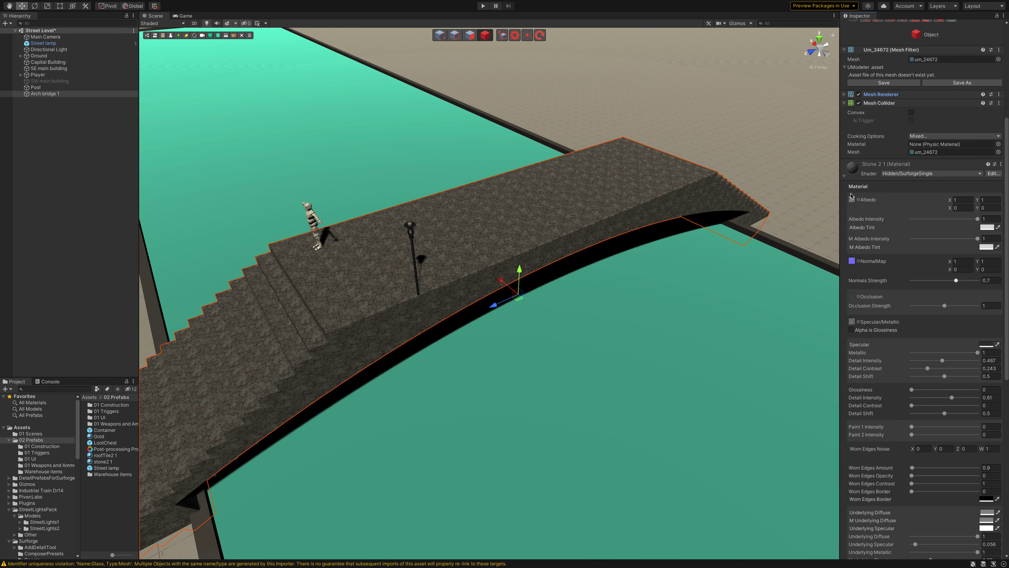
# Locate the material's albedo and normal textures, then switch its shader to Standard.
pyautogui.click(853, 200)
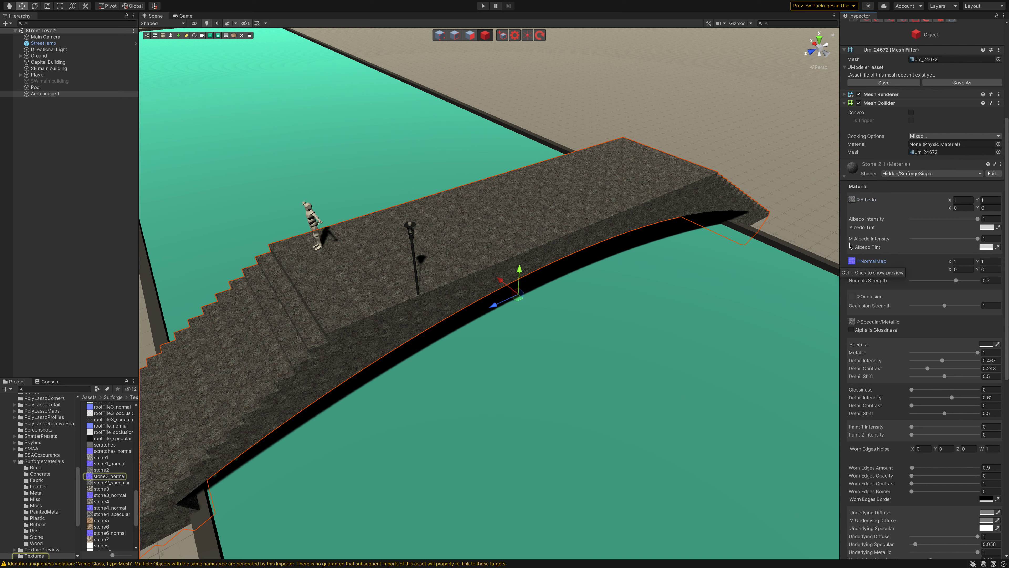
pyautogui.click(853, 201)
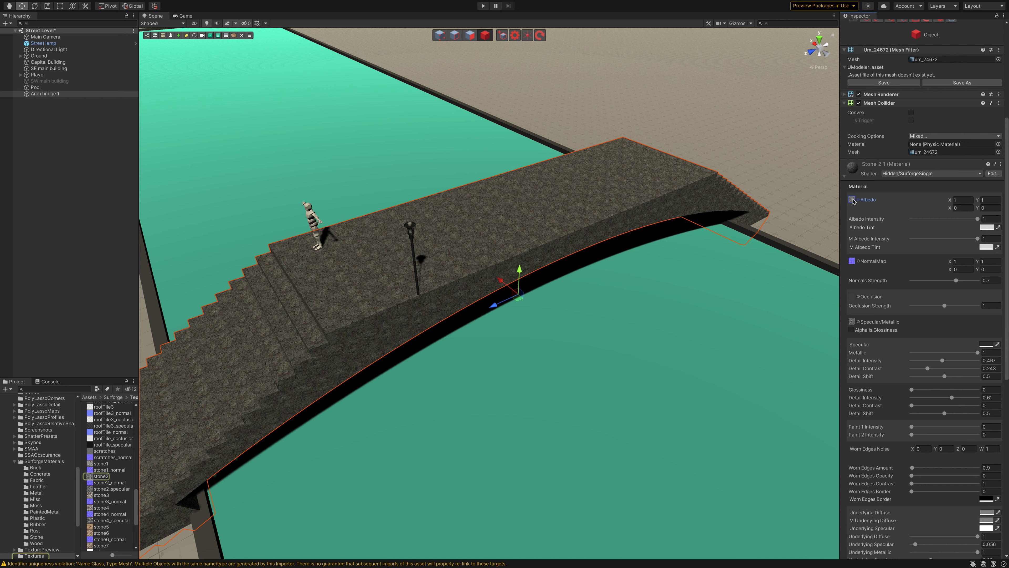
pyautogui.click(907, 175)
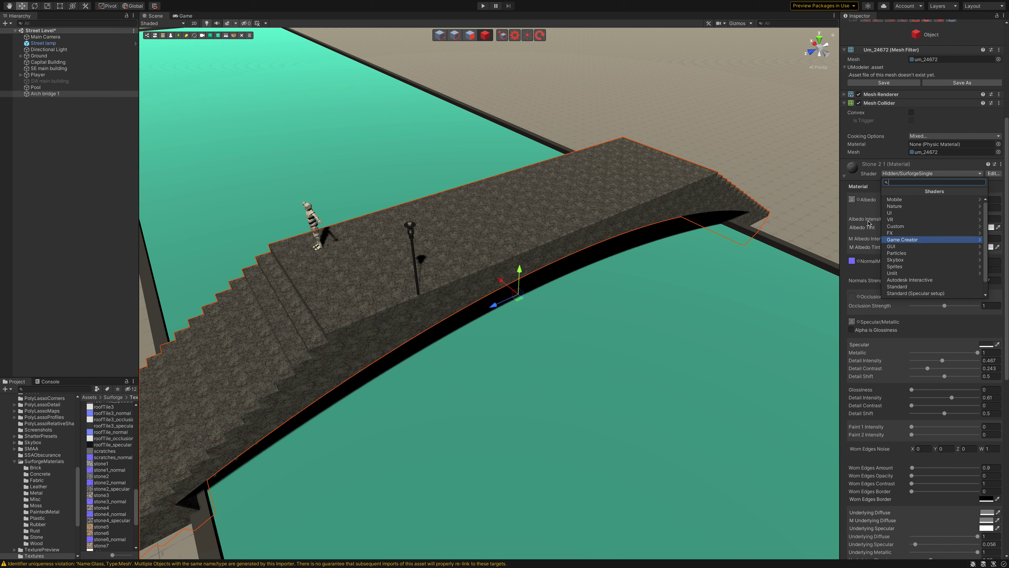
pyautogui.click(854, 201)
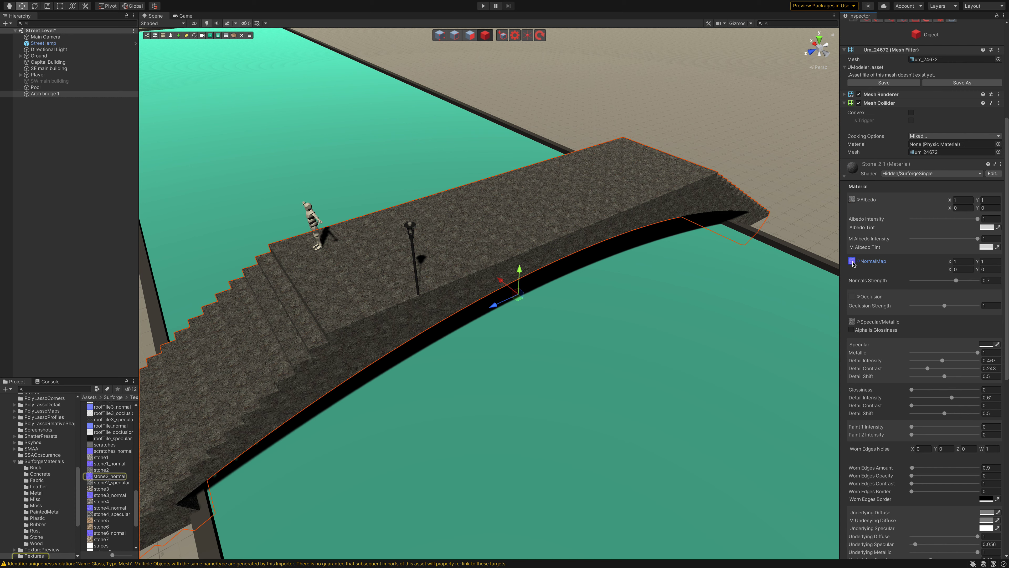
pyautogui.click(913, 174)
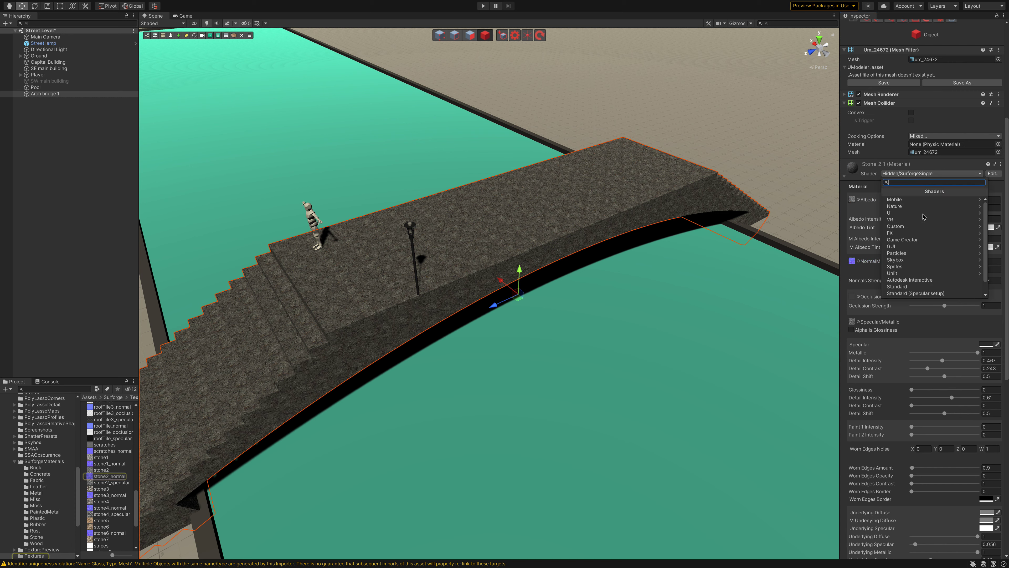
pyautogui.click(913, 287)
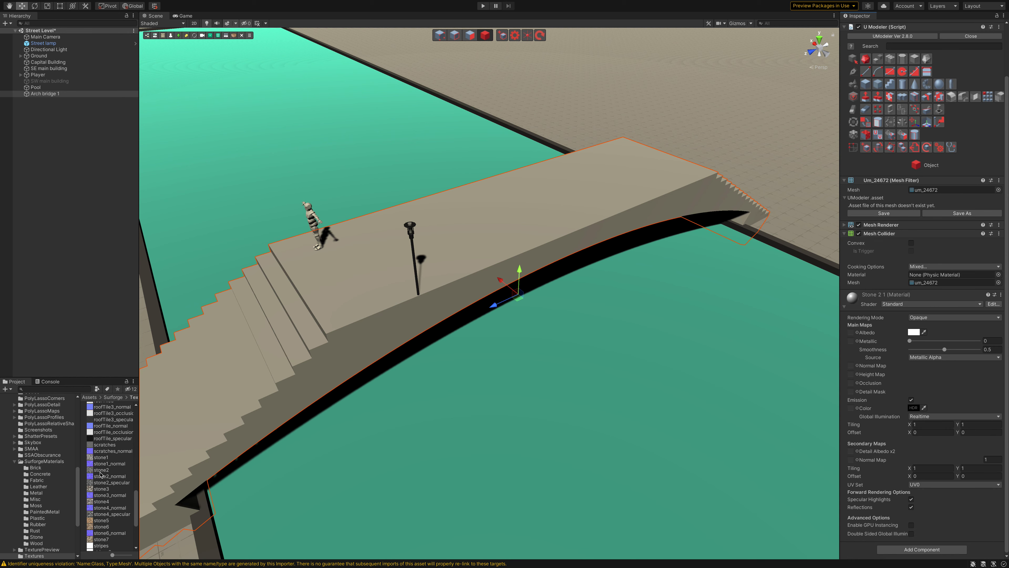
# Assign stone2 as the Albedo and stone2_normal as the Normal Map of Stone 2 1.
pyautogui.moveTo(101, 470)
pyautogui.mouseDown()
pyautogui.moveTo(881, 344)
pyautogui.moveTo(854, 334)
pyautogui.mouseUp()
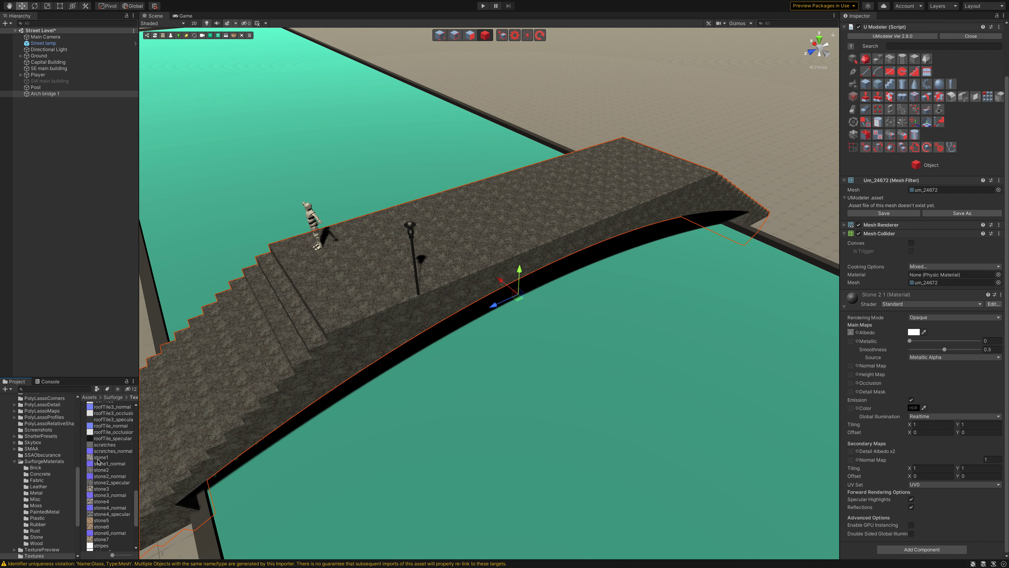
pyautogui.moveTo(101, 480); pyautogui.dragTo(833, 411)
pyautogui.moveTo(833, 411); pyautogui.dragTo(850, 366)
pyautogui.keyDown('alt'); pyautogui.moveTo(513, 286); pyautogui.dragTo(435, 274); pyautogui.keyUp('alt')
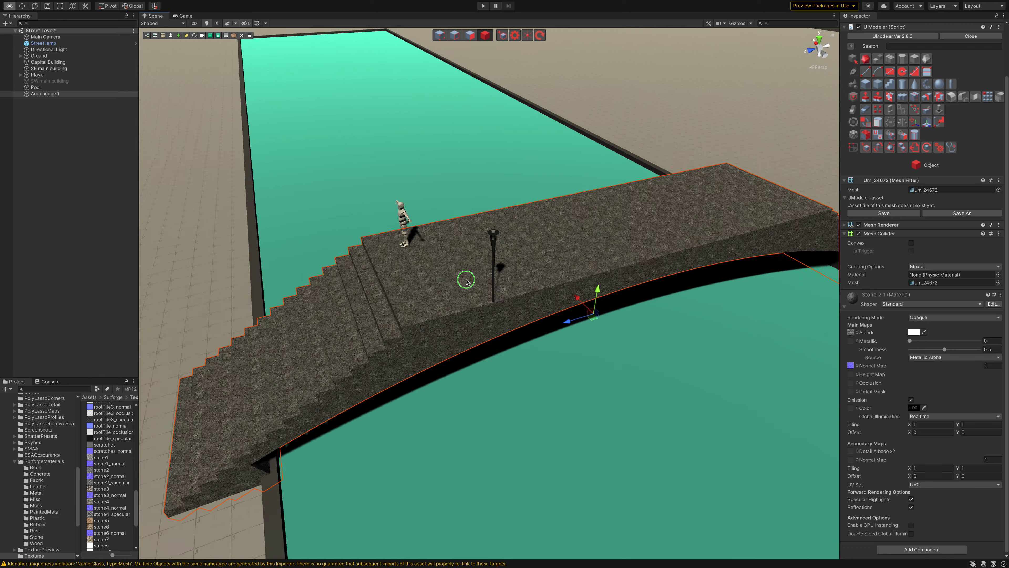
pyautogui.scroll(2, 436, 273)
pyautogui.scroll(2, 433, 272)
pyautogui.scroll(4, 457, 266)
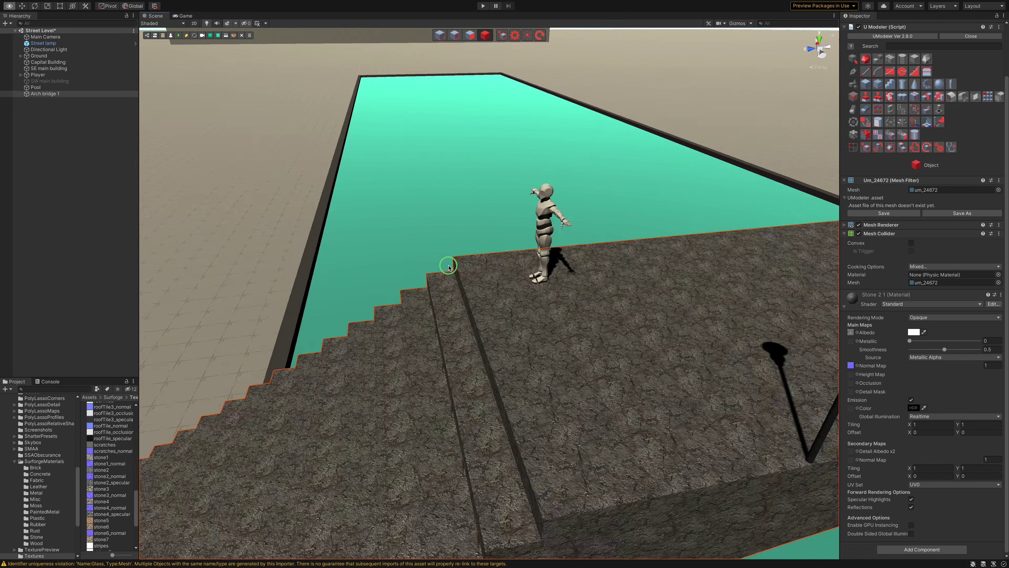
pyautogui.scroll(3, 556, 297)
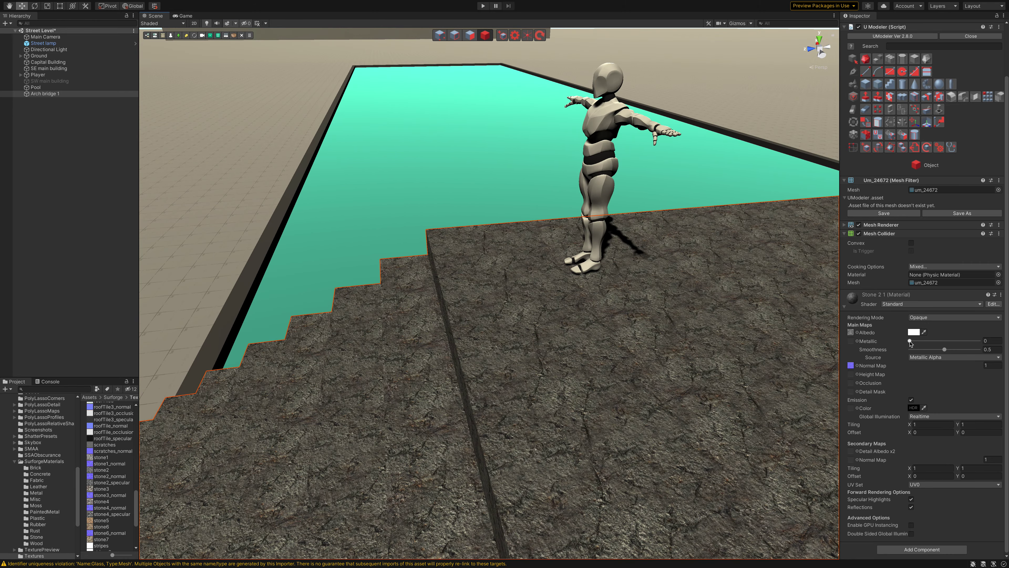
# Adjust Metallic, raise Smoothness to 0.414, turn off Emission and set tiling to 0.1 x 0.1.
pyautogui.moveTo(910, 341); pyautogui.dragTo(854, 340)
pyautogui.moveTo(945, 349)
pyautogui.mouseDown()
pyautogui.moveTo(1004, 348)
pyautogui.moveTo(941, 350)
pyautogui.moveTo(939, 364)
pyautogui.mouseUp()
pyautogui.click(911, 400)
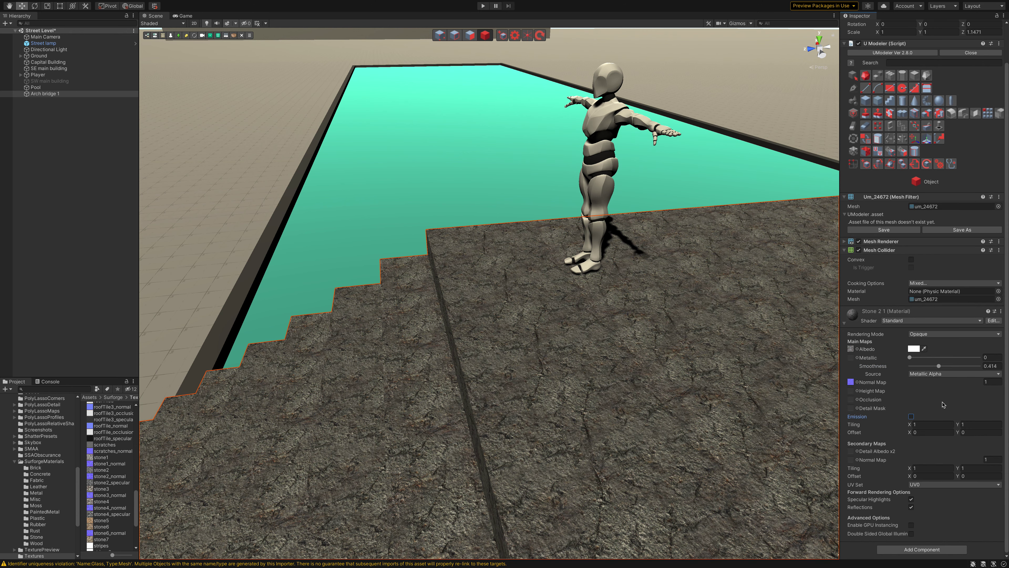
pyautogui.click(919, 425)
pyautogui.write('9')
pyautogui.press('BackSpace')
pyautogui.press('BackSpace')
pyautogui.write('2')
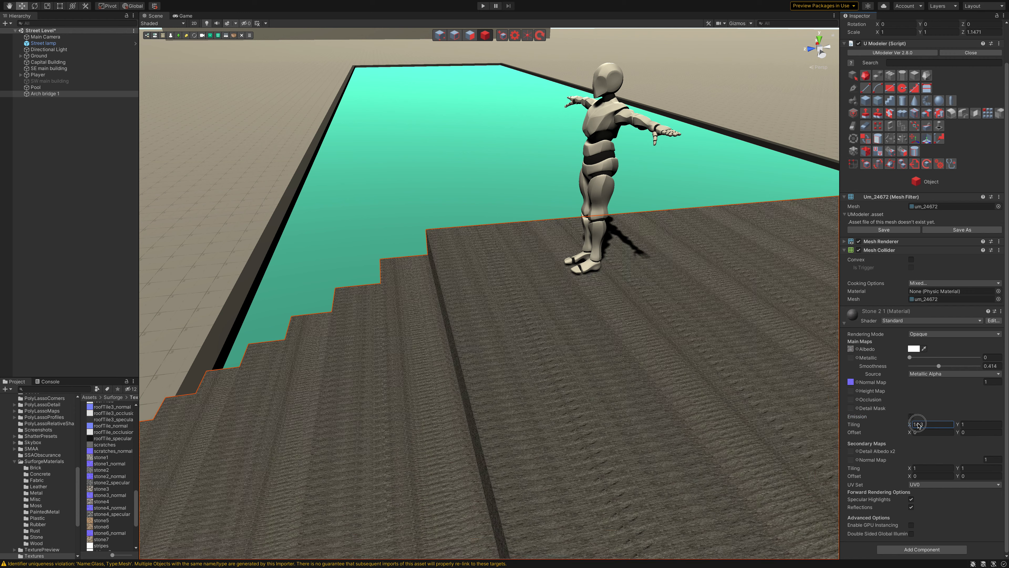
pyautogui.doubleClick(929, 425)
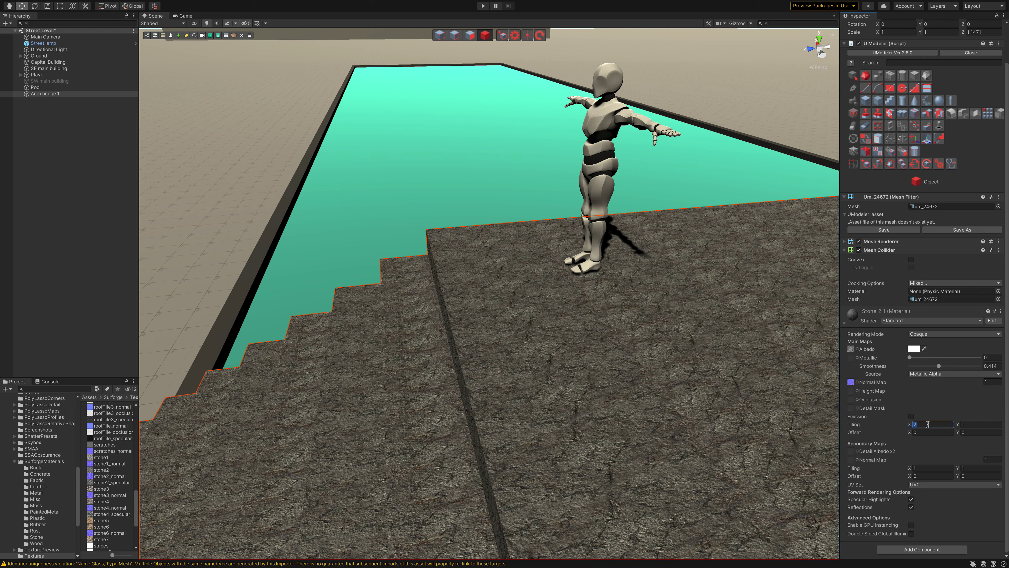
pyautogui.write('0.1')
pyautogui.press('Tab')
pyautogui.write('.')
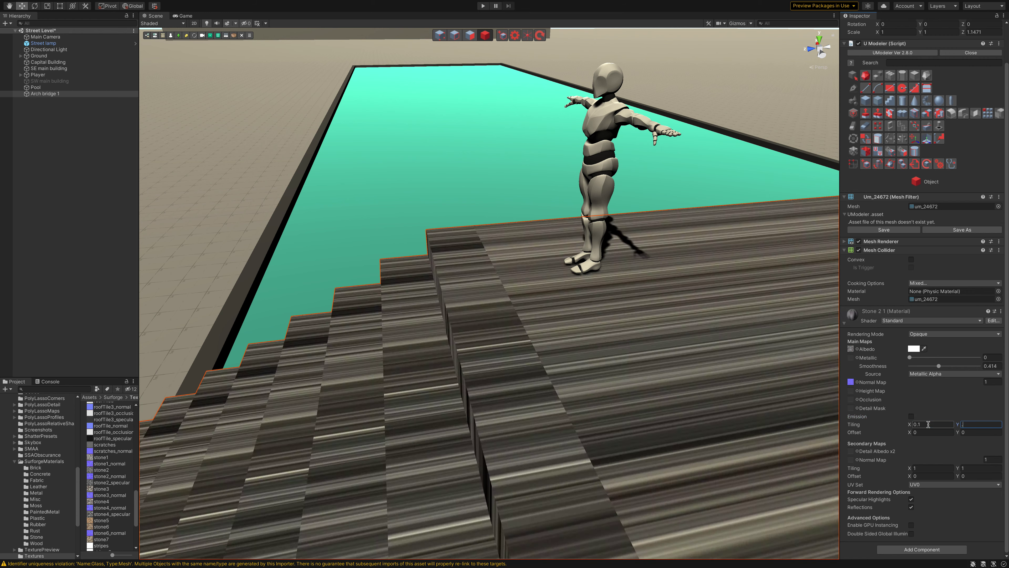
pyautogui.write('1')
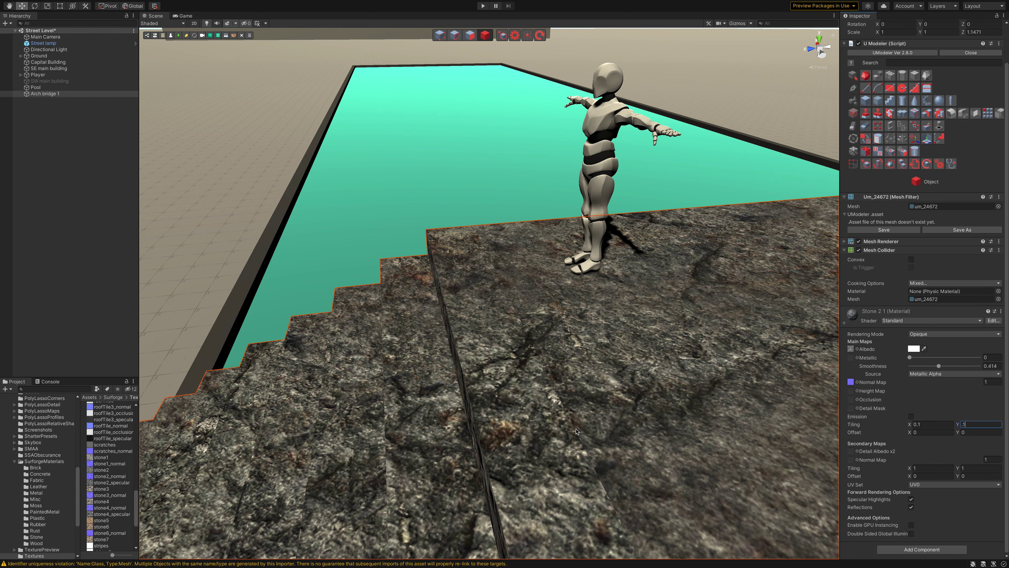
# Inspect the stair texture and try a tiling of 0.5 x 0.5.
pyautogui.scroll(-3, 576, 432)
pyautogui.scroll(-3, 577, 431)
pyautogui.scroll(-2, 576, 431)
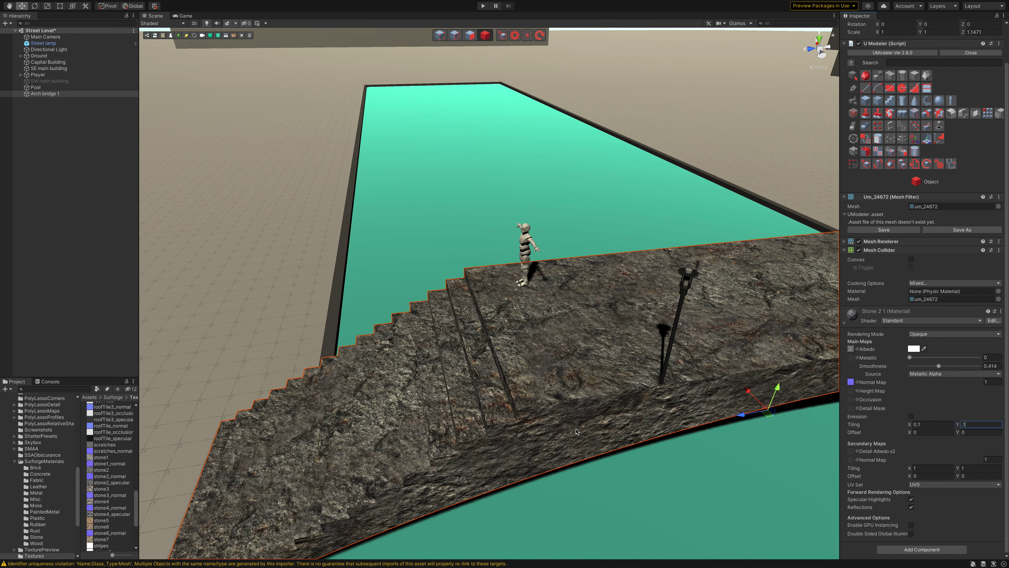
pyautogui.keyDown('alt'); pyautogui.moveTo(577, 431); pyautogui.dragTo(600, 399); pyautogui.keyUp('alt')
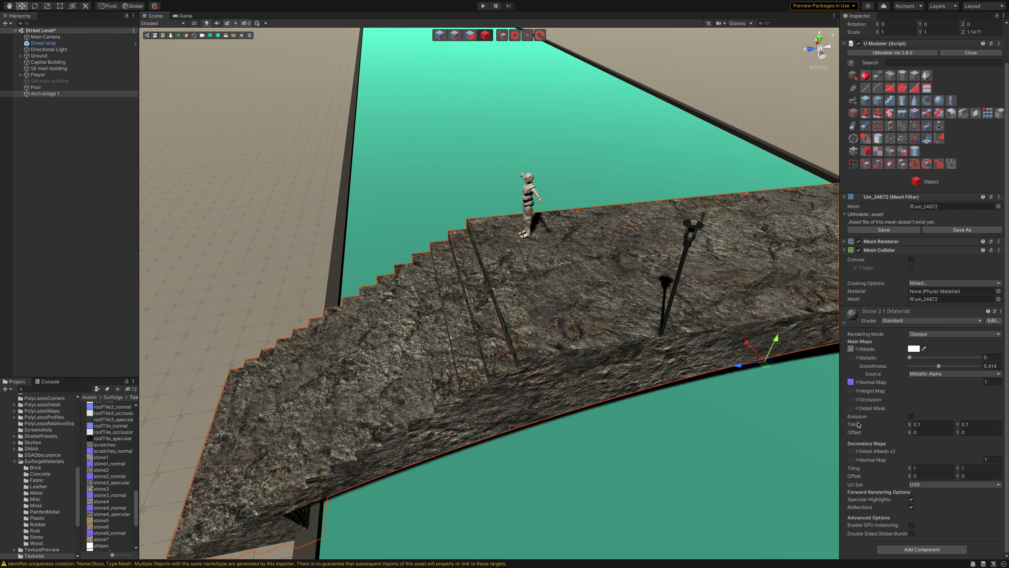
pyautogui.click(922, 424)
pyautogui.press('BackSpace')
pyautogui.write('0.5')
pyautogui.press('Tab')
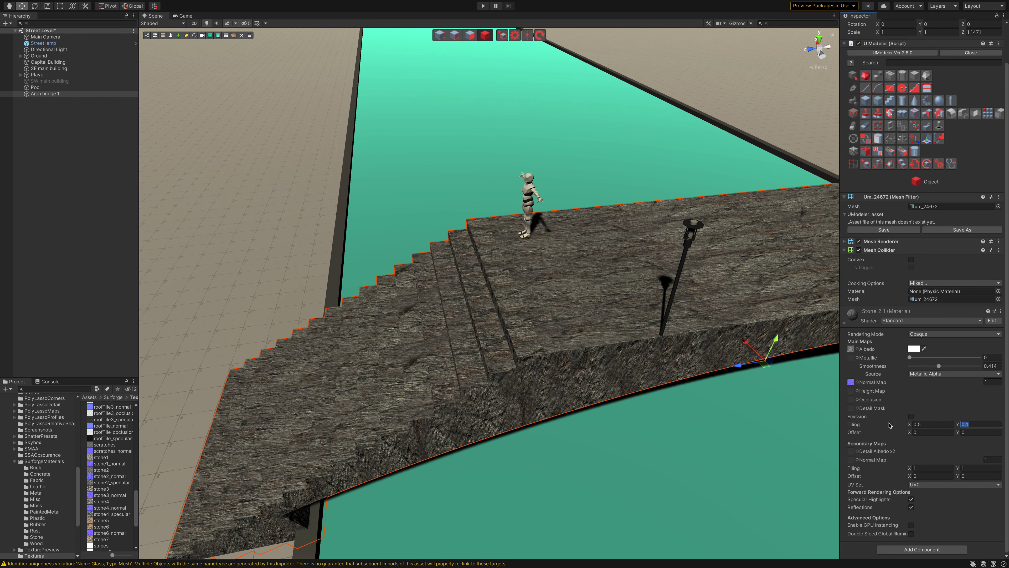
pyautogui.write('.5')
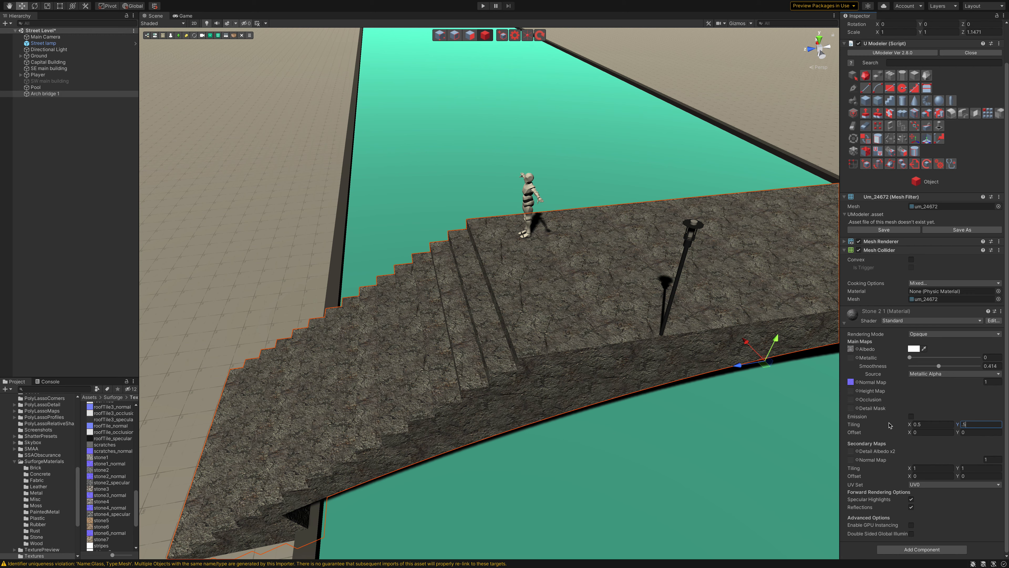
pyautogui.moveTo(537, 413)
pyautogui.keyDown('alt'); pyautogui.mouseDown()
pyautogui.moveTo(656, 368)
pyautogui.moveTo(690, 395)
pyautogui.mouseUp(); pyautogui.keyUp('alt')
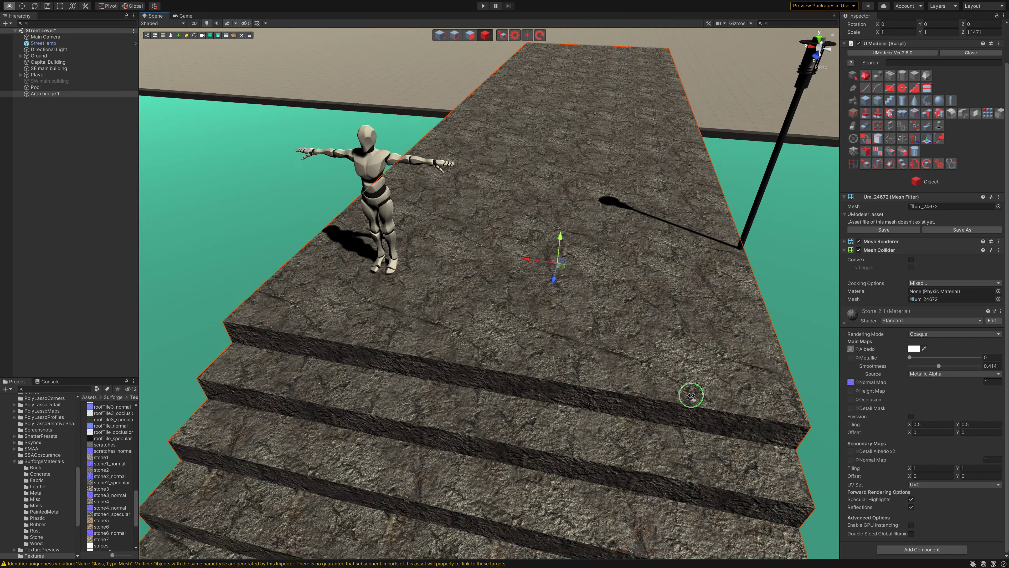
# Set the texture tiling to 0.2 x 0.2 and view the whole stair bridge.
pyautogui.scroll(5, 690, 396)
pyautogui.doubleClick(928, 424)
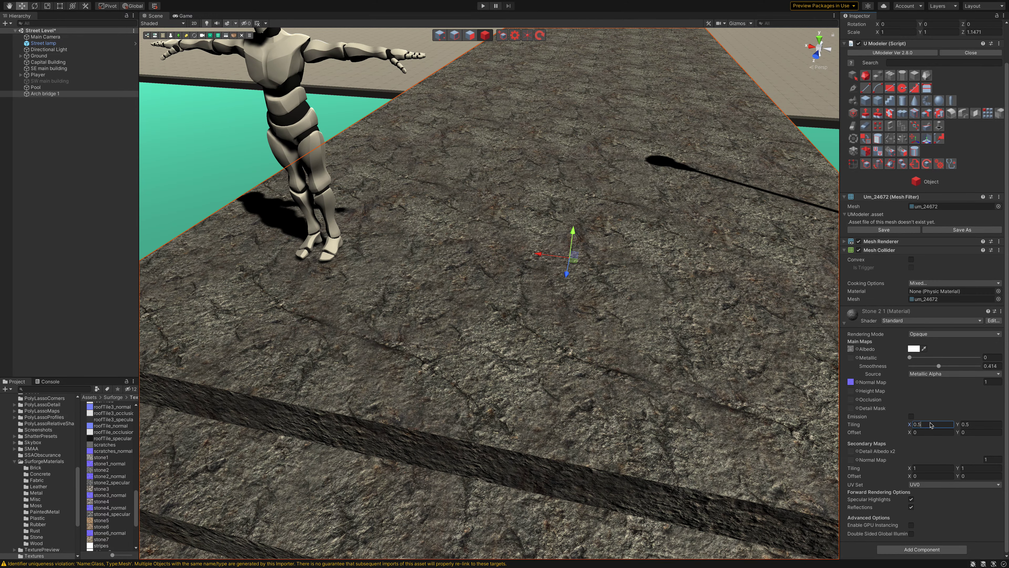
pyautogui.write('.2')
pyautogui.press('Tab')
pyautogui.write('.2')
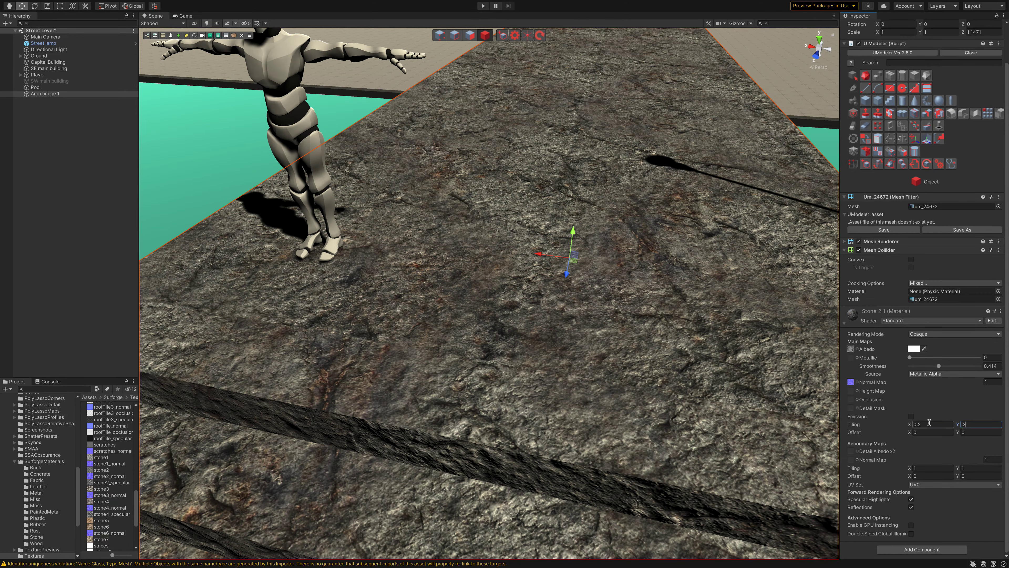
pyautogui.scroll(-10, 660, 350)
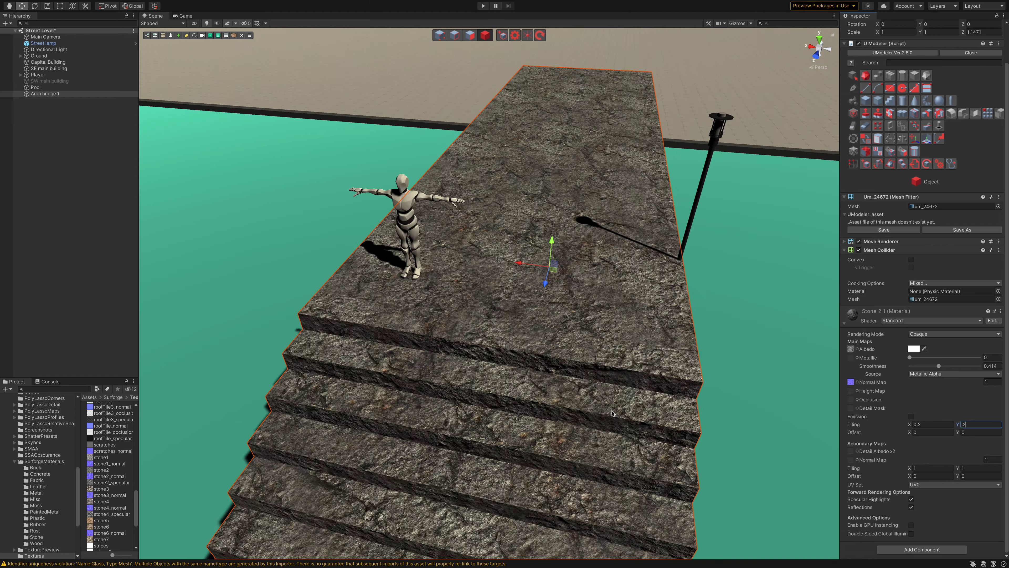
pyautogui.moveTo(660, 350)
pyautogui.keyDown('alt'); pyautogui.mouseDown()
pyautogui.moveTo(551, 339)
pyautogui.moveTo(538, 348)
pyautogui.mouseUp(); pyautogui.keyUp('alt')
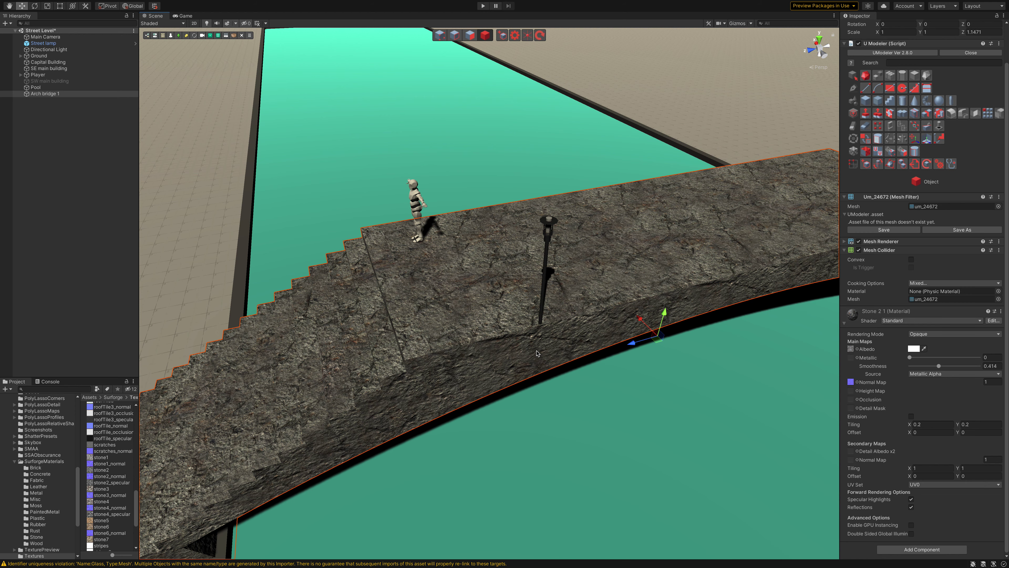
pyautogui.keyDown('alt'); pyautogui.moveTo(518, 358); pyautogui.dragTo(482, 360); pyautogui.keyUp('alt')
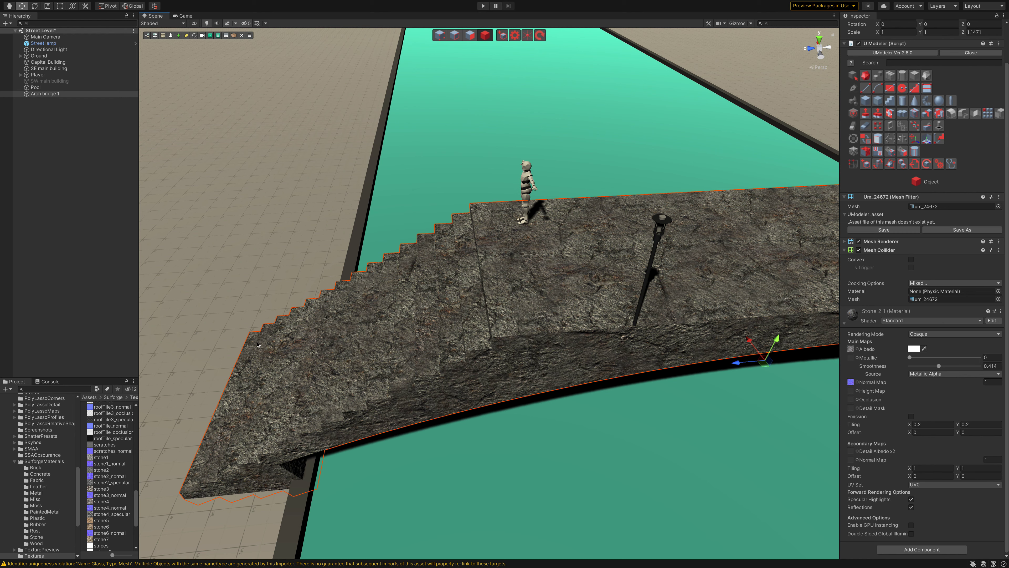
pyautogui.keyDown('alt'); pyautogui.moveTo(258, 342); pyautogui.dragTo(257, 342); pyautogui.keyUp('alt')
pyautogui.keyDown('alt'); pyautogui.moveTo(257, 342); pyautogui.dragTo(258, 345); pyautogui.keyUp('alt')
pyautogui.click(91, 162)
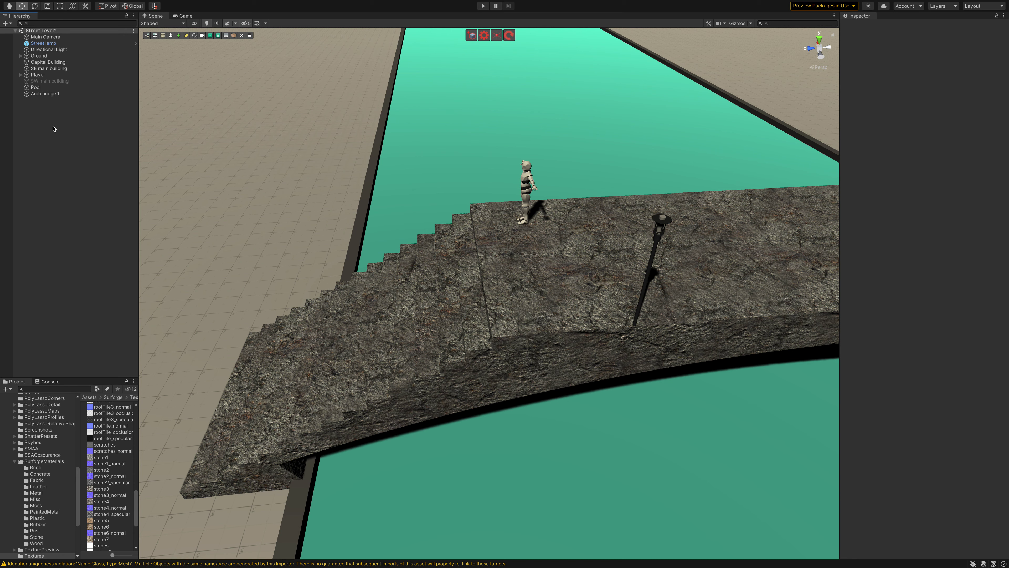
pyautogui.click(471, 35)
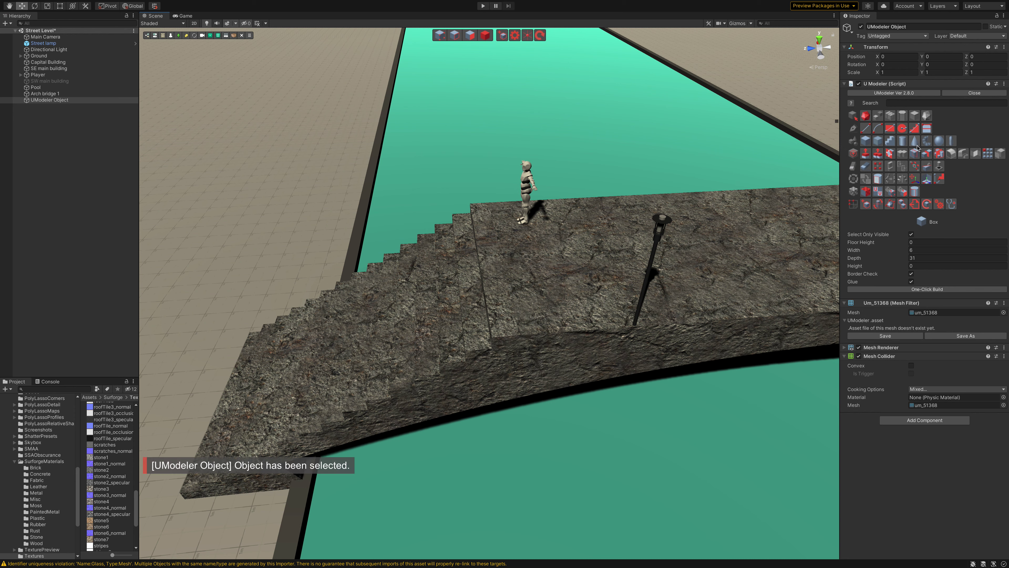
pyautogui.click(904, 144)
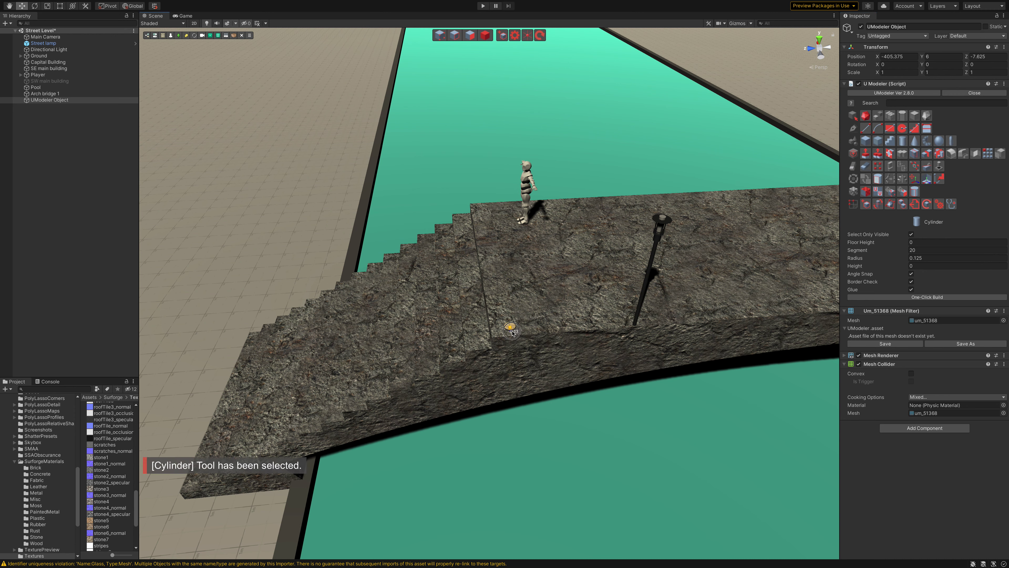
pyautogui.click(512, 330)
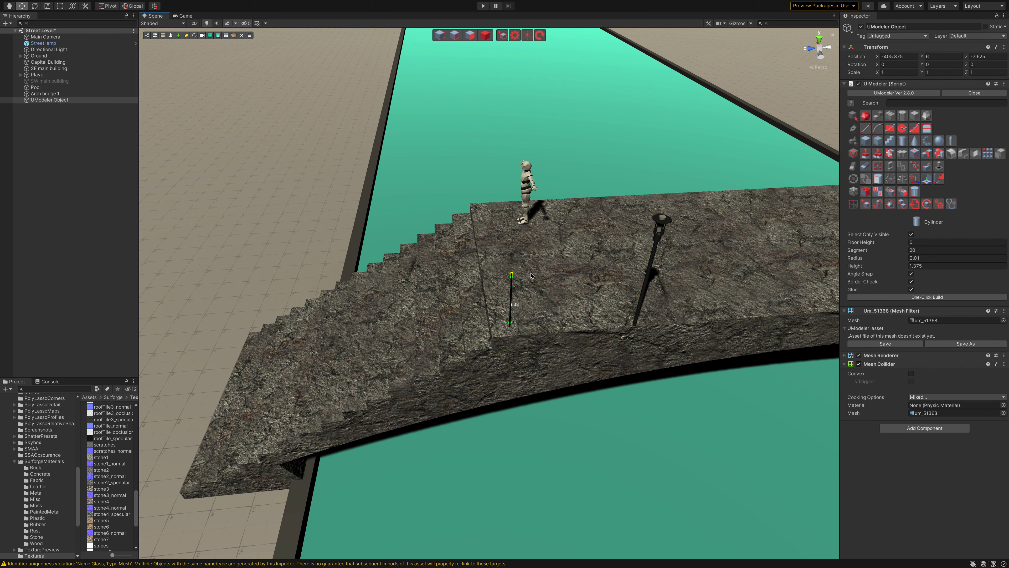
pyautogui.write('1')
pyautogui.click(935, 258)
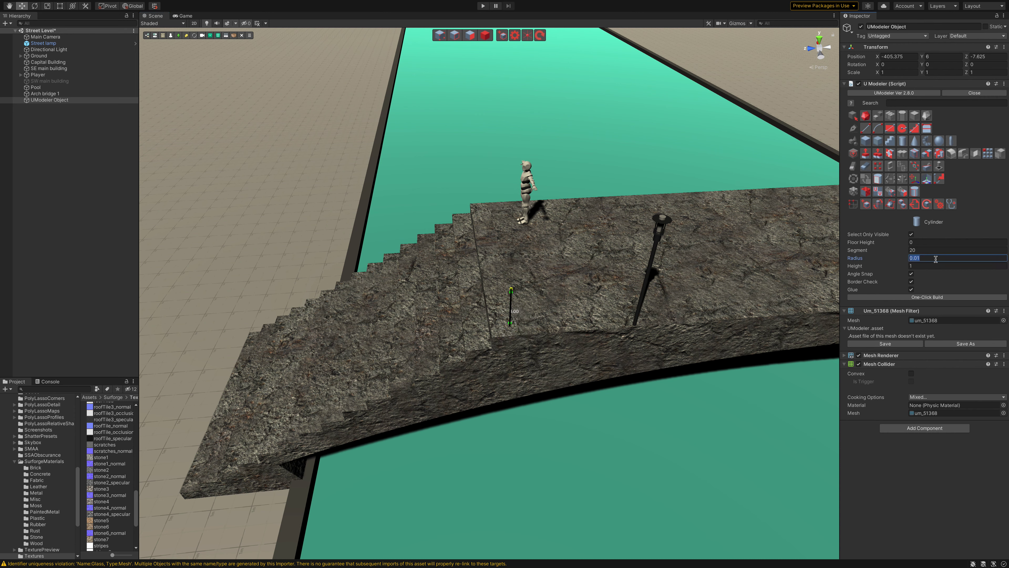
pyautogui.write('.5')
pyautogui.click(925, 266)
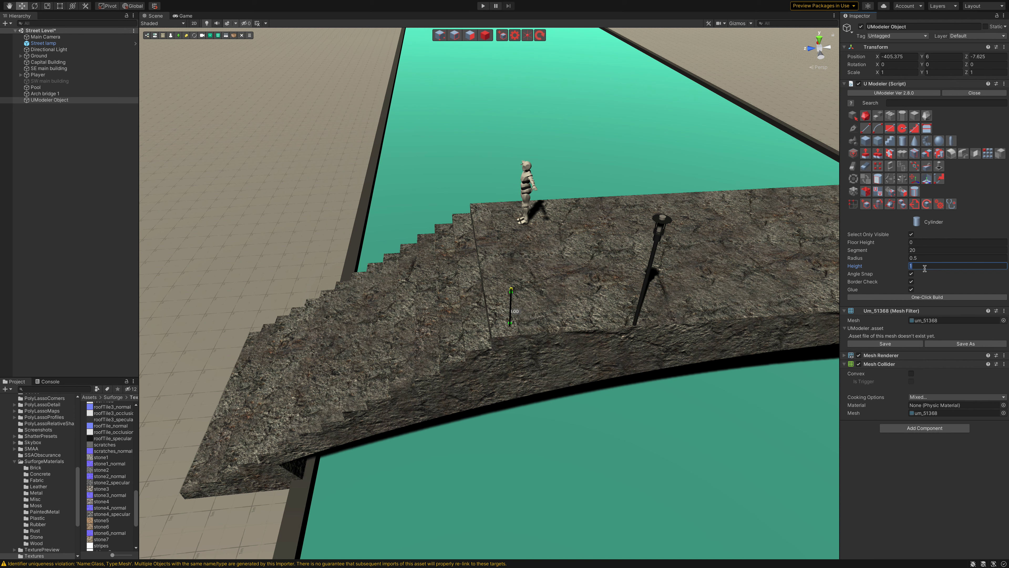
pyautogui.write('1.5')
pyautogui.click(934, 298)
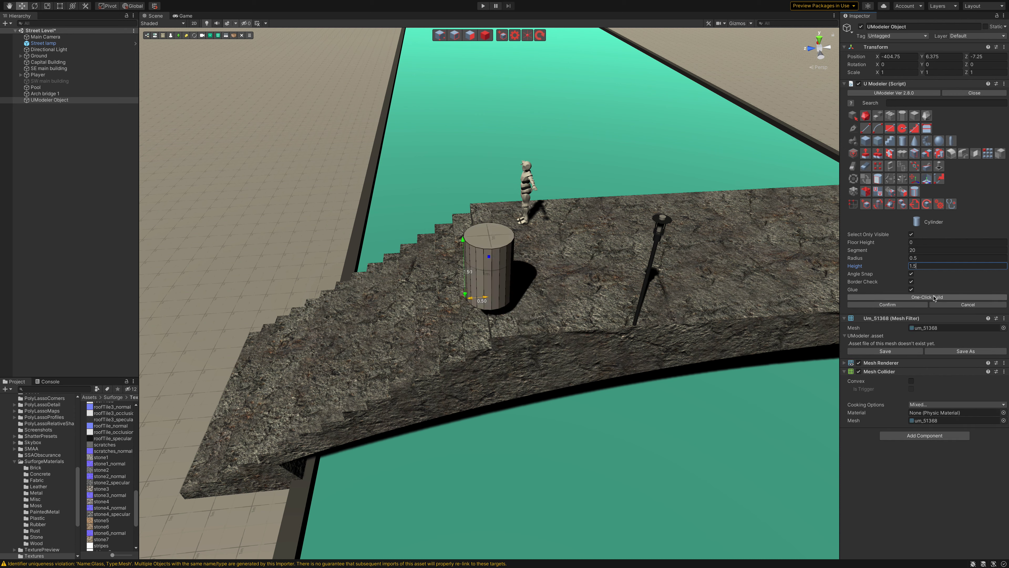
pyautogui.click(930, 258)
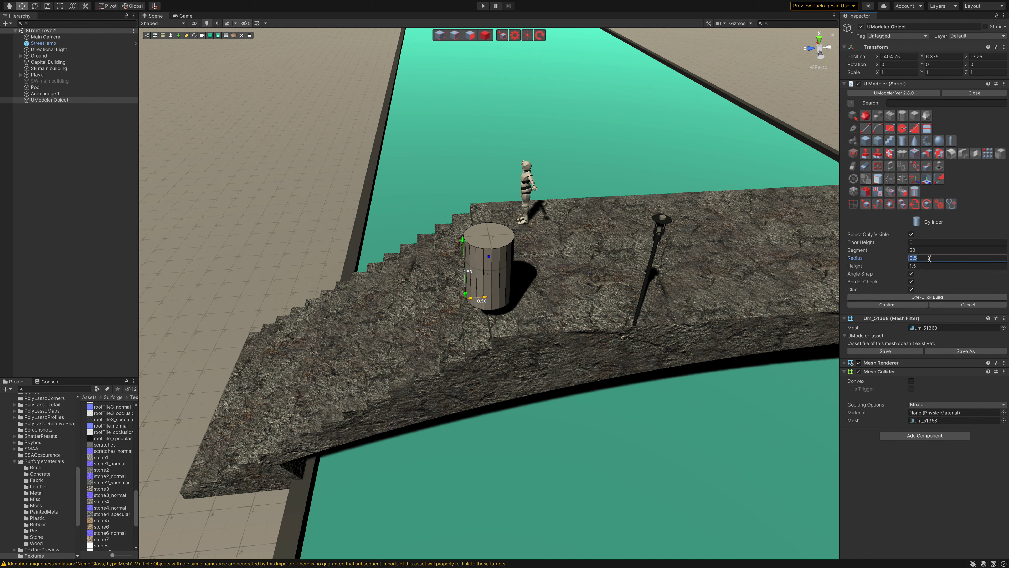
pyautogui.press('BackSpace')
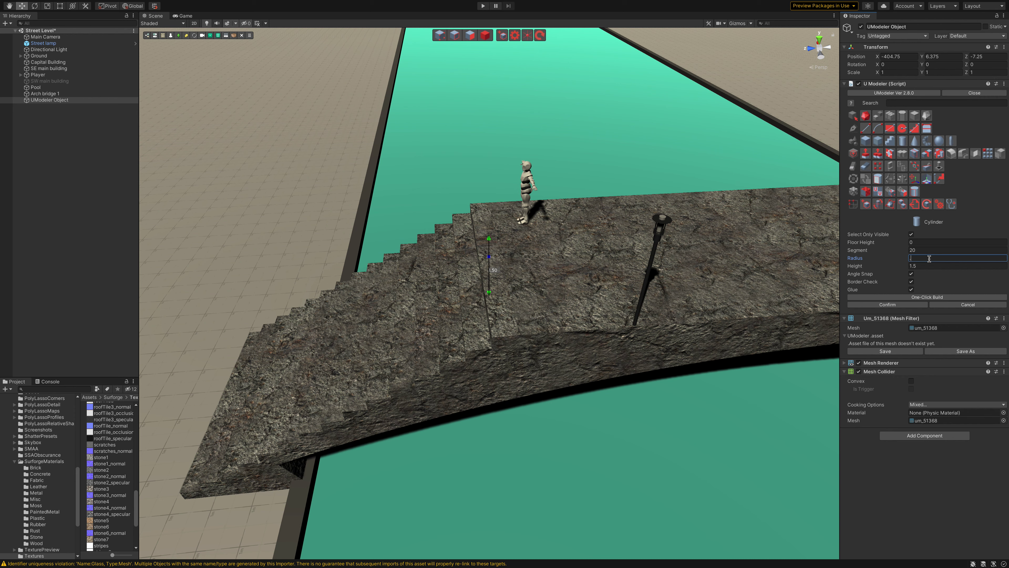
pyautogui.write('2')
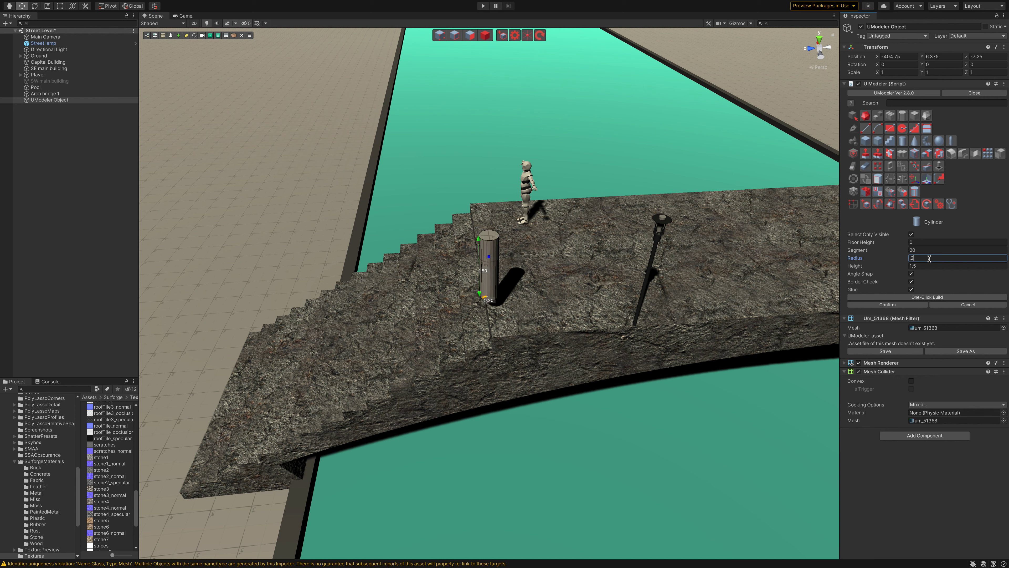
pyautogui.press('BackSpace')
pyautogui.write('1')
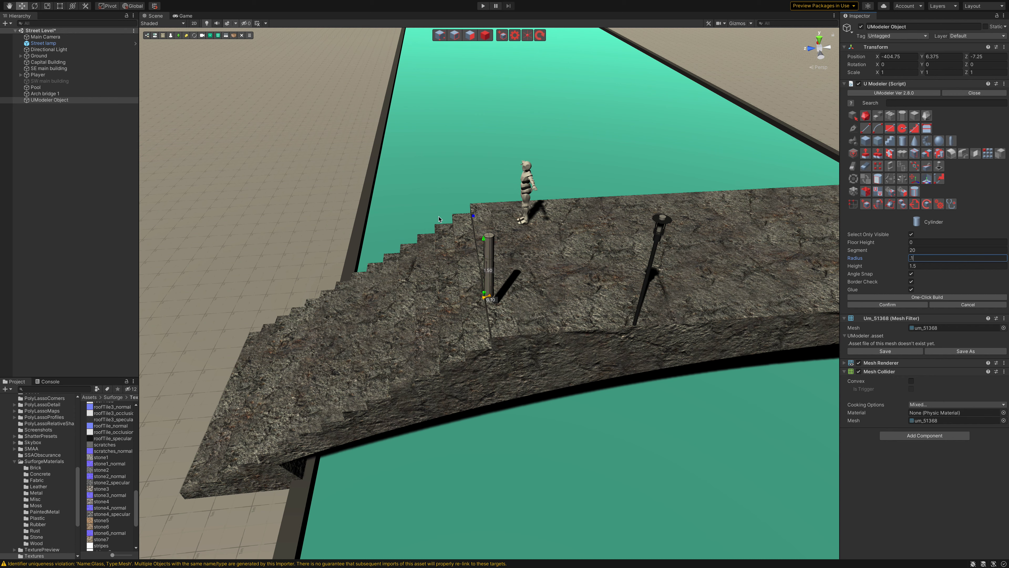
pyautogui.press('Return')
pyautogui.click(933, 258)
pyautogui.write('.05')
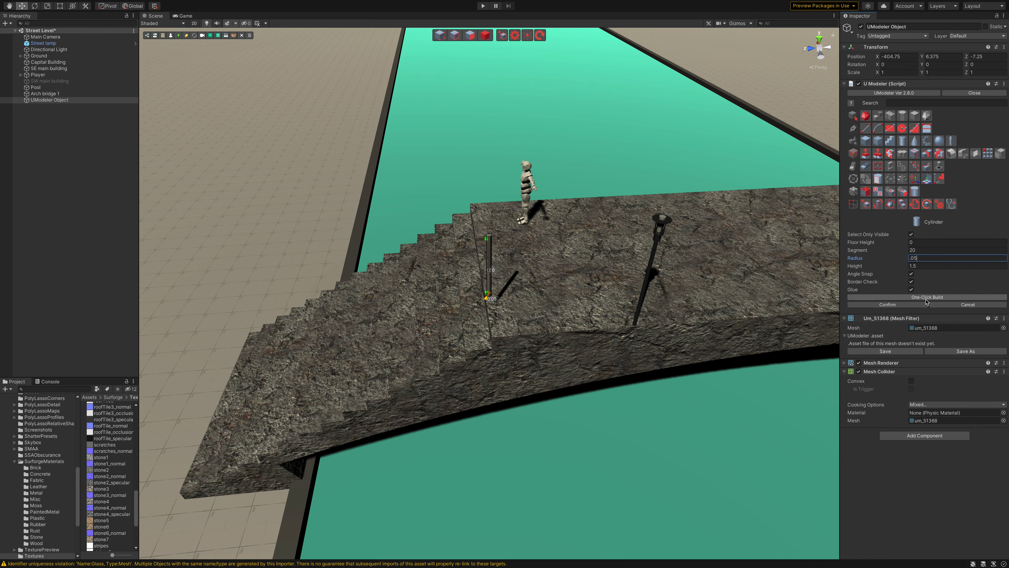
pyautogui.click(911, 305)
pyautogui.moveTo(604, 274)
pyautogui.mouseDown(button='right')
pyautogui.moveTo(644, 241)
pyautogui.moveTo(731, 255)
pyautogui.mouseUp(button='right')
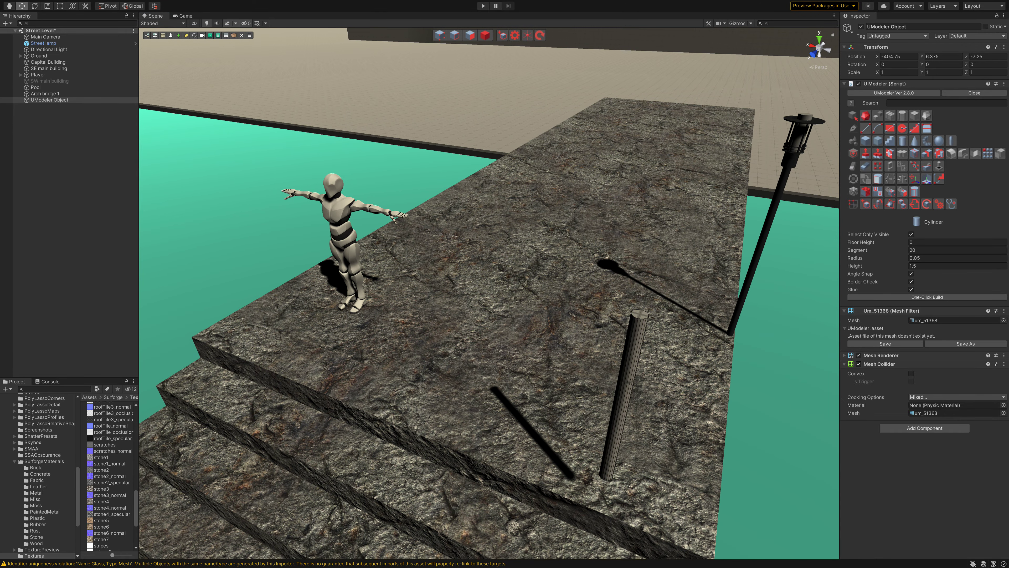
pyautogui.rightClick(54, 103)
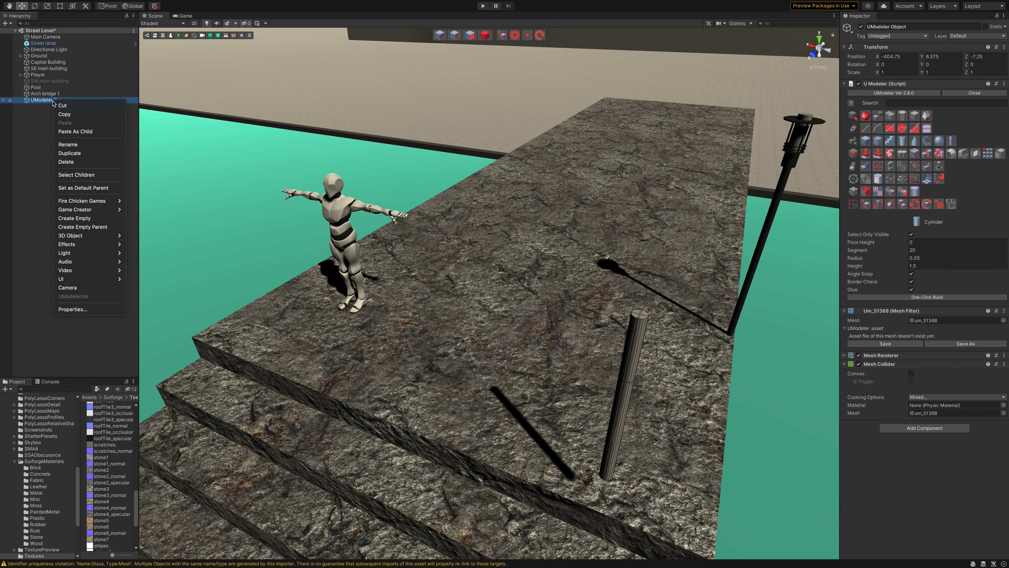
pyautogui.click(62, 163)
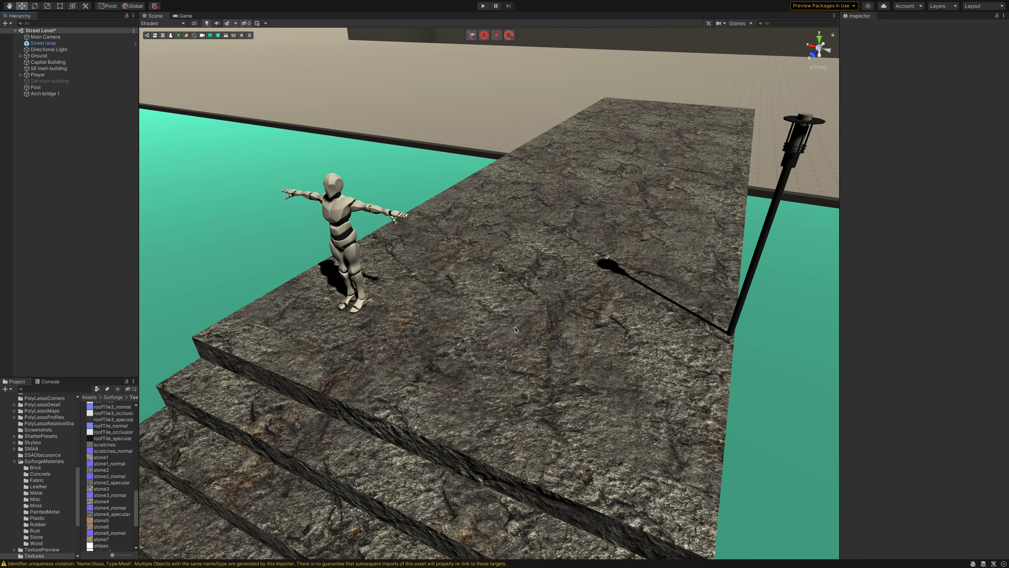
# Frame the whole stair run and create a new UModeler Object.
pyautogui.moveTo(519, 331)
pyautogui.mouseDown(button='right')
pyautogui.moveTo(537, 324)
pyautogui.moveTo(424, 357)
pyautogui.mouseUp(button='right')
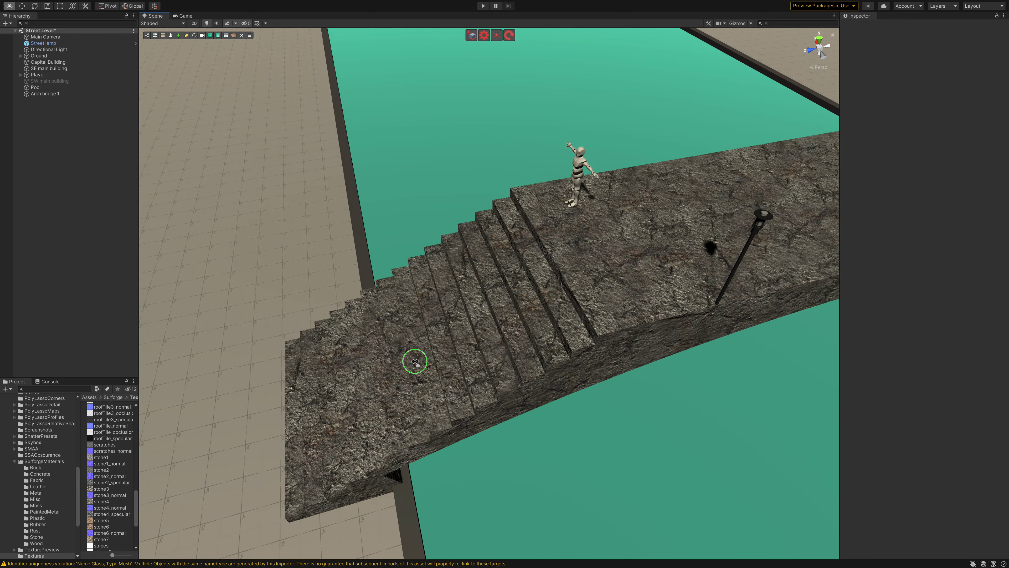
pyautogui.moveTo(424, 357); pyautogui.dragTo(416, 360, button='right')
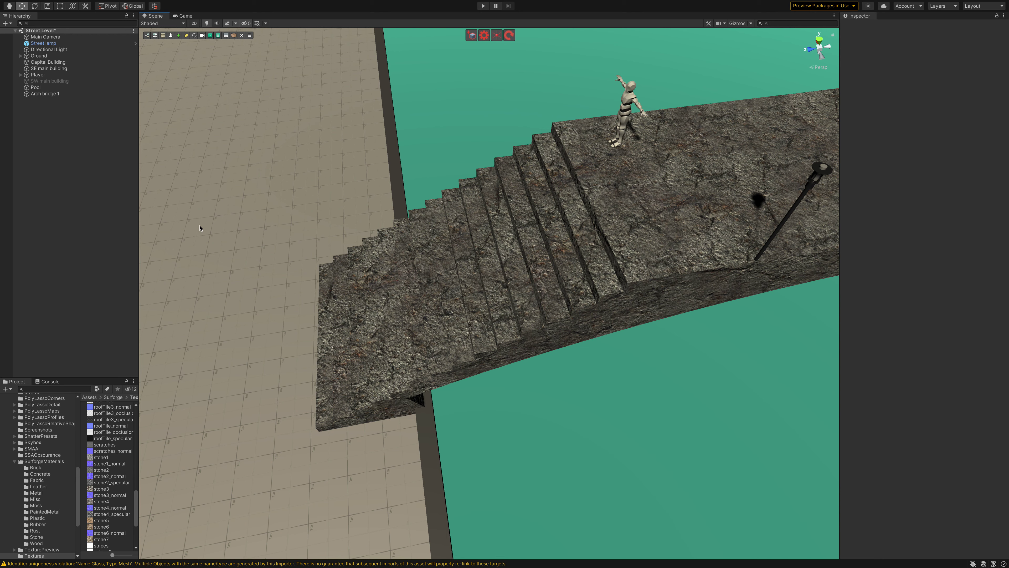
pyautogui.click(65, 145)
pyautogui.click(471, 36)
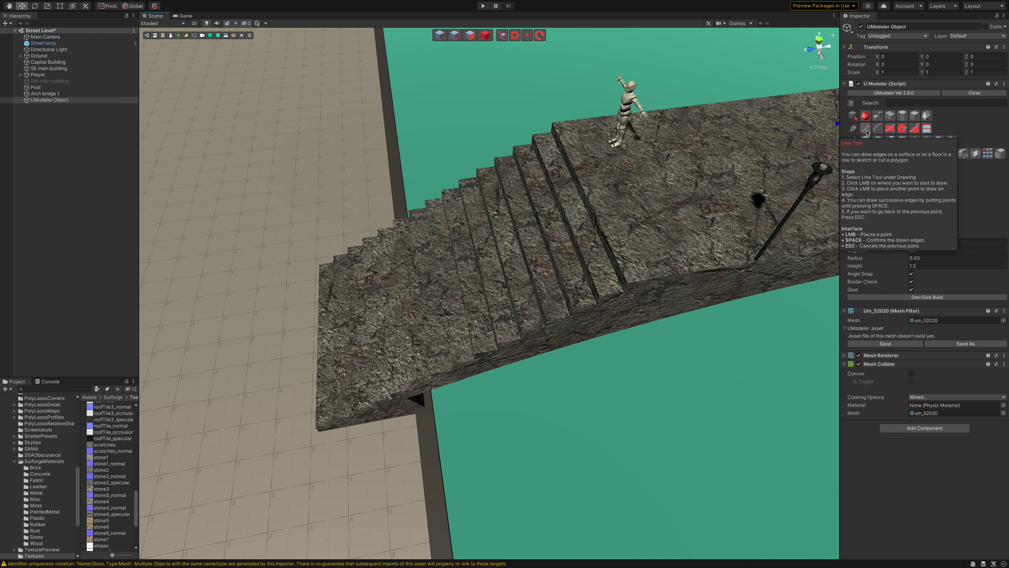
# Draw a two-point line along the bridge deck's outer edge and confirm it.
pyautogui.click(867, 133)
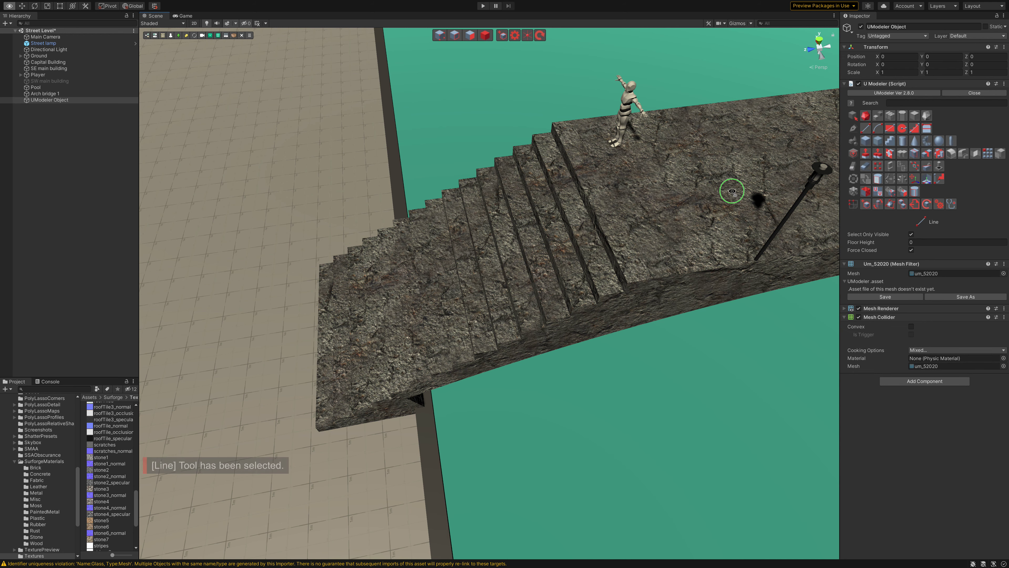
pyautogui.keyDown('alt'); pyautogui.moveTo(732, 187); pyautogui.dragTo(408, 304); pyautogui.keyUp('alt')
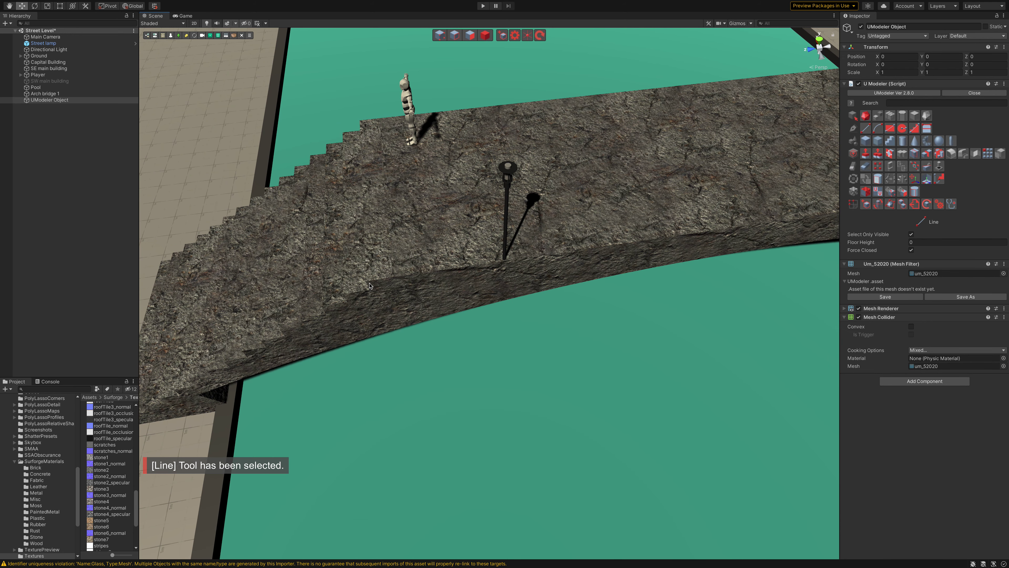
pyautogui.click(365, 285)
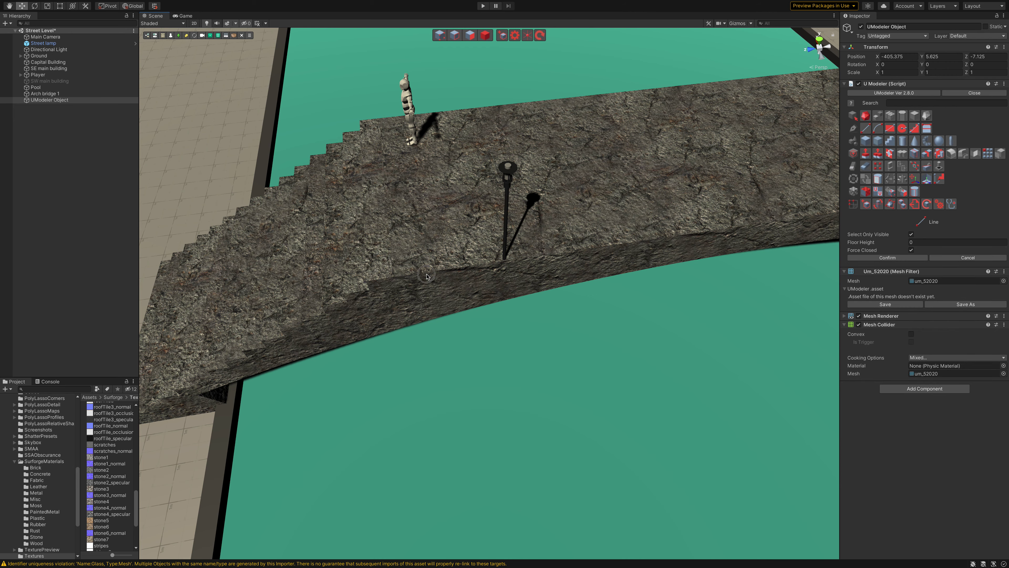
pyautogui.moveTo(797, 220)
pyautogui.keyDown('alt'); pyautogui.mouseDown()
pyautogui.moveTo(822, 214)
pyautogui.moveTo(760, 230)
pyautogui.mouseUp(); pyautogui.keyUp('alt')
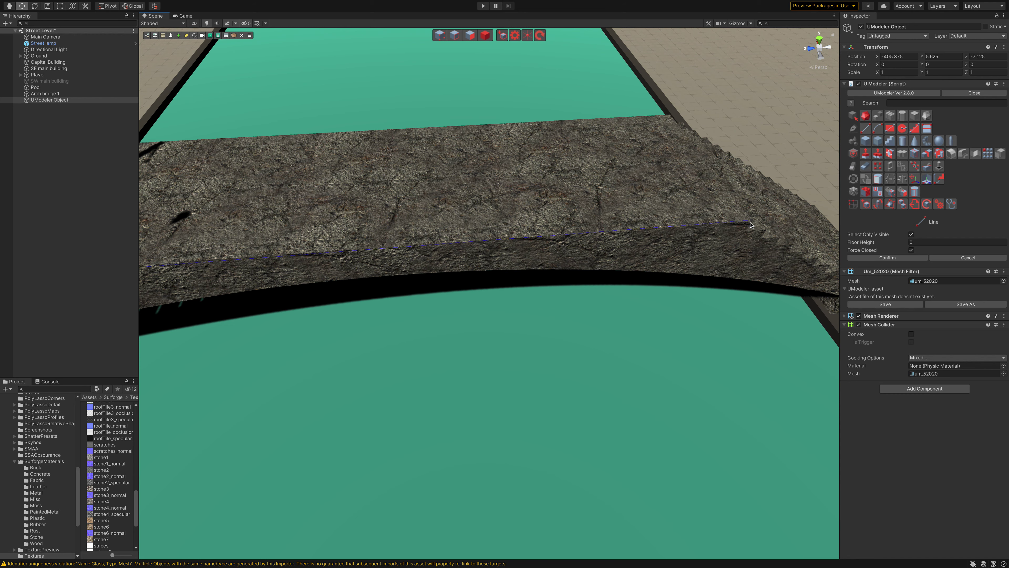
pyautogui.click(751, 224)
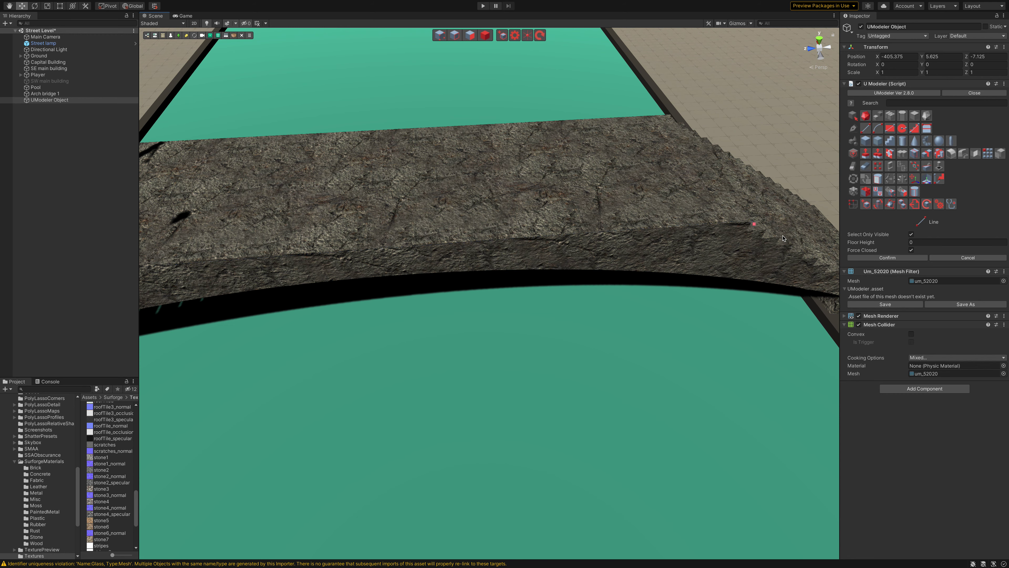
pyautogui.click(880, 258)
pyautogui.keyDown('alt'); pyautogui.moveTo(759, 224); pyautogui.dragTo(755, 225); pyautogui.keyUp('alt')
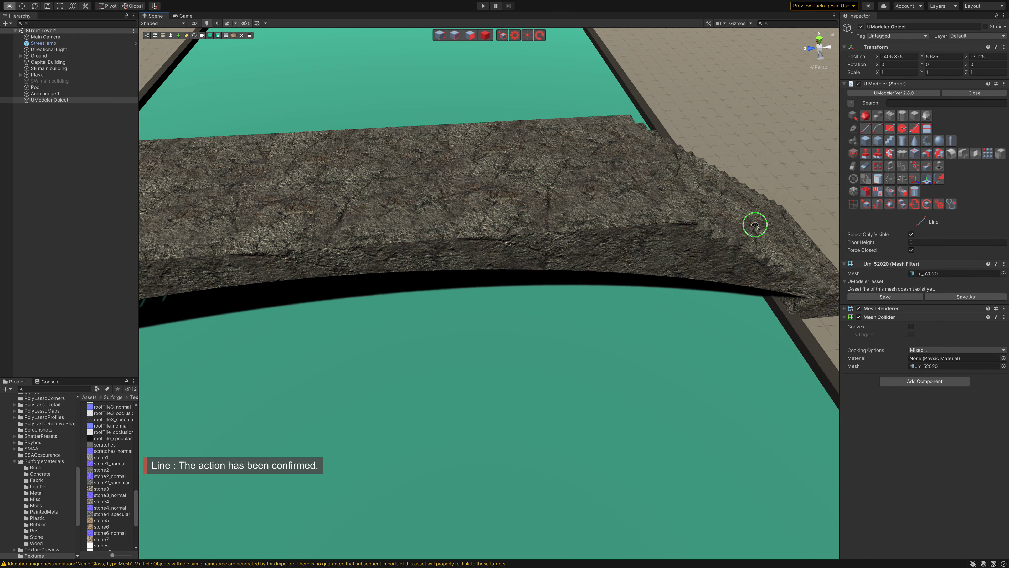
pyautogui.scroll(10, 755, 225)
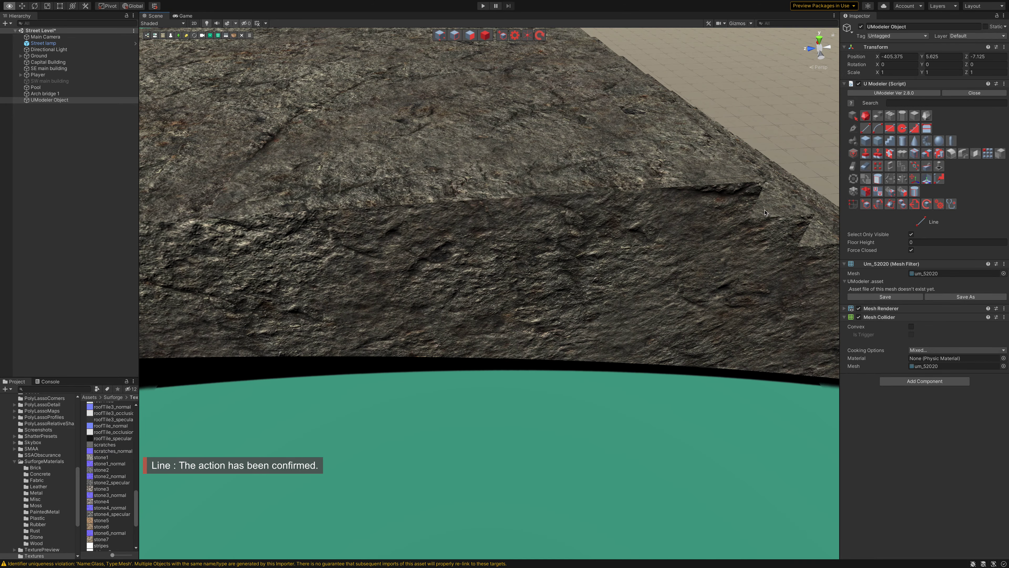
pyautogui.click(878, 128)
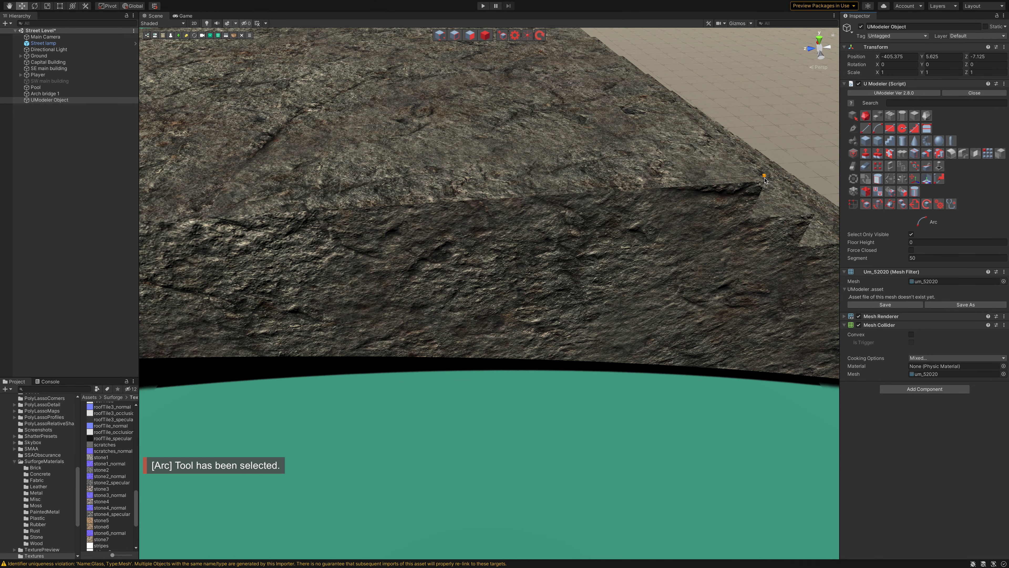
pyautogui.scroll(-5, 763, 180)
pyautogui.scroll(-5, 764, 181)
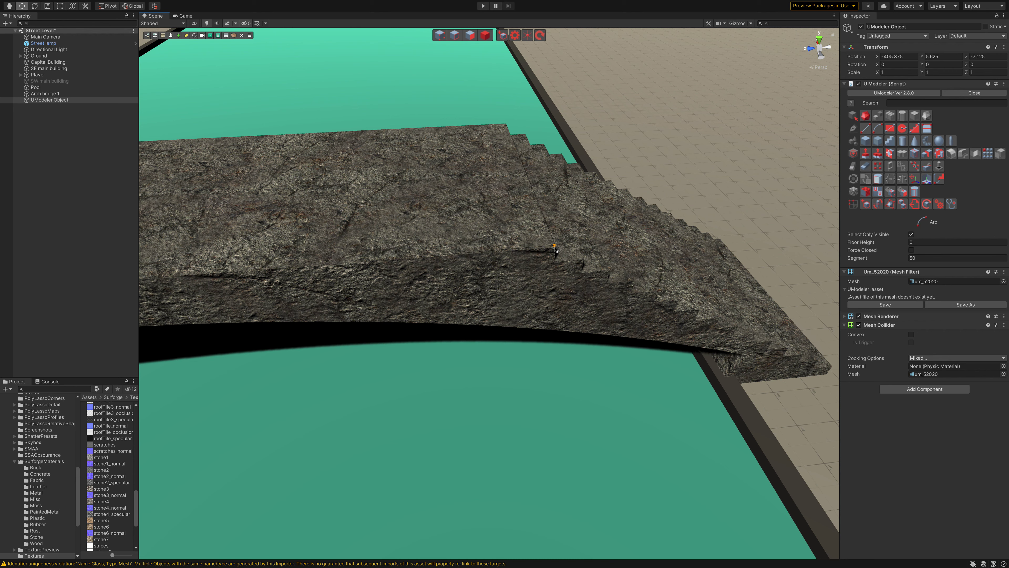
pyautogui.click(556, 247)
pyautogui.press('Escape')
pyautogui.keyDown('alt'); pyautogui.moveTo(584, 256); pyautogui.dragTo(441, 258); pyautogui.keyUp('alt')
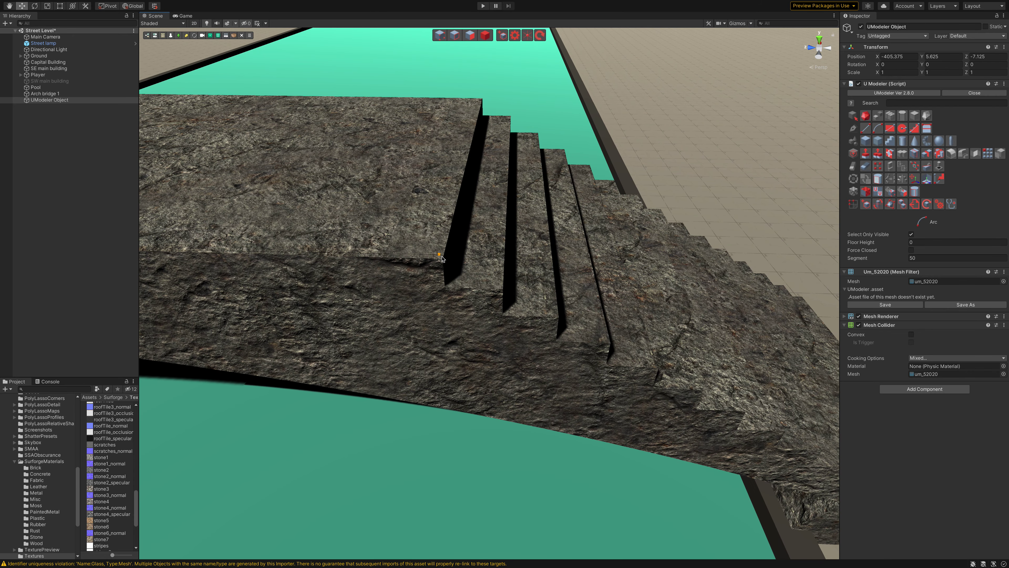
pyautogui.click(442, 257)
pyautogui.keyDown('alt'); pyautogui.moveTo(499, 265); pyautogui.dragTo(461, 186); pyautogui.keyUp('alt')
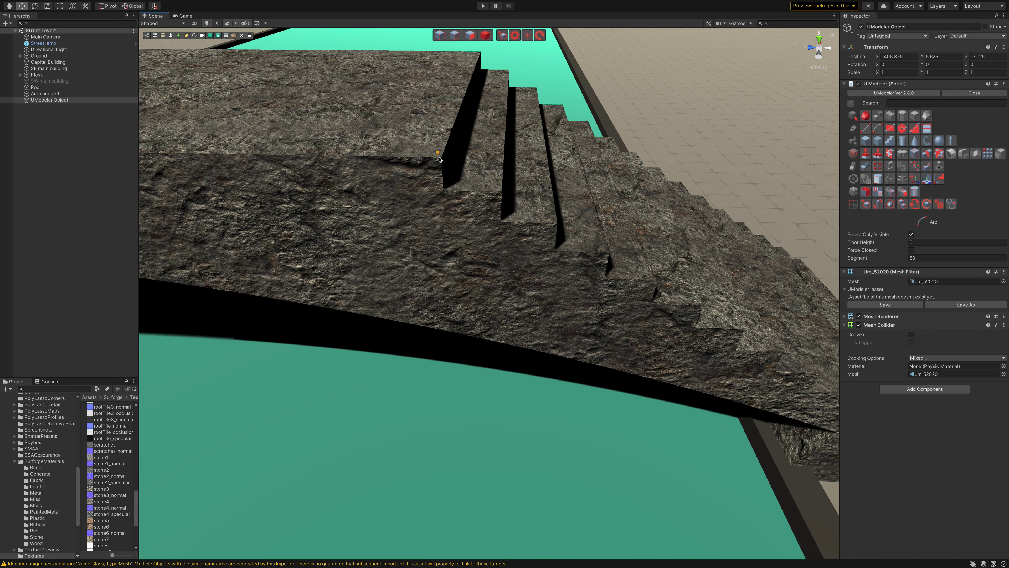
pyautogui.click(438, 155)
pyautogui.click(385, 151)
pyautogui.click(399, 146)
pyautogui.hotkey('ctrl', 'z')
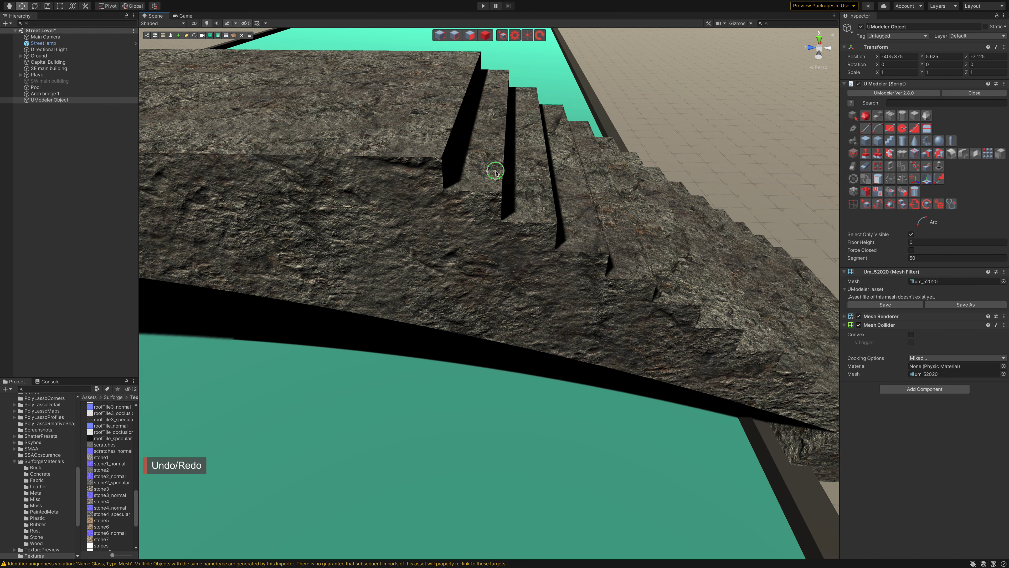
pyautogui.keyDown('alt'); pyautogui.moveTo(494, 165); pyautogui.dragTo(511, 142); pyautogui.keyUp('alt')
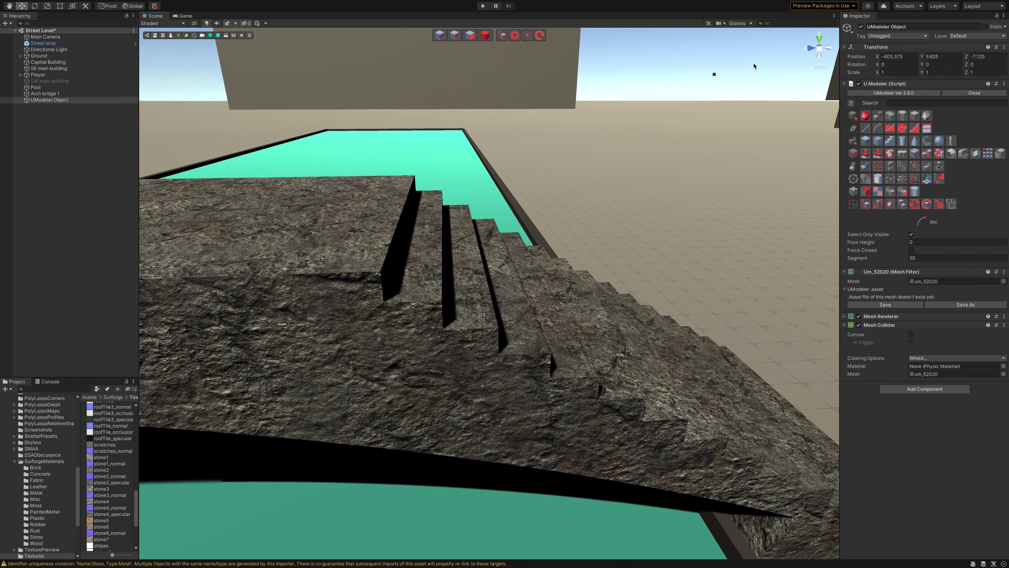
pyautogui.click(819, 49)
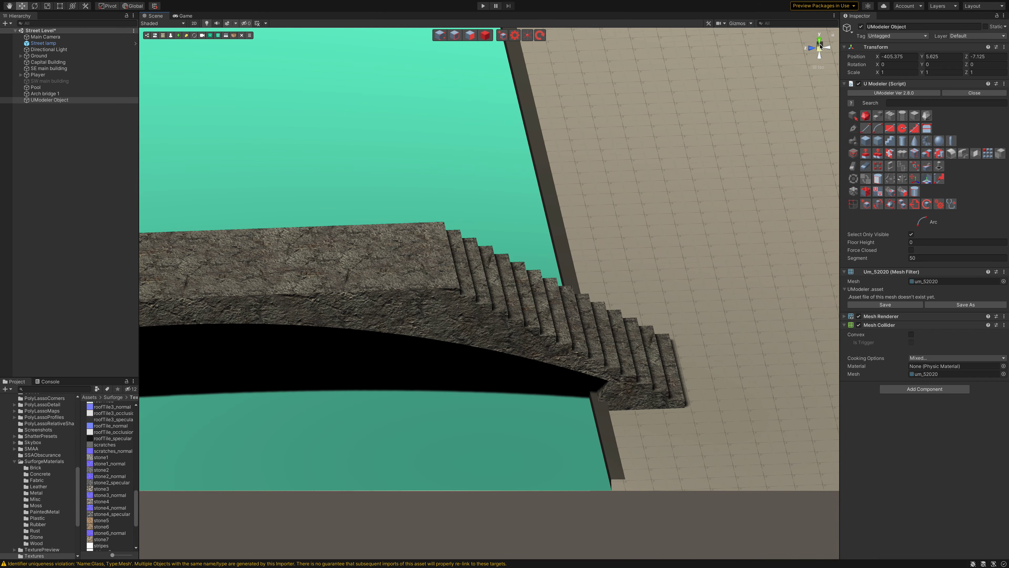
pyautogui.click(819, 40)
pyautogui.click(827, 48)
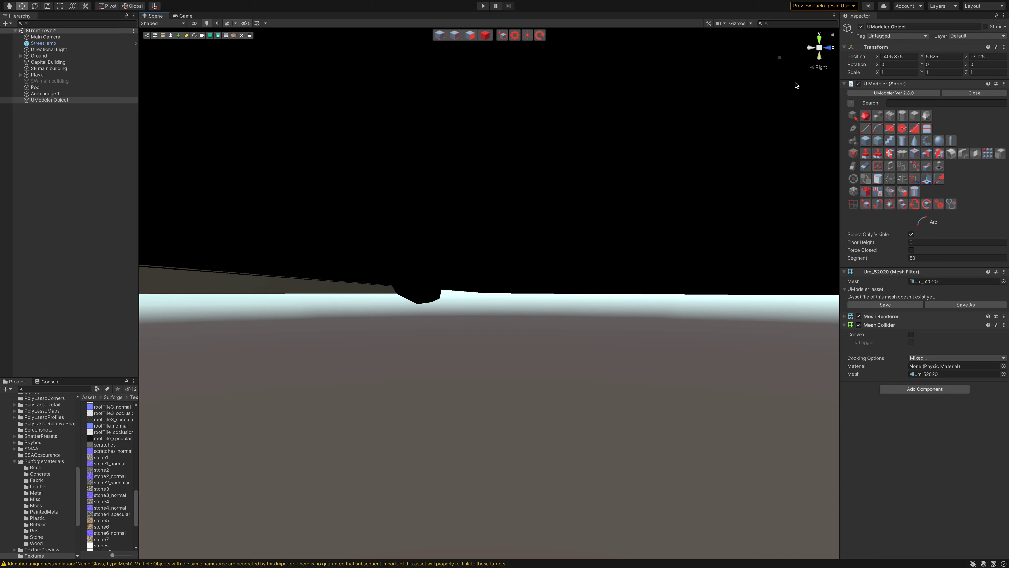
pyautogui.moveTo(705, 153); pyautogui.dragTo(731, 162, button='right')
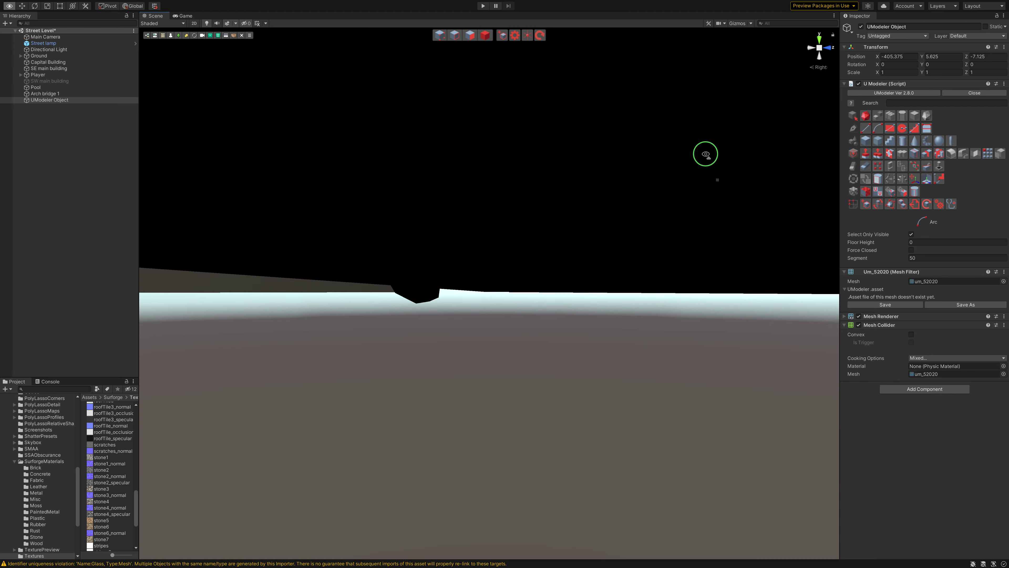
pyautogui.press('w')
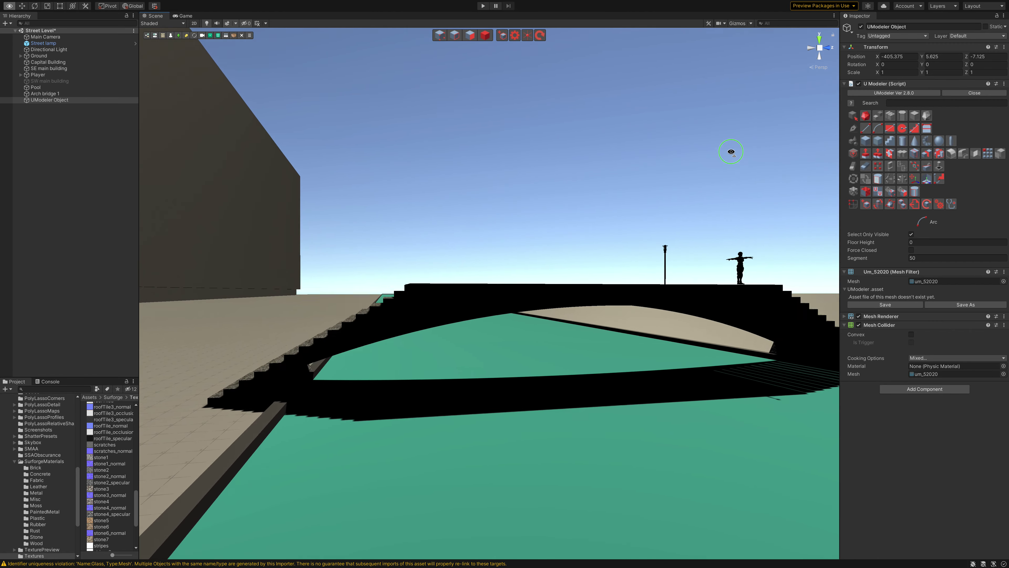
pyautogui.moveTo(731, 162); pyautogui.dragTo(381, 165, button='right')
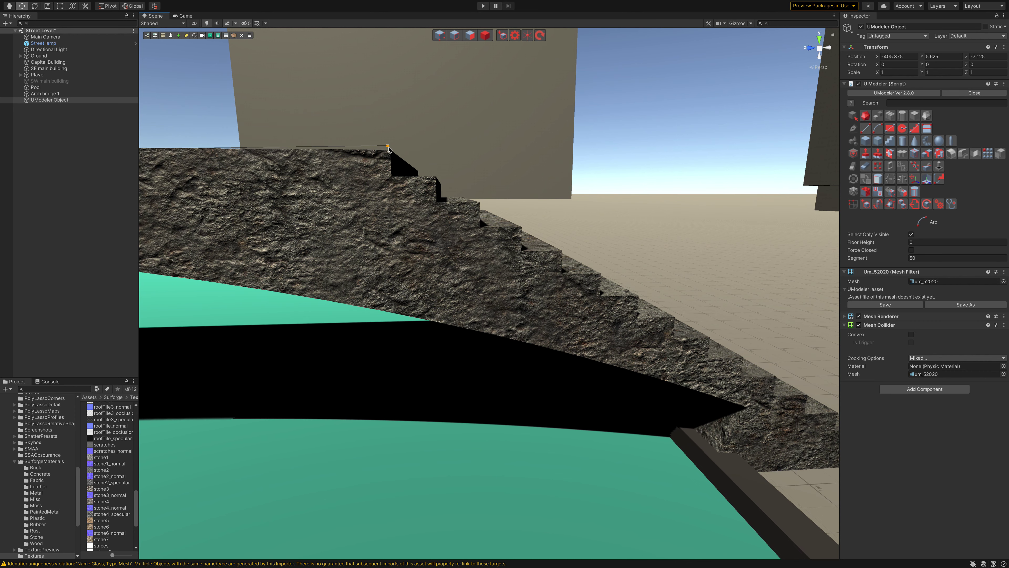
pyautogui.click(395, 146)
pyautogui.press('Escape')
pyautogui.moveTo(437, 171); pyautogui.dragTo(437, 170, button='right')
pyautogui.press('s')
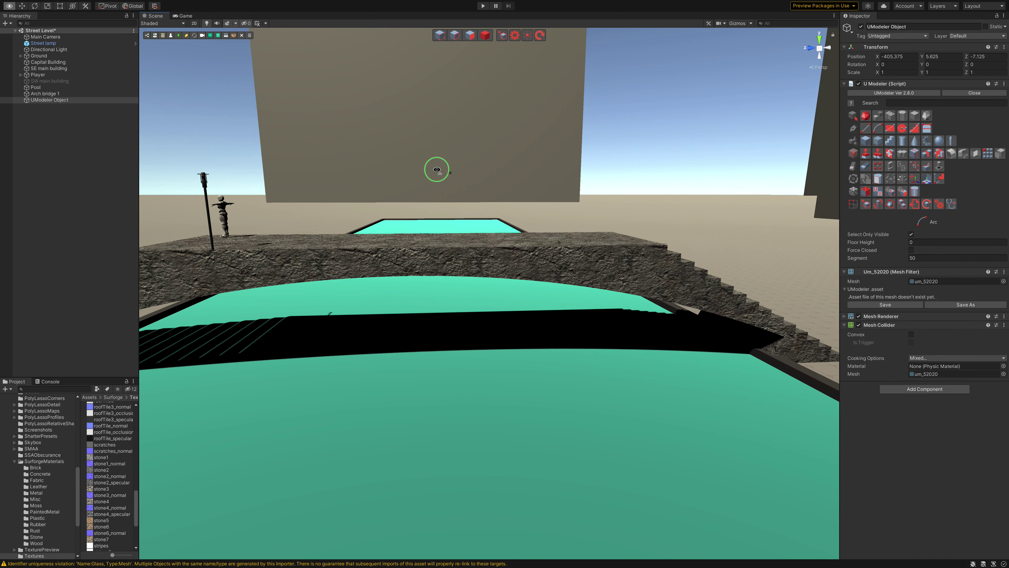
pyautogui.click(68, 101)
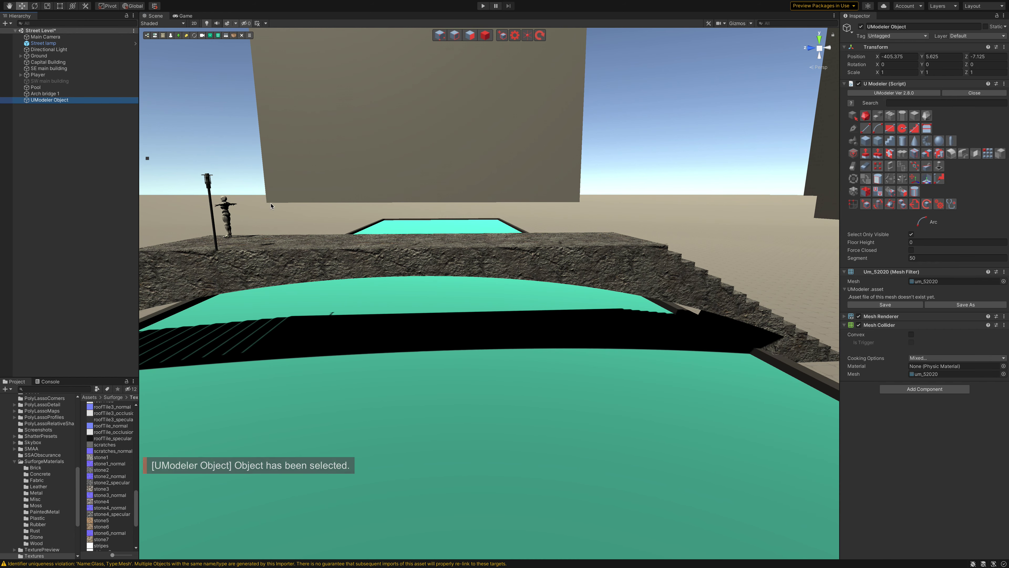
pyautogui.click(671, 247)
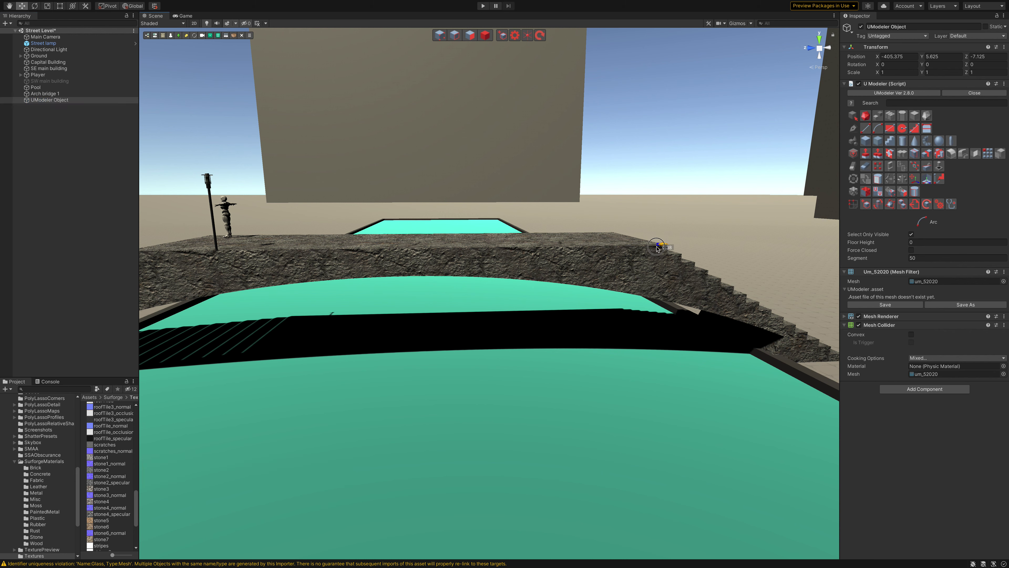
pyautogui.click(668, 246)
pyautogui.moveTo(675, 247)
pyautogui.keyDown('alt'); pyautogui.mouseDown()
pyautogui.moveTo(689, 247)
pyautogui.moveTo(723, 290)
pyautogui.mouseUp(); pyautogui.keyUp('alt')
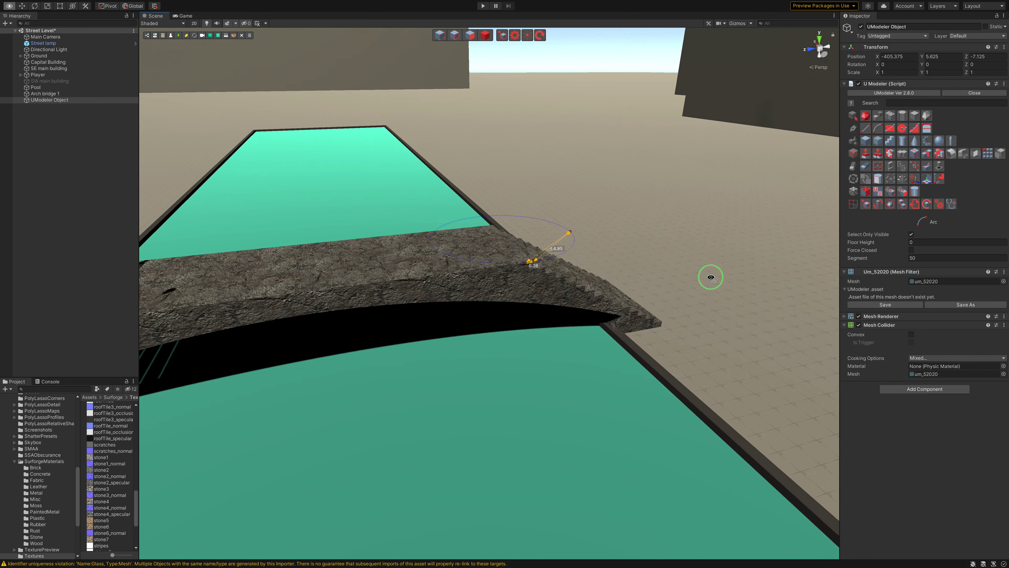
pyautogui.scroll(2, 722, 289)
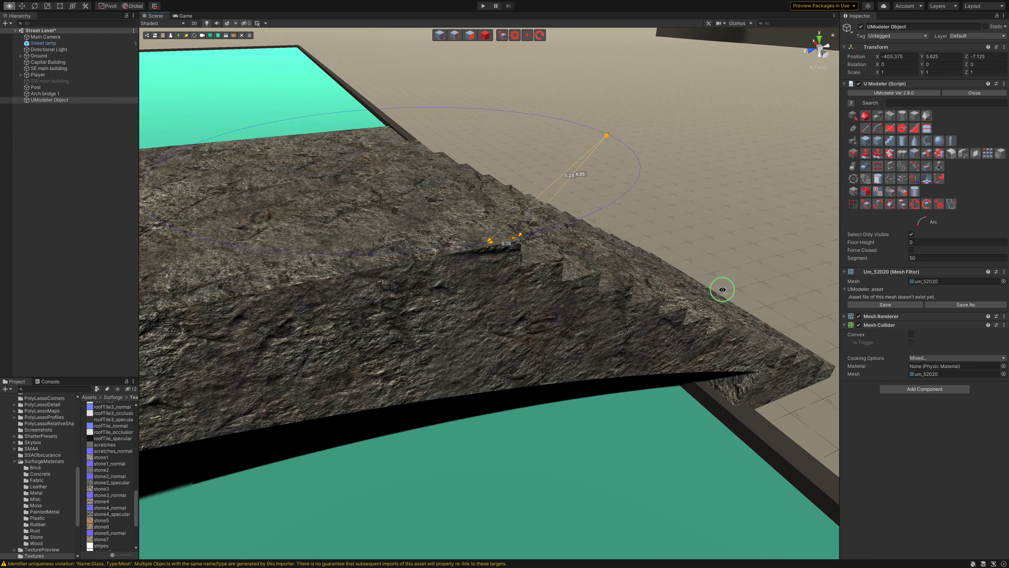
pyautogui.scroll(3, 722, 290)
pyautogui.scroll(2, 723, 291)
pyautogui.scroll(2, 722, 292)
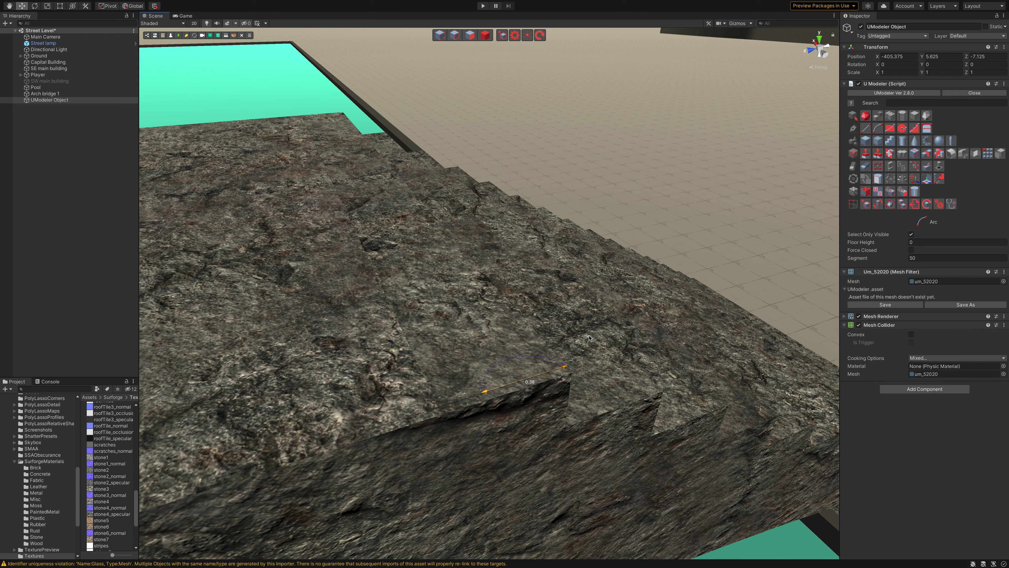
pyautogui.press('Escape')
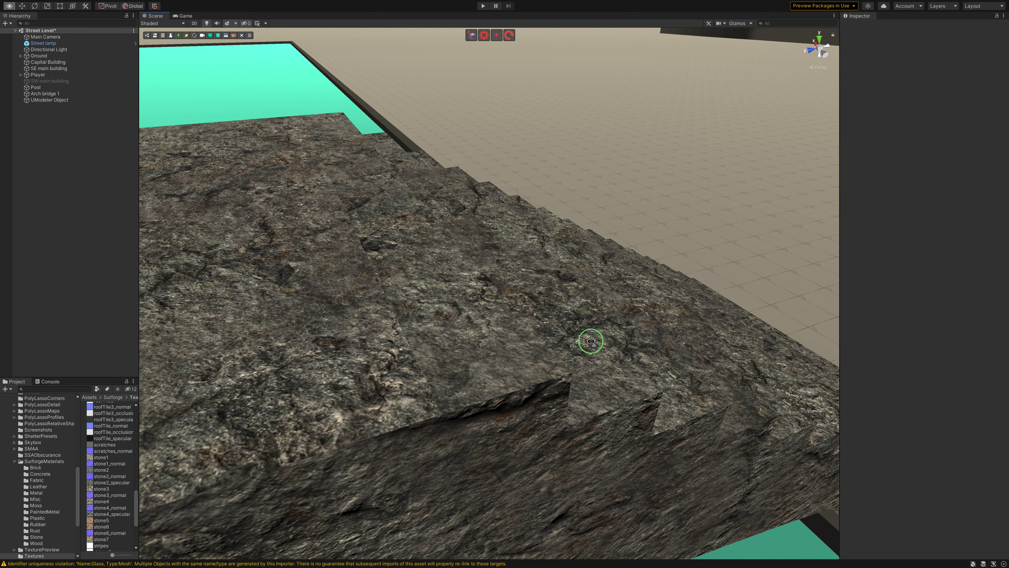
pyautogui.scroll(-10, 589, 337)
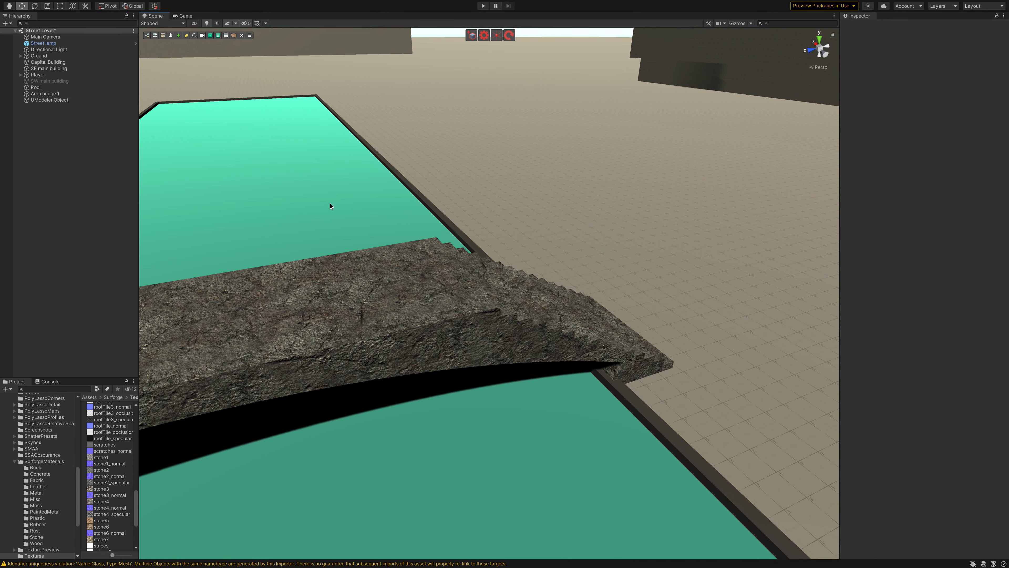
pyautogui.scroll(3, 330, 206)
# Draw and confirm a line from the bridge corner along its edge to the ground, Force Closed off.
pyautogui.click(44, 100)
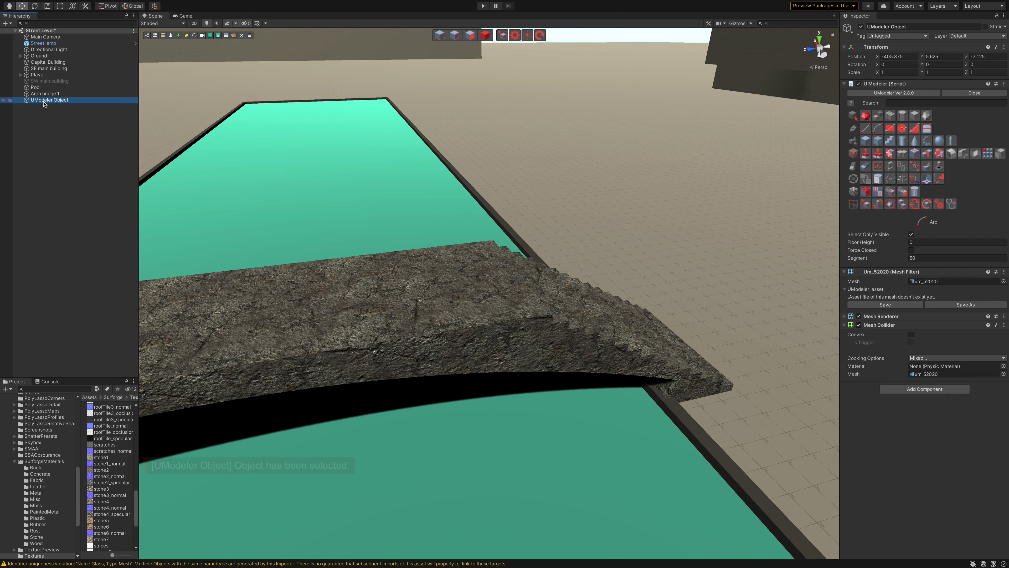
pyautogui.click(866, 128)
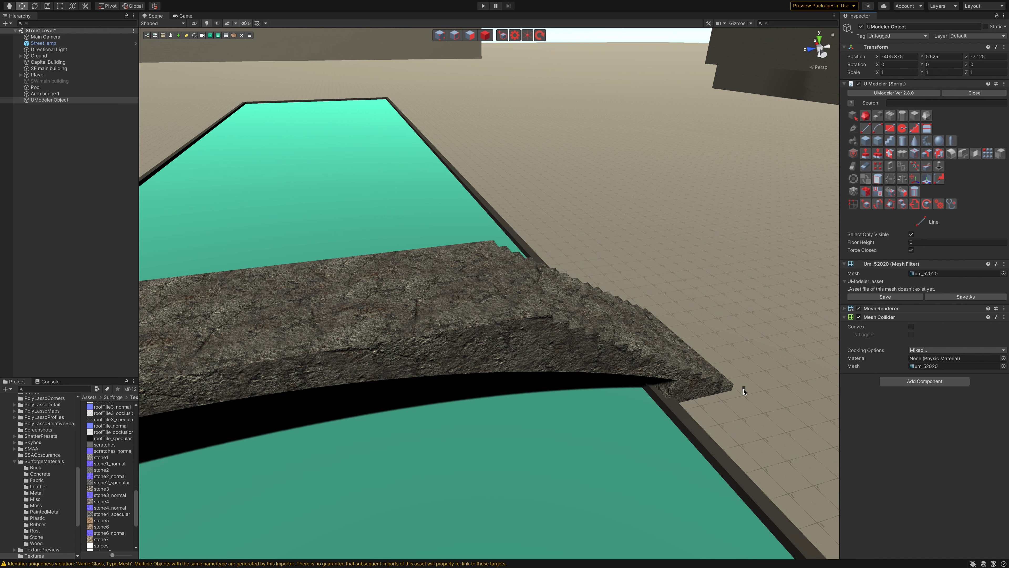
pyautogui.click(744, 389)
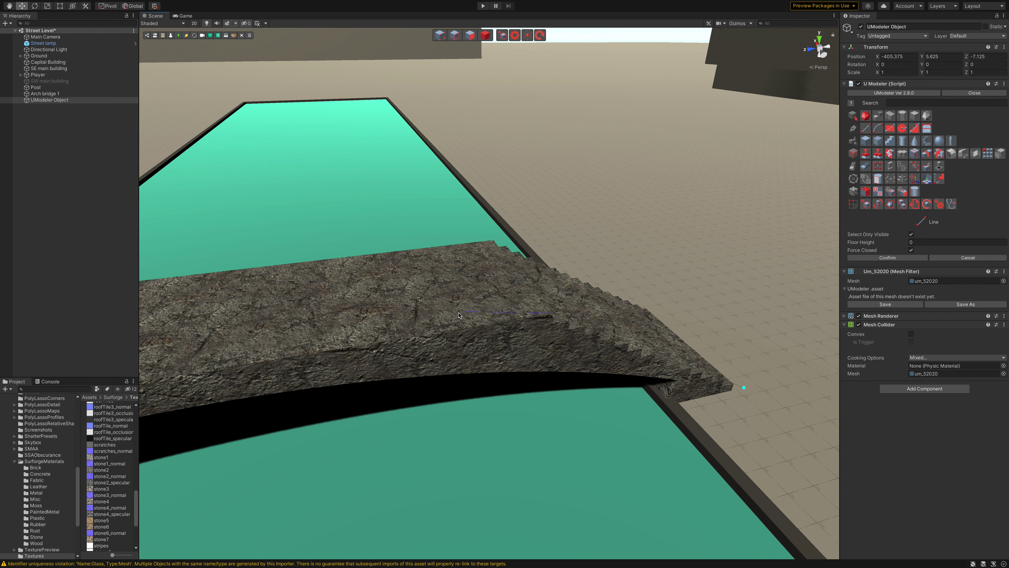
pyautogui.moveTo(458, 315)
pyautogui.keyDown('alt'); pyautogui.mouseDown()
pyautogui.moveTo(425, 313)
pyautogui.moveTo(419, 322)
pyautogui.mouseUp(); pyautogui.keyUp('alt')
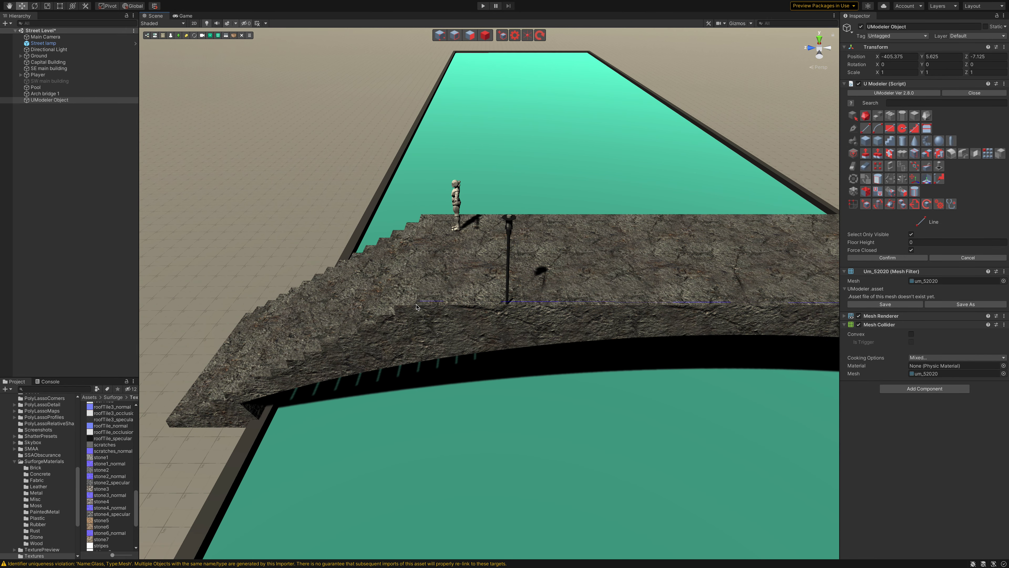
pyautogui.click(400, 304)
pyautogui.click(400, 305)
pyautogui.click(157, 425)
pyautogui.click(912, 250)
pyautogui.click(887, 258)
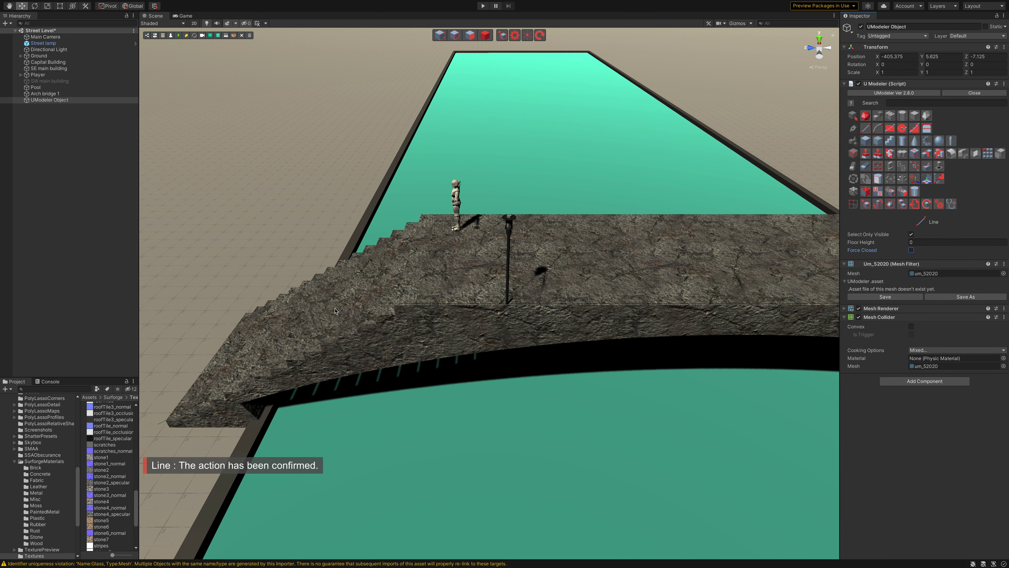
# Place a small disk of radius 0.125 on the ground beside the stone stairs' base.
pyautogui.keyDown('alt'); pyautogui.moveTo(337, 311); pyautogui.dragTo(251, 351); pyautogui.keyUp('alt')
pyautogui.scroll(10, 252, 352)
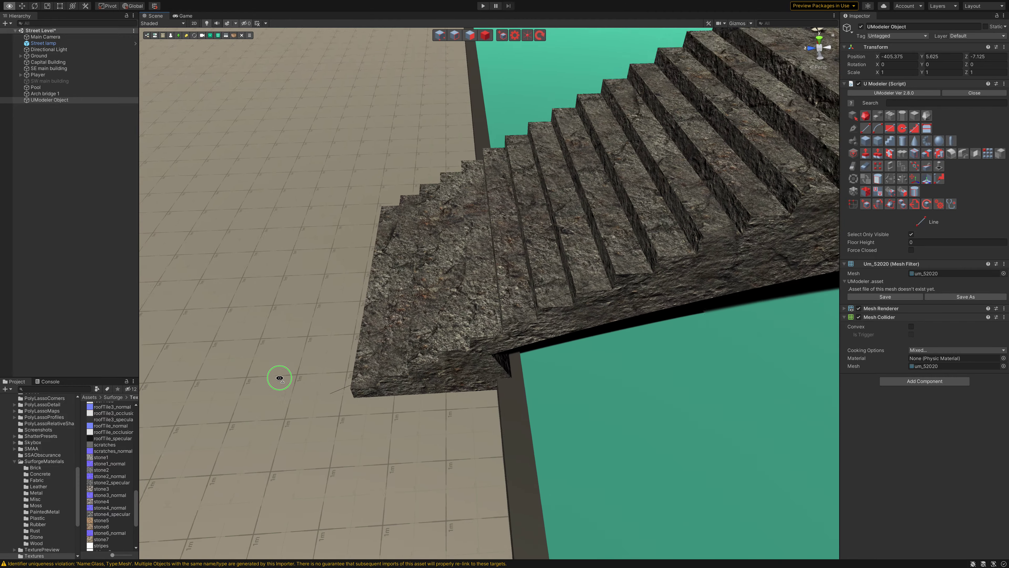
pyautogui.keyDown('alt'); pyautogui.moveTo(279, 393); pyautogui.dragTo(299, 392); pyautogui.keyUp('alt')
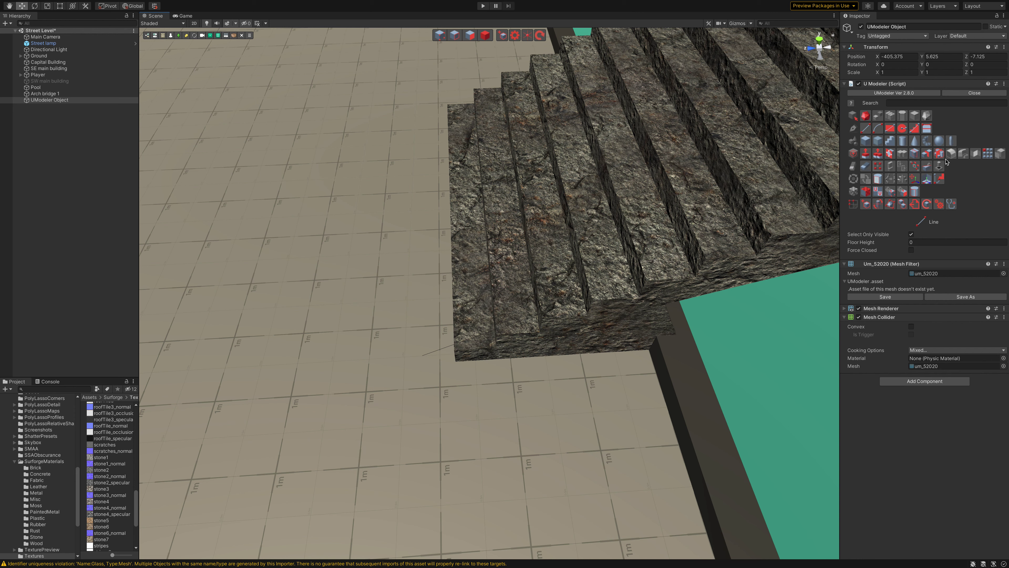
pyautogui.click(902, 128)
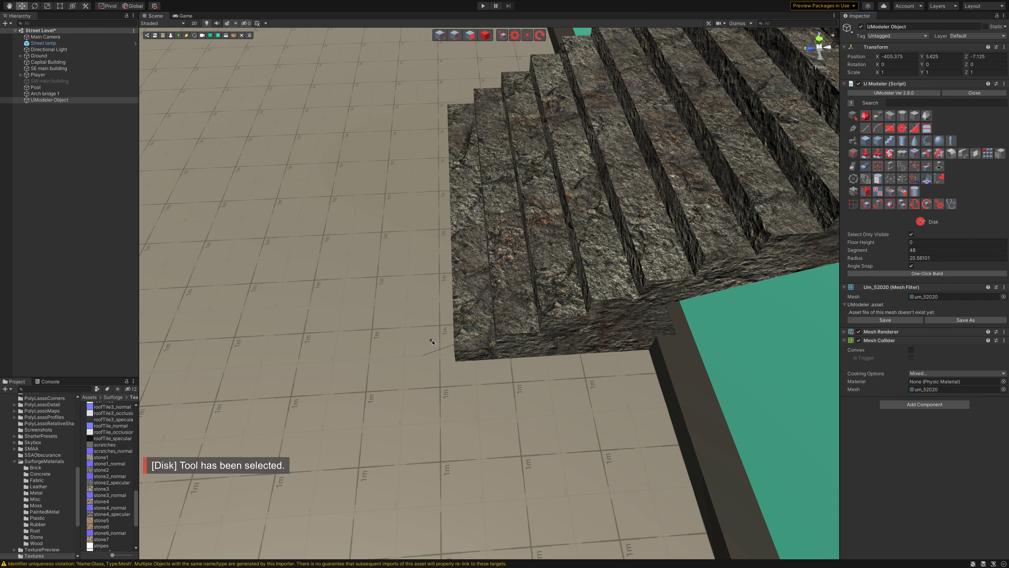
pyautogui.click(422, 358)
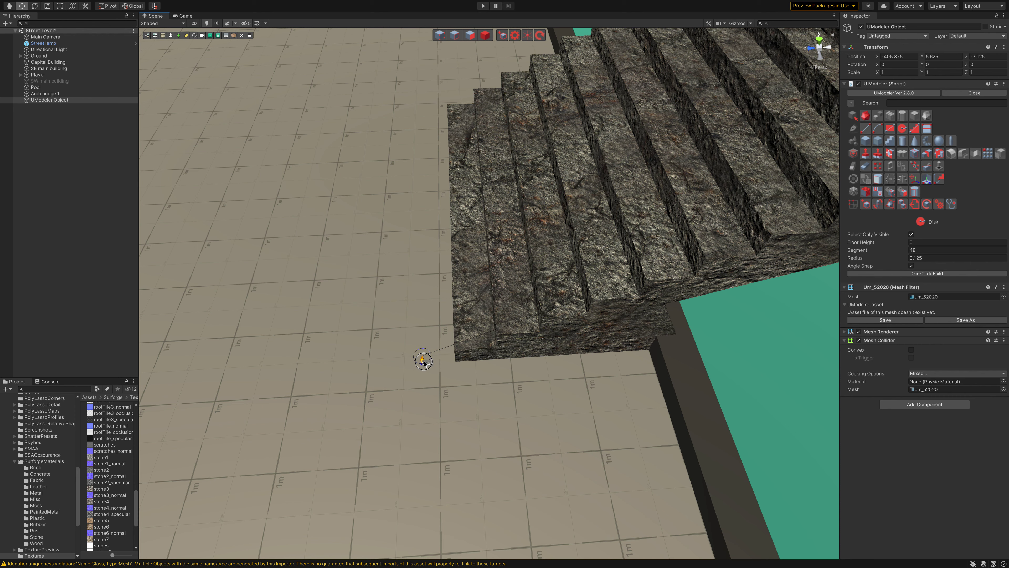
pyautogui.click(424, 362)
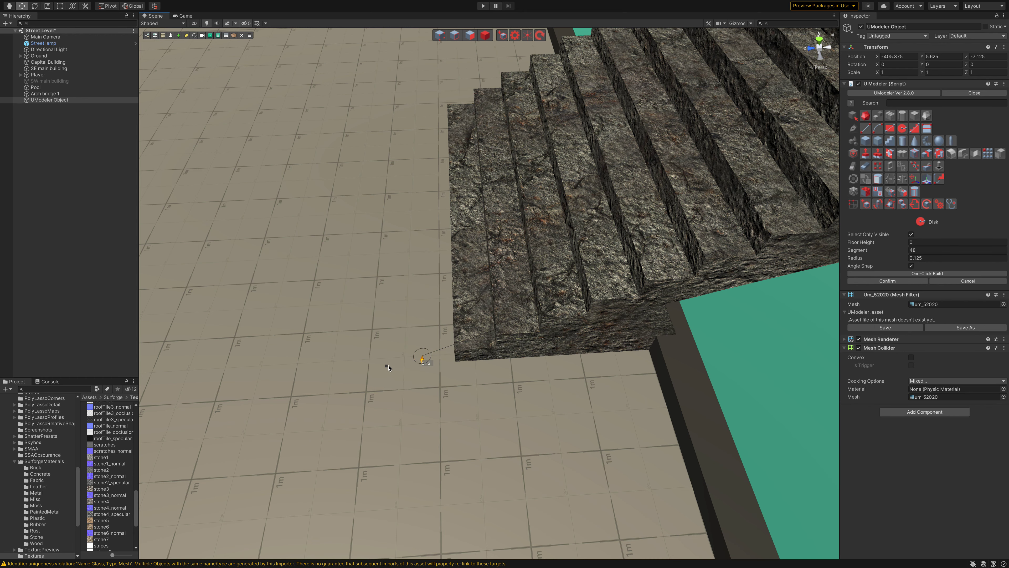
pyautogui.scroll(3, 383, 370)
pyautogui.scroll(2, 387, 364)
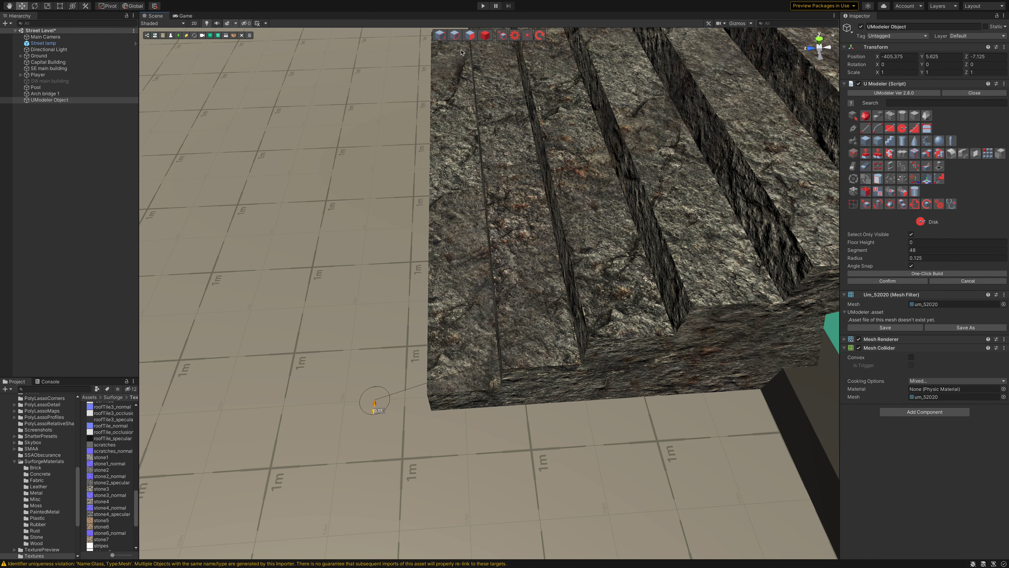
pyautogui.click(455, 35)
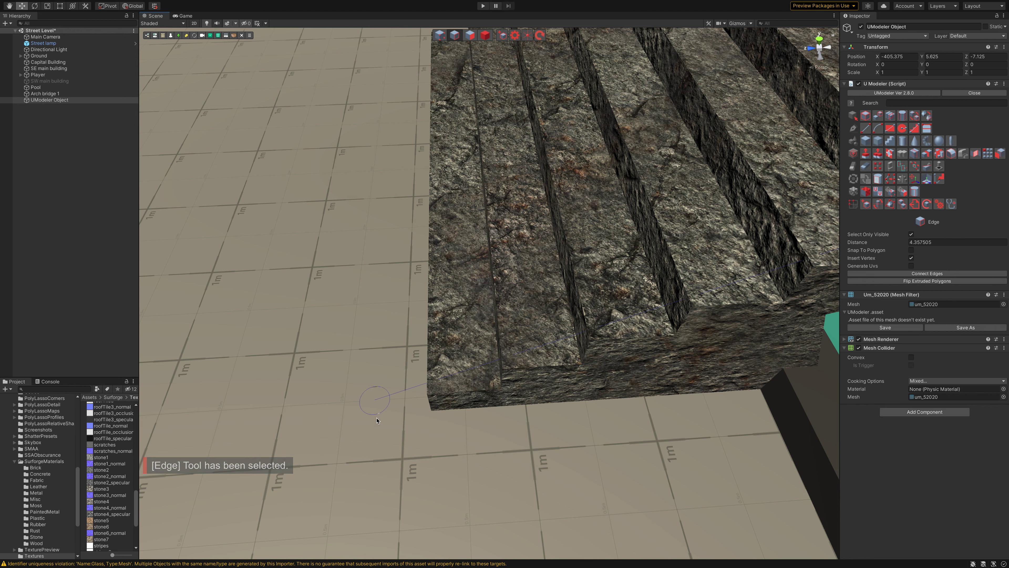
# Set the disk's segment count to 18 and undo the radius change.
pyautogui.hotkey('ctrl', 'z')
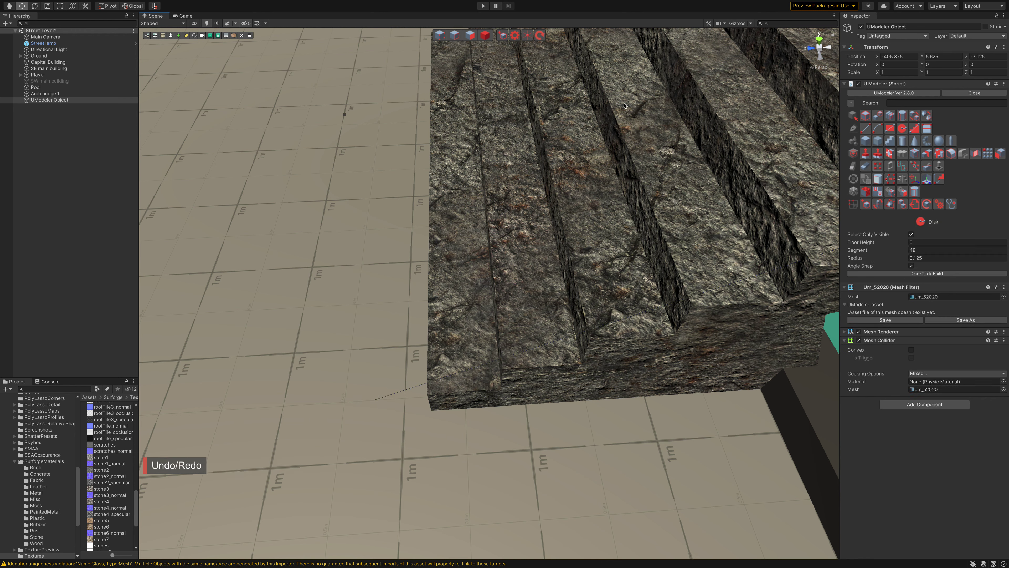
pyautogui.click(925, 251)
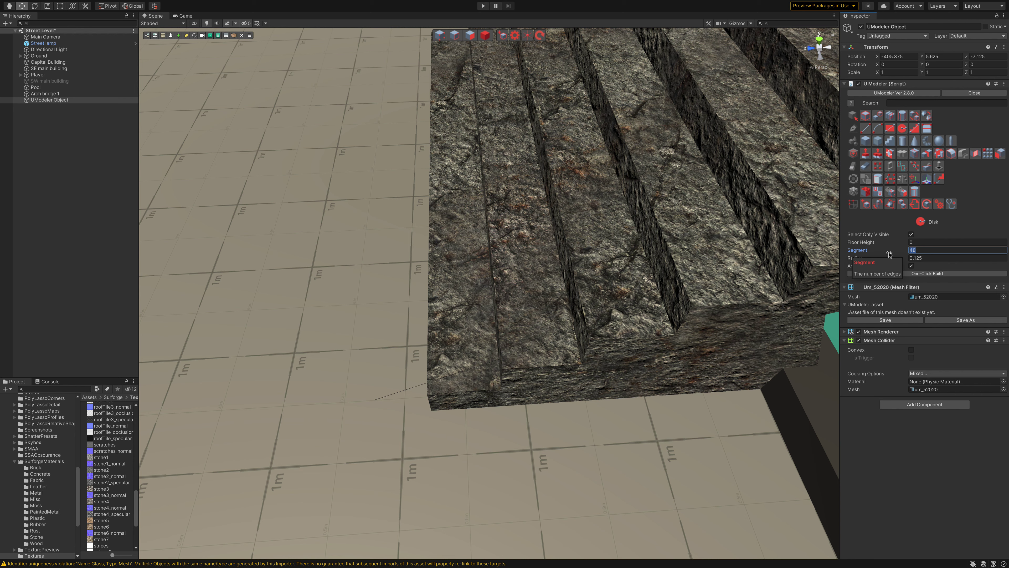
pyautogui.write('18')
pyautogui.click(376, 400)
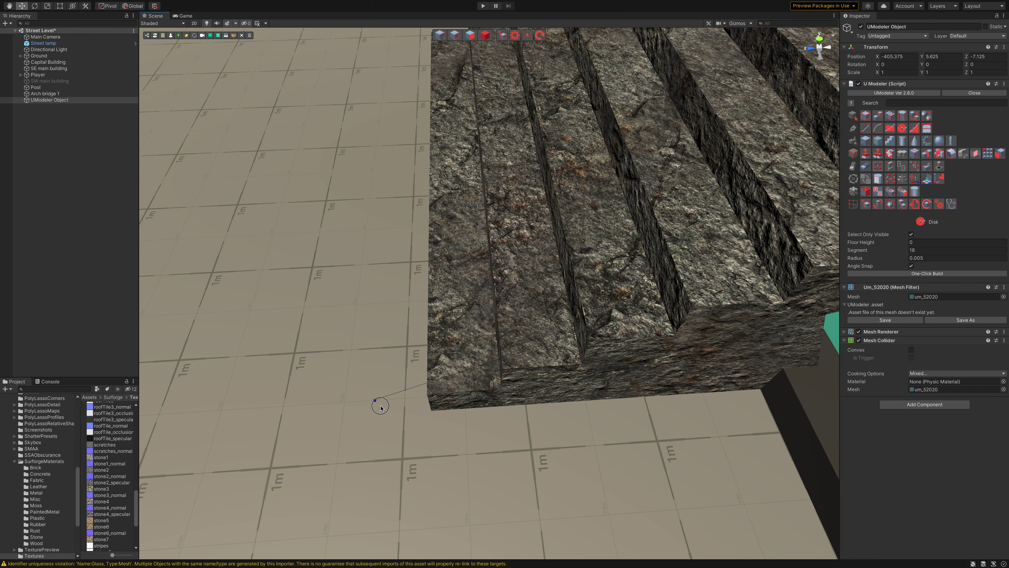
pyautogui.click(376, 413)
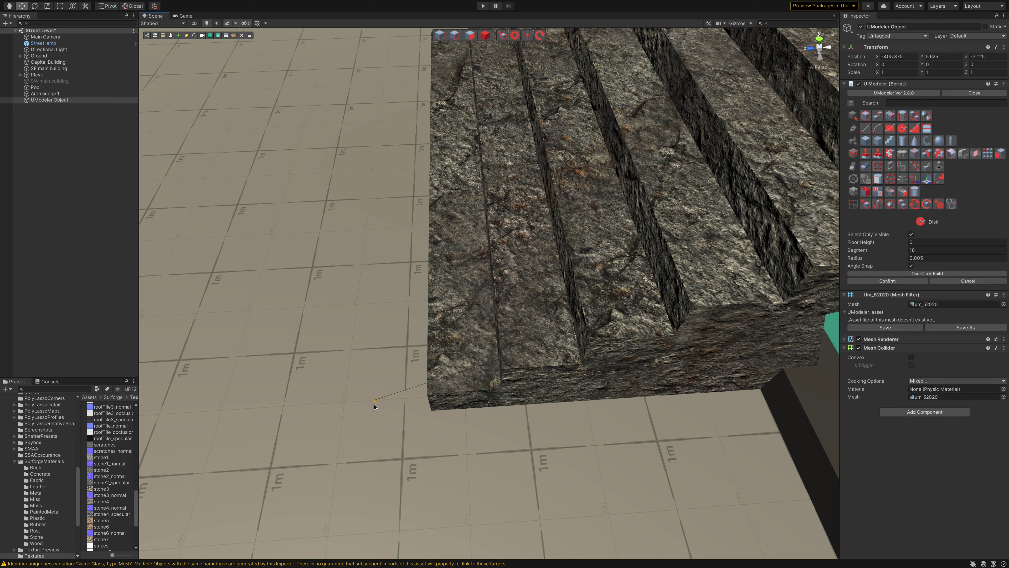
pyautogui.hotkey('ctrl', 'z')
# In edge mode, select the circle's edge, then reselect the UModeler Object.
pyautogui.press('2')
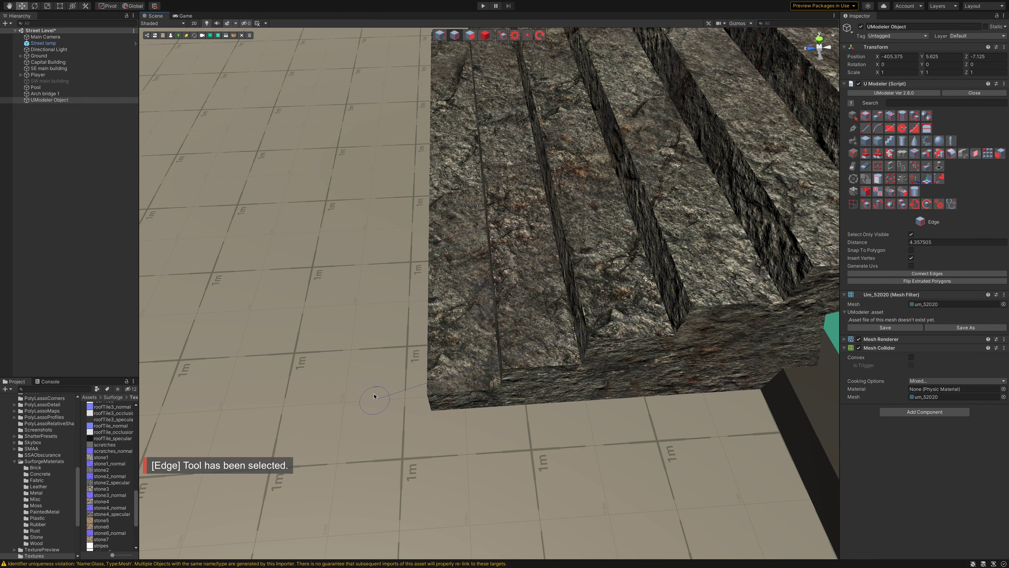
pyautogui.moveTo(377, 396)
pyautogui.keyDown('alt'); pyautogui.mouseDown()
pyautogui.moveTo(360, 404)
pyautogui.moveTo(383, 411)
pyautogui.mouseUp(); pyautogui.keyUp('alt')
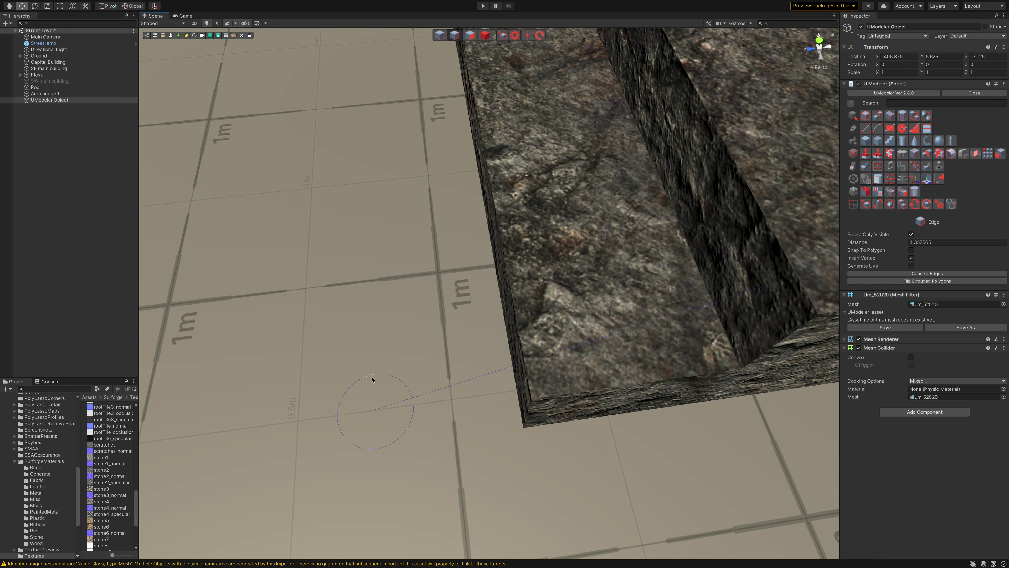
pyautogui.click(358, 385)
pyautogui.click(107, 282)
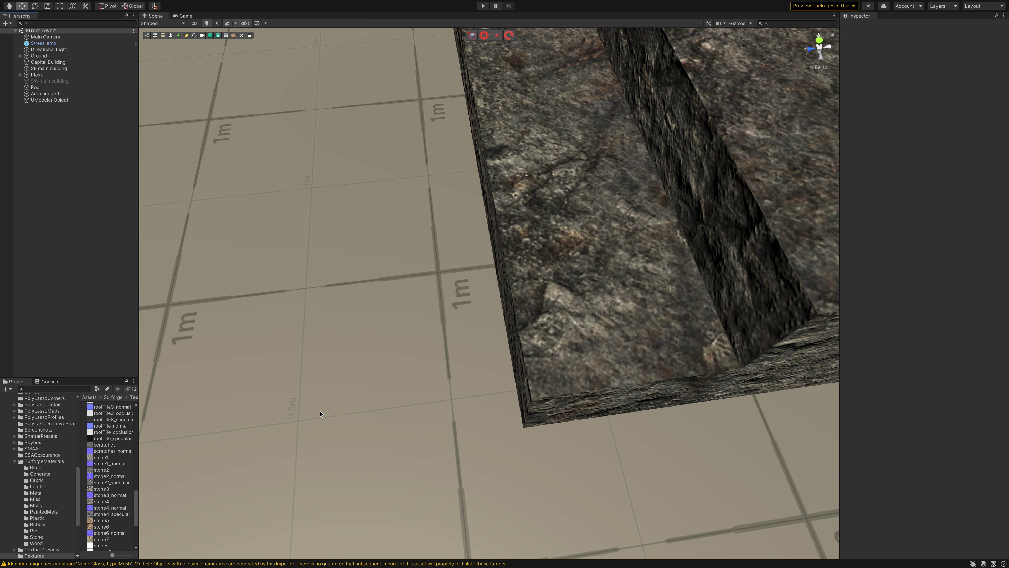
pyautogui.click(40, 102)
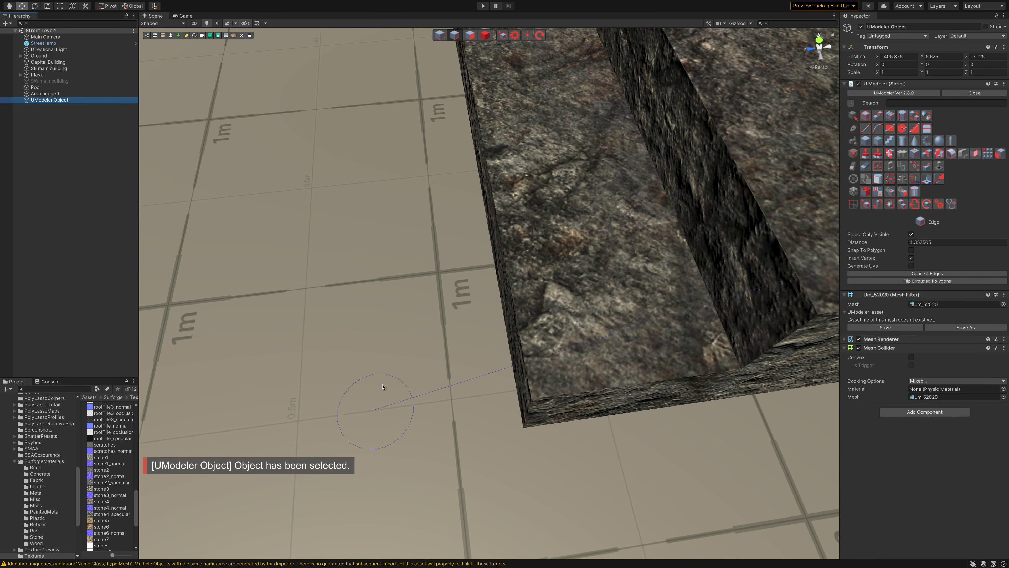
# Sweep the selected circle faces along the path with Follow, forming a tube rail up the stairs and over the bridge.
pyautogui.click(470, 35)
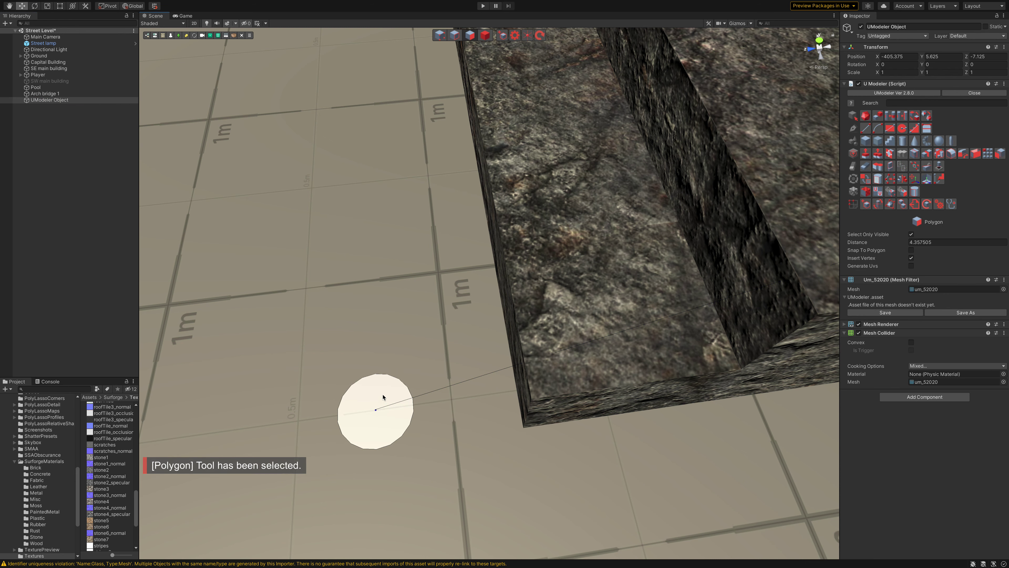
pyautogui.click(403, 392)
pyautogui.keyDown('ctrl'); pyautogui.click(429, 395); pyautogui.keyUp('ctrl')
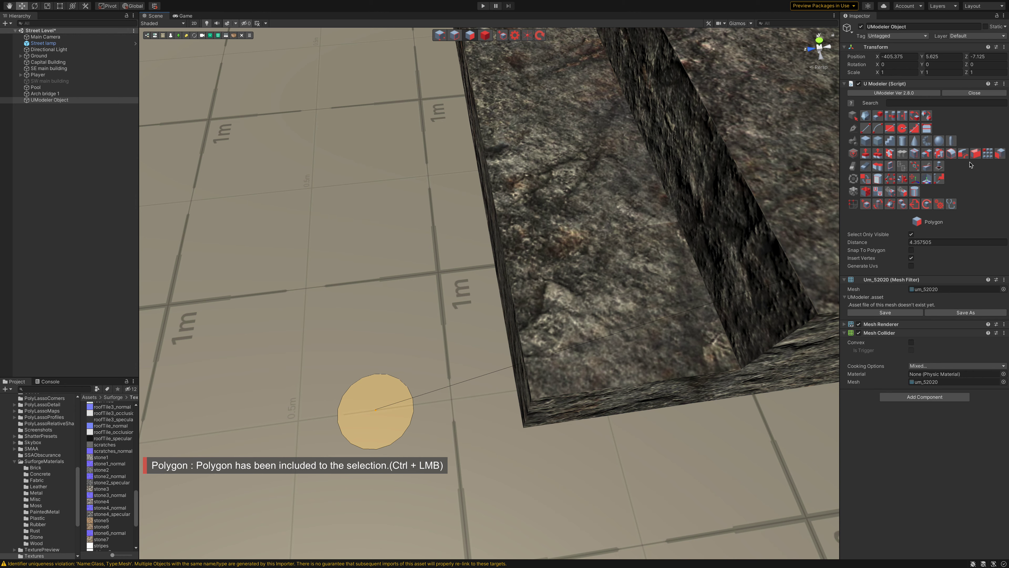
pyautogui.click(963, 153)
pyautogui.scroll(-10, 730, 319)
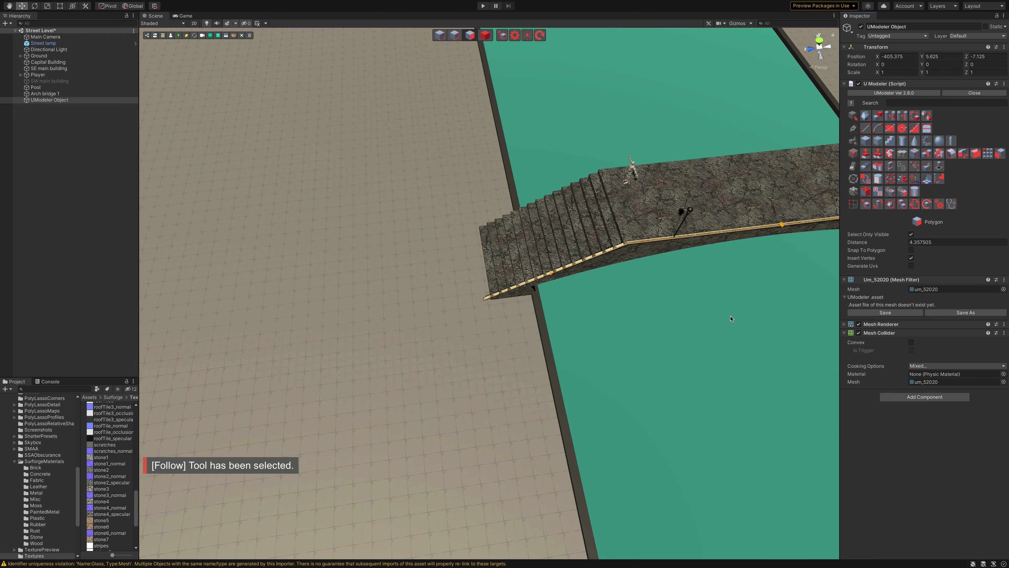
pyautogui.scroll(-5, 770, 280)
pyautogui.scroll(10, 770, 279)
pyautogui.moveTo(770, 279)
pyautogui.keyDown('alt'); pyautogui.mouseDown()
pyautogui.moveTo(688, 307)
pyautogui.moveTo(810, 255)
pyautogui.mouseUp(); pyautogui.keyUp('alt')
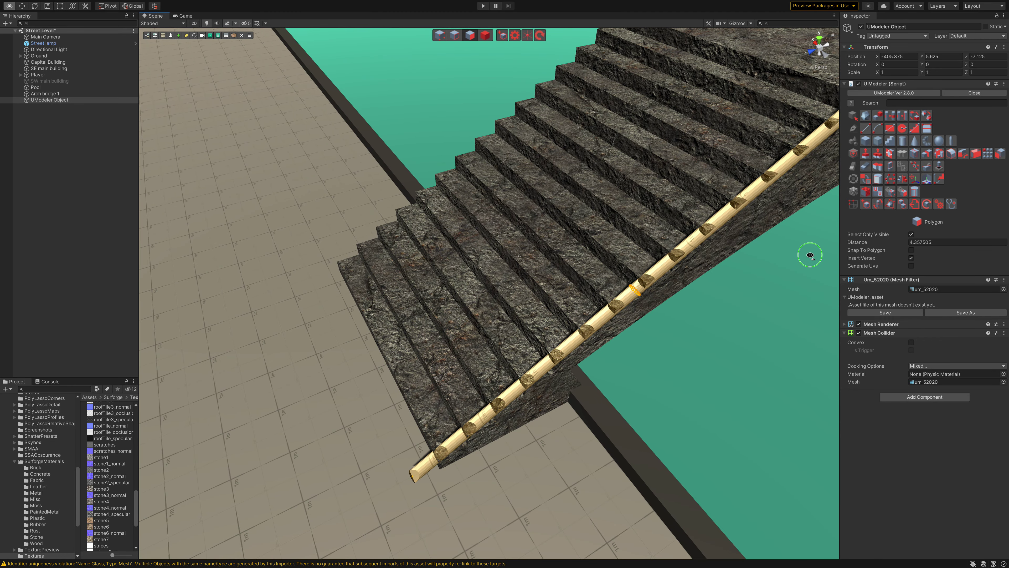
pyautogui.scroll(-3, 811, 255)
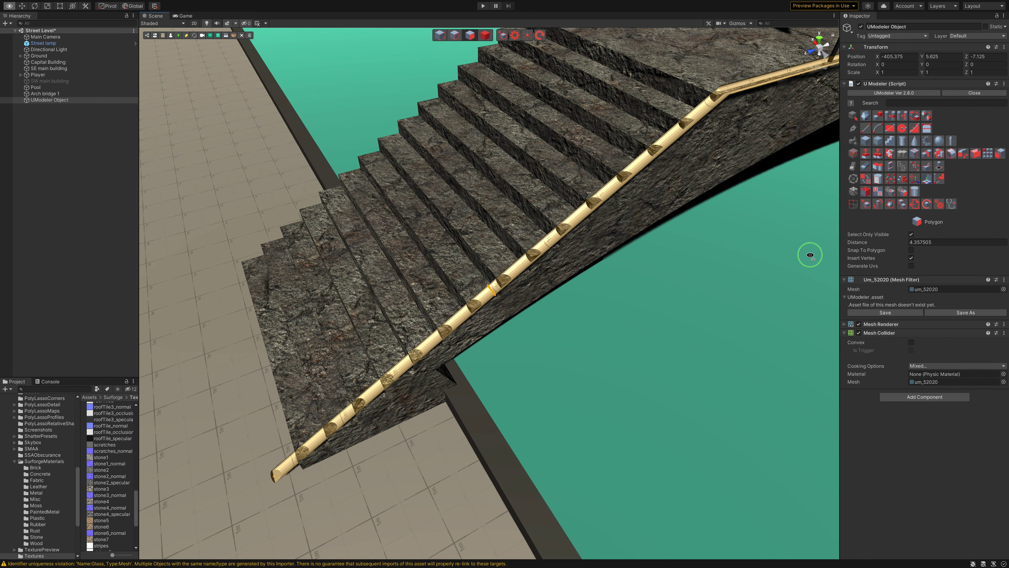
pyautogui.keyDown('alt'); pyautogui.moveTo(817, 243); pyautogui.dragTo(818, 238); pyautogui.keyUp('alt')
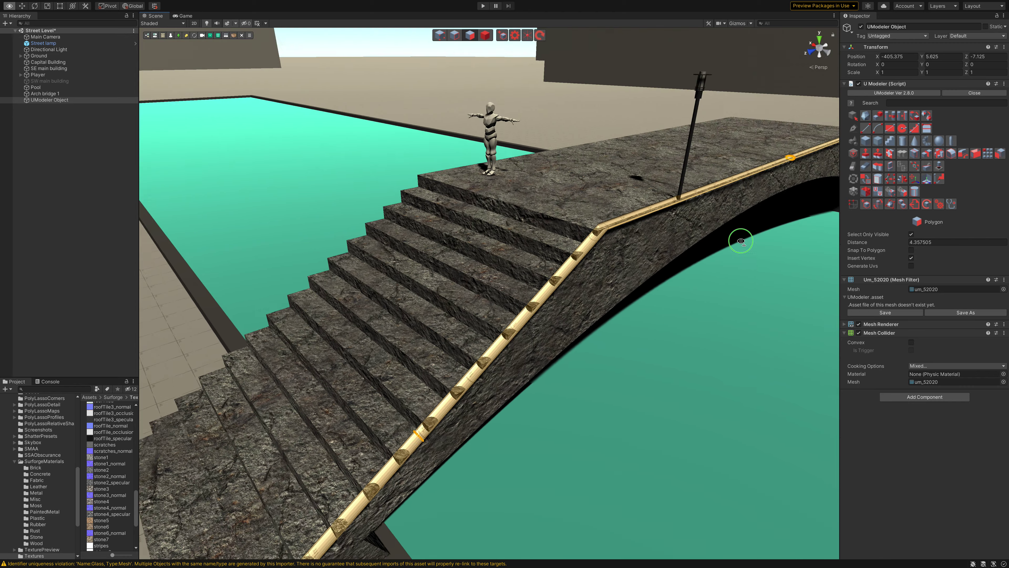
pyautogui.keyDown('alt'); pyautogui.moveTo(490, 59); pyautogui.dragTo(474, 60); pyautogui.keyUp('alt')
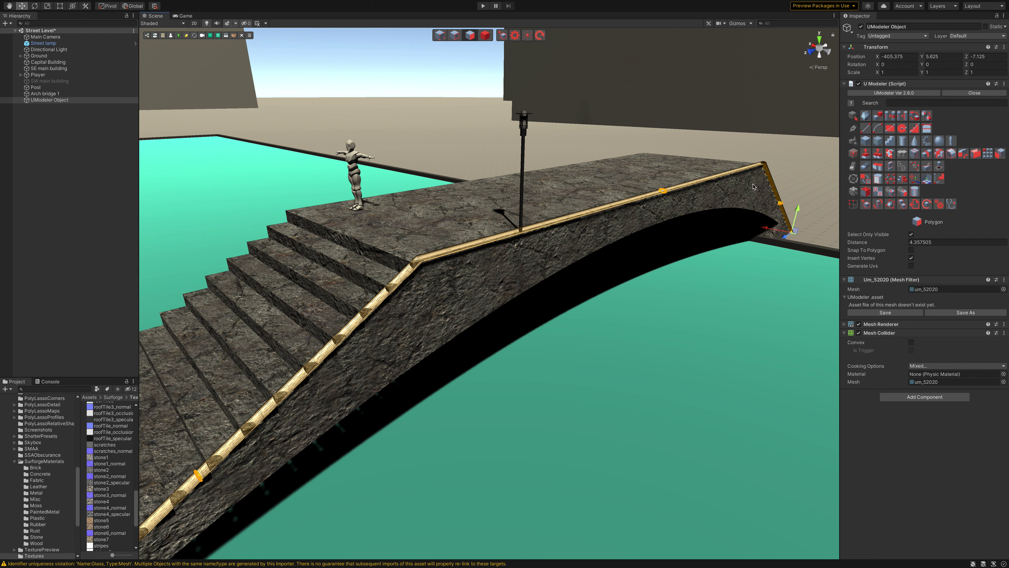
# In Object mode, raise the whole railing along Y to Position Y 6.5.
pyautogui.click(485, 35)
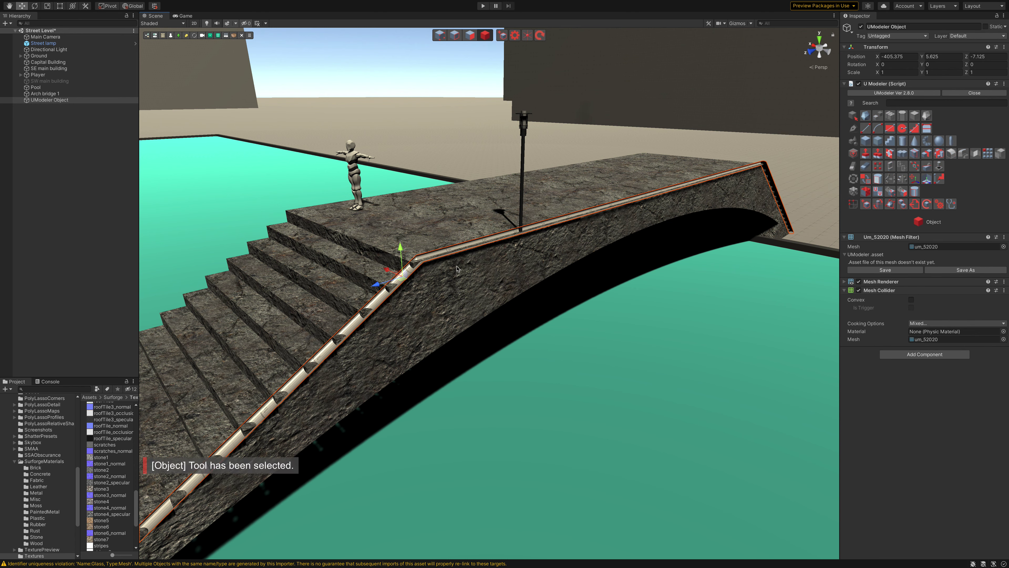
pyautogui.moveTo(400, 248)
pyautogui.mouseDown()
pyautogui.moveTo(389, 201)
pyautogui.moveTo(484, 228)
pyautogui.moveTo(412, 215)
pyautogui.mouseUp()
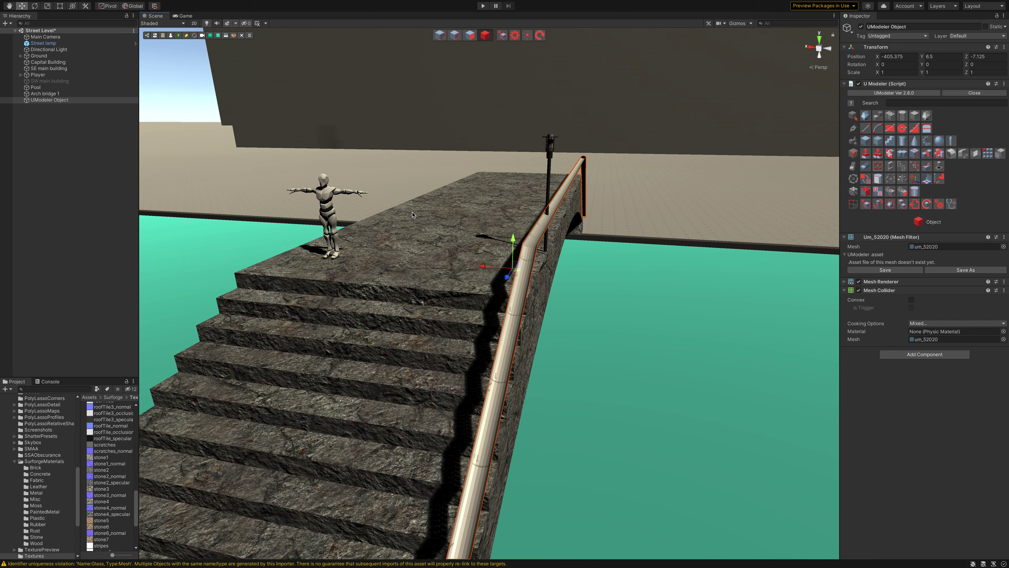
pyautogui.moveTo(528, 302)
pyautogui.mouseDown(button='right')
pyautogui.moveTo(288, 327)
pyautogui.moveTo(559, 264)
pyautogui.mouseUp(button='right')
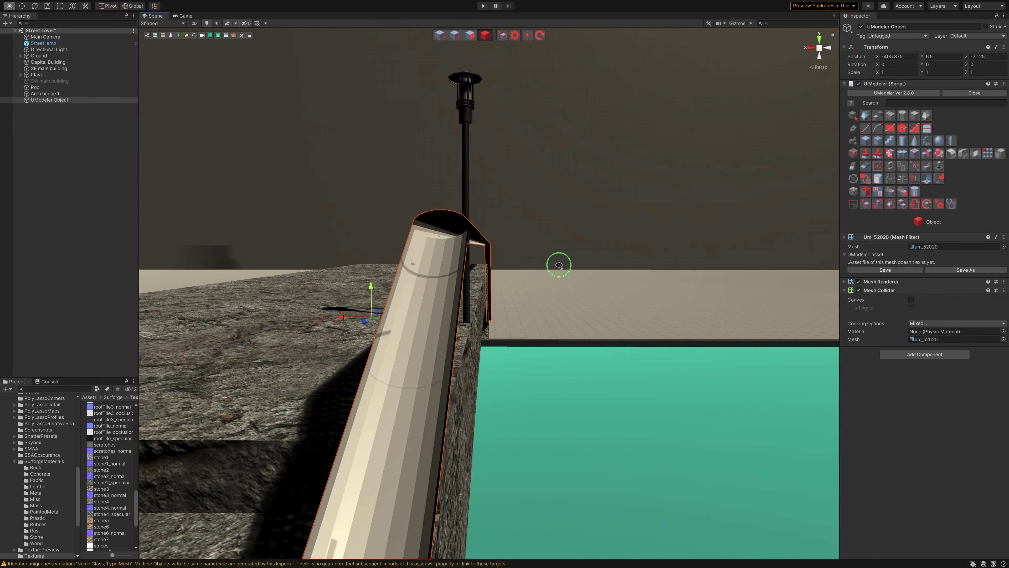
pyautogui.moveTo(559, 265); pyautogui.dragTo(560, 270, button='right')
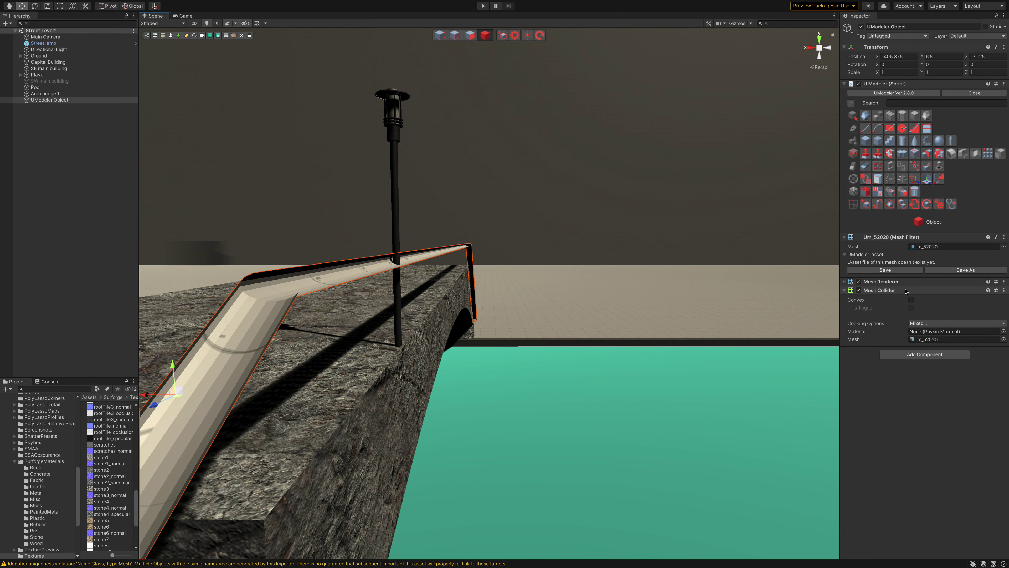
# Assign the Gray material to the railing's Mesh Renderer Element 0.
pyautogui.click(844, 282)
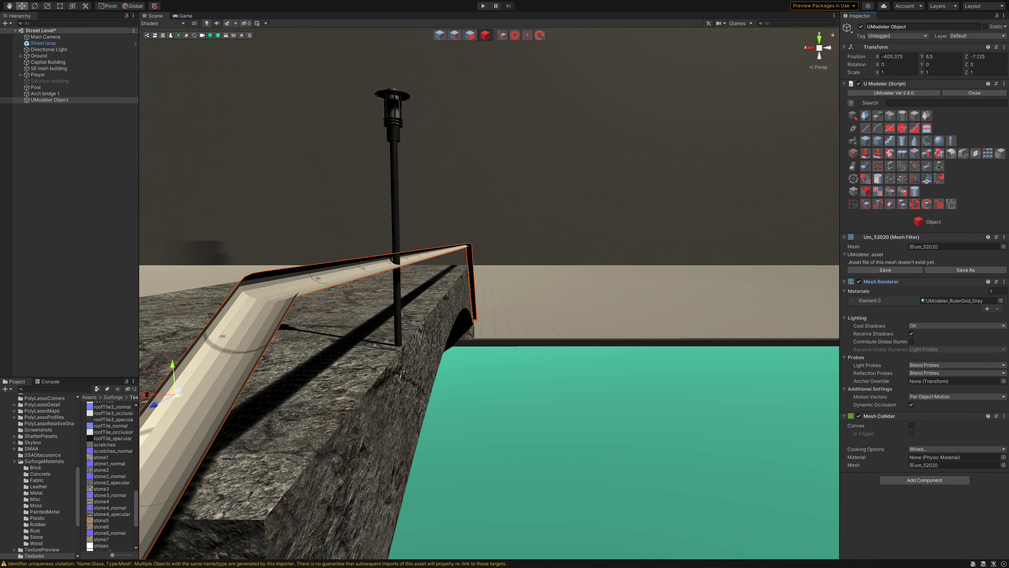
pyautogui.click(1001, 301)
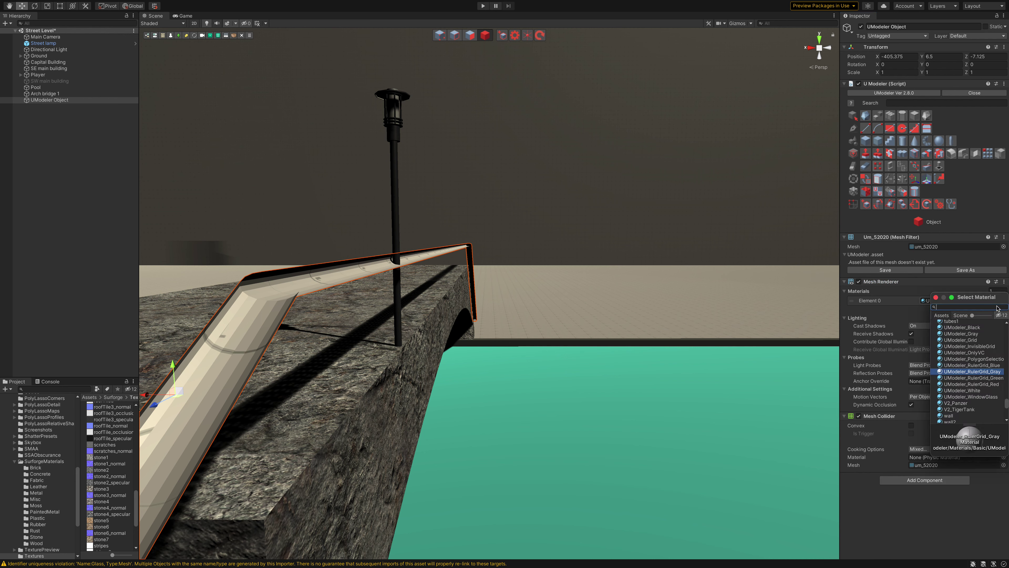
pyautogui.click(958, 321)
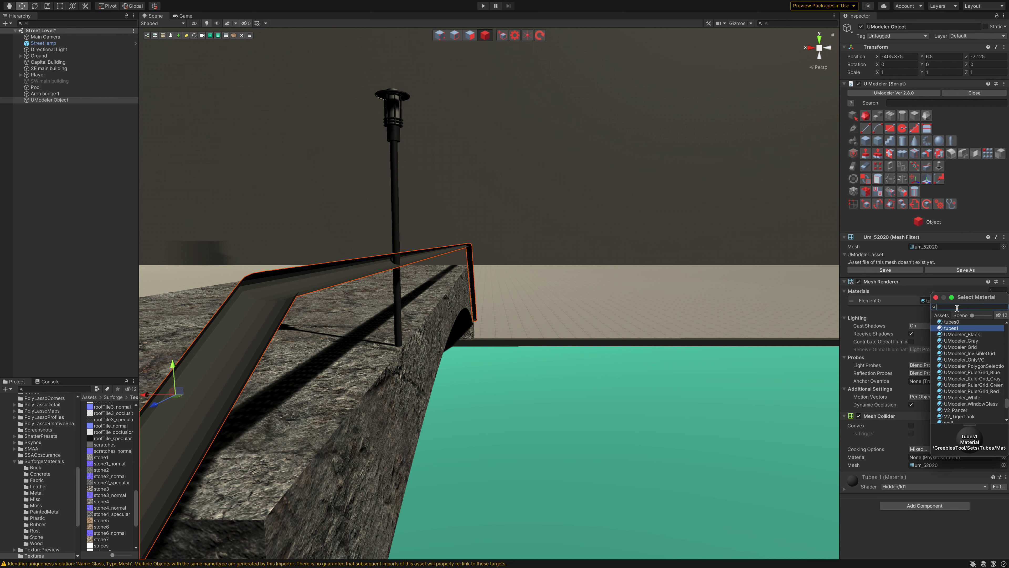
pyautogui.write('gra')
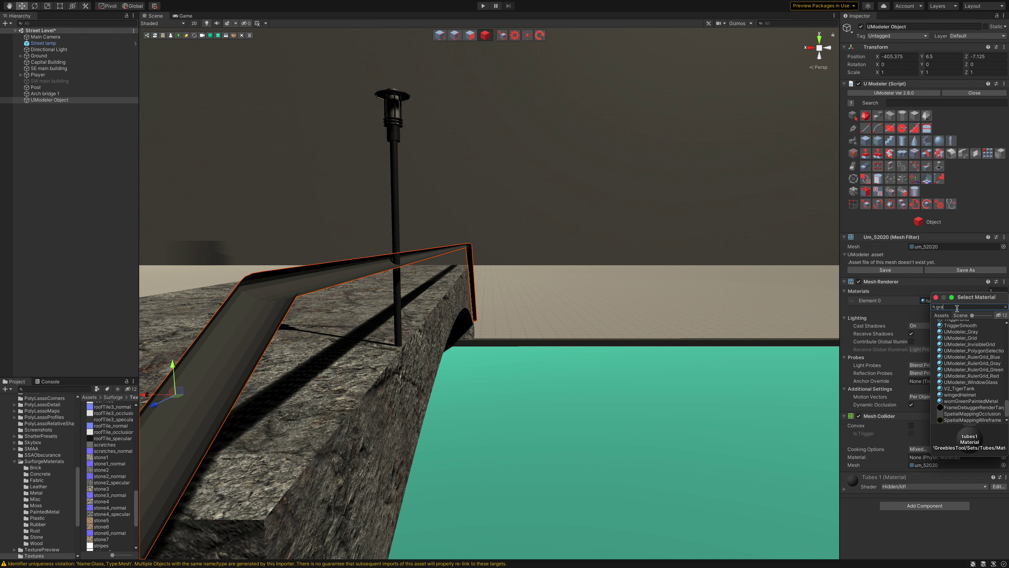
pyautogui.write('t')
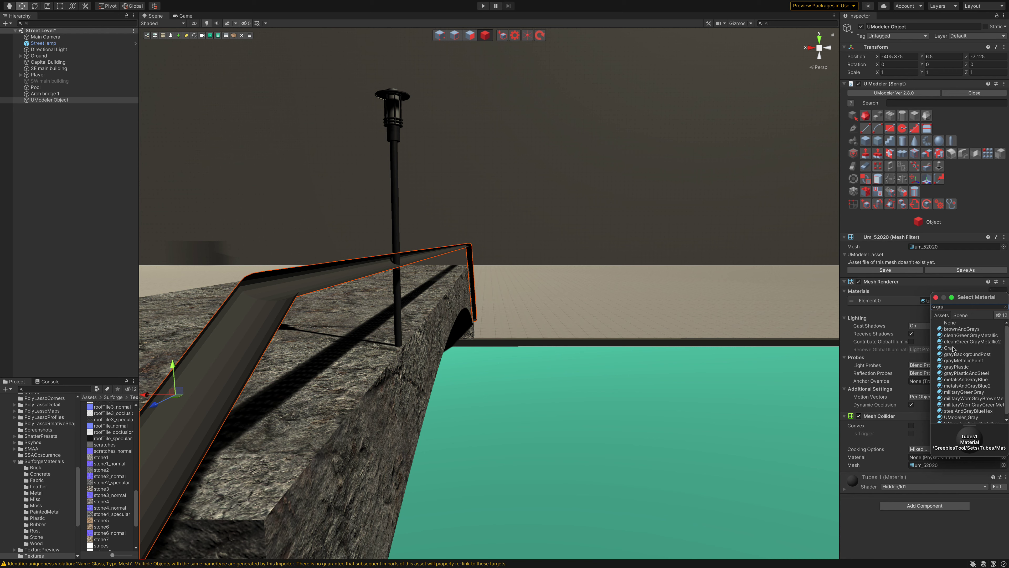
pyautogui.click(950, 348)
pyautogui.click(953, 350)
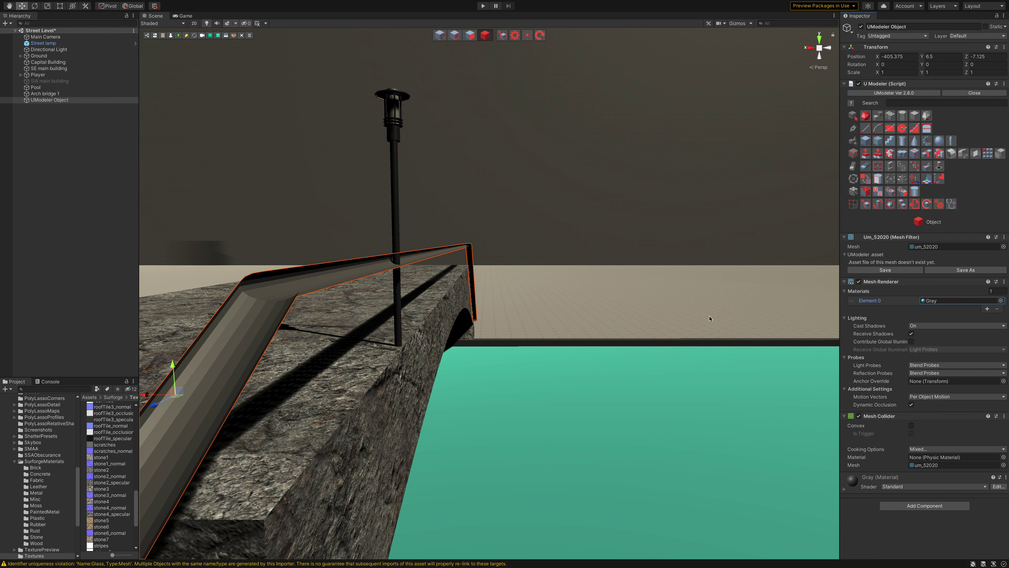
pyautogui.moveTo(670, 316)
pyautogui.keyDown('alt'); pyautogui.mouseDown()
pyautogui.moveTo(363, 329)
pyautogui.moveTo(282, 345)
pyautogui.moveTo(357, 395)
pyautogui.moveTo(446, 392)
pyautogui.mouseUp(); pyautogui.keyUp('alt')
# Move the Player character along X onto the bridge landing, to X -404.391.
pyautogui.keyDown('alt'); pyautogui.scroll(2, 568, 322); pyautogui.keyUp('alt')
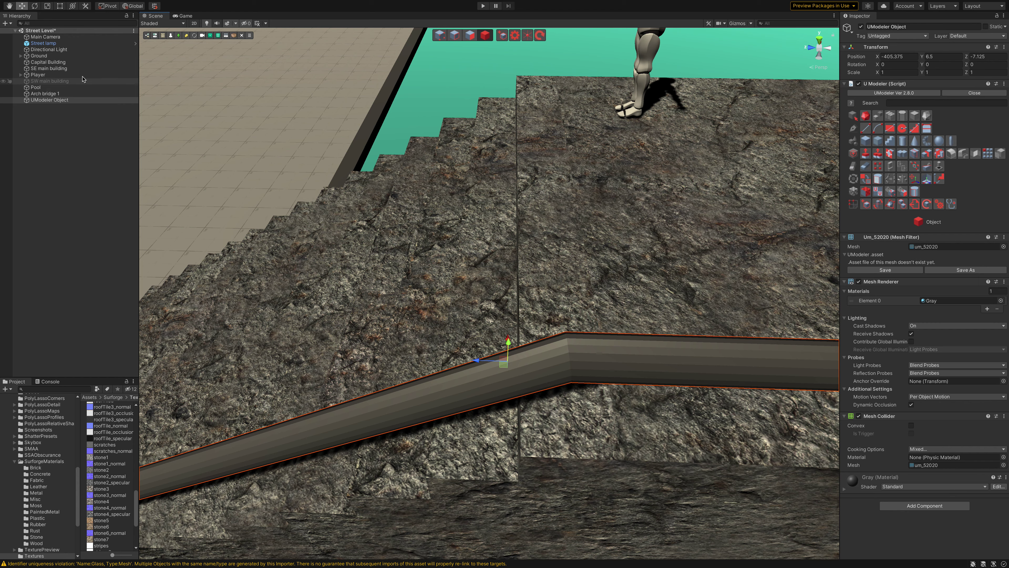
pyautogui.click(60, 75)
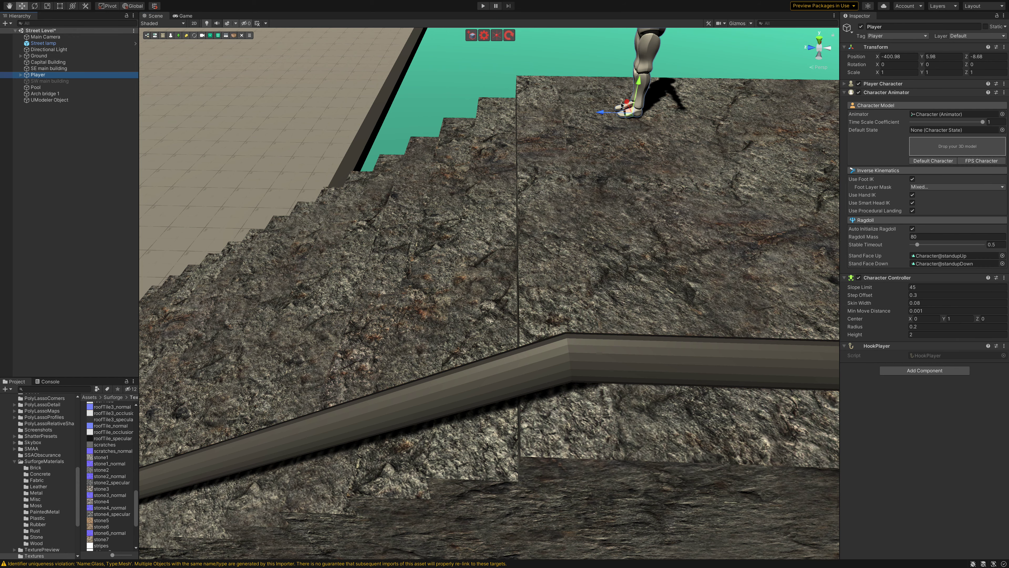
pyautogui.moveTo(622, 106)
pyautogui.mouseDown()
pyautogui.moveTo(669, 434)
pyautogui.moveTo(619, 377)
pyautogui.moveTo(665, 370)
pyautogui.mouseUp()
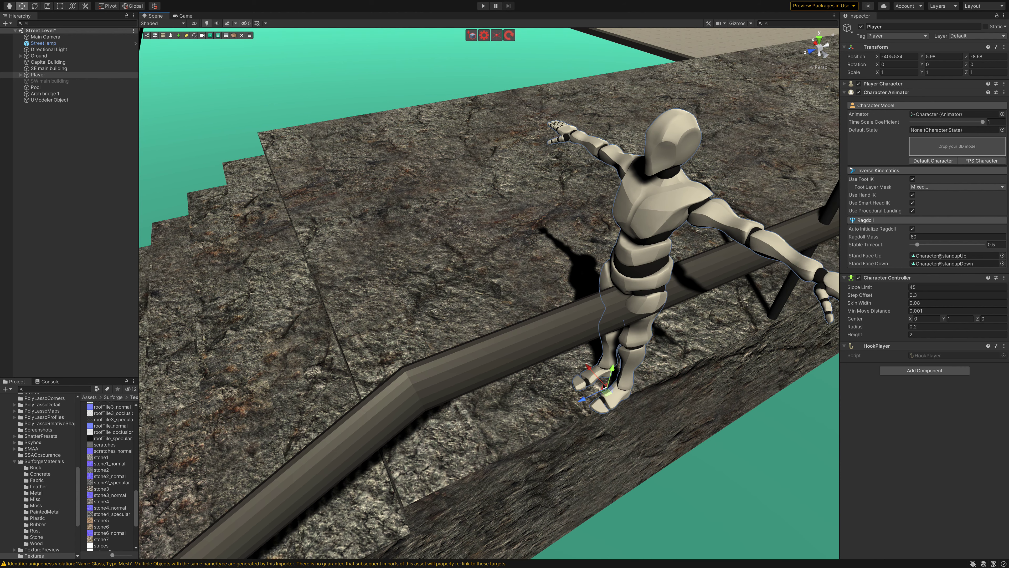
pyautogui.moveTo(604, 385)
pyautogui.mouseDown()
pyautogui.moveTo(572, 320)
pyautogui.moveTo(570, 338)
pyautogui.mouseUp()
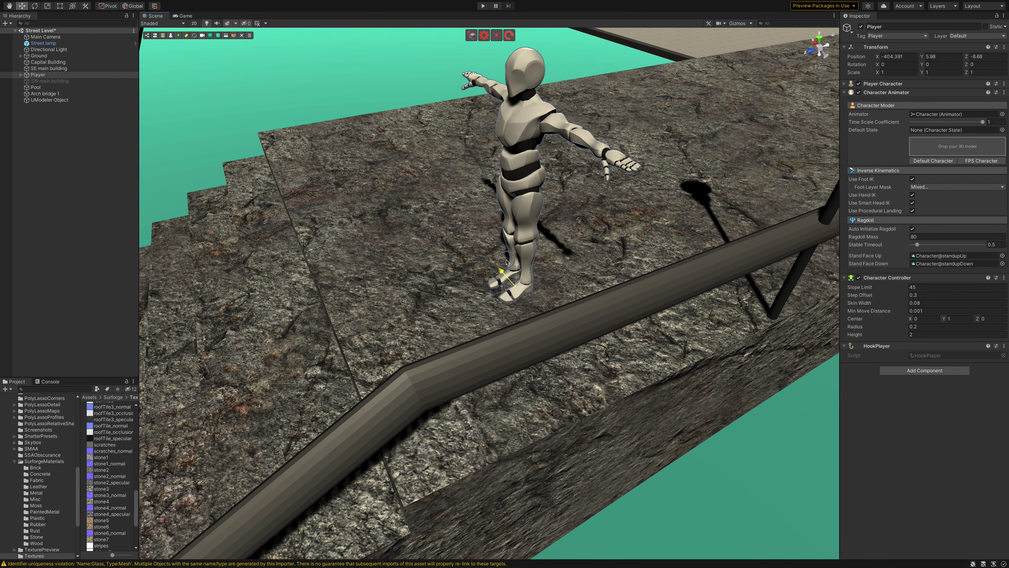
# Preview several metal materials and the Dr14 brakes lights material on the railing.
pyautogui.click(713, 259)
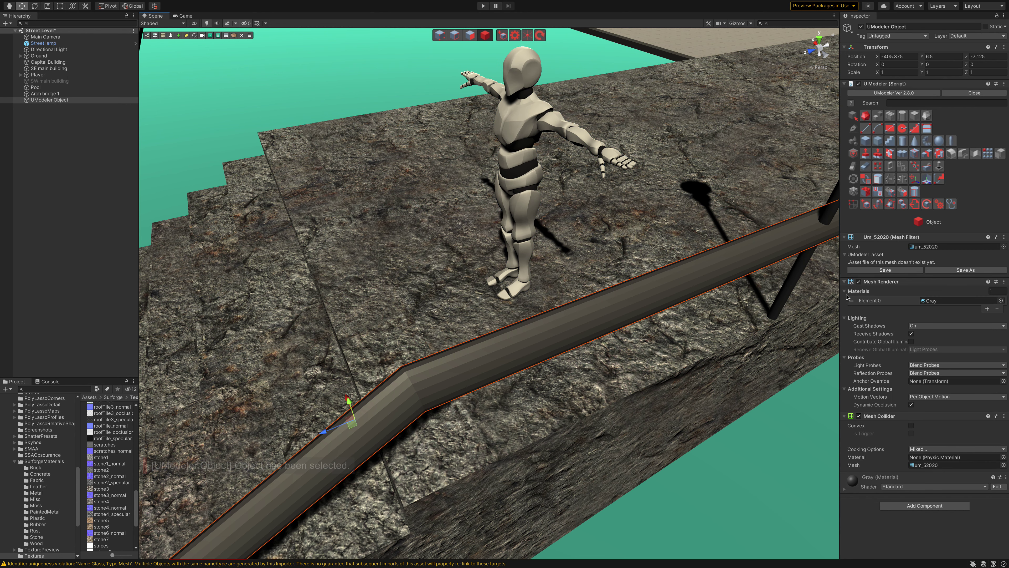
pyautogui.click(1001, 301)
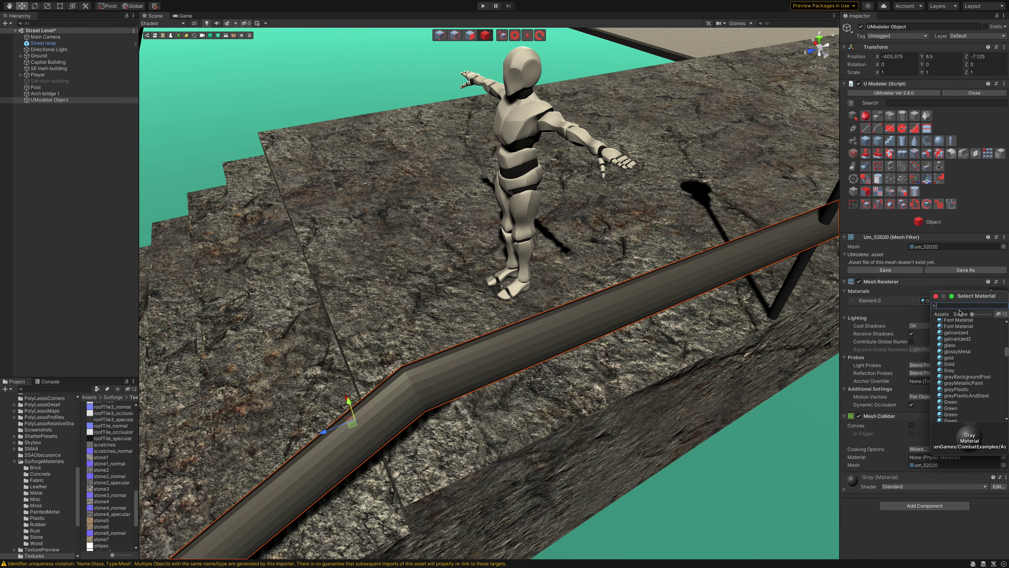
pyautogui.write('metal')
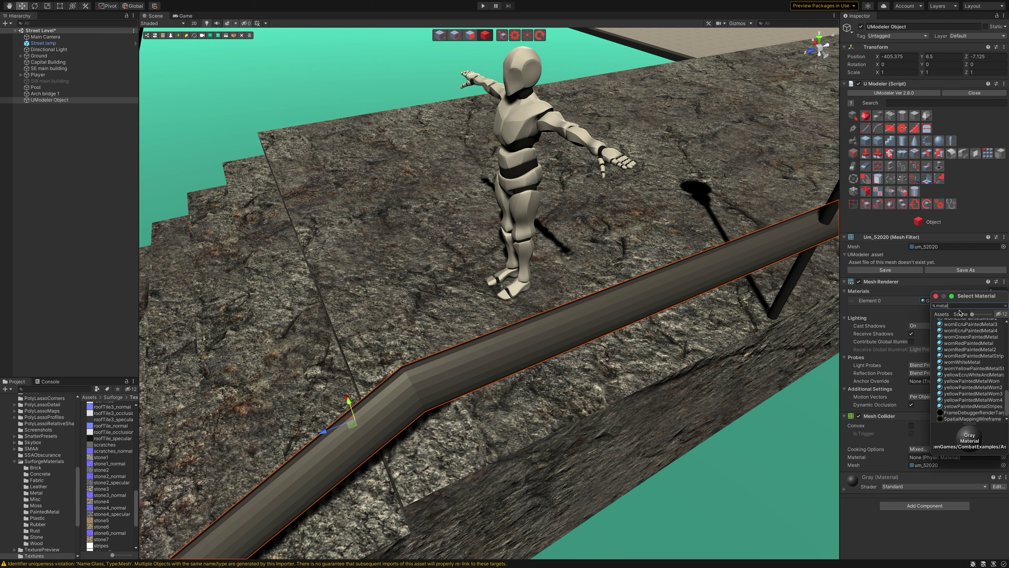
pyautogui.scroll(10, 989, 338)
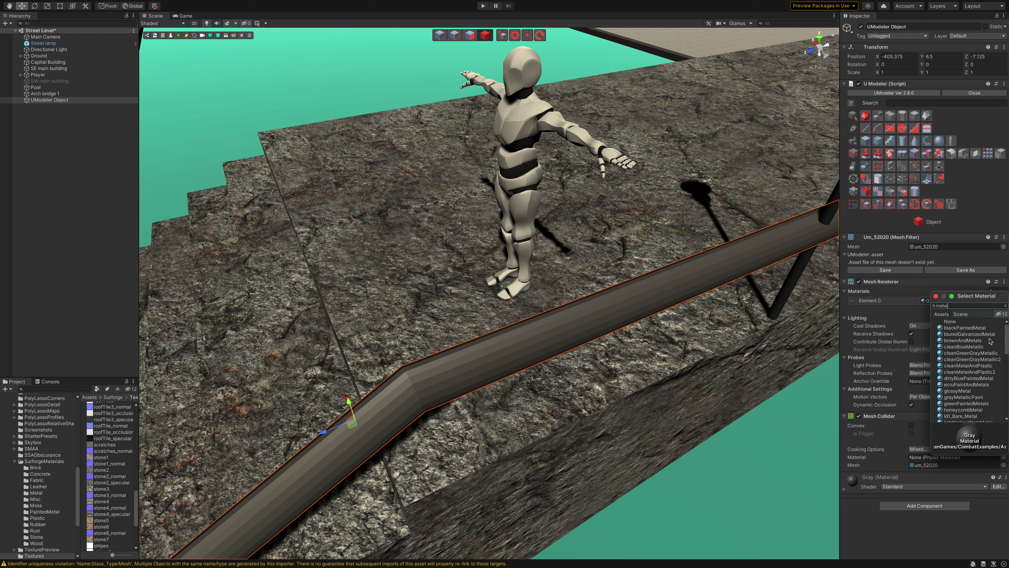
pyautogui.click(967, 328)
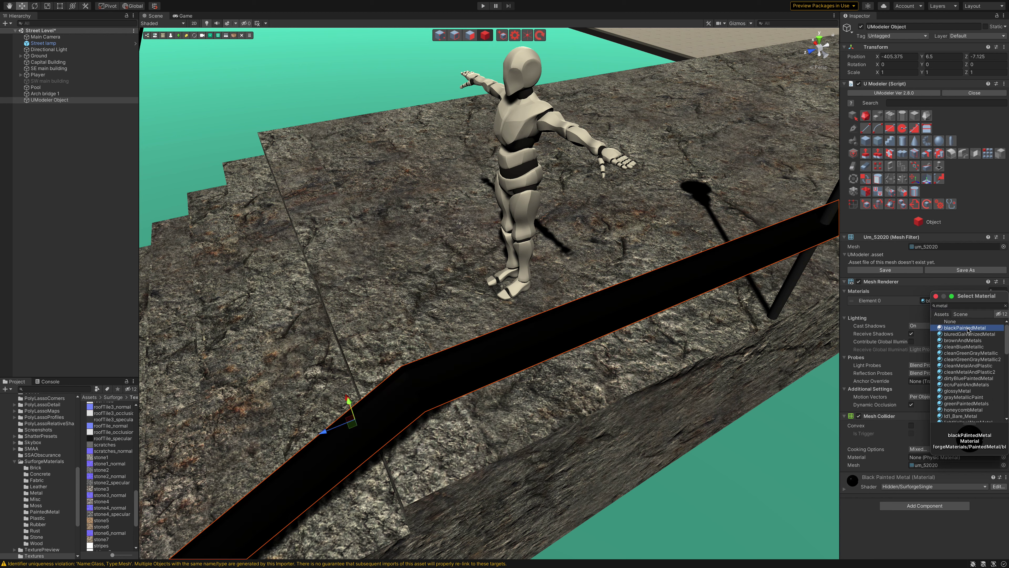
pyautogui.press('Down')
pyautogui.press('Down')
pyautogui.press('Down')
pyautogui.press('Down')
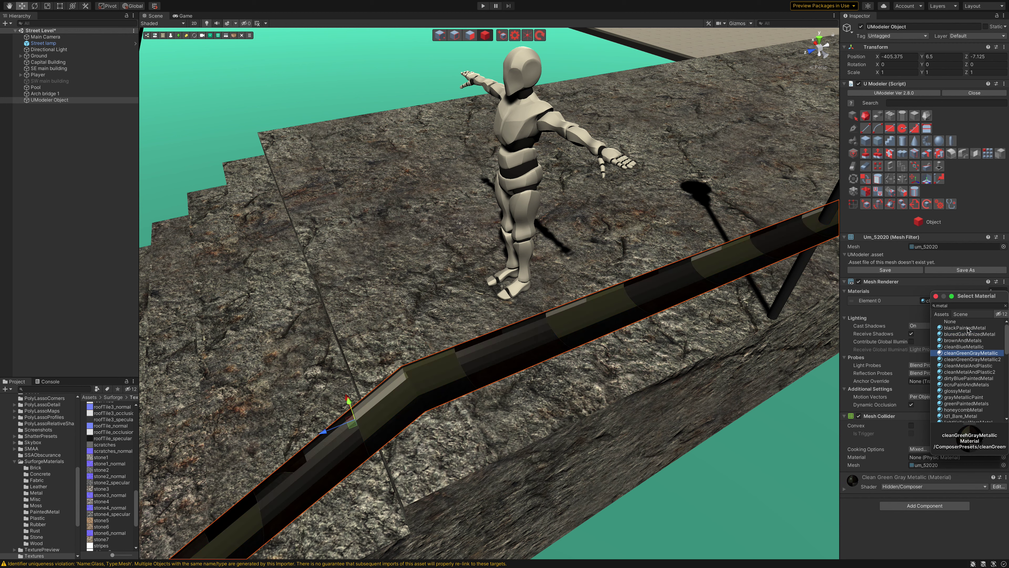
pyautogui.press('Down')
pyautogui.press('Down')
pyautogui.press('Down')
pyautogui.press('Down')
pyautogui.press('Down')
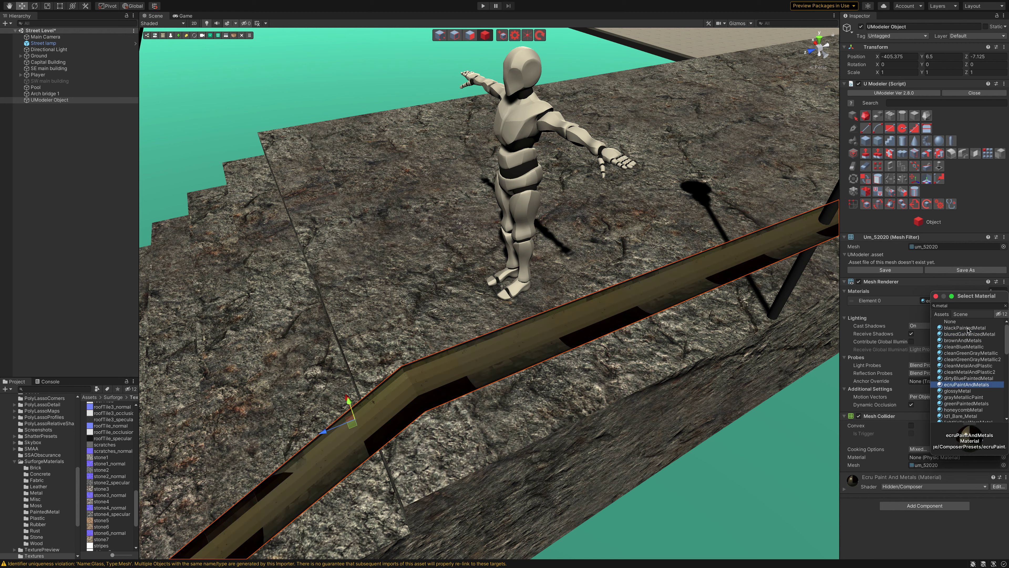
pyautogui.press('Down')
pyautogui.press('Down')
pyautogui.press('Down')
pyautogui.press('Down')
pyautogui.press('Down')
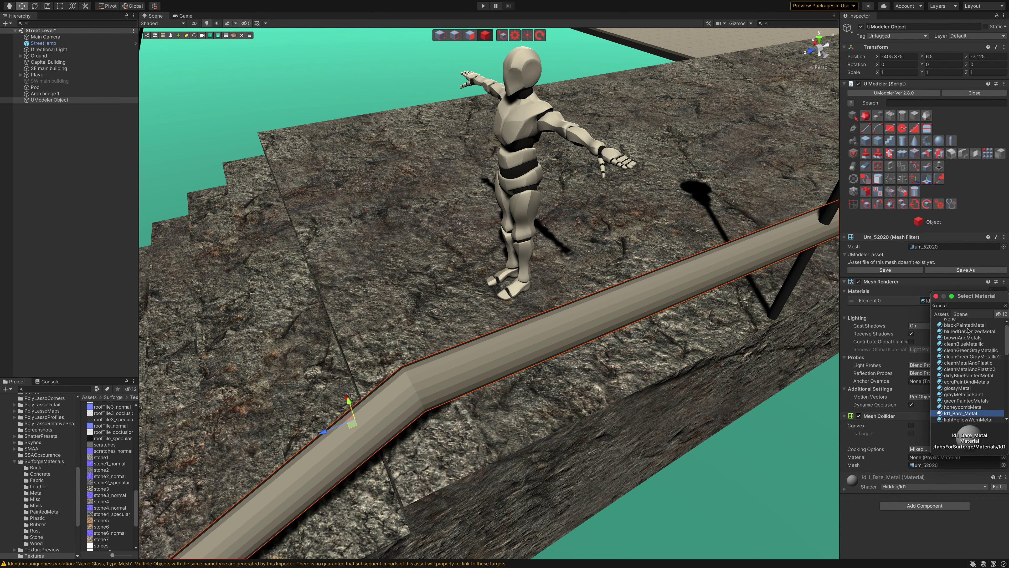
pyautogui.click(958, 305)
pyautogui.write('bra')
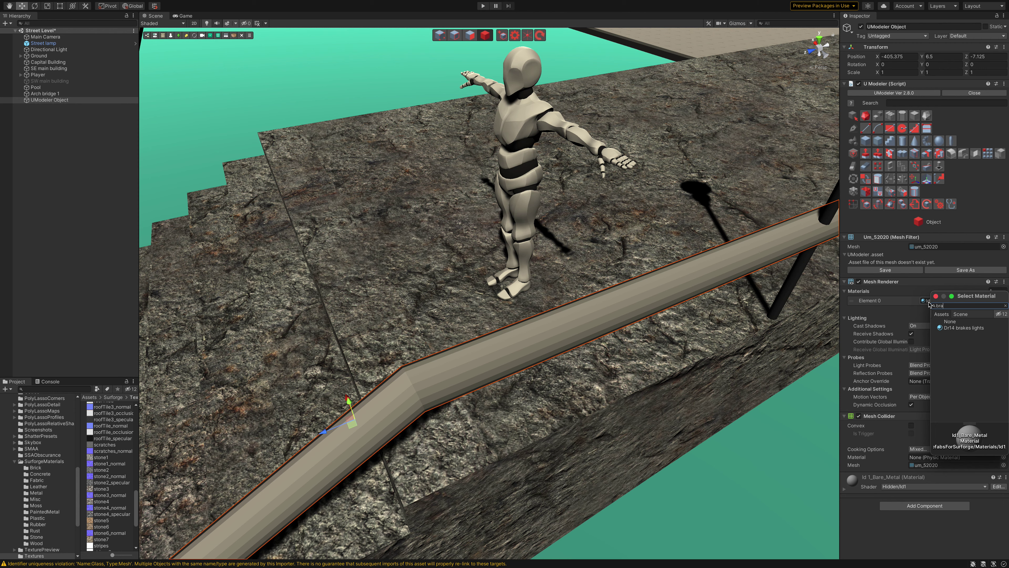
pyautogui.click(970, 328)
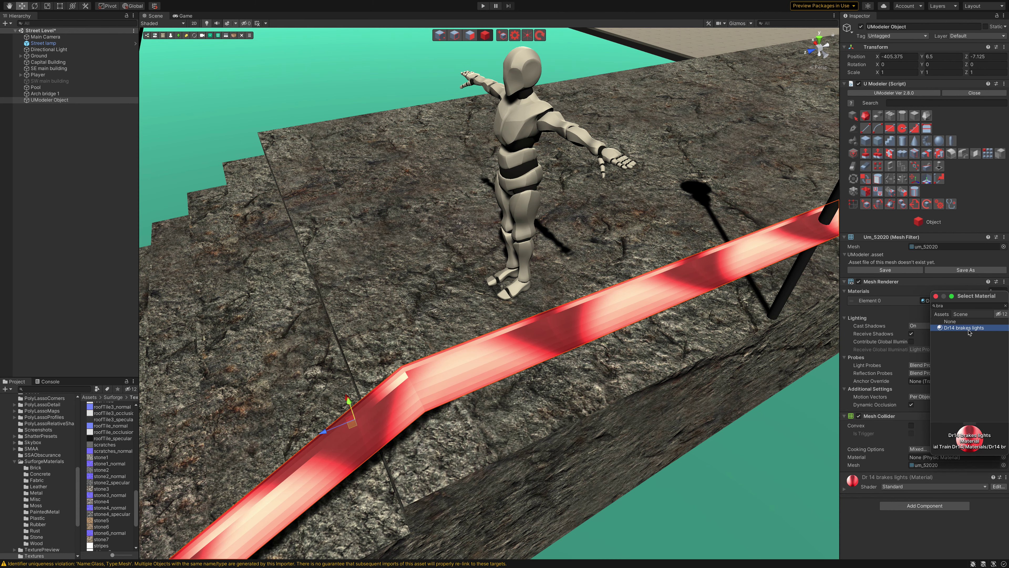
# Search 'gold', compare bluredGold, Gold and gold, and assign bluredGold to the rail.
pyautogui.click(958, 306)
pyautogui.write('gold')
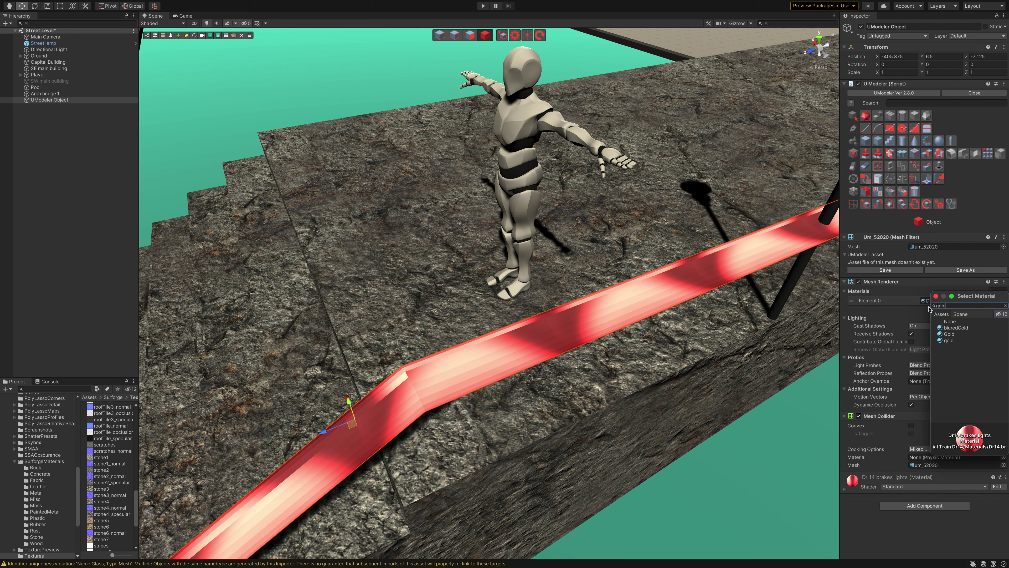
pyautogui.click(948, 328)
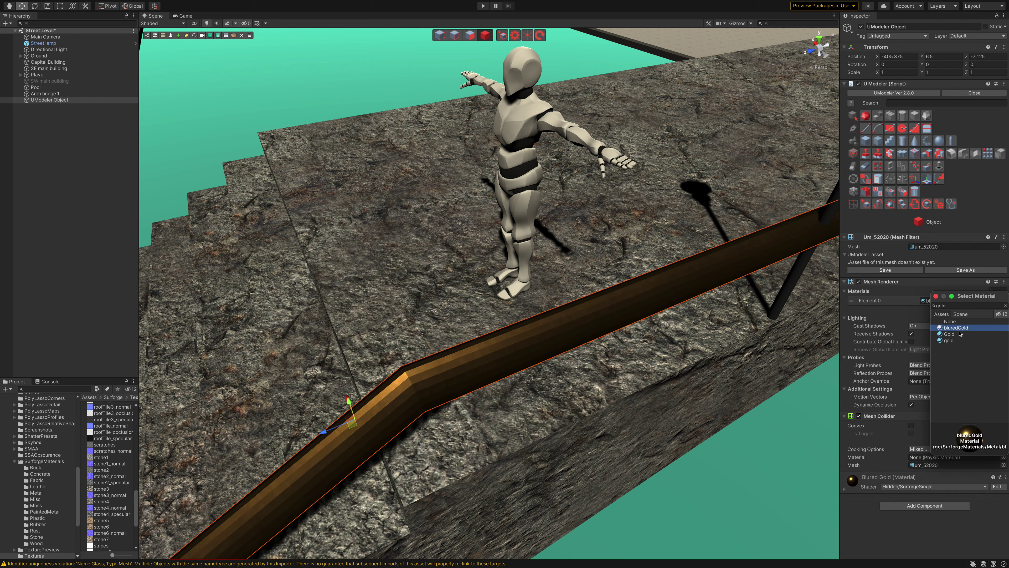
pyautogui.click(952, 334)
pyautogui.click(949, 340)
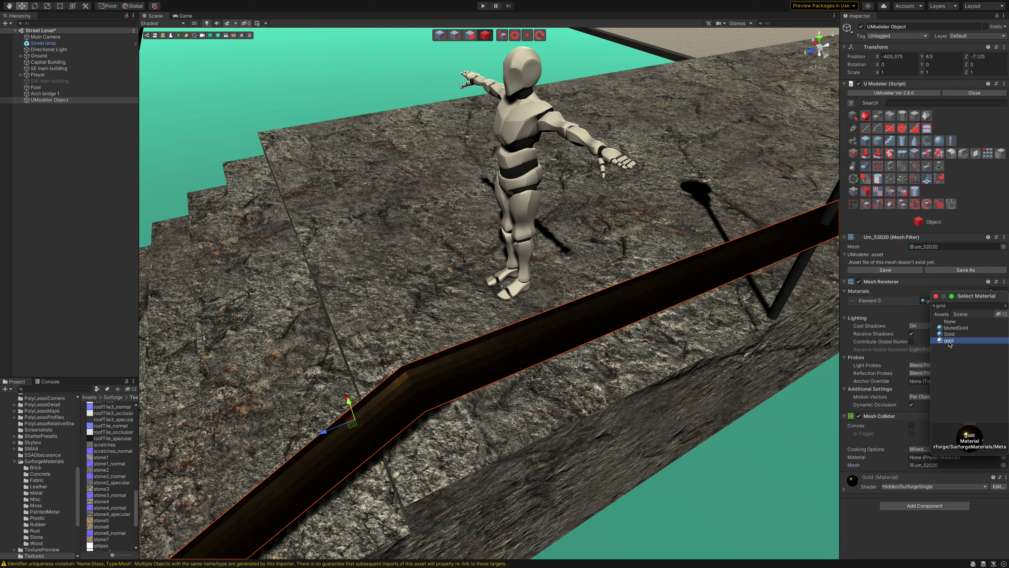
pyautogui.doubleClick(958, 328)
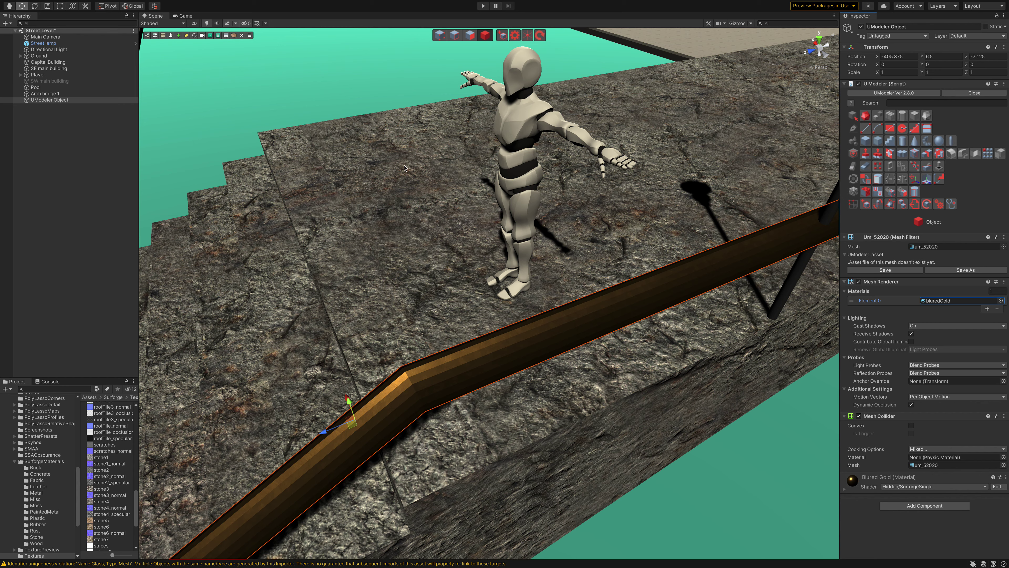
pyautogui.moveTo(435, 207)
pyautogui.keyDown('alt'); pyautogui.mouseDown()
pyautogui.moveTo(486, 201)
pyautogui.moveTo(367, 242)
pyautogui.moveTo(632, 176)
pyautogui.mouseUp(); pyautogui.keyUp('alt')
# Nudge the street lamp along X and shift the railing to X -405.25.
pyautogui.press('q')
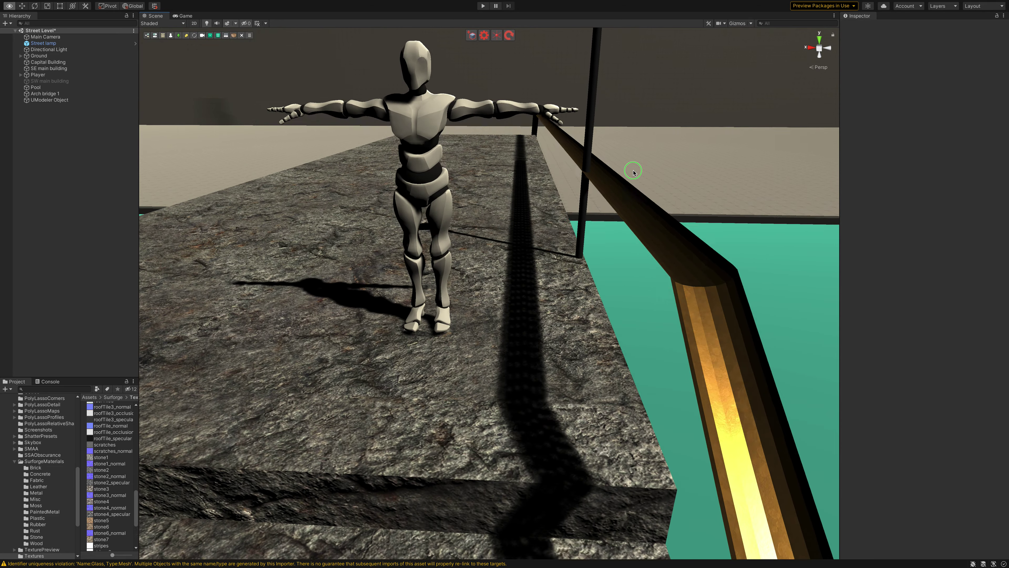
pyautogui.press('d')
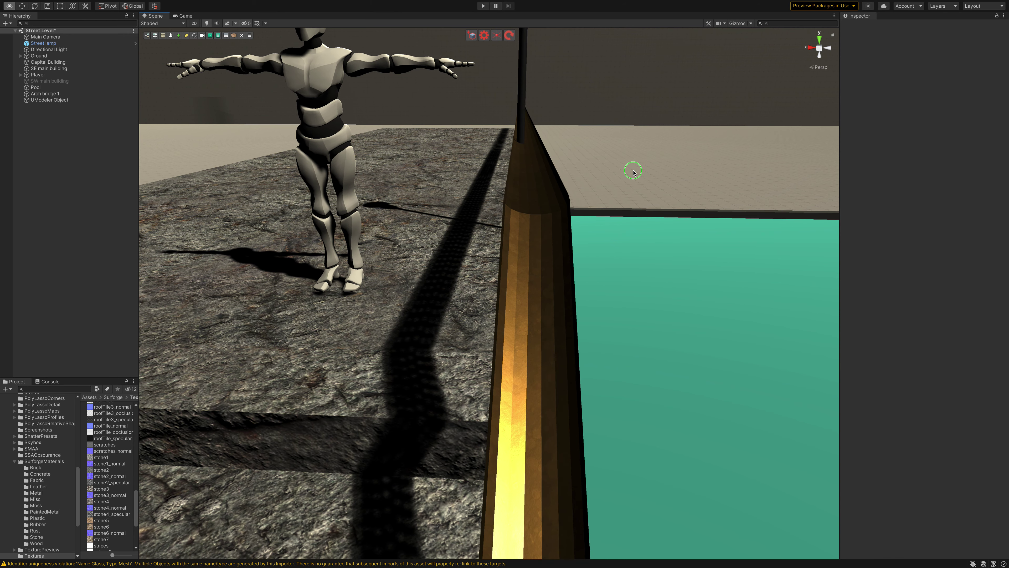
pyautogui.moveTo(633, 172); pyautogui.dragTo(620, 165, button='right')
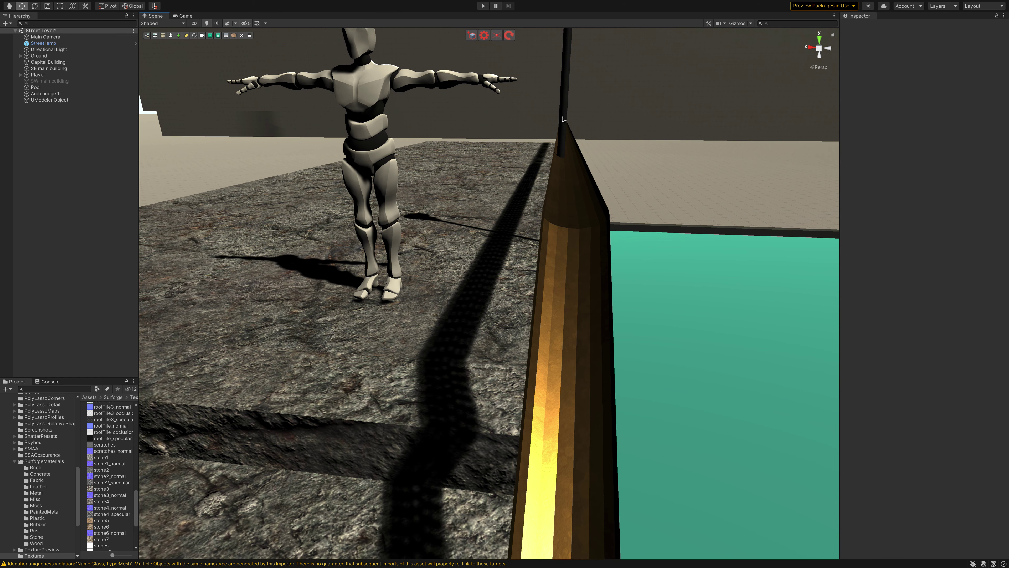
pyautogui.click(562, 115)
pyautogui.moveTo(523, 247); pyautogui.dragTo(529, 248)
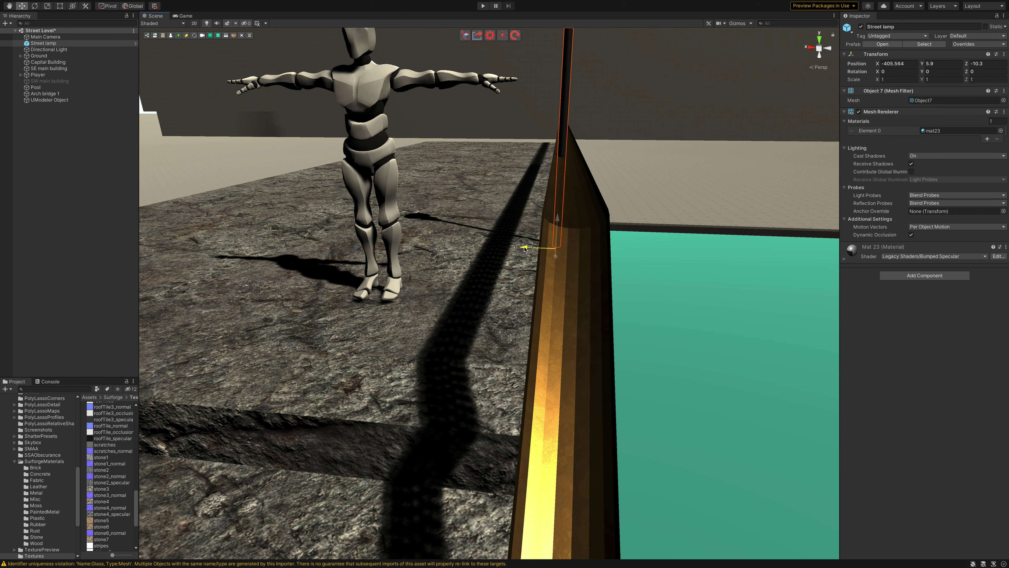
pyautogui.click(579, 271)
pyautogui.moveTo(622, 284); pyautogui.dragTo(522, 322, button='right')
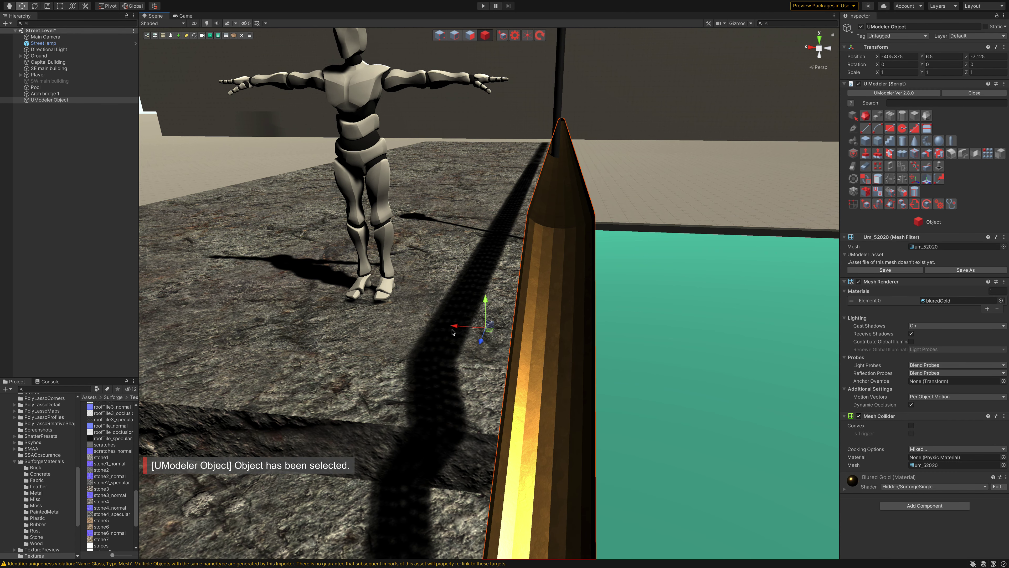
pyautogui.moveTo(452, 331)
pyautogui.mouseDown()
pyautogui.moveTo(402, 325)
pyautogui.moveTo(444, 324)
pyautogui.mouseUp()
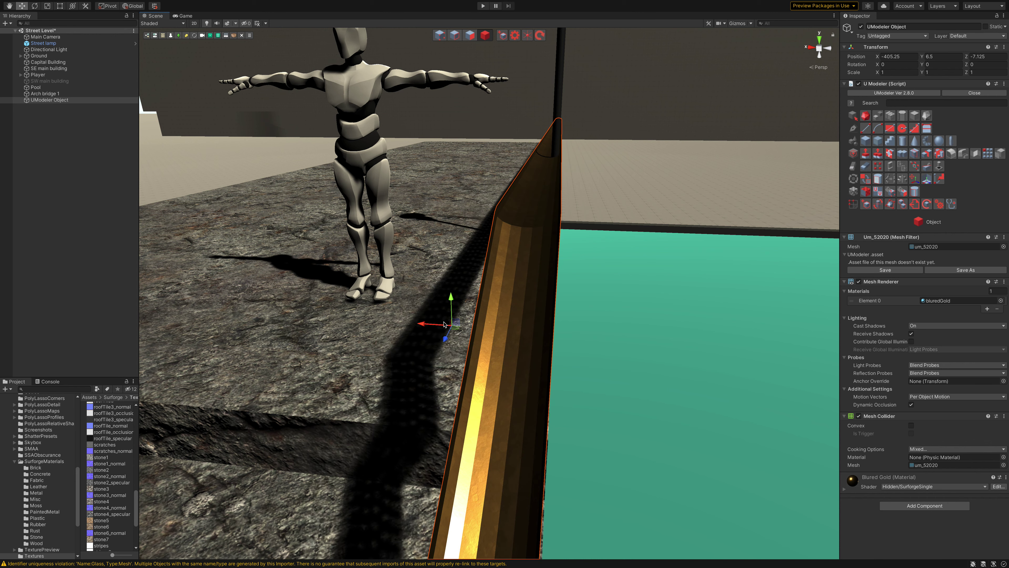
# Slide the street lamp along X to -405.494, right beside the railing.
pyautogui.click(561, 98)
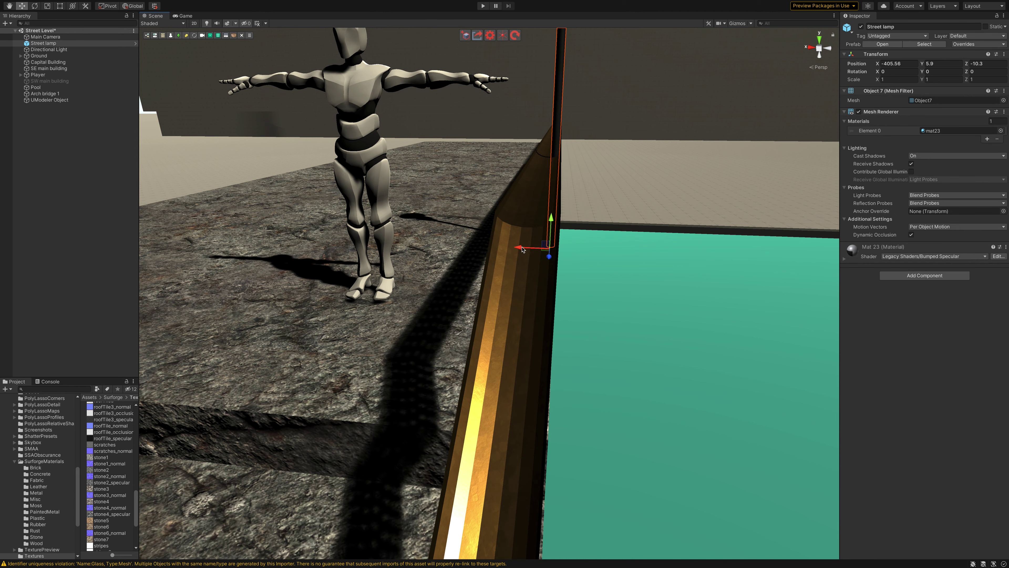
pyautogui.moveTo(518, 249)
pyautogui.mouseDown()
pyautogui.moveTo(573, 247)
pyautogui.moveTo(565, 256)
pyautogui.mouseUp()
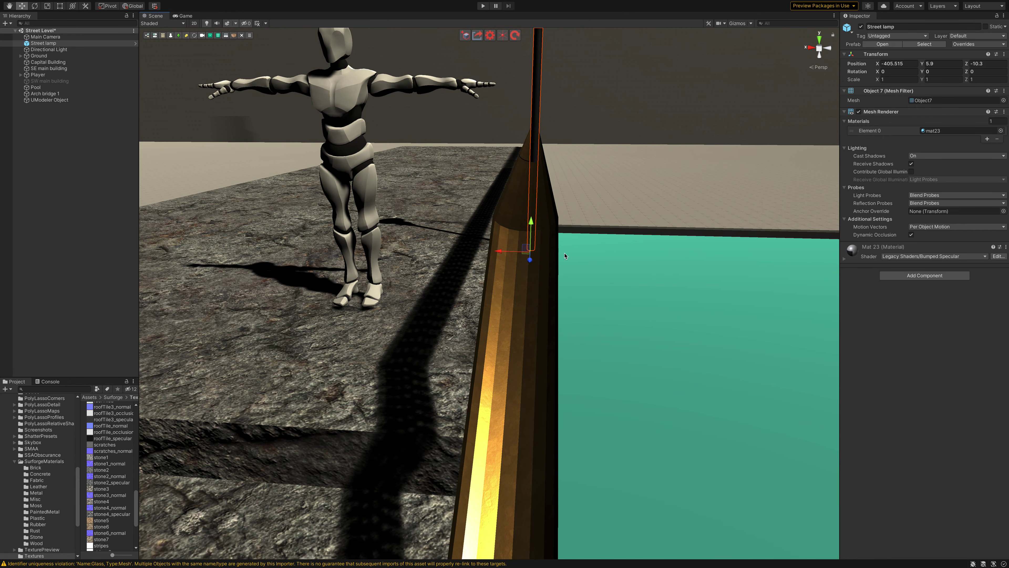
pyautogui.moveTo(500, 255); pyautogui.dragTo(512, 255)
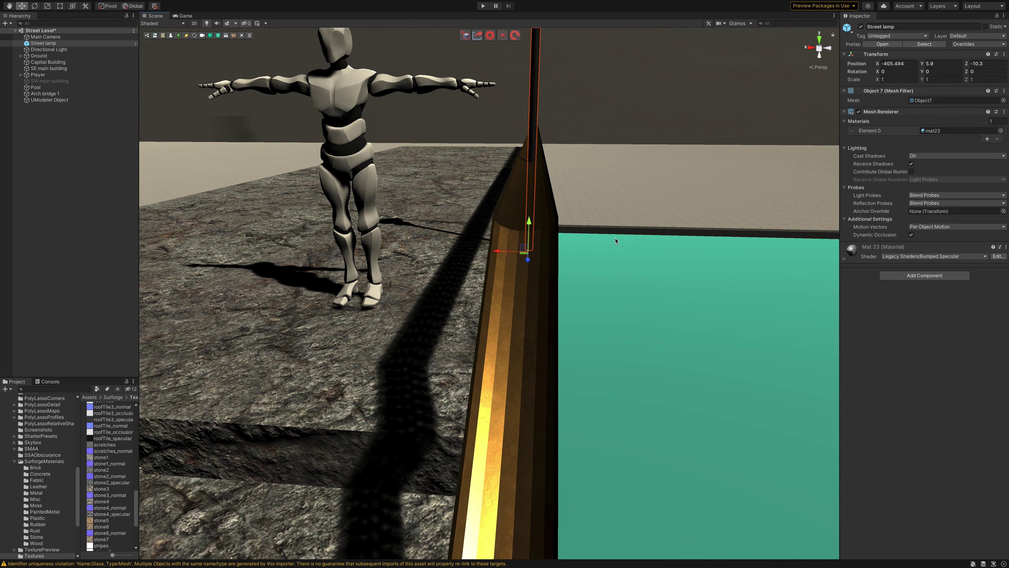
pyautogui.moveTo(613, 237)
pyautogui.keyDown('alt'); pyautogui.mouseDown()
pyautogui.moveTo(614, 190)
pyautogui.moveTo(529, 154)
pyautogui.moveTo(663, 163)
pyautogui.moveTo(677, 189)
pyautogui.mouseUp(); pyautogui.keyUp('alt')
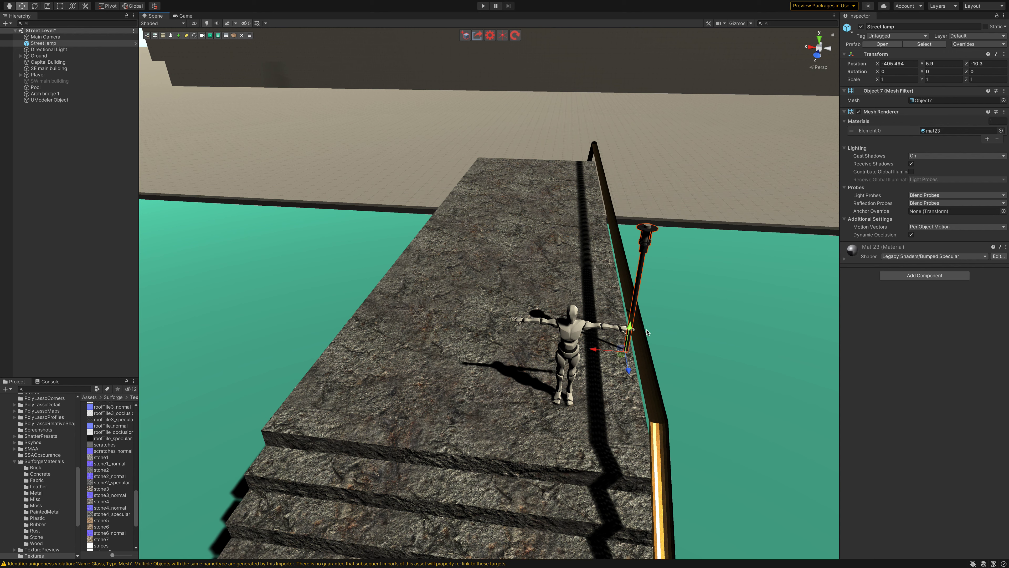
# Duplicate the gold railing and move the copy along X to the opposite edge at X -399.5.
pyautogui.click(640, 375)
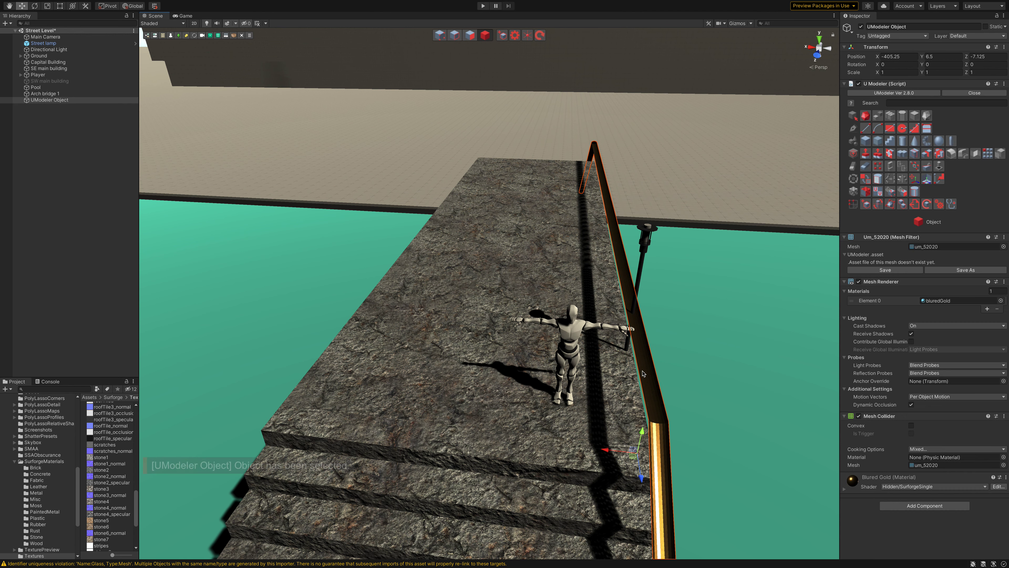
pyautogui.hotkey('ctrl', 'd')
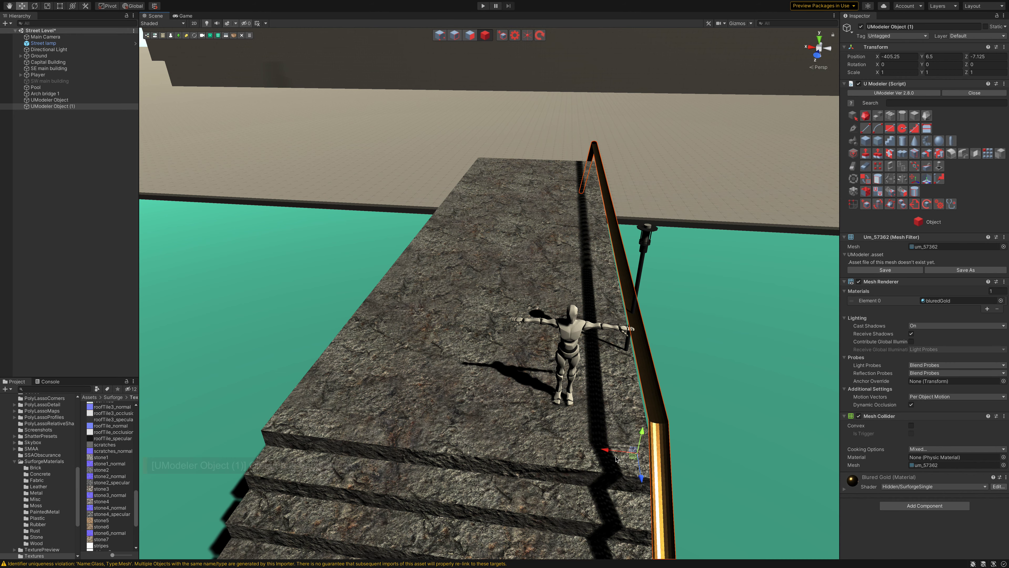
pyautogui.moveTo(605, 450); pyautogui.dragTo(238, 410)
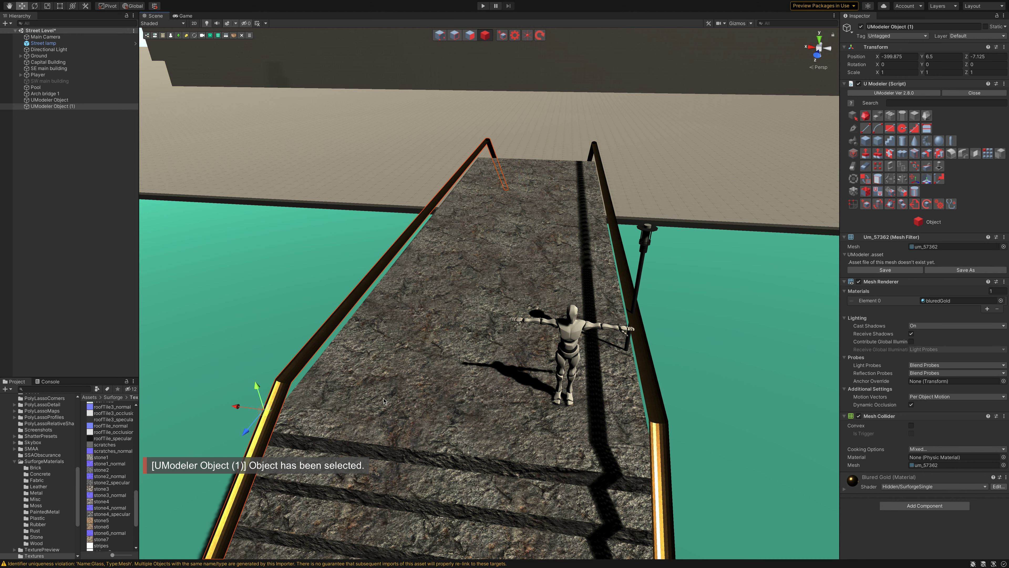
pyautogui.moveTo(398, 400)
pyautogui.keyDown('alt'); pyautogui.mouseDown()
pyautogui.moveTo(471, 423)
pyautogui.moveTo(435, 413)
pyautogui.mouseUp(); pyautogui.keyUp('alt')
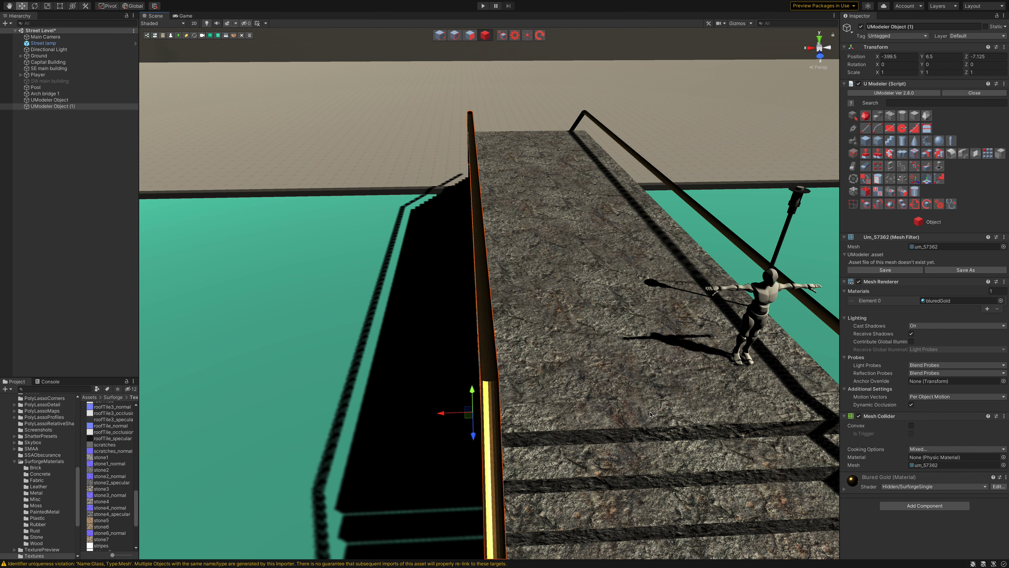
pyautogui.keyDown('alt'); pyautogui.moveTo(661, 412); pyautogui.dragTo(660, 410); pyautogui.keyUp('alt')
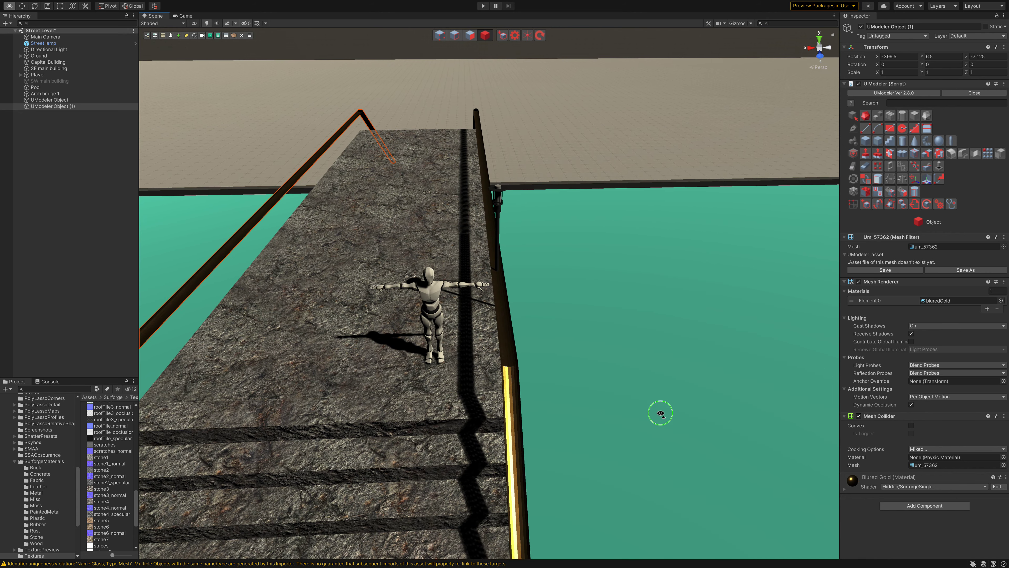
pyautogui.keyDown('alt'); pyautogui.moveTo(743, 435); pyautogui.dragTo(509, 302); pyautogui.keyUp('alt')
pyautogui.click(510, 302)
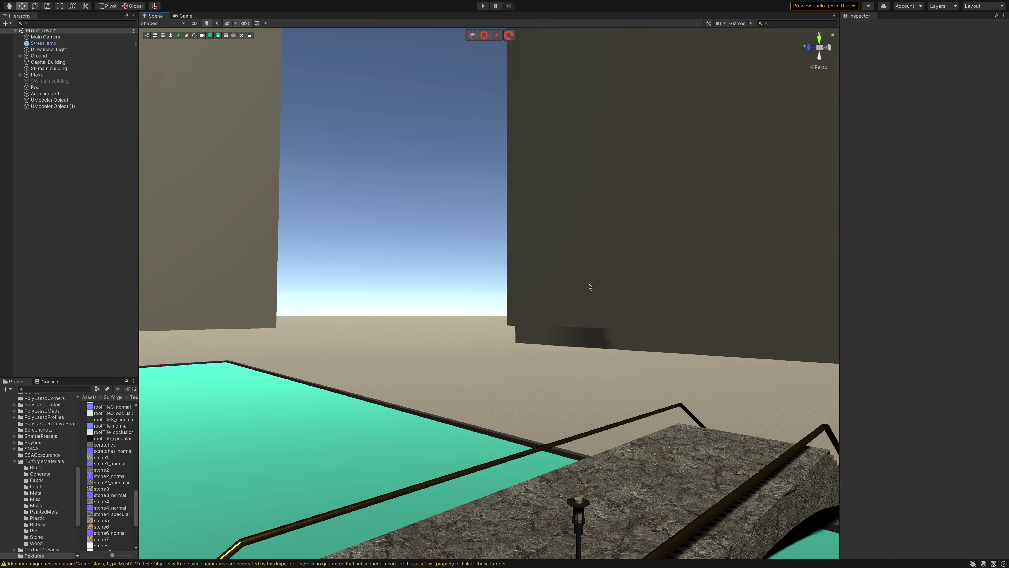
pyautogui.keyDown('alt'); pyautogui.moveTo(590, 286); pyautogui.dragTo(536, 327); pyautogui.keyUp('alt')
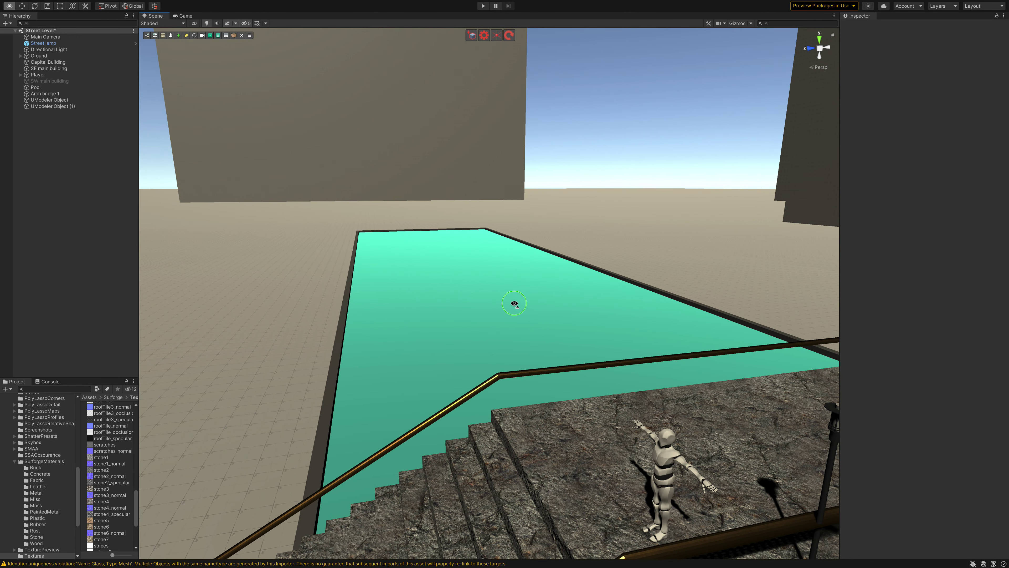
pyautogui.moveTo(513, 304)
pyautogui.keyDown('alt'); pyautogui.mouseDown()
pyautogui.moveTo(674, 356)
pyautogui.moveTo(538, 328)
pyautogui.mouseUp(); pyautogui.keyUp('alt')
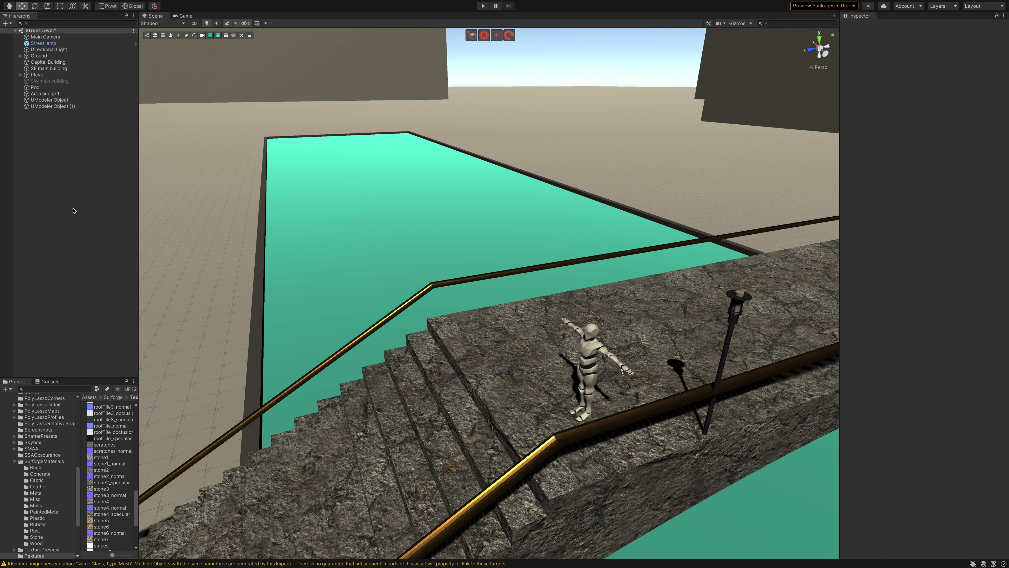